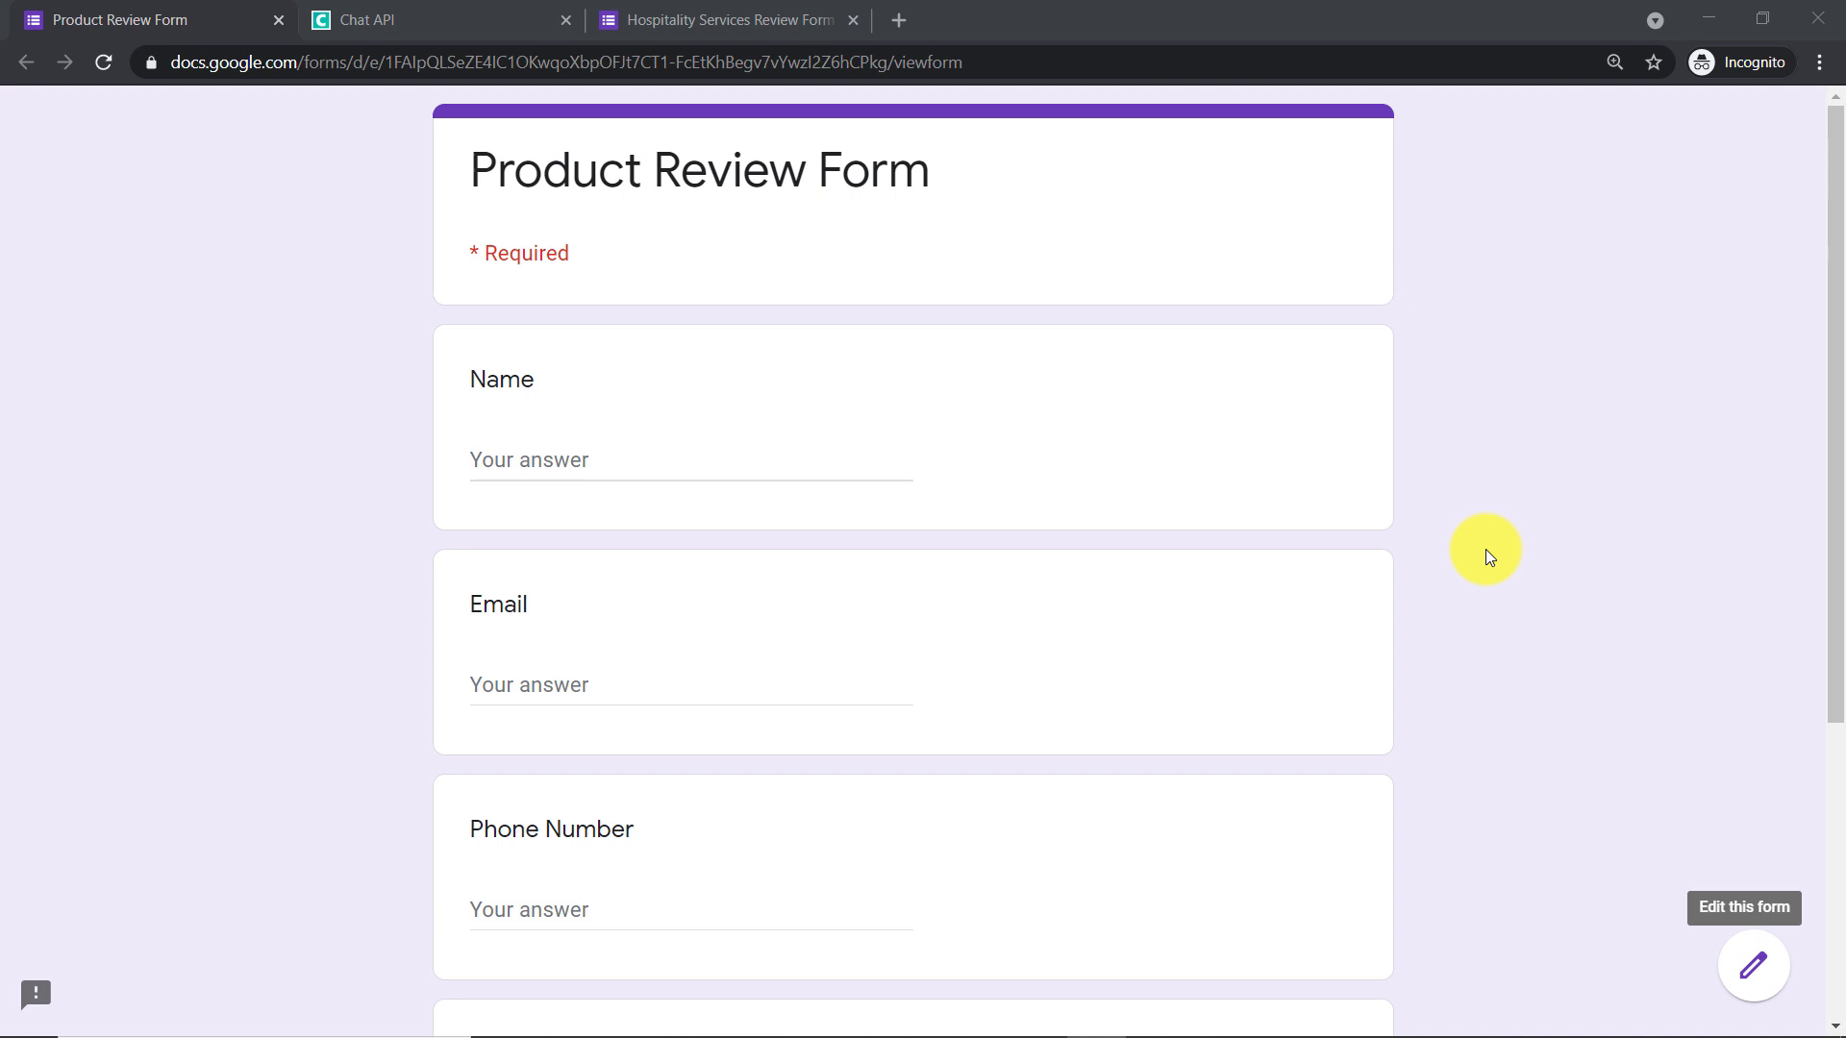
- Fill the name, email and phone fields from the first saved autofill contact and remove the plus sign from the phone number
click(633, 451)
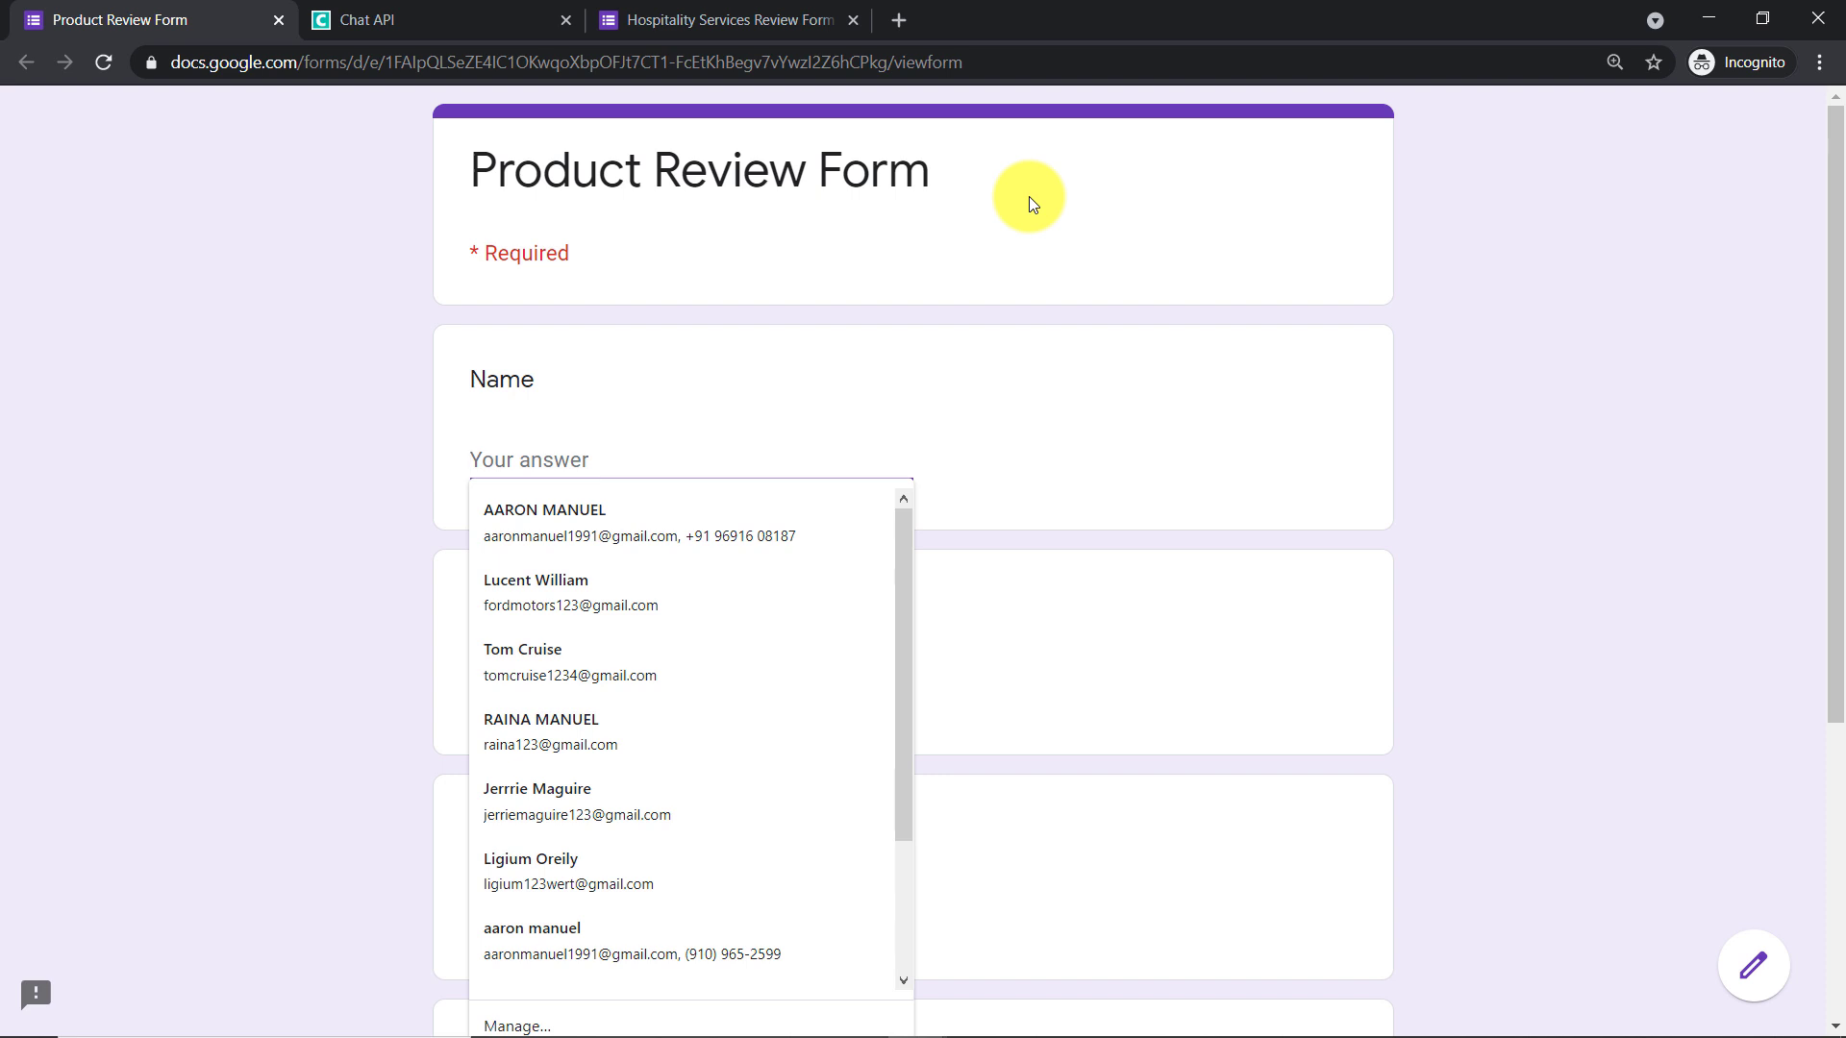
click(714, 507)
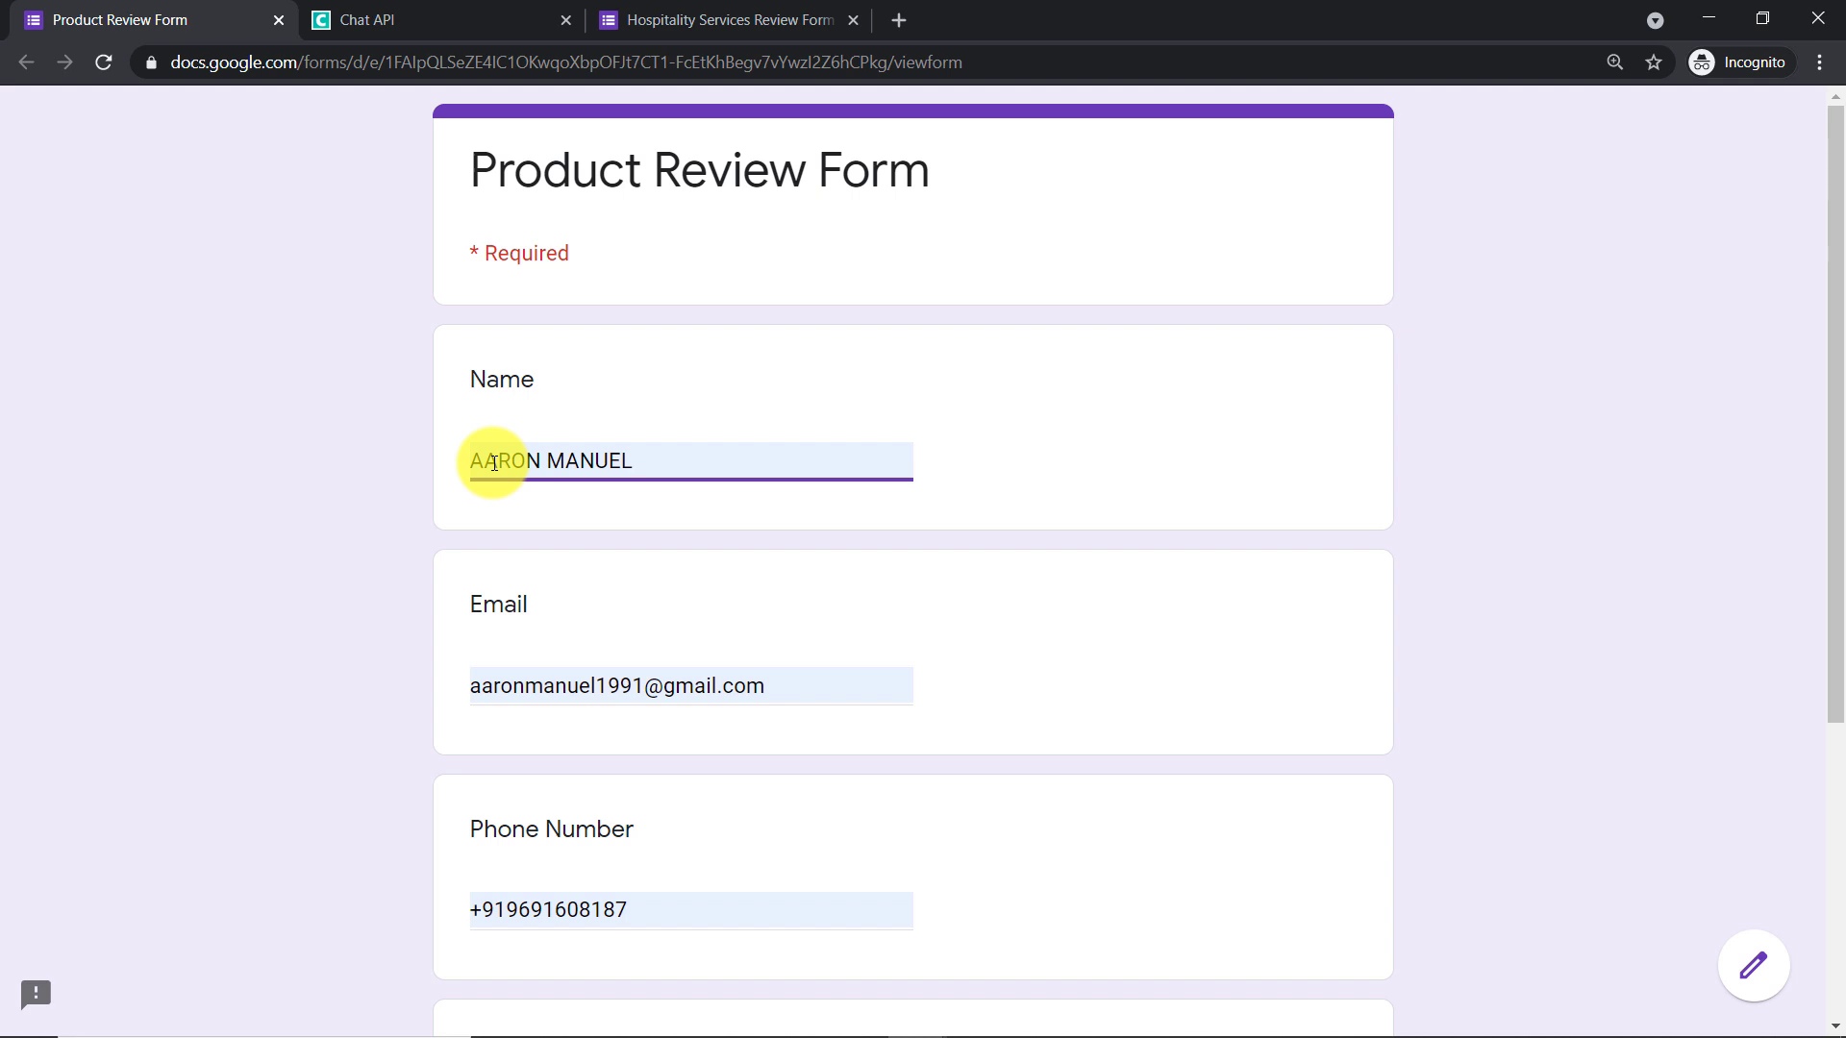
scroll(492, 463, down, 3)
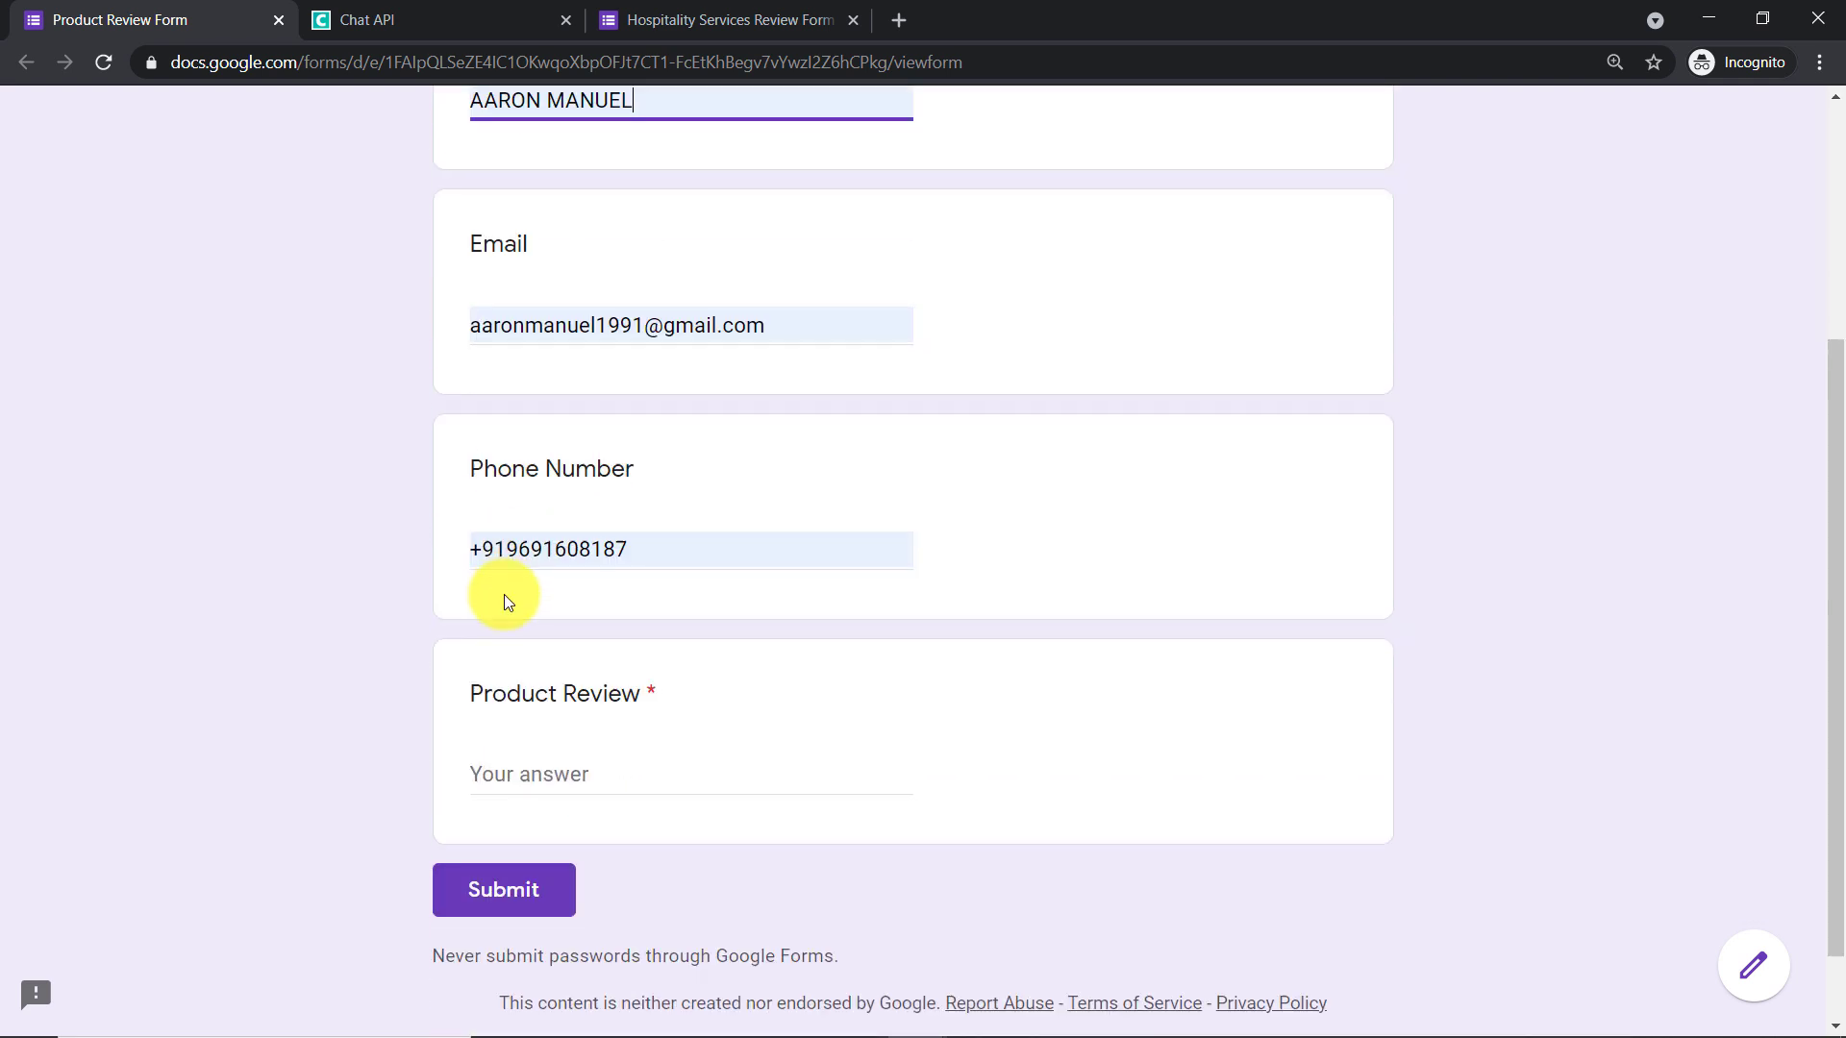
click(482, 549)
click(483, 549)
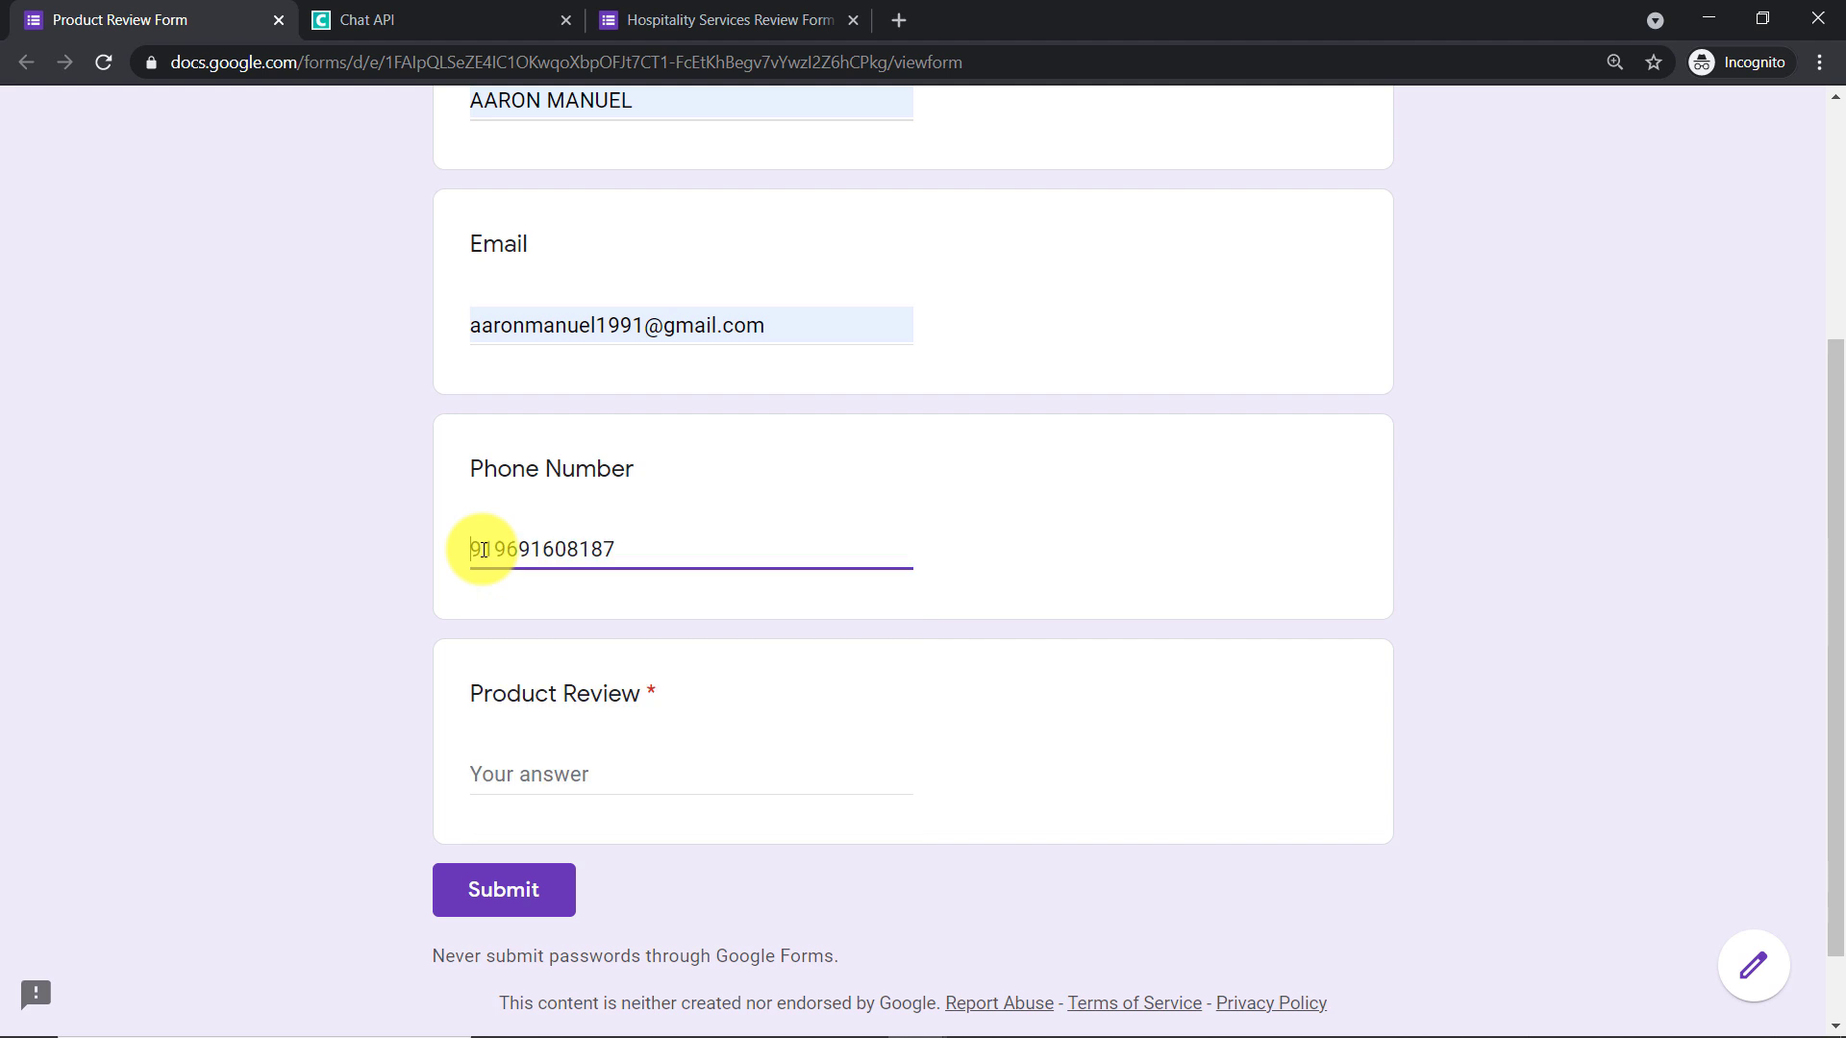
key(BackSpace)
- Enter "Good Product" as the product review and submit the Product Review Form
click(511, 774)
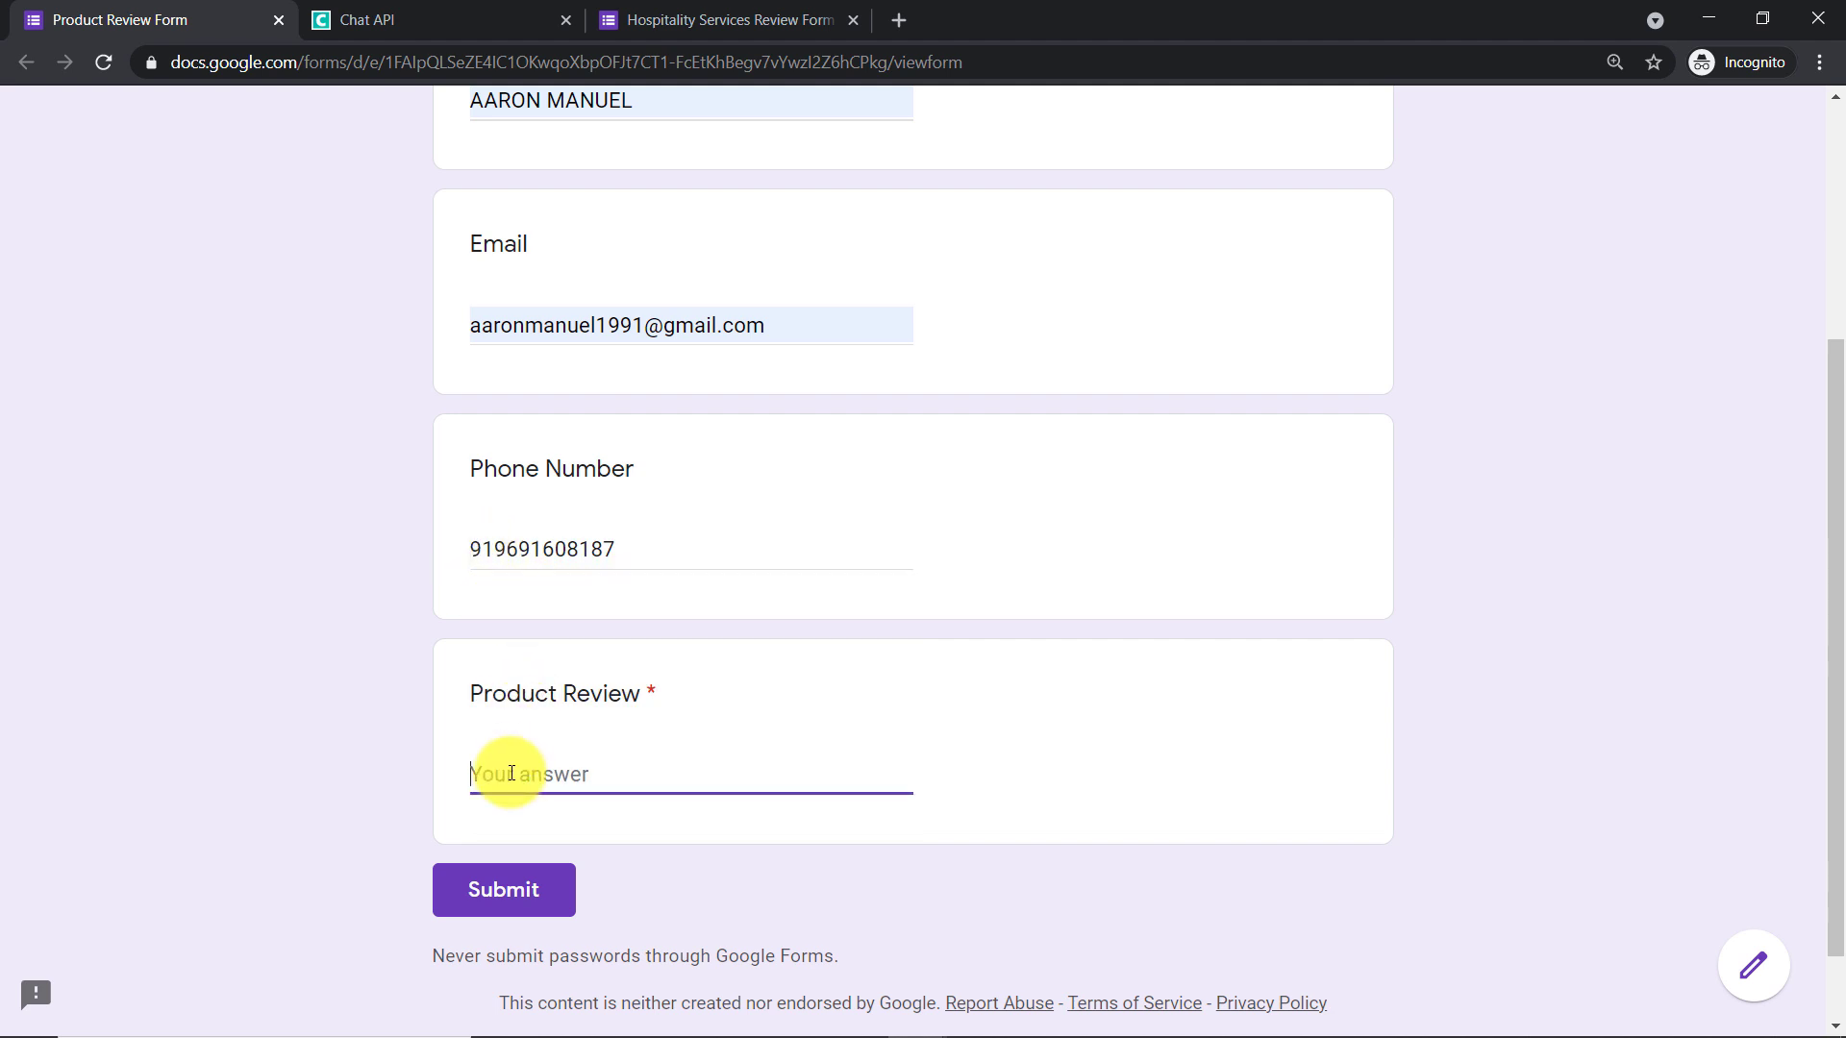
text(Good Product)
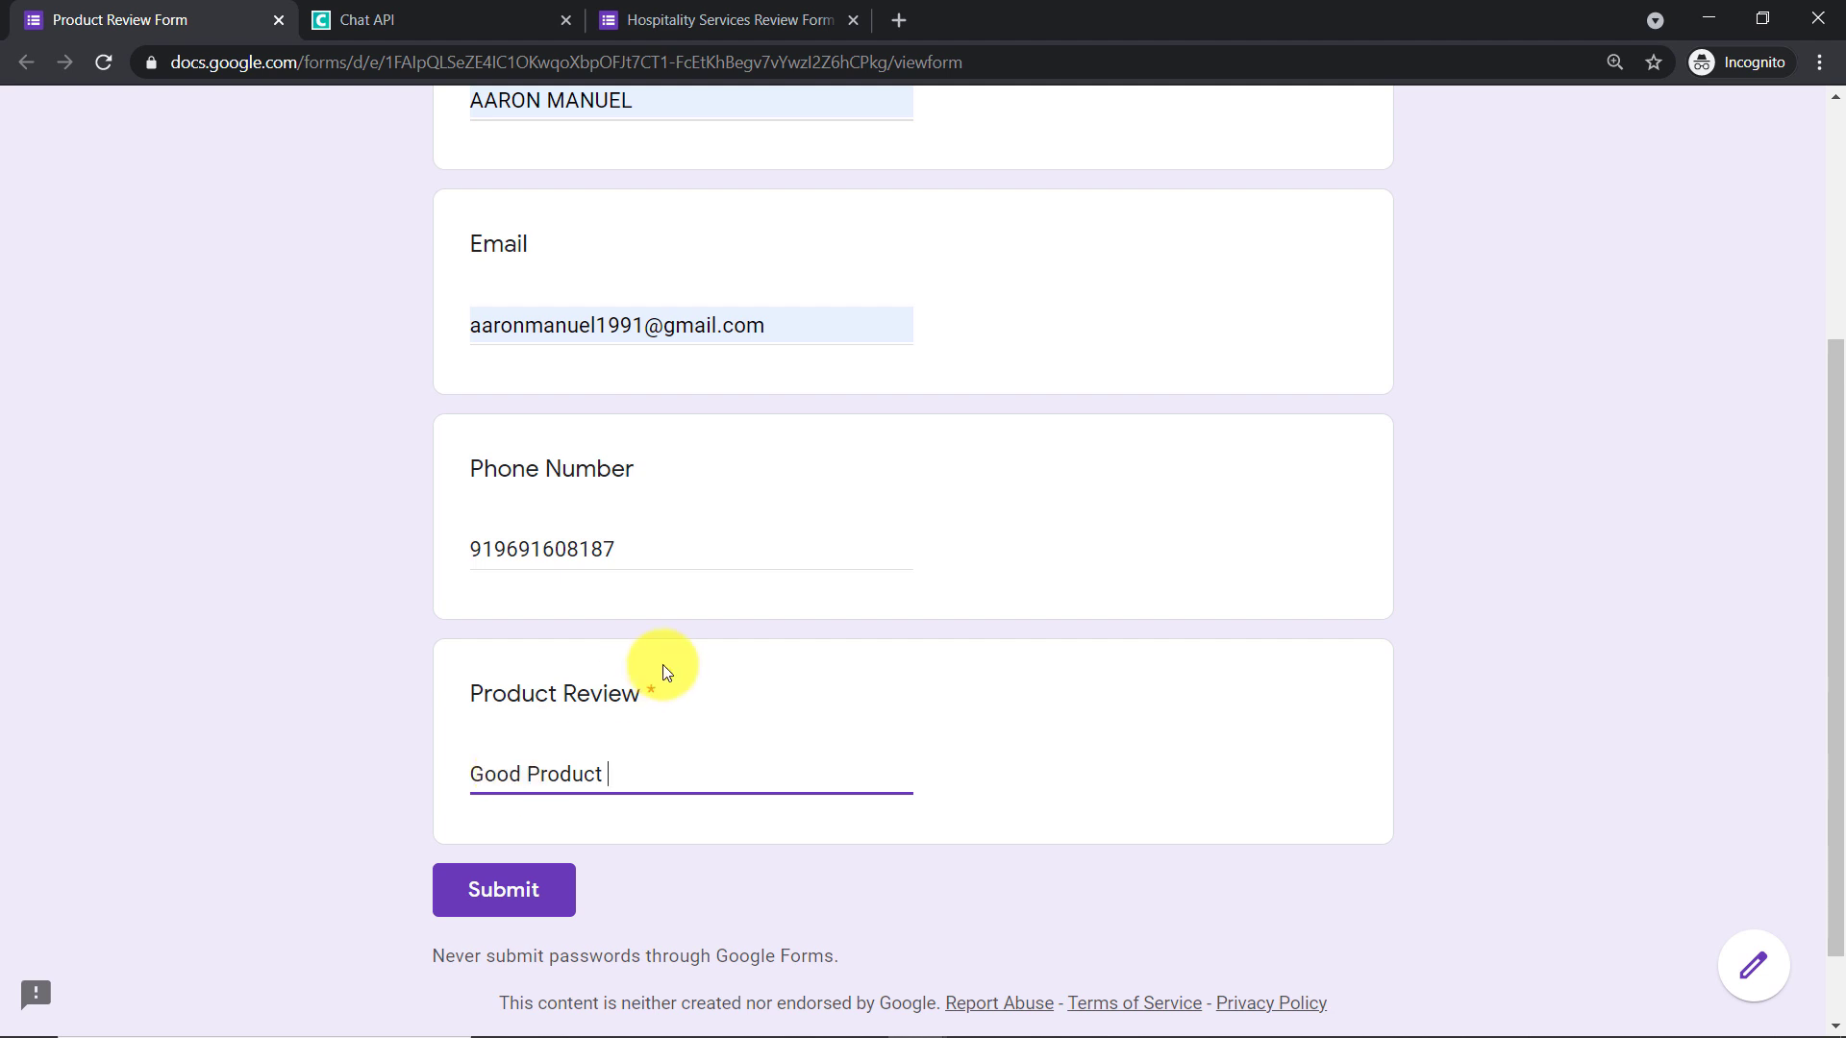
scroll(791, 614, down, 1)
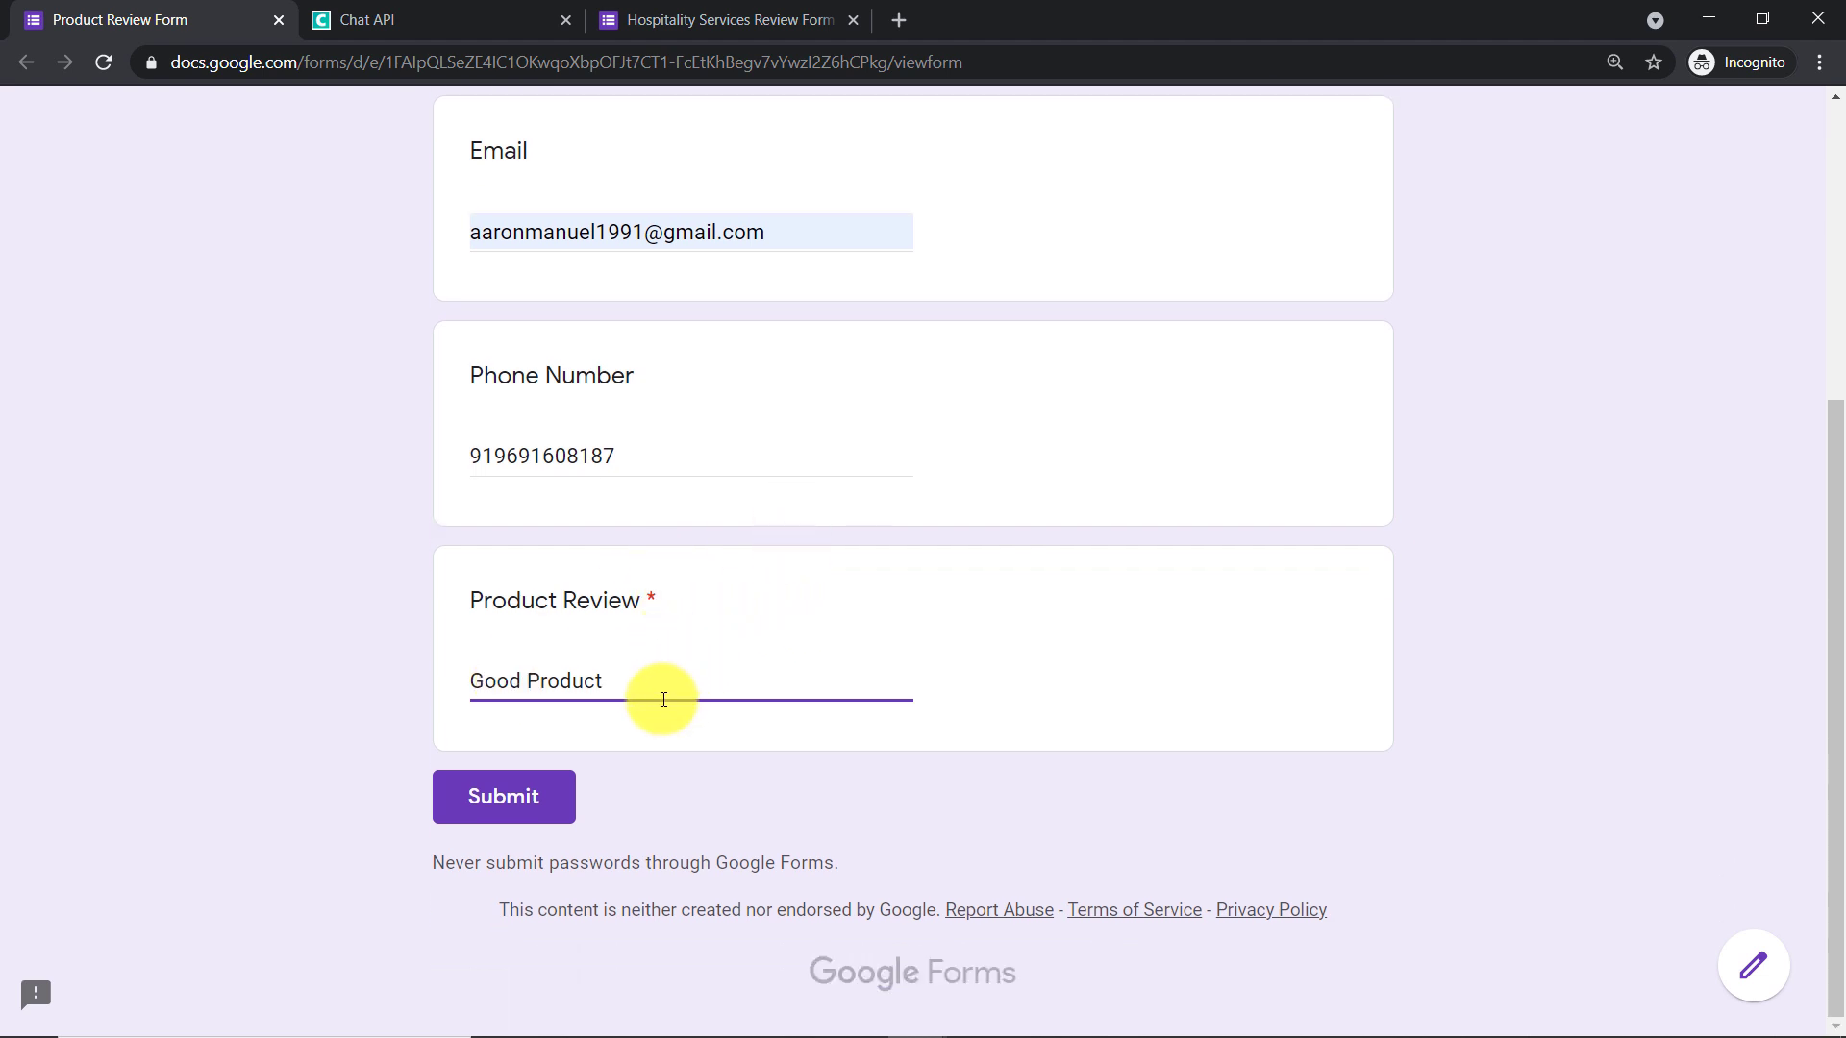
click(544, 790)
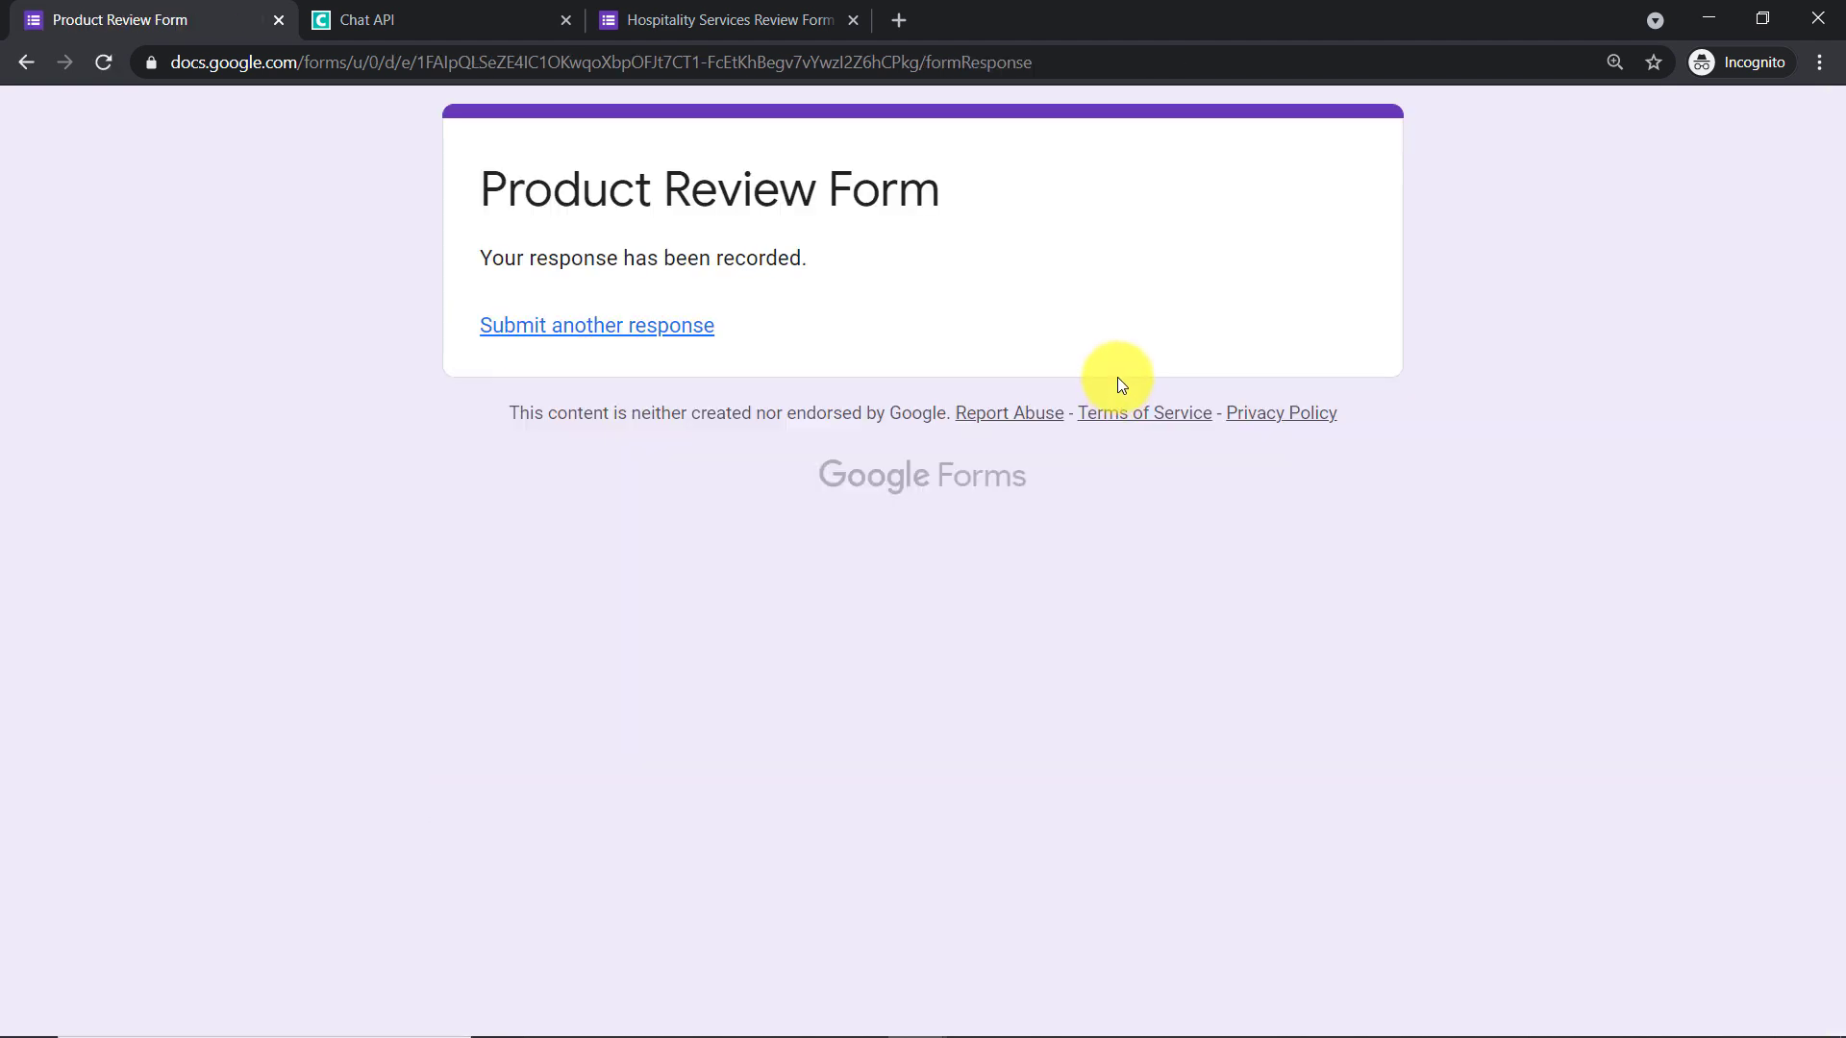
- Switch to WhatsApp Web to check the automatic reply to the submitted review, and return to the form window
click(1704, 23)
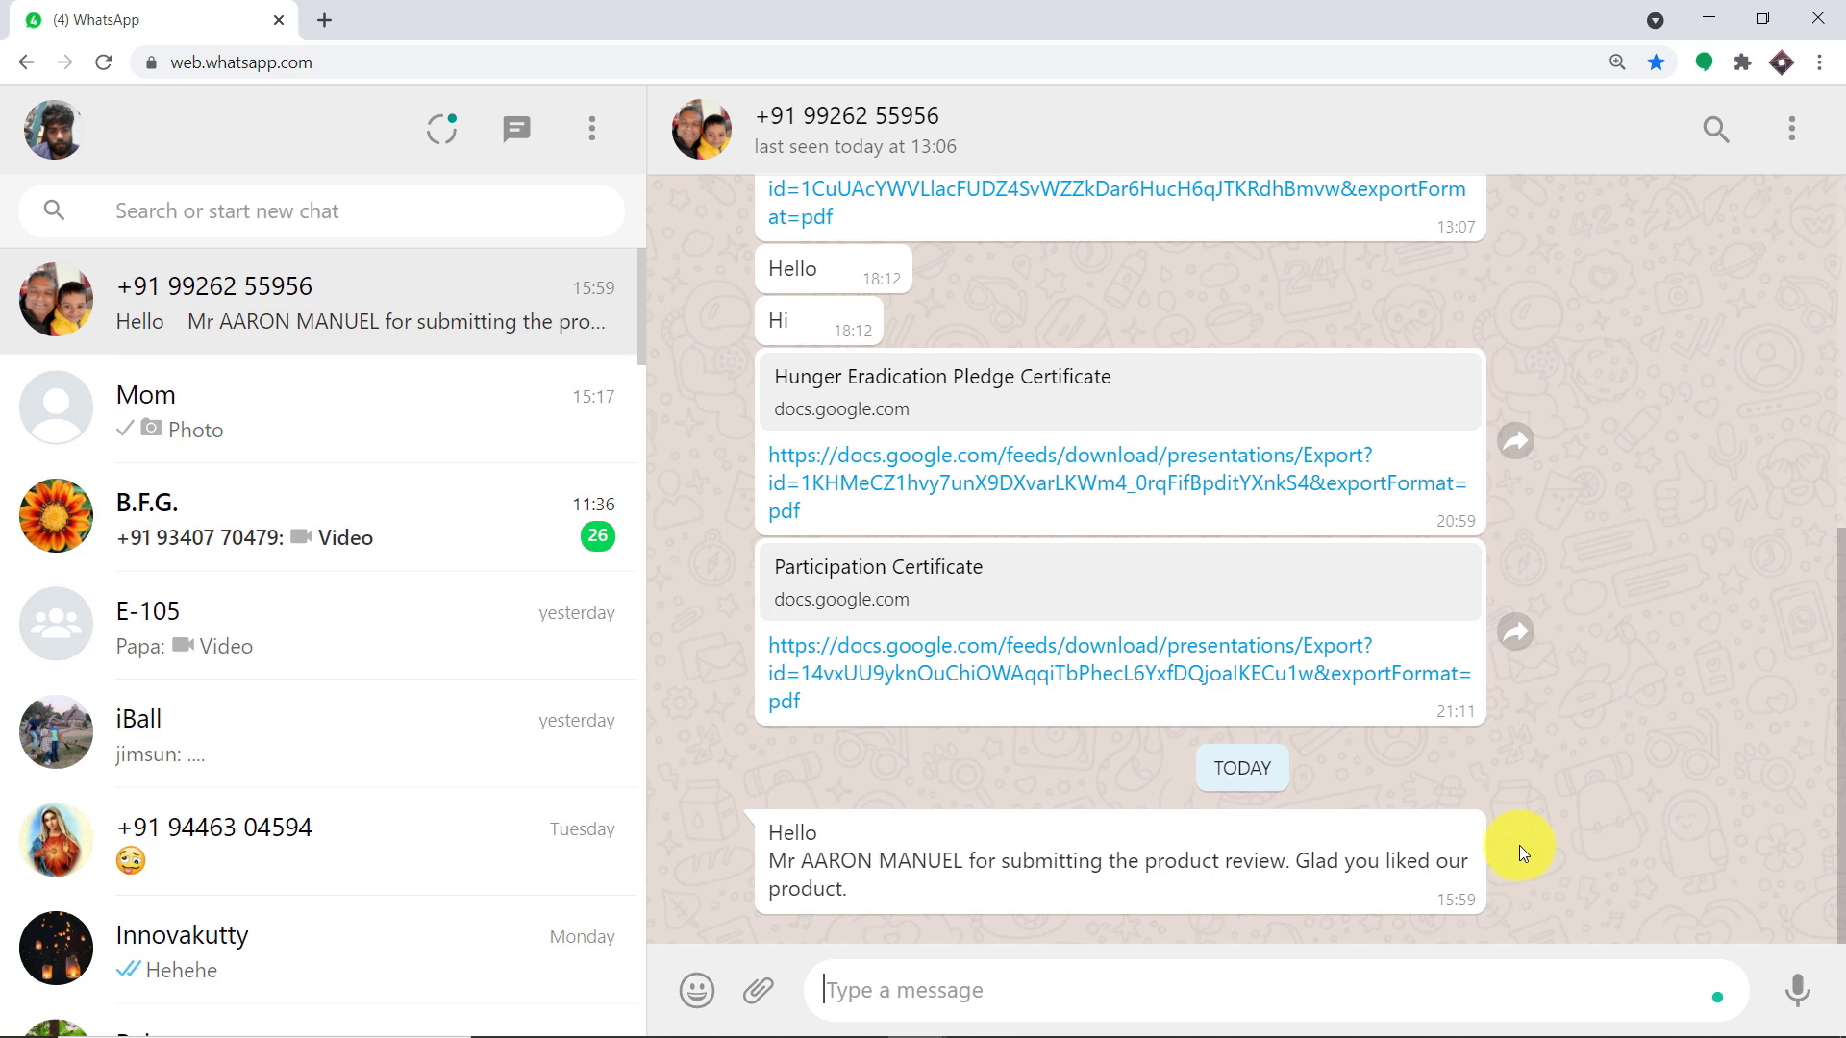
click(1711, 15)
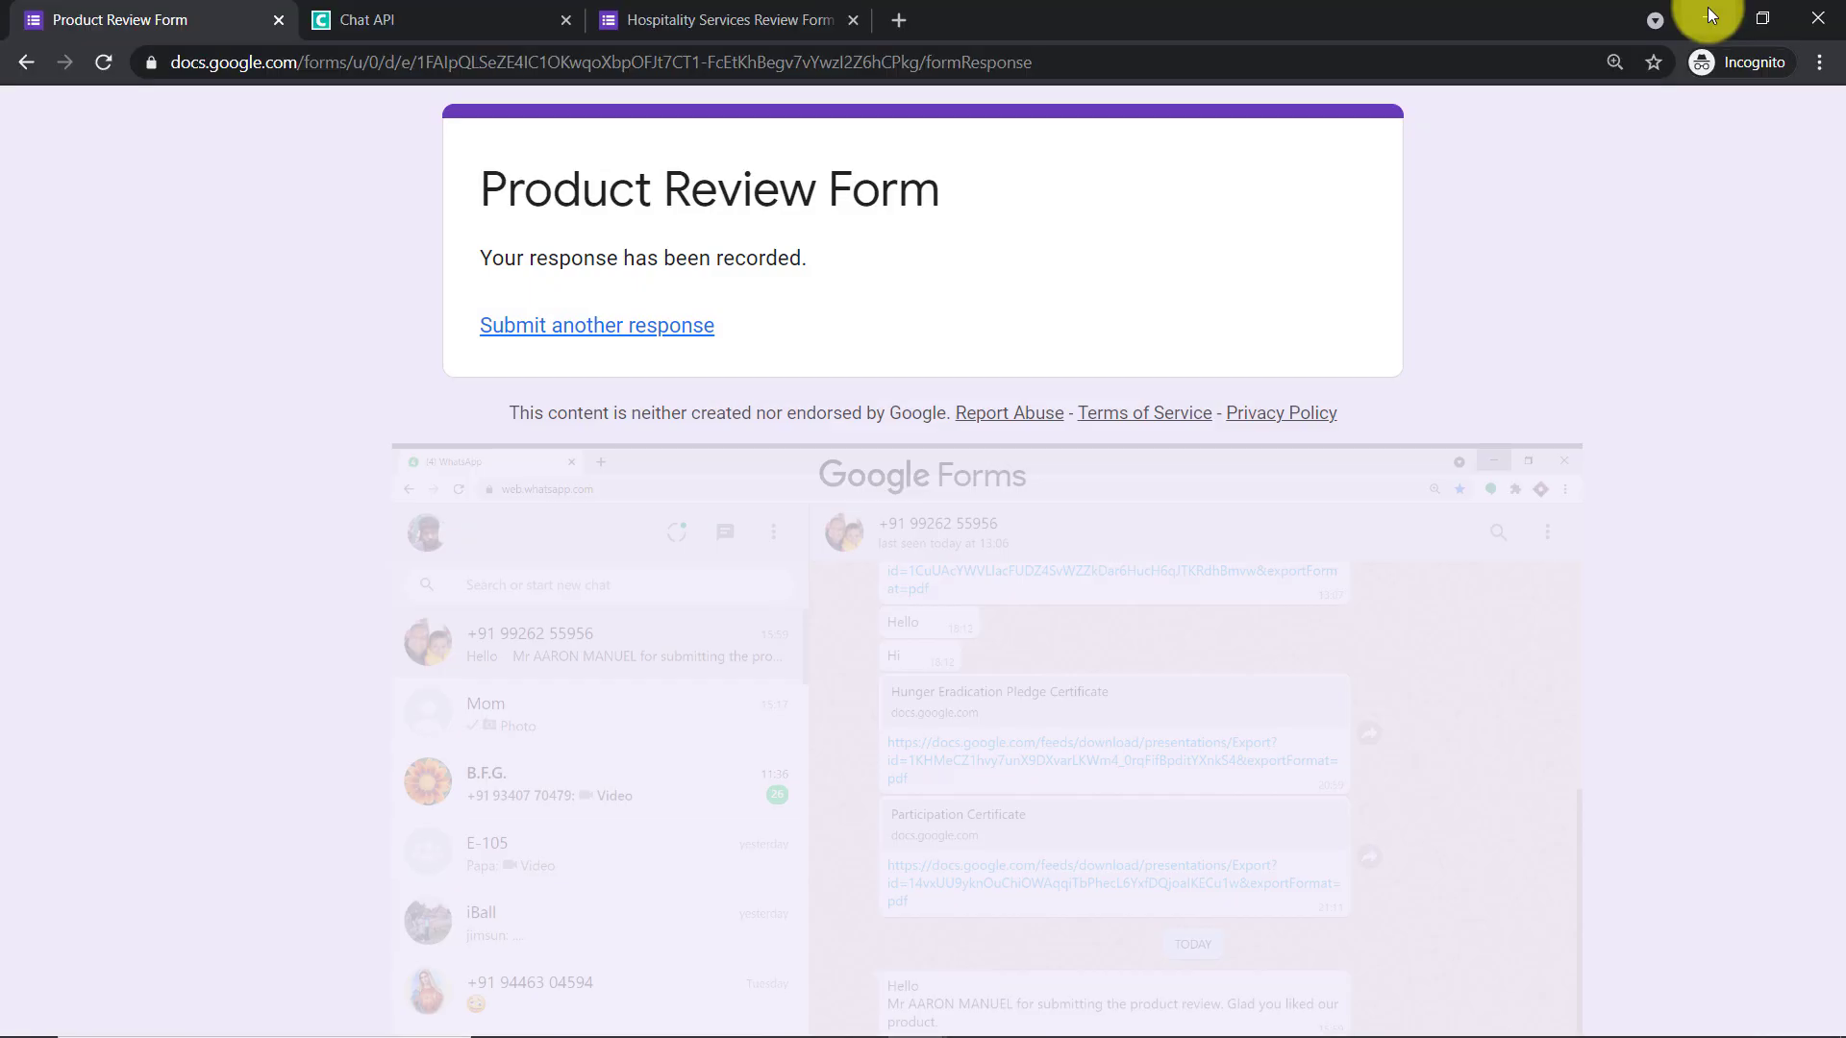
- Open pabbly.com in a new browser tab, sign in and access the Connect application
click(891, 20)
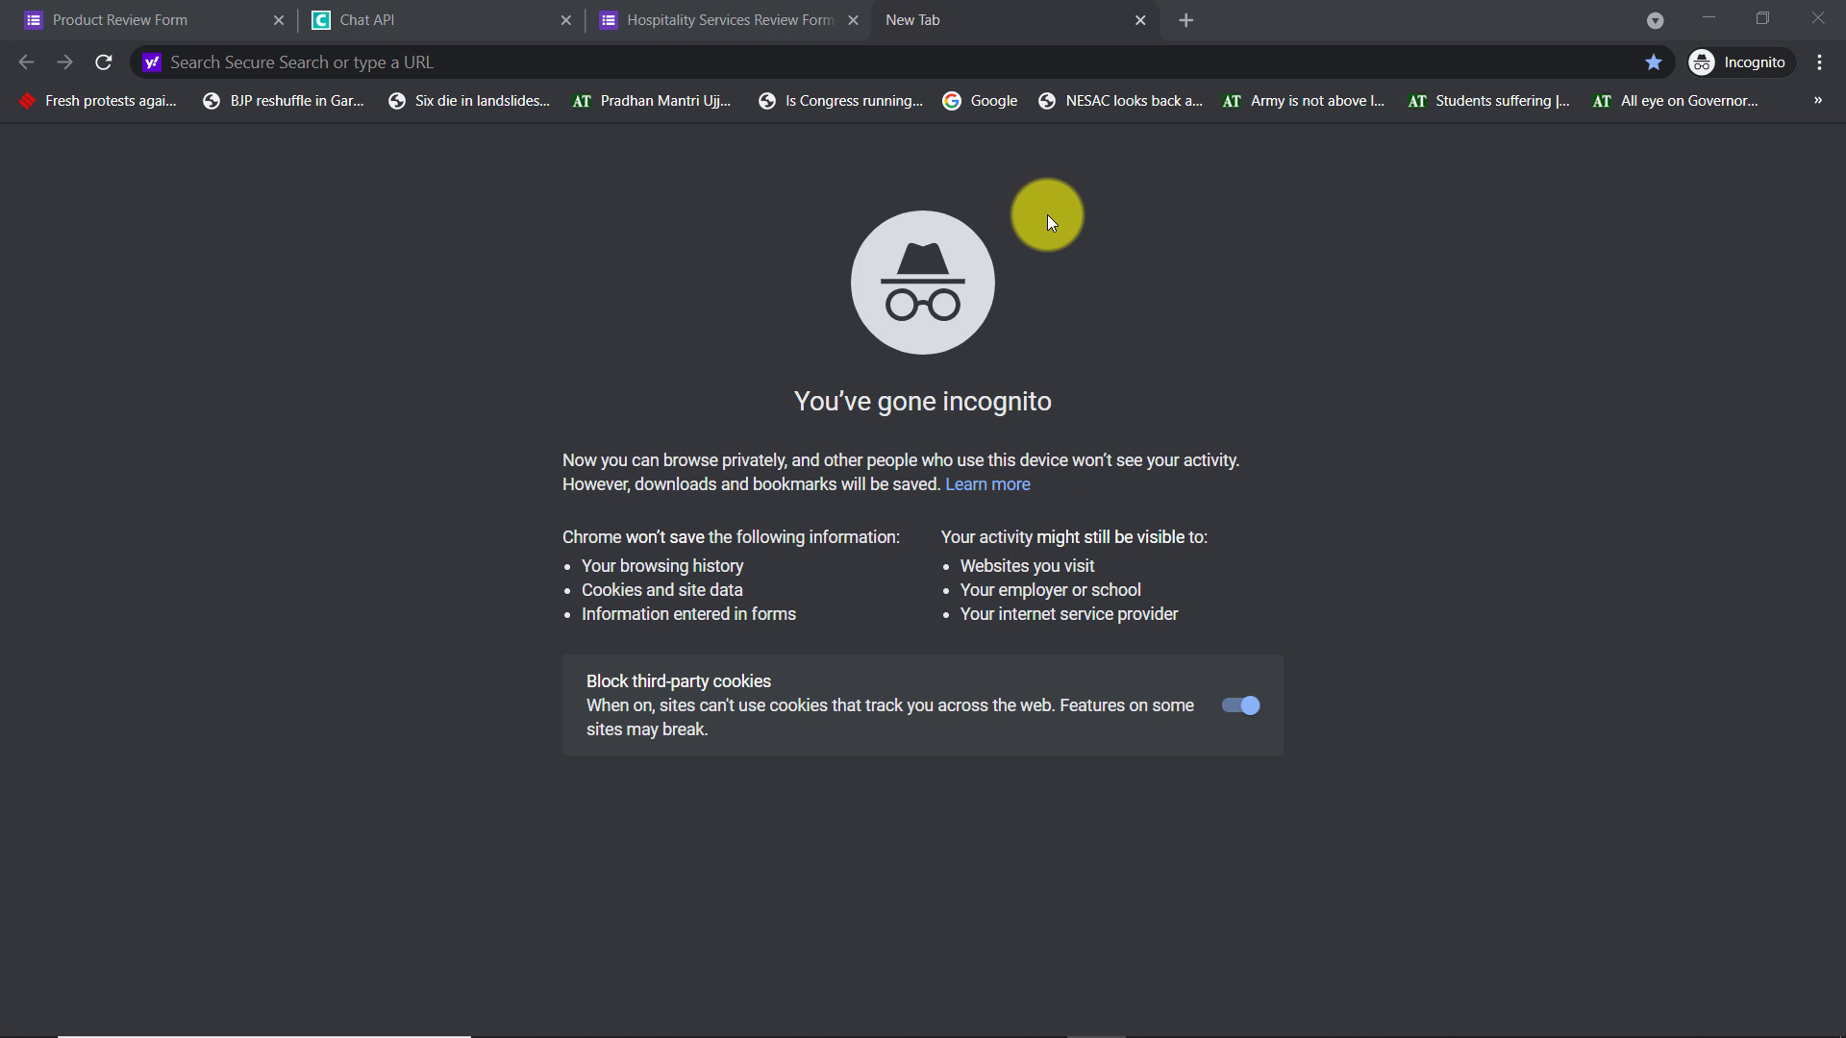
click(904, 53)
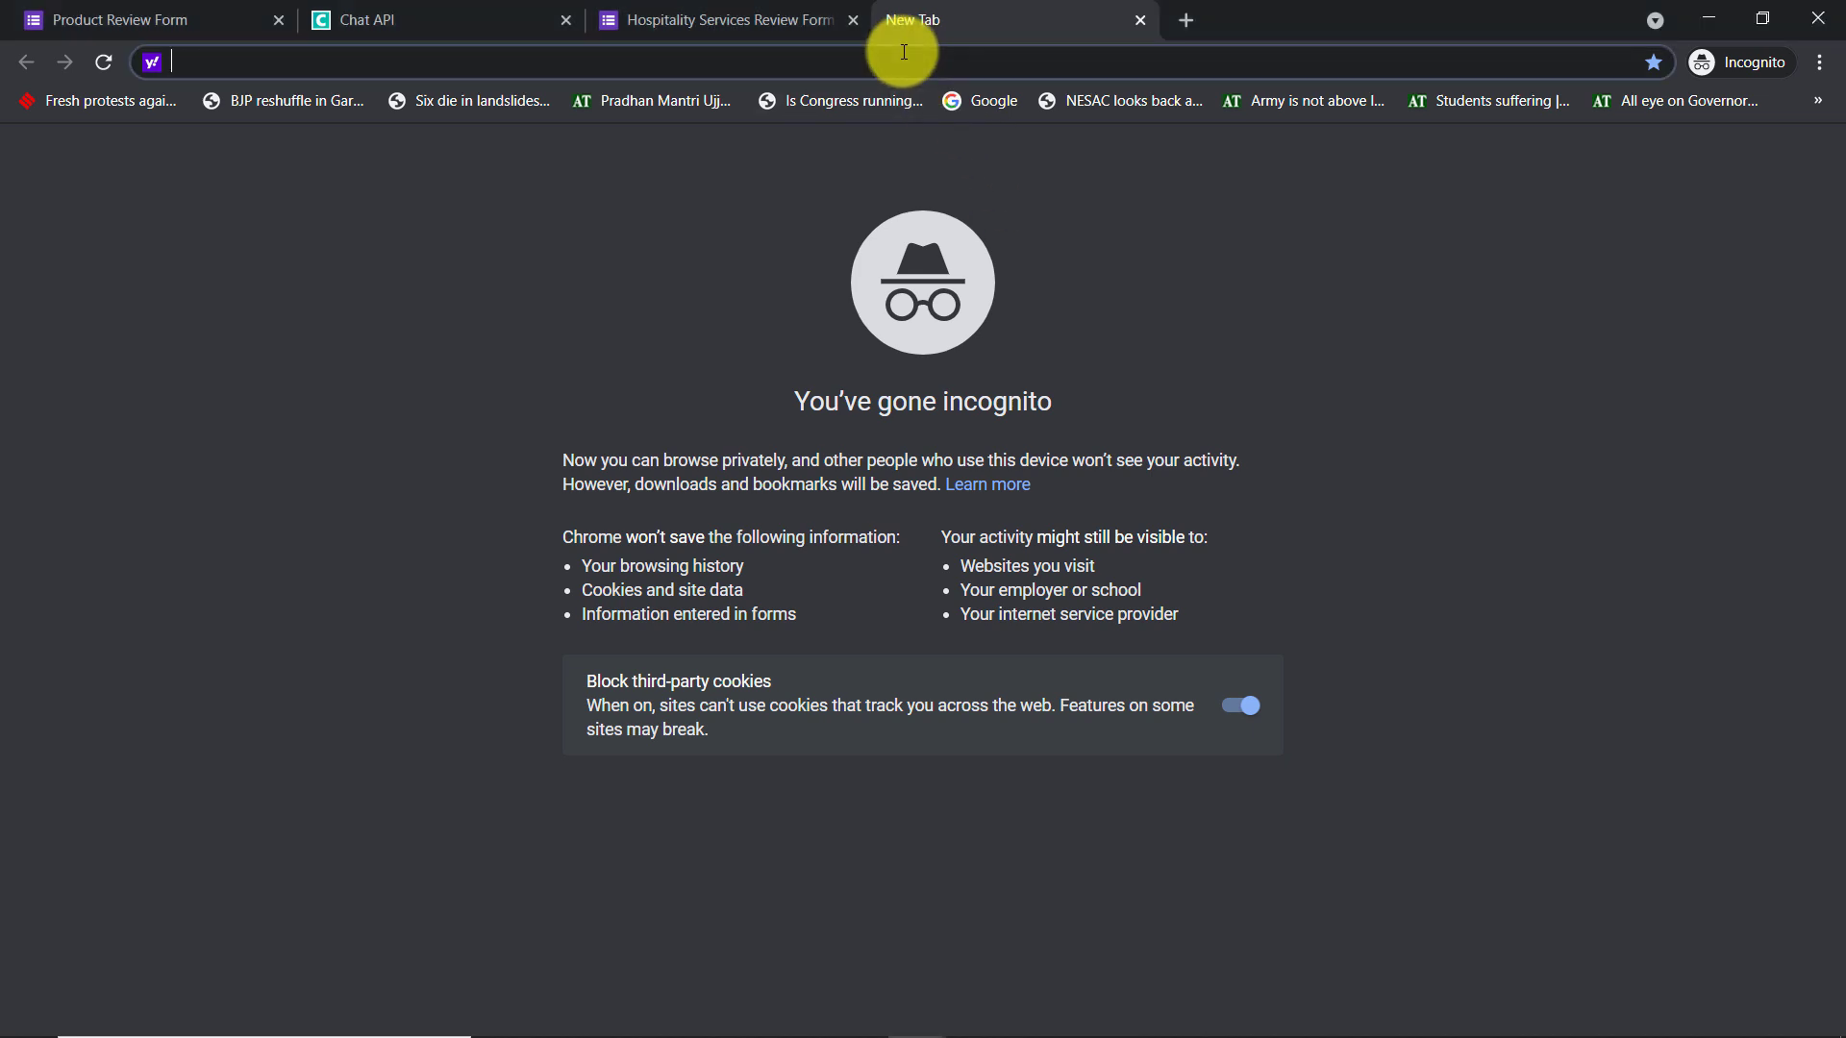
text(pabbly.com)
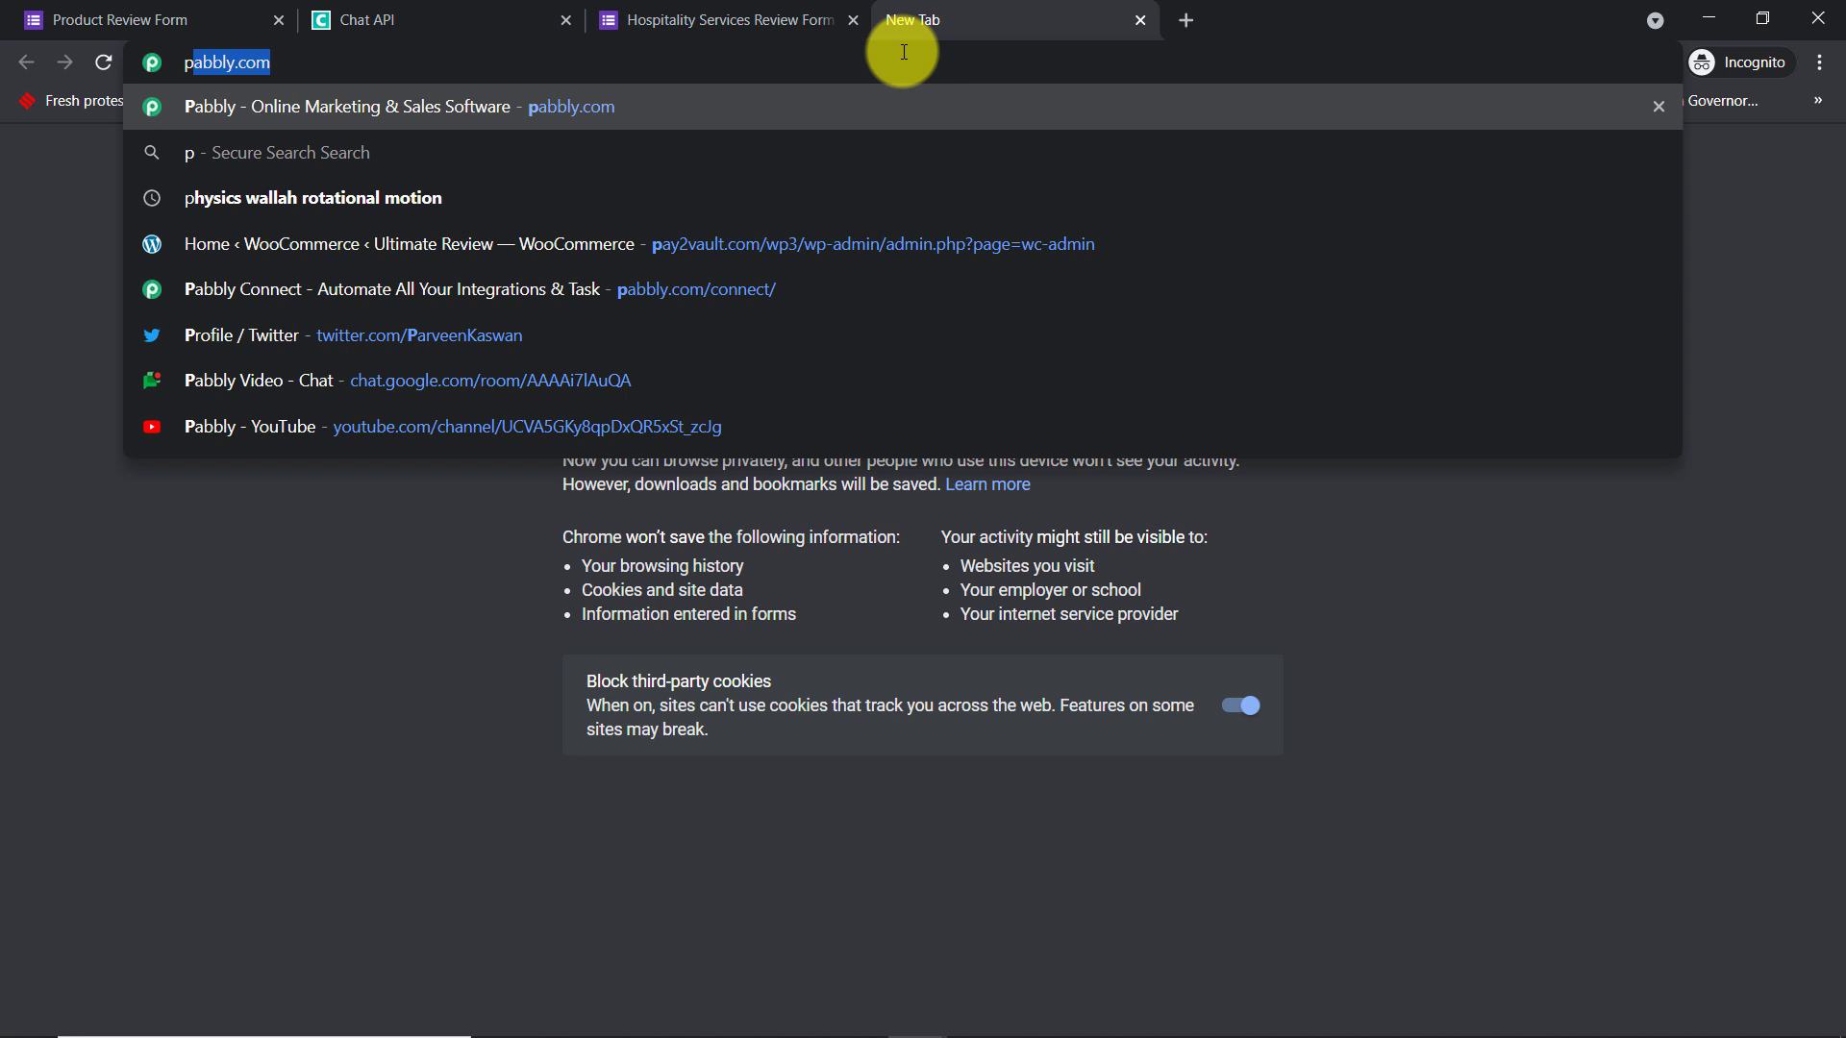
key(Return)
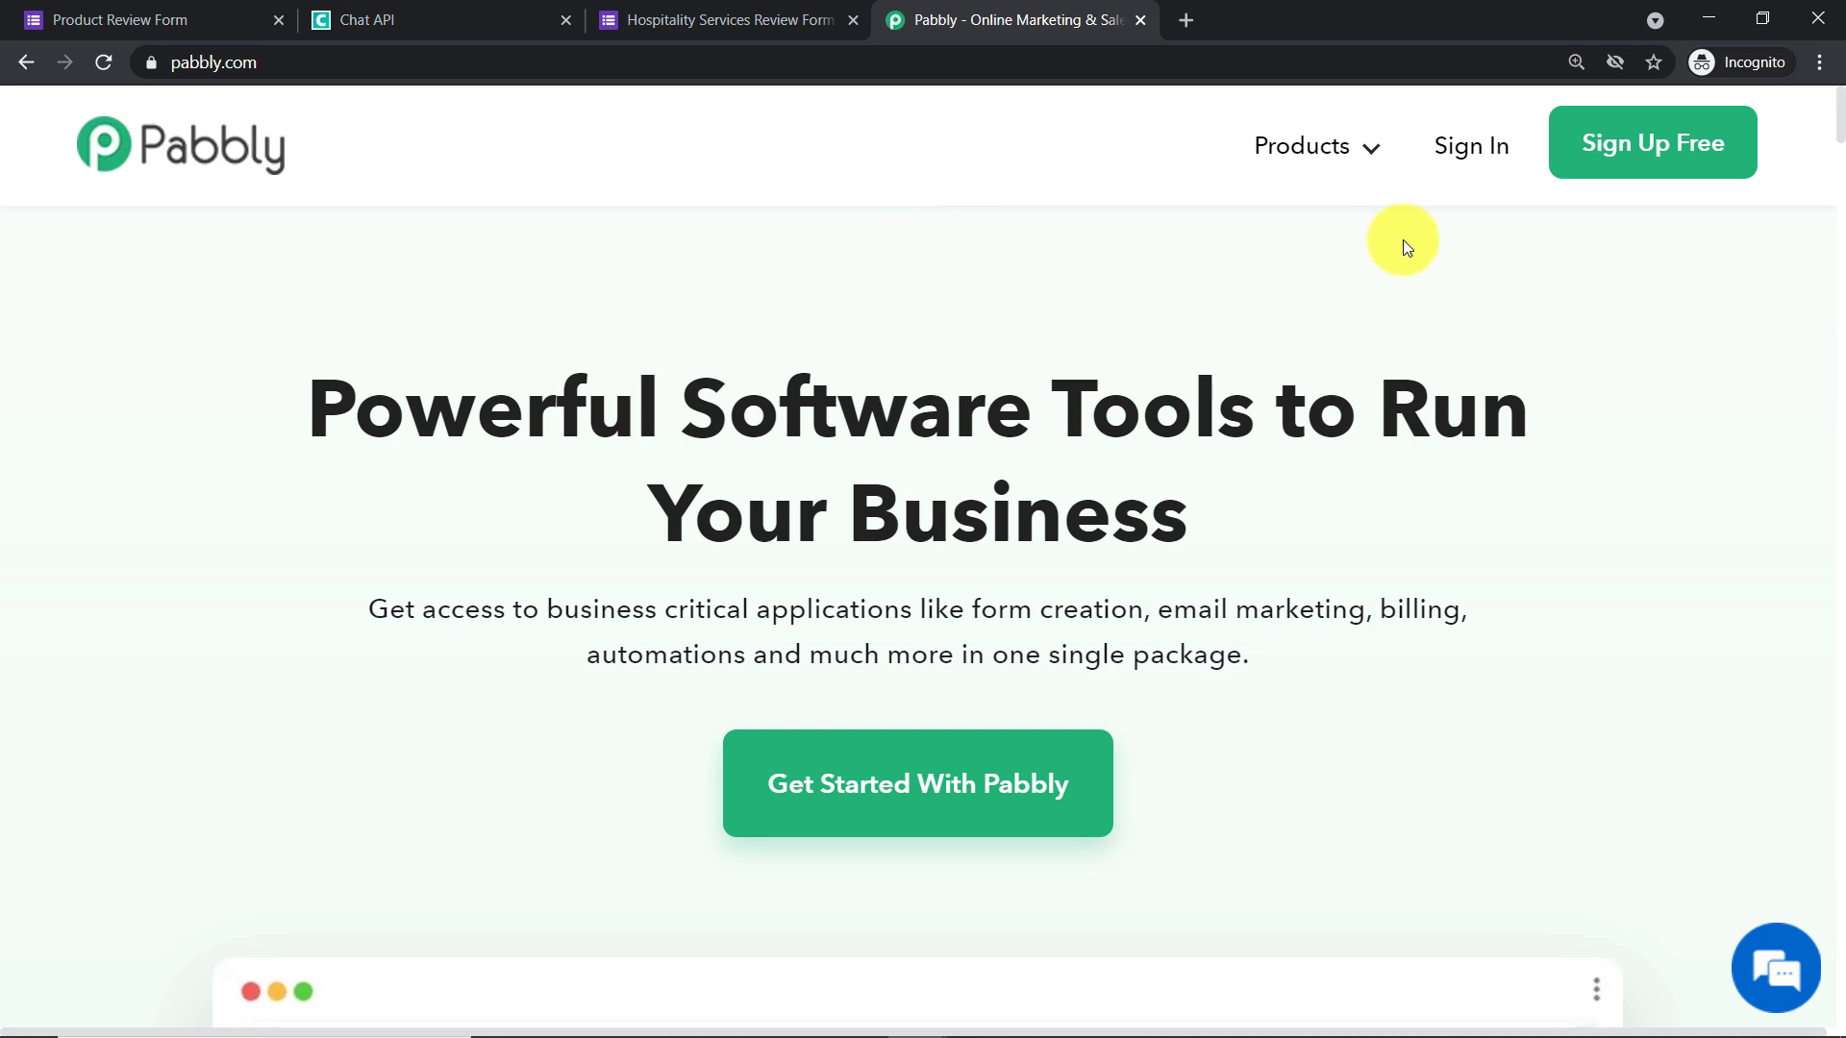
click(1473, 158)
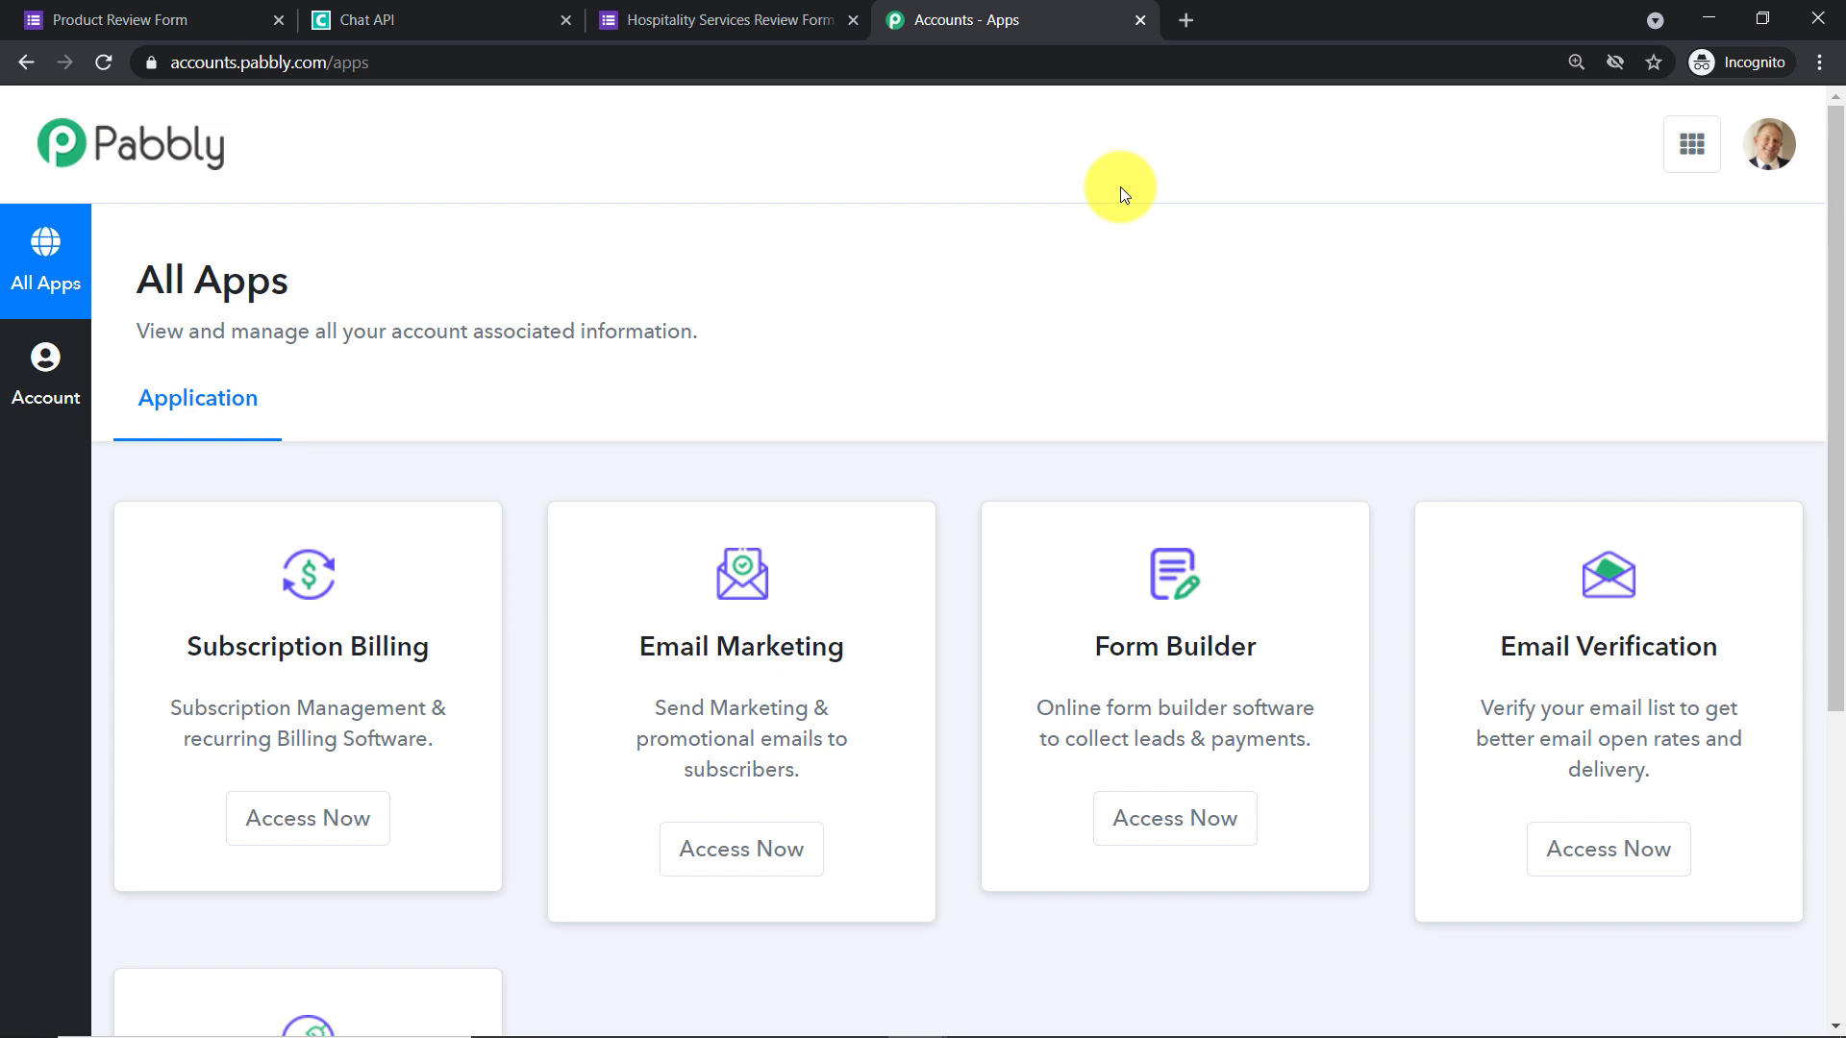
scroll(1121, 186, down, 5)
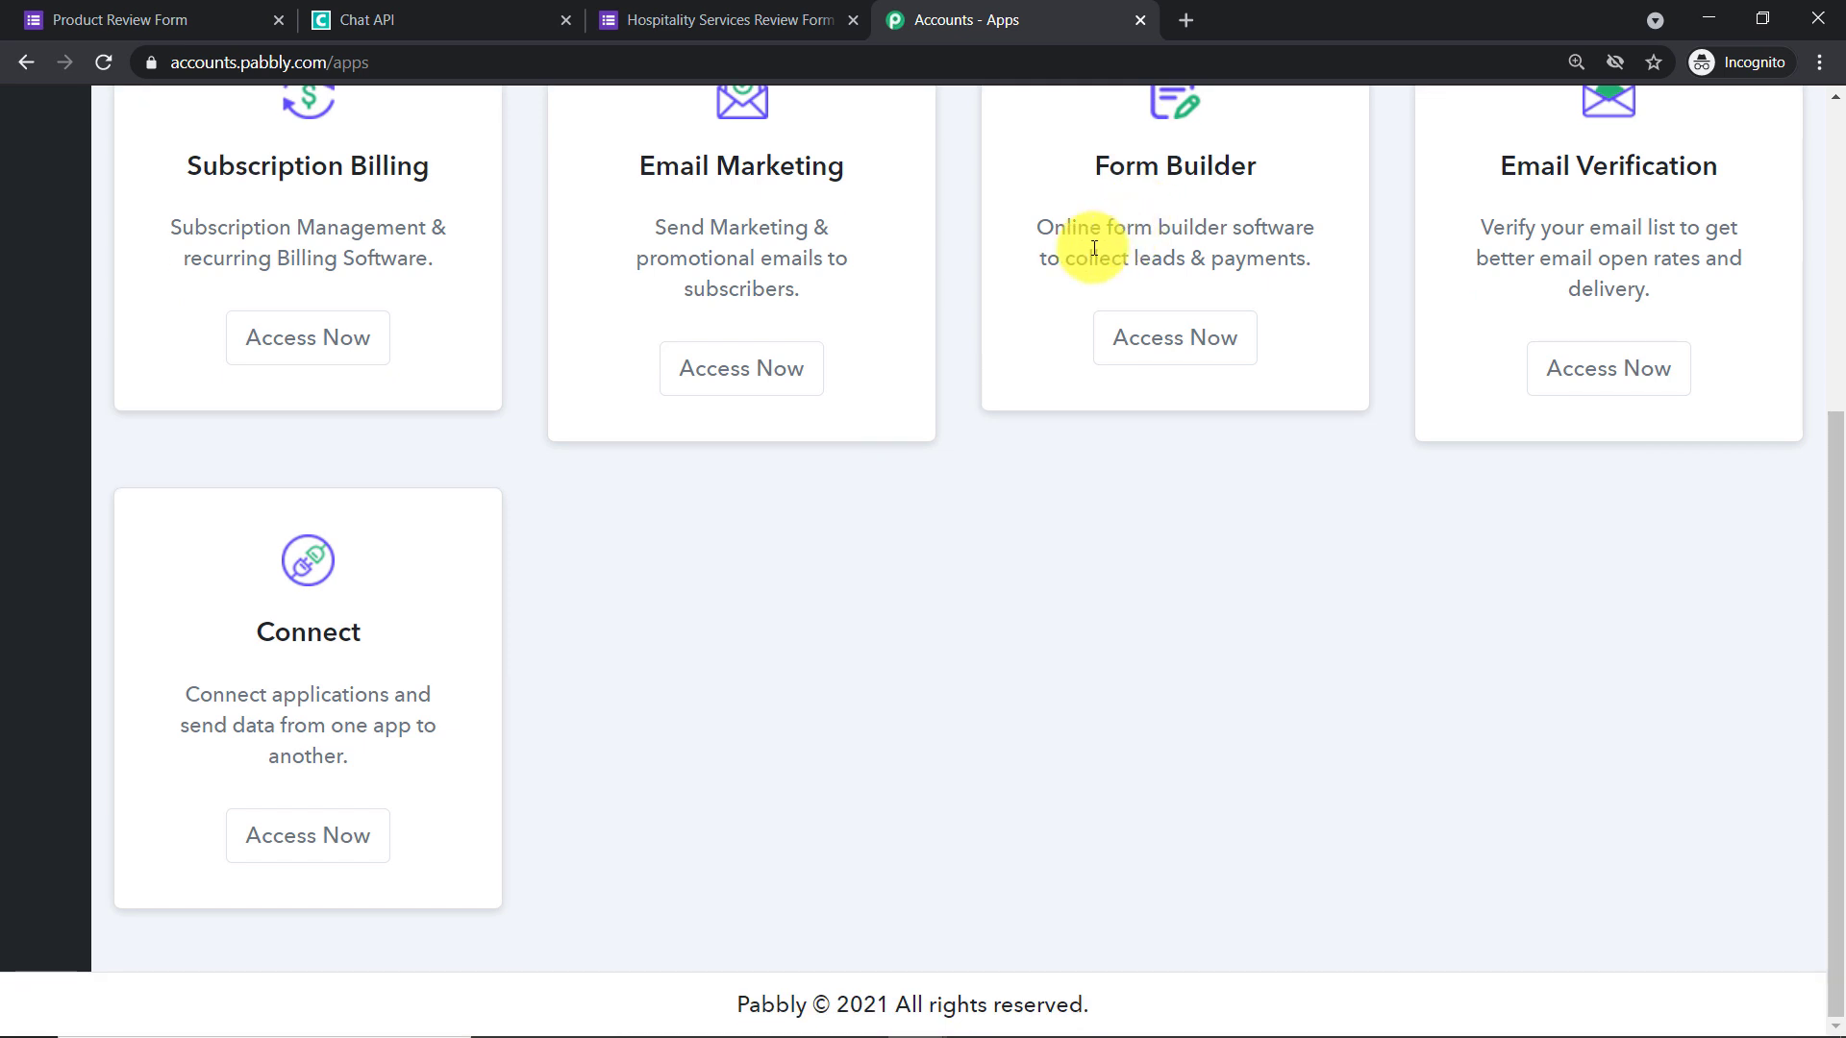
click(359, 836)
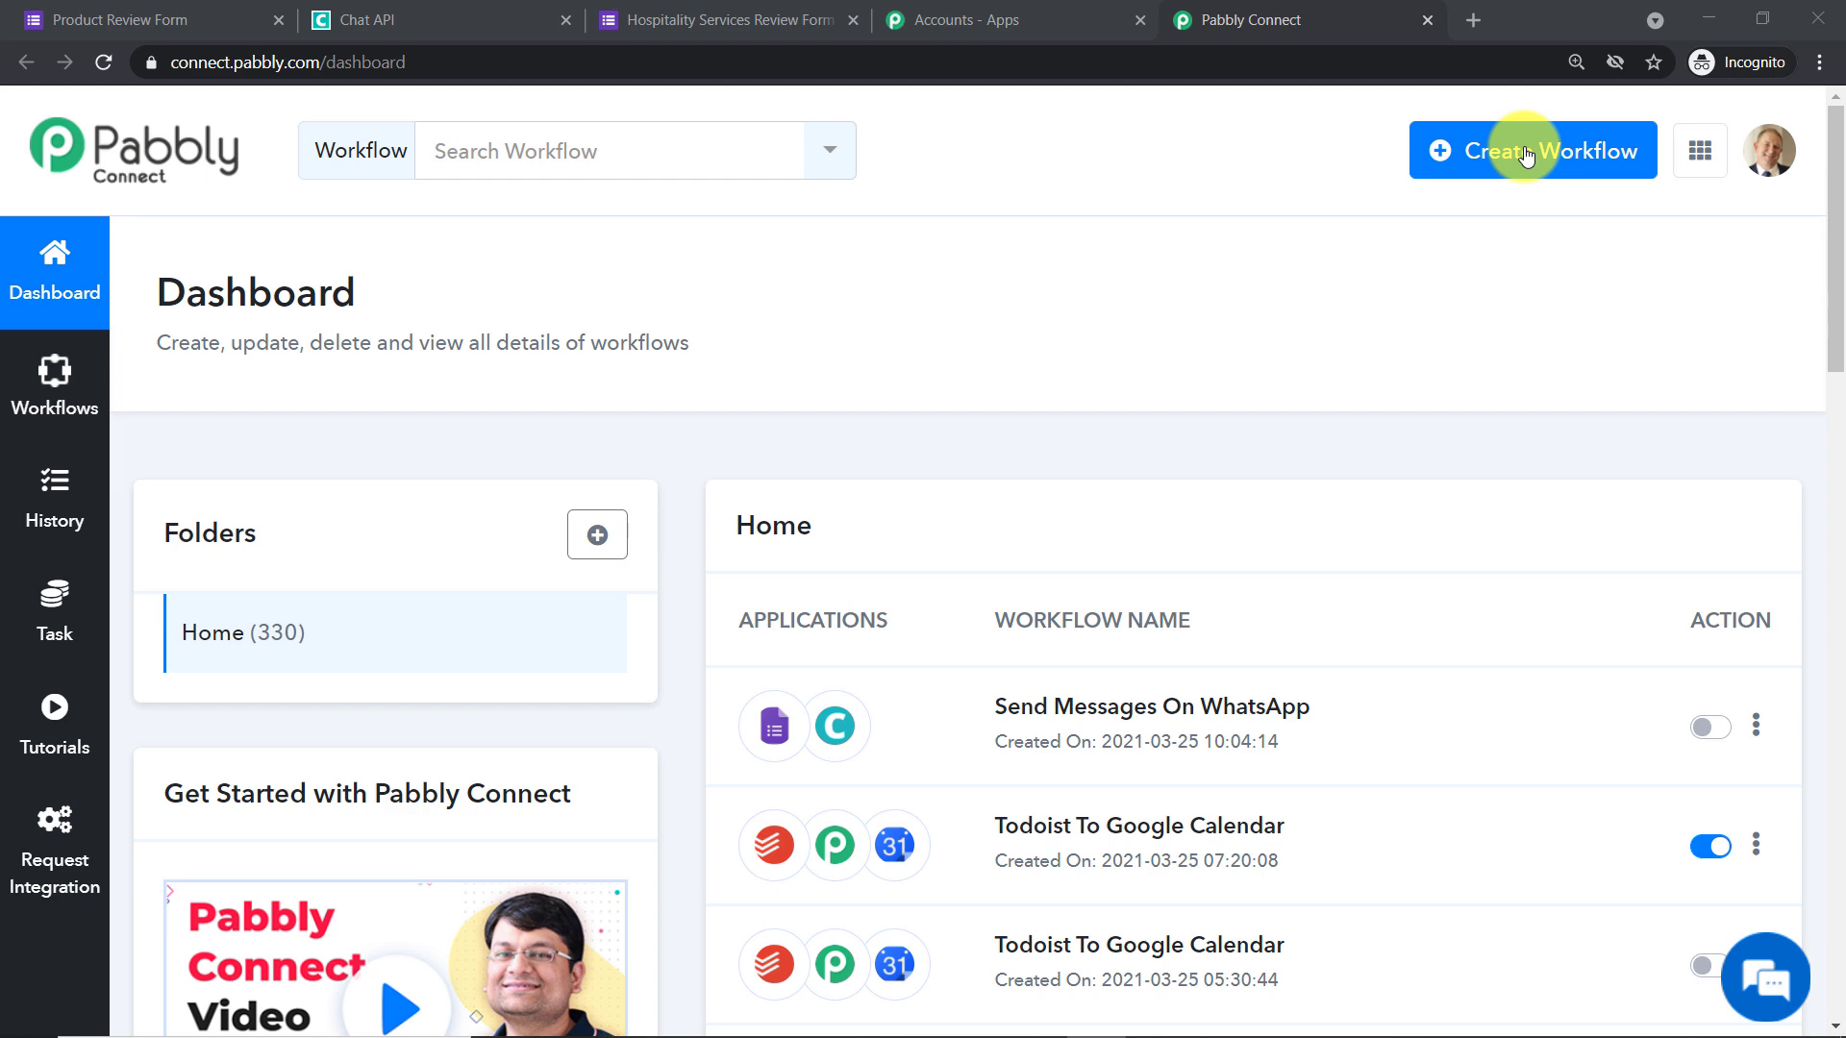
- Create a new workflow named "Google Forms To WhatsApp"
click(1525, 154)
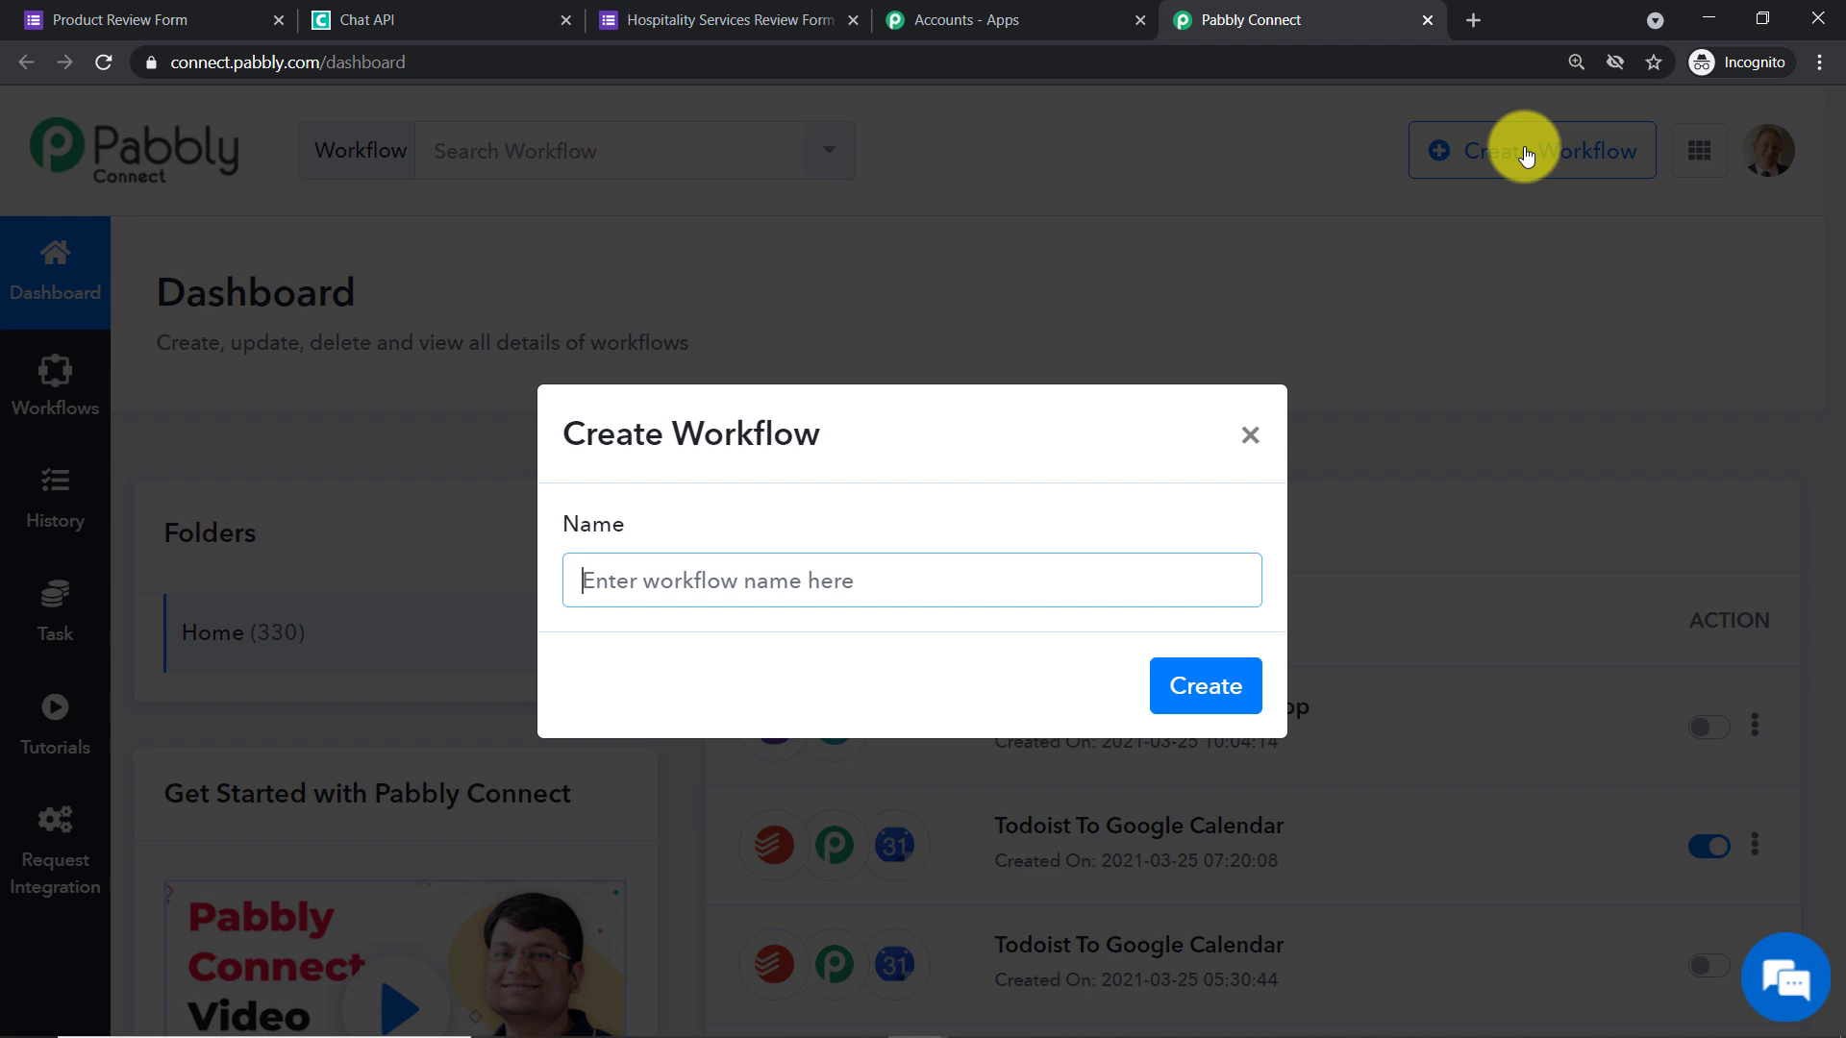
text(Goog)
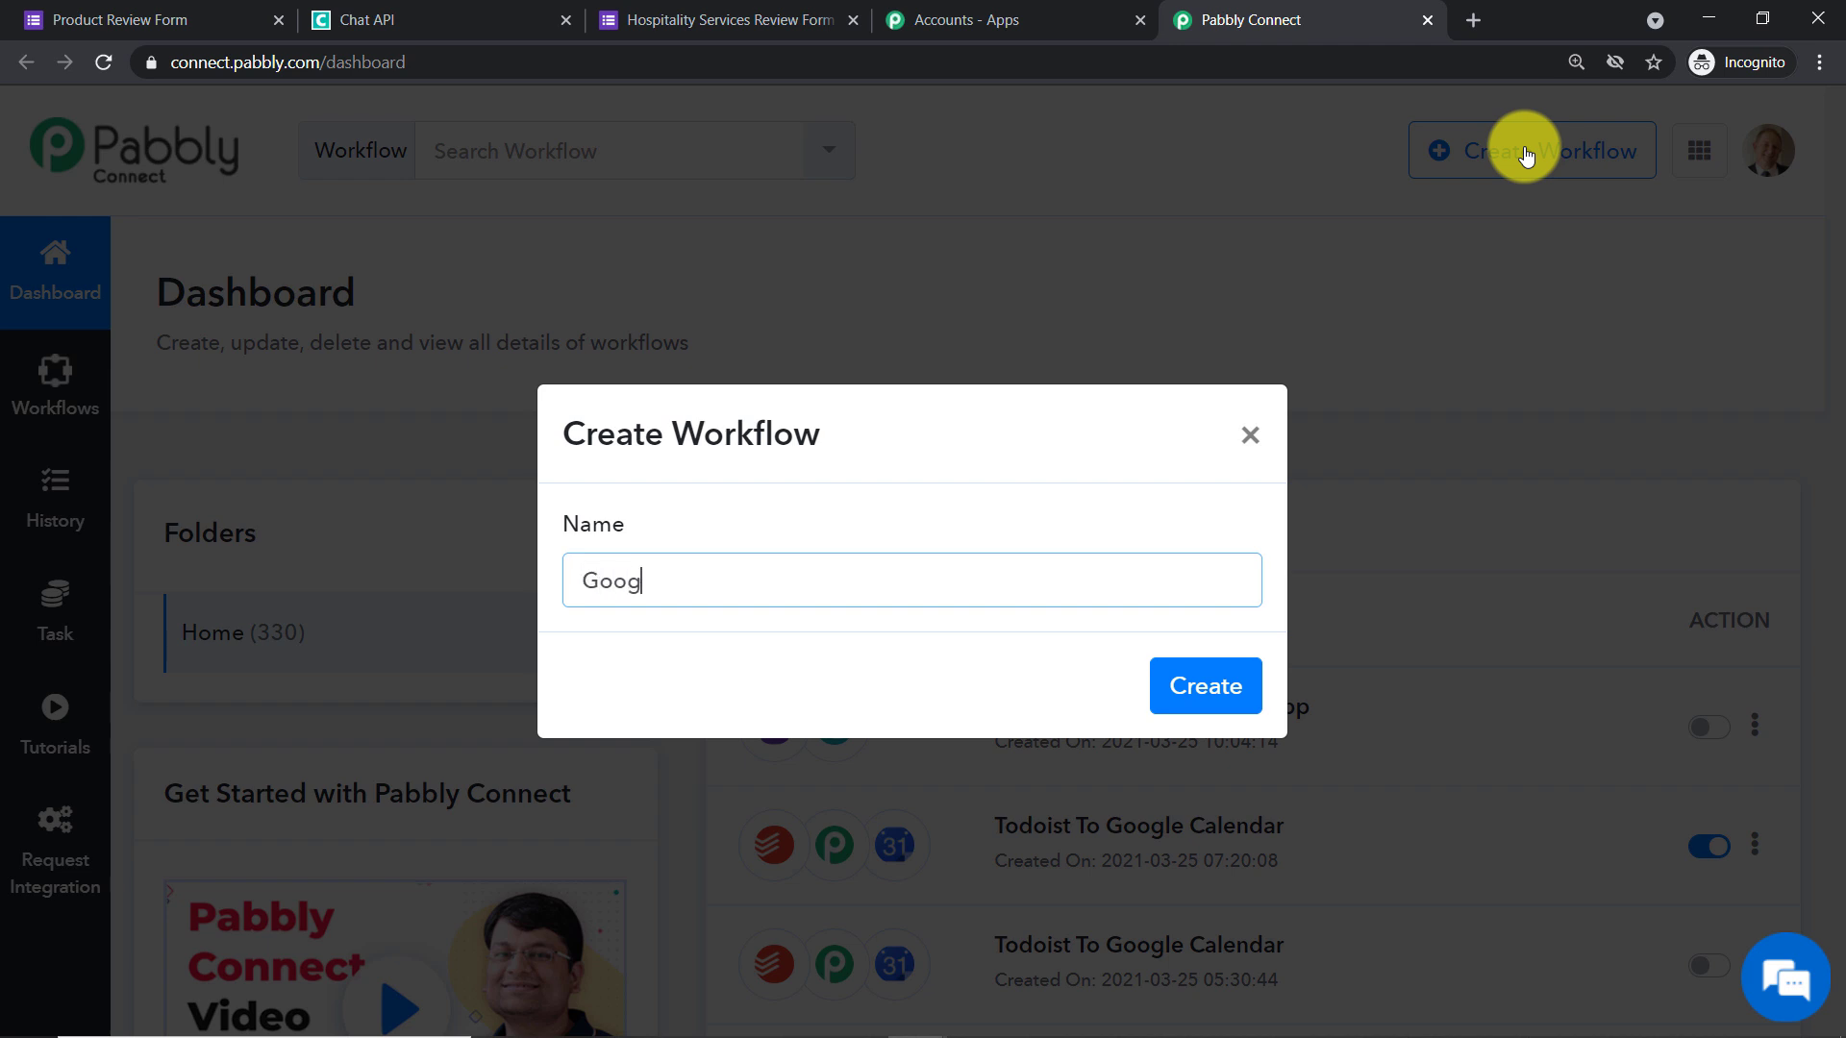
text(le Formss To)
key(BackSpace)
key(BackSpace)
key(BackSpace)
key(BackSpace)
key(BackSpace)
text(To WhatsApp)
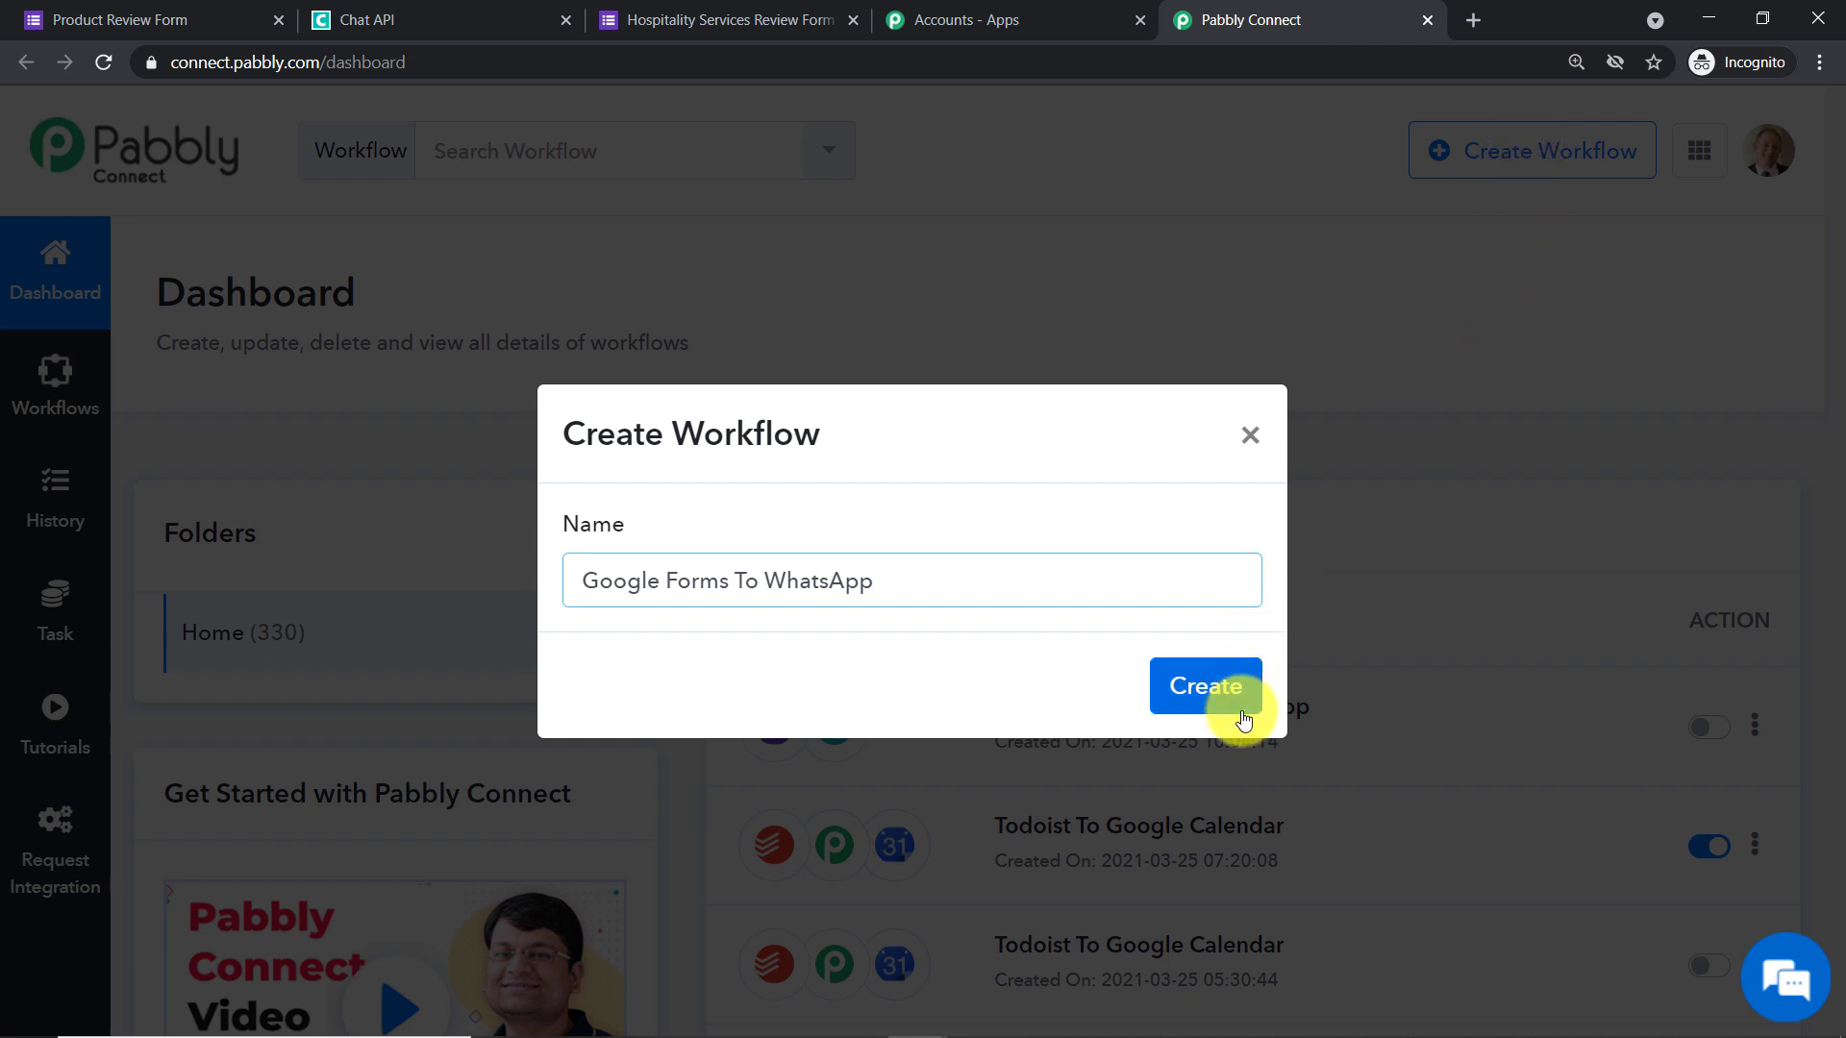
click(1217, 687)
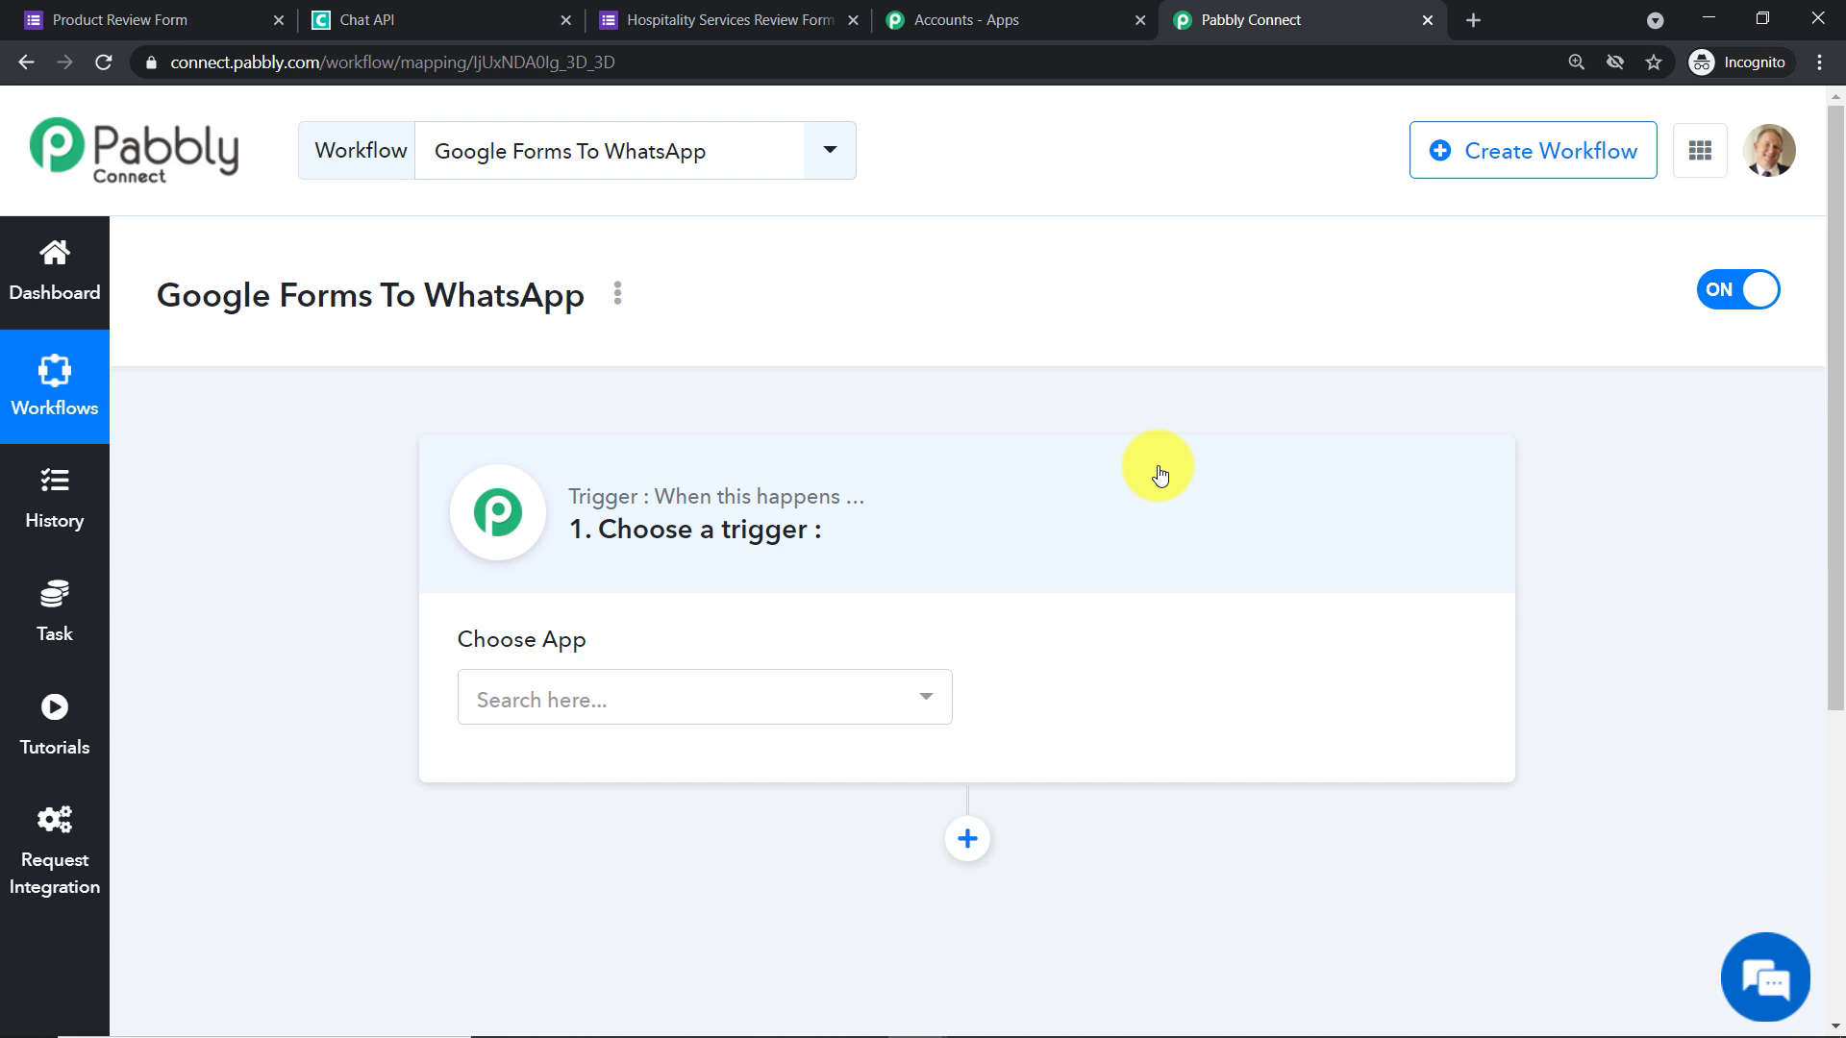
- Set the workflow's trigger app to Google Forms with the trigger event New Response in Spreadsheet
click(702, 698)
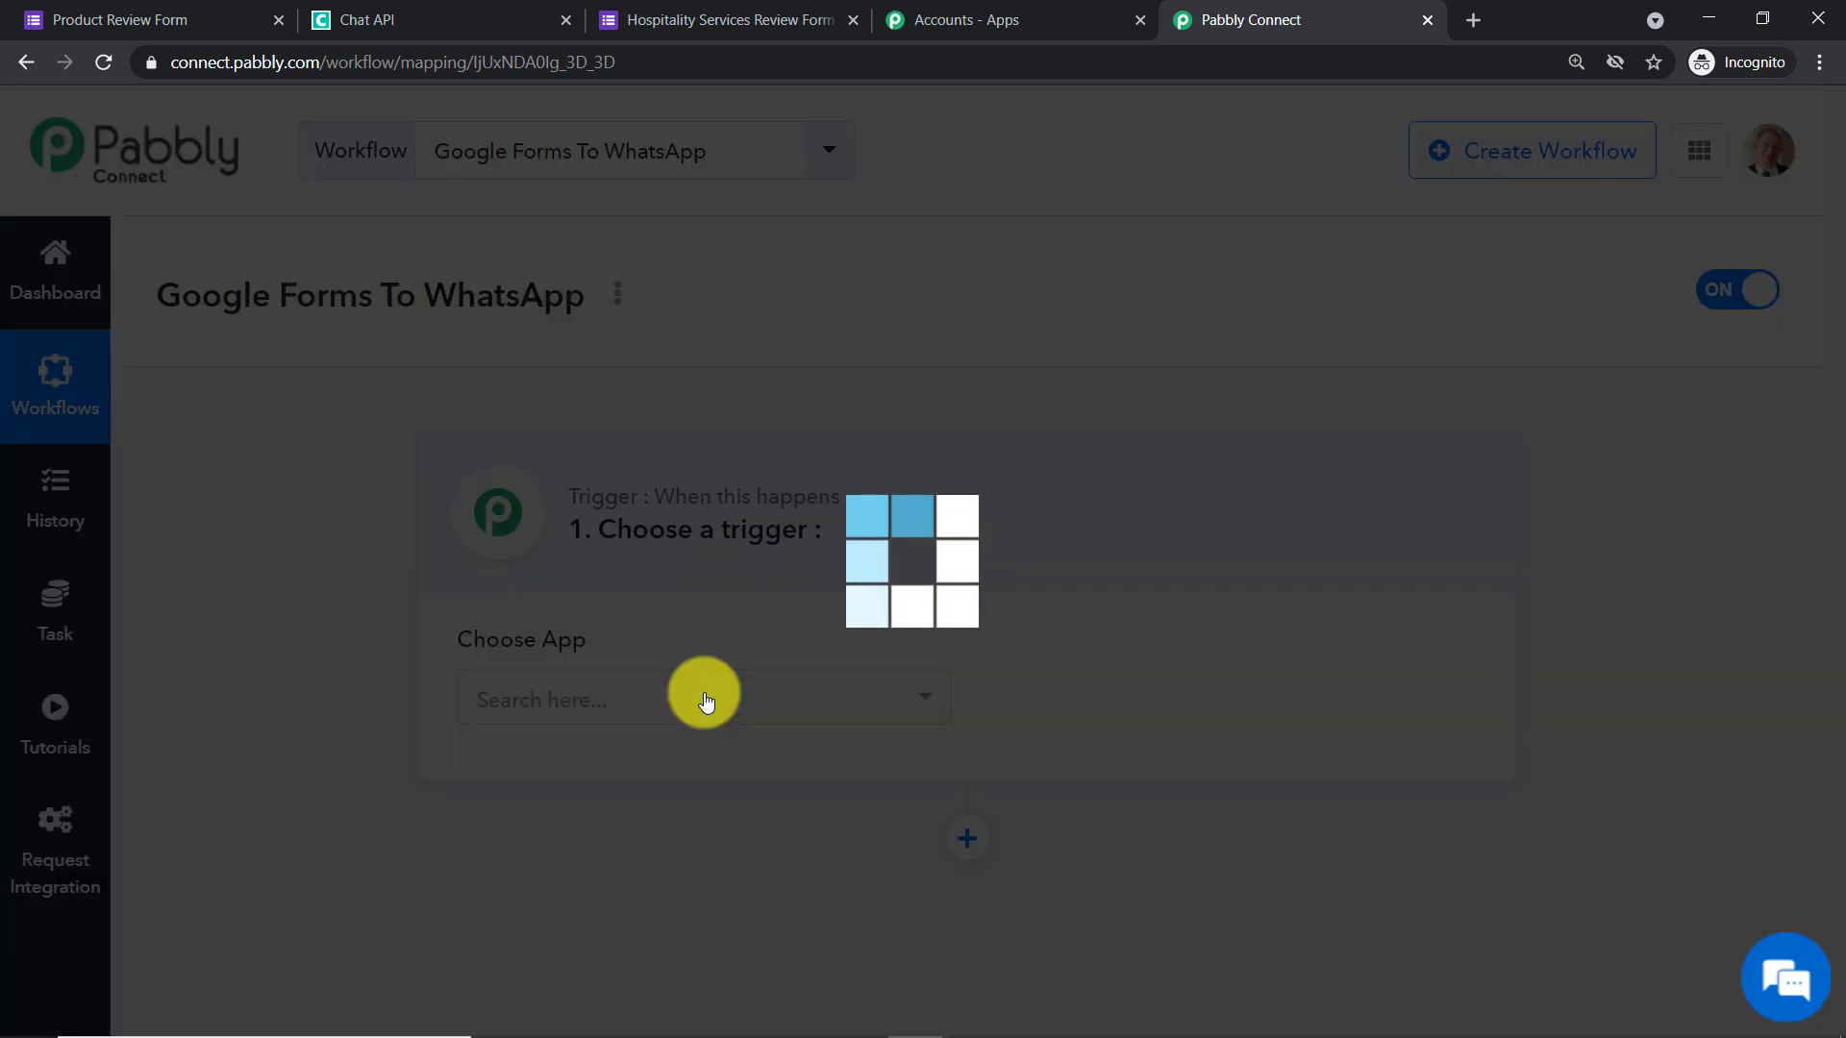
text(google)
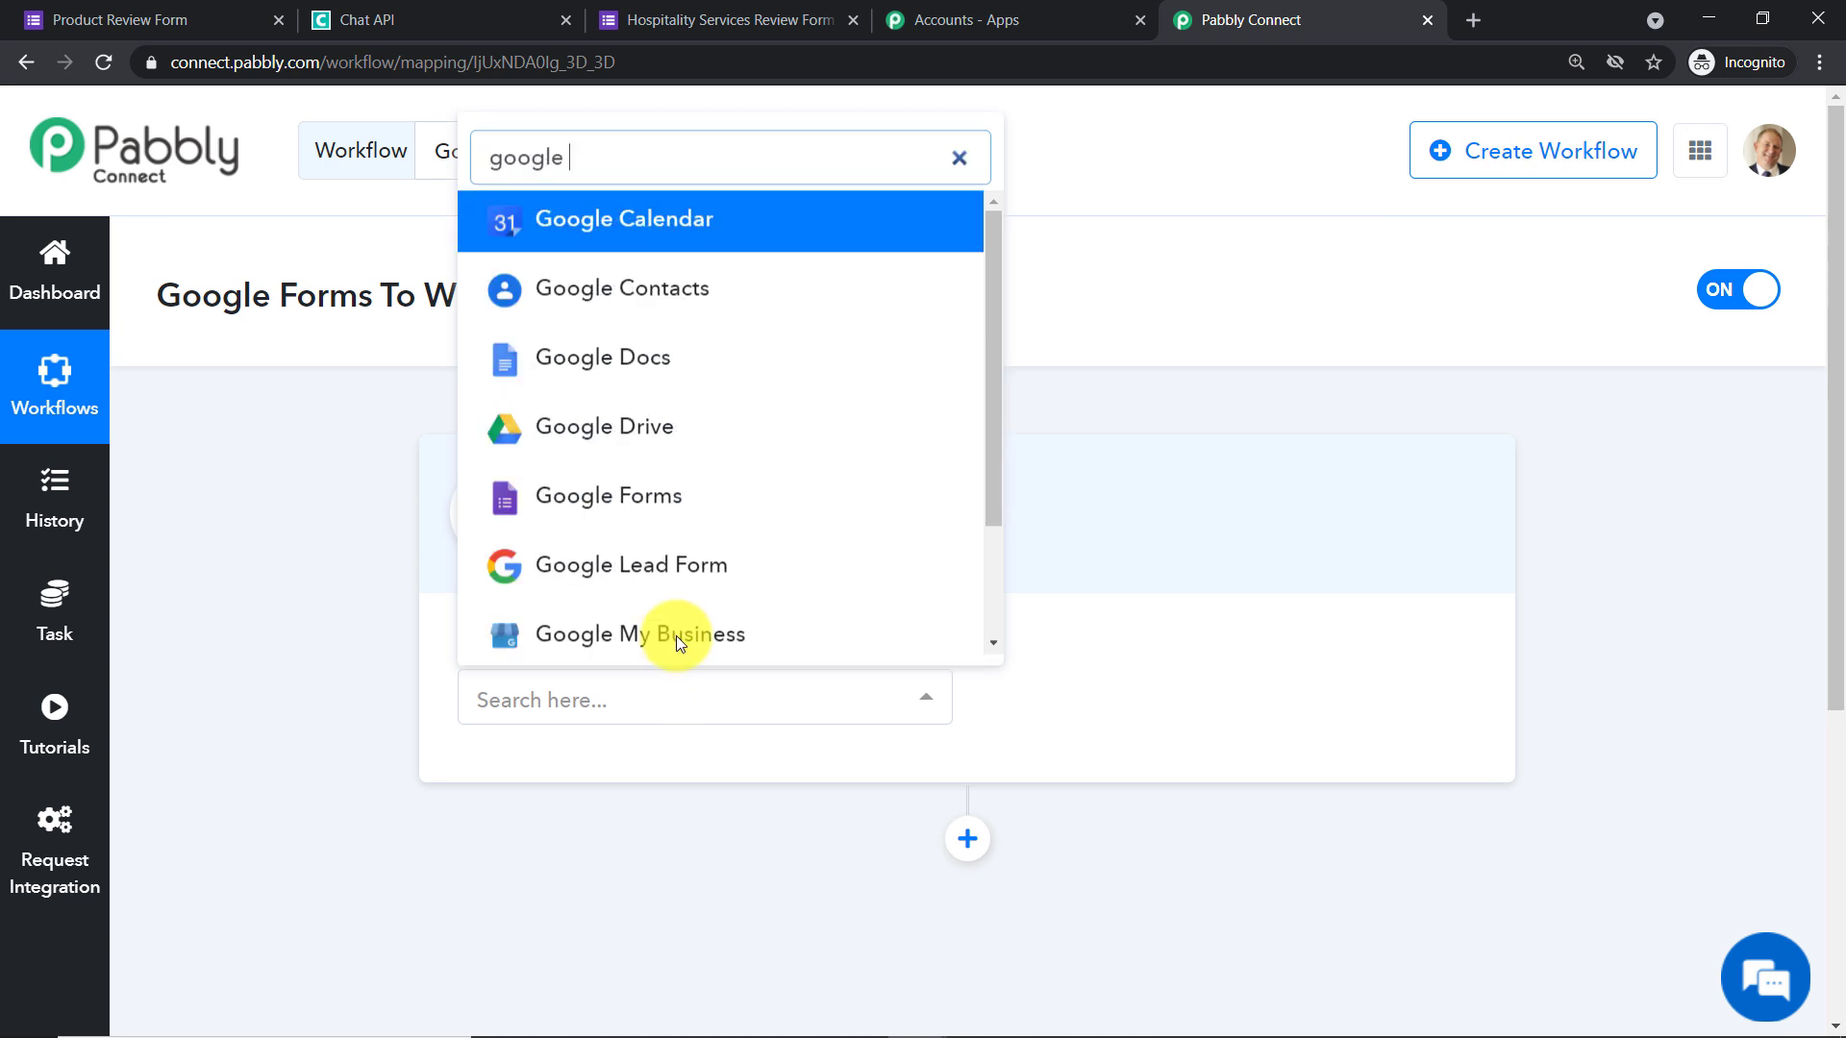
click(610, 497)
click(1154, 711)
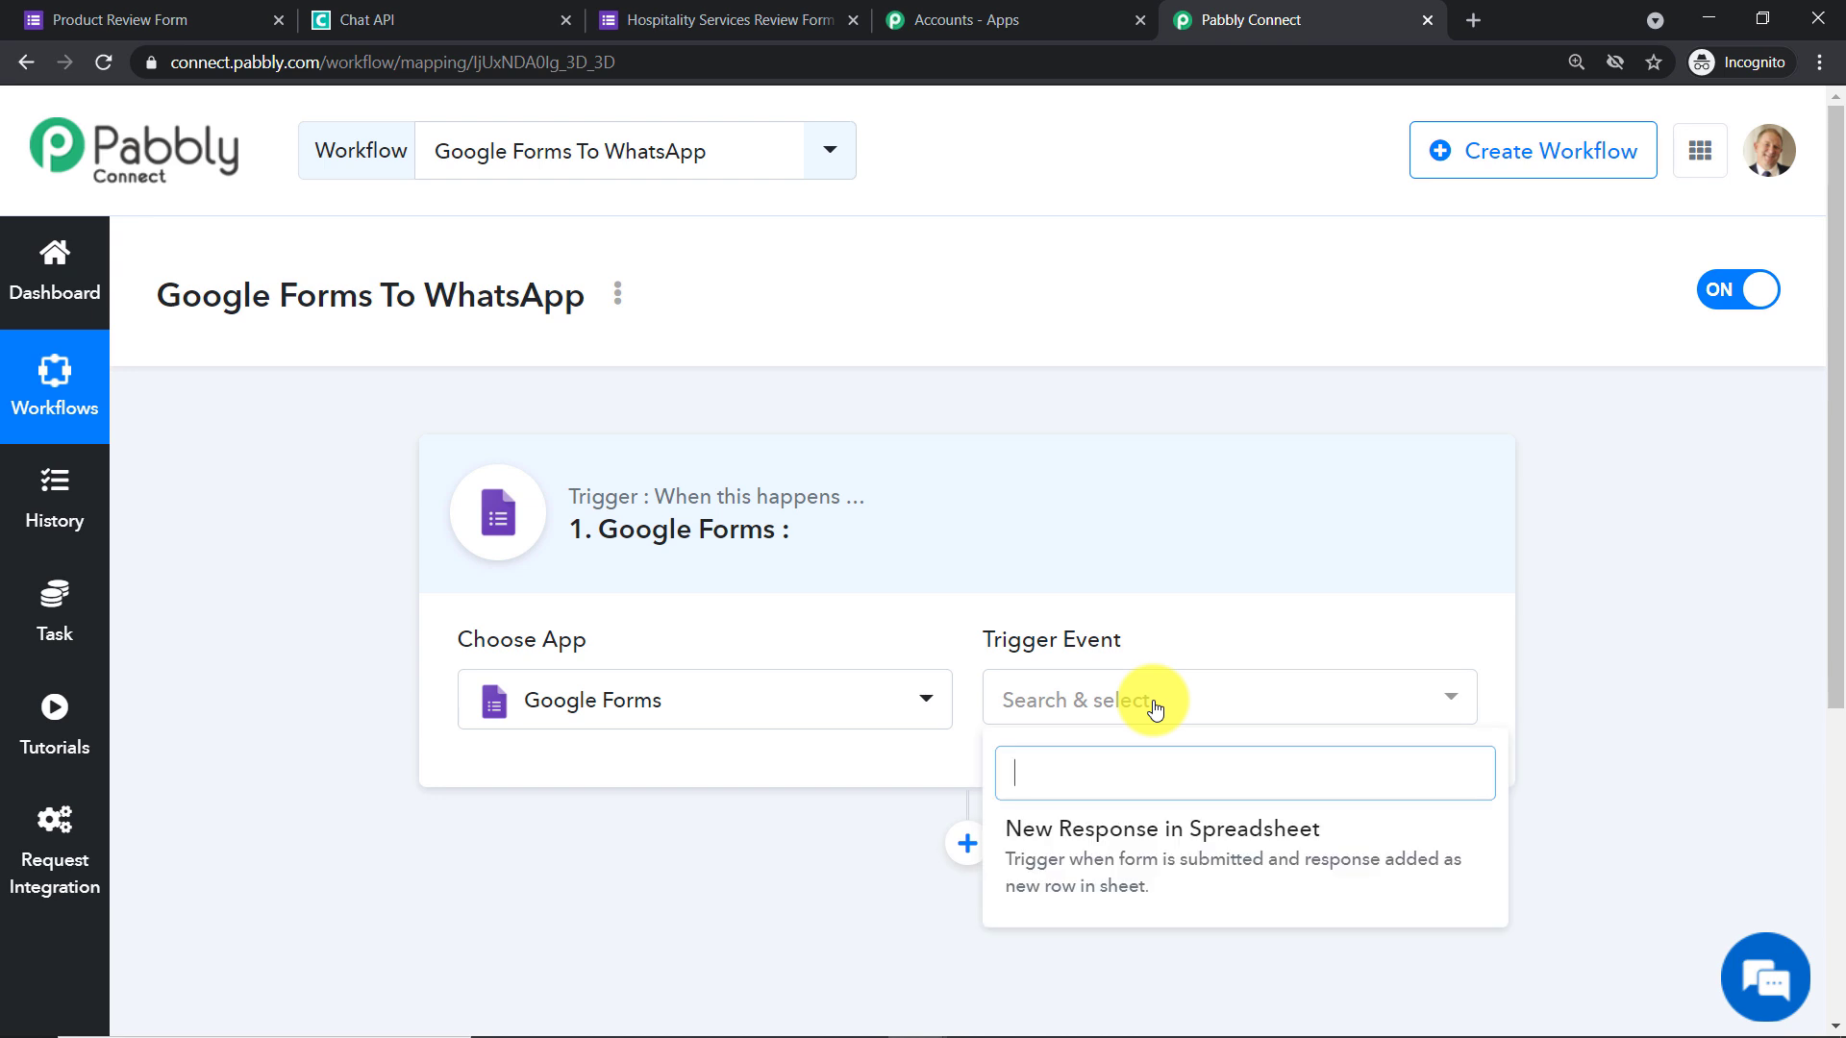
click(1164, 844)
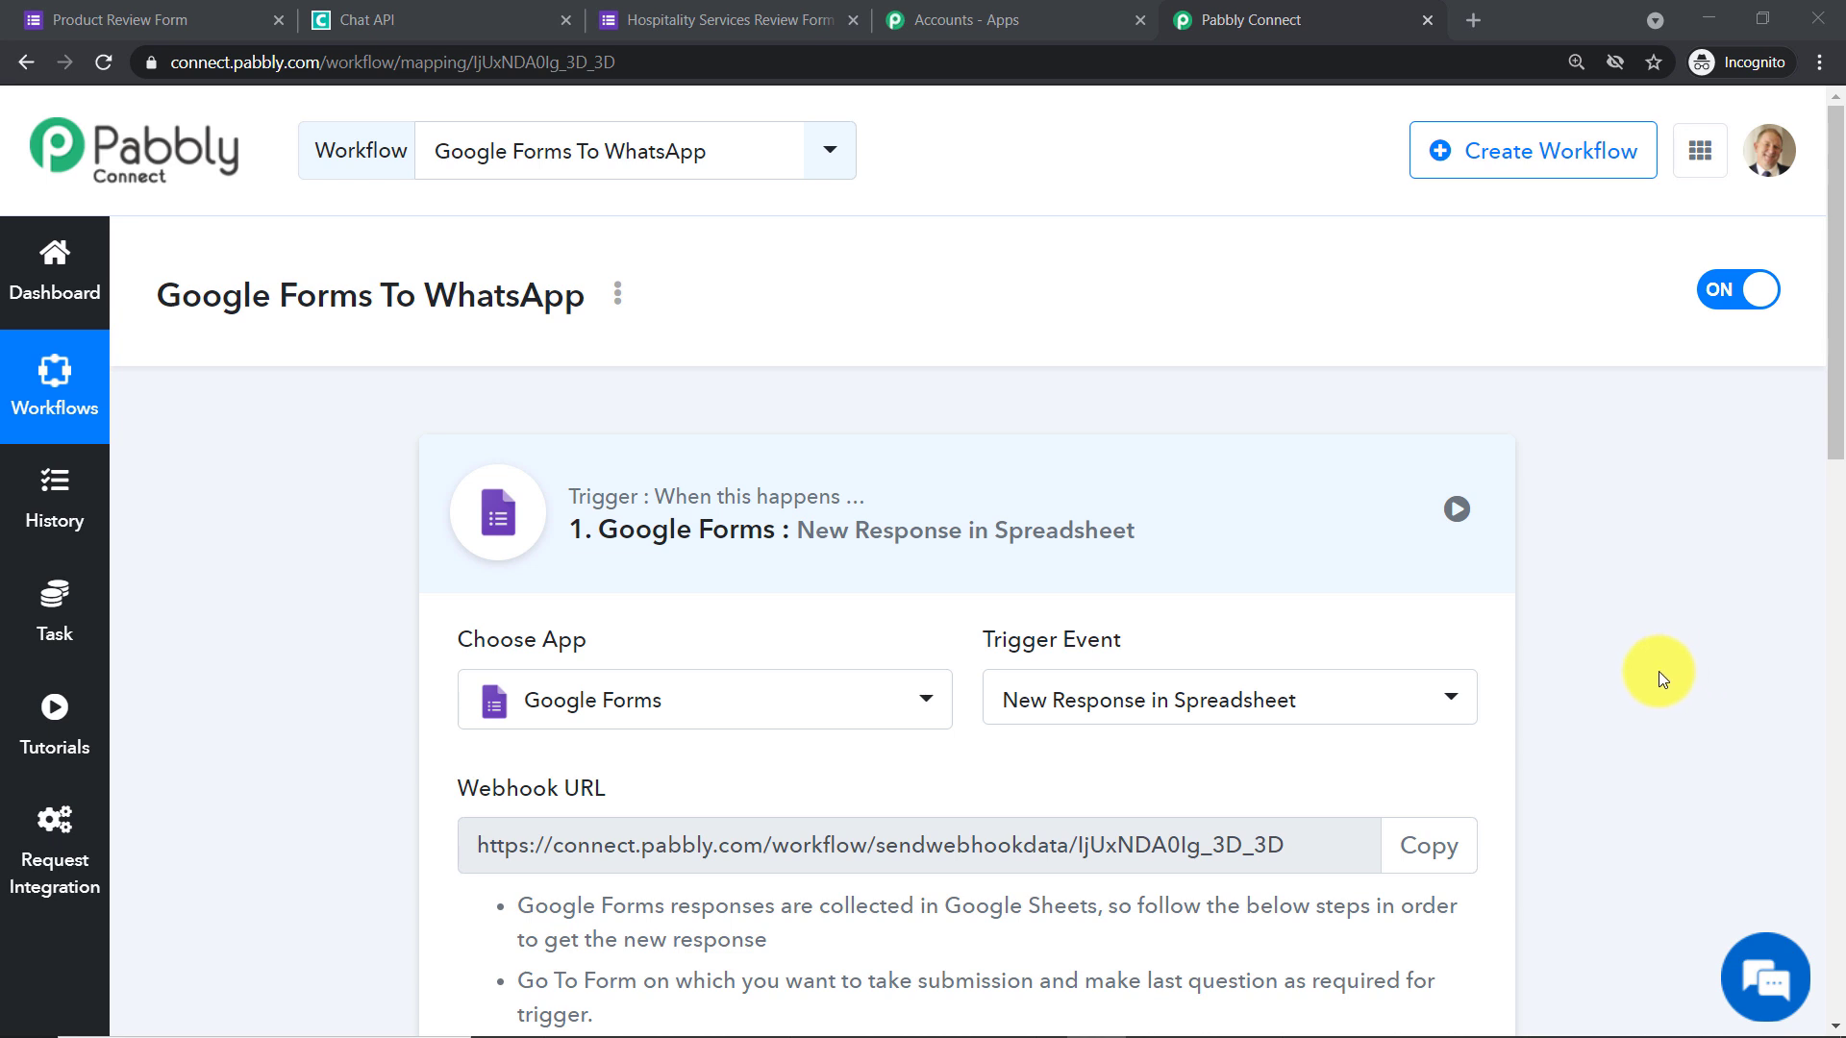
- In the Hospitality Services Review Form, make the last question, "Feedback of Our Service", required
scroll(1594, 585, down, 1)
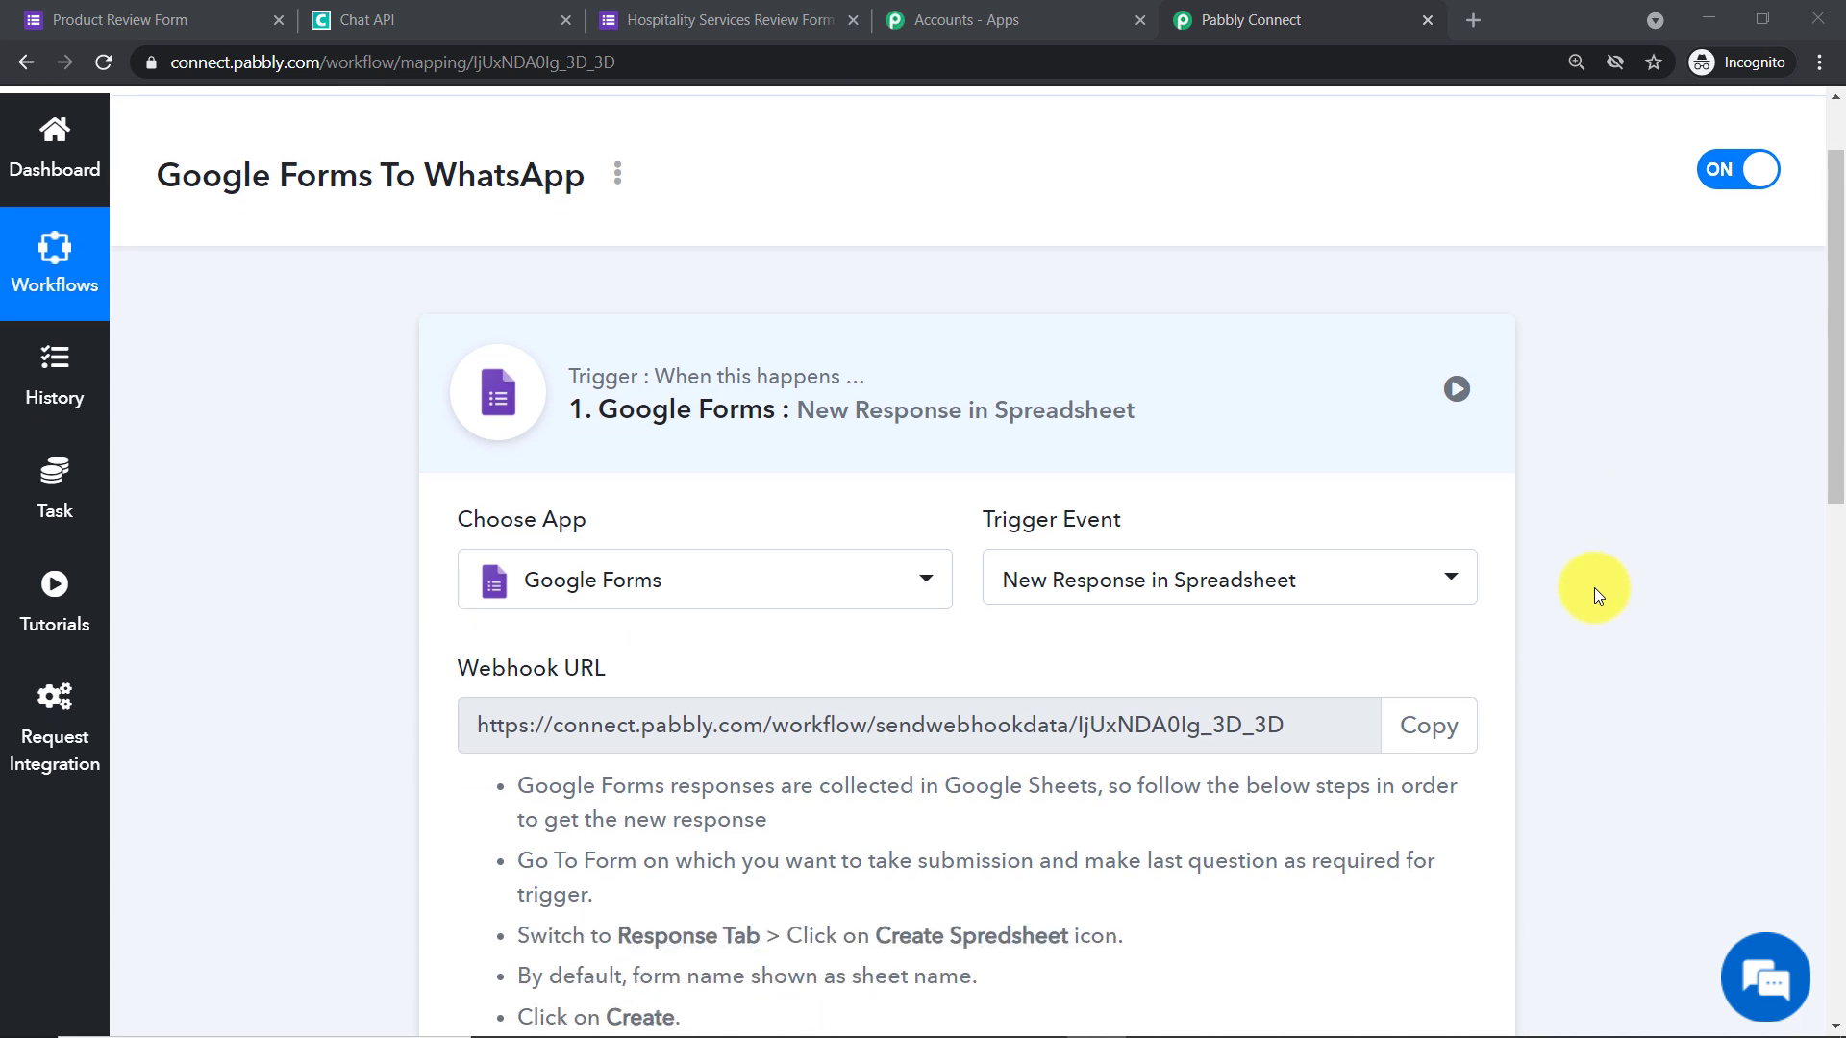
click(782, 17)
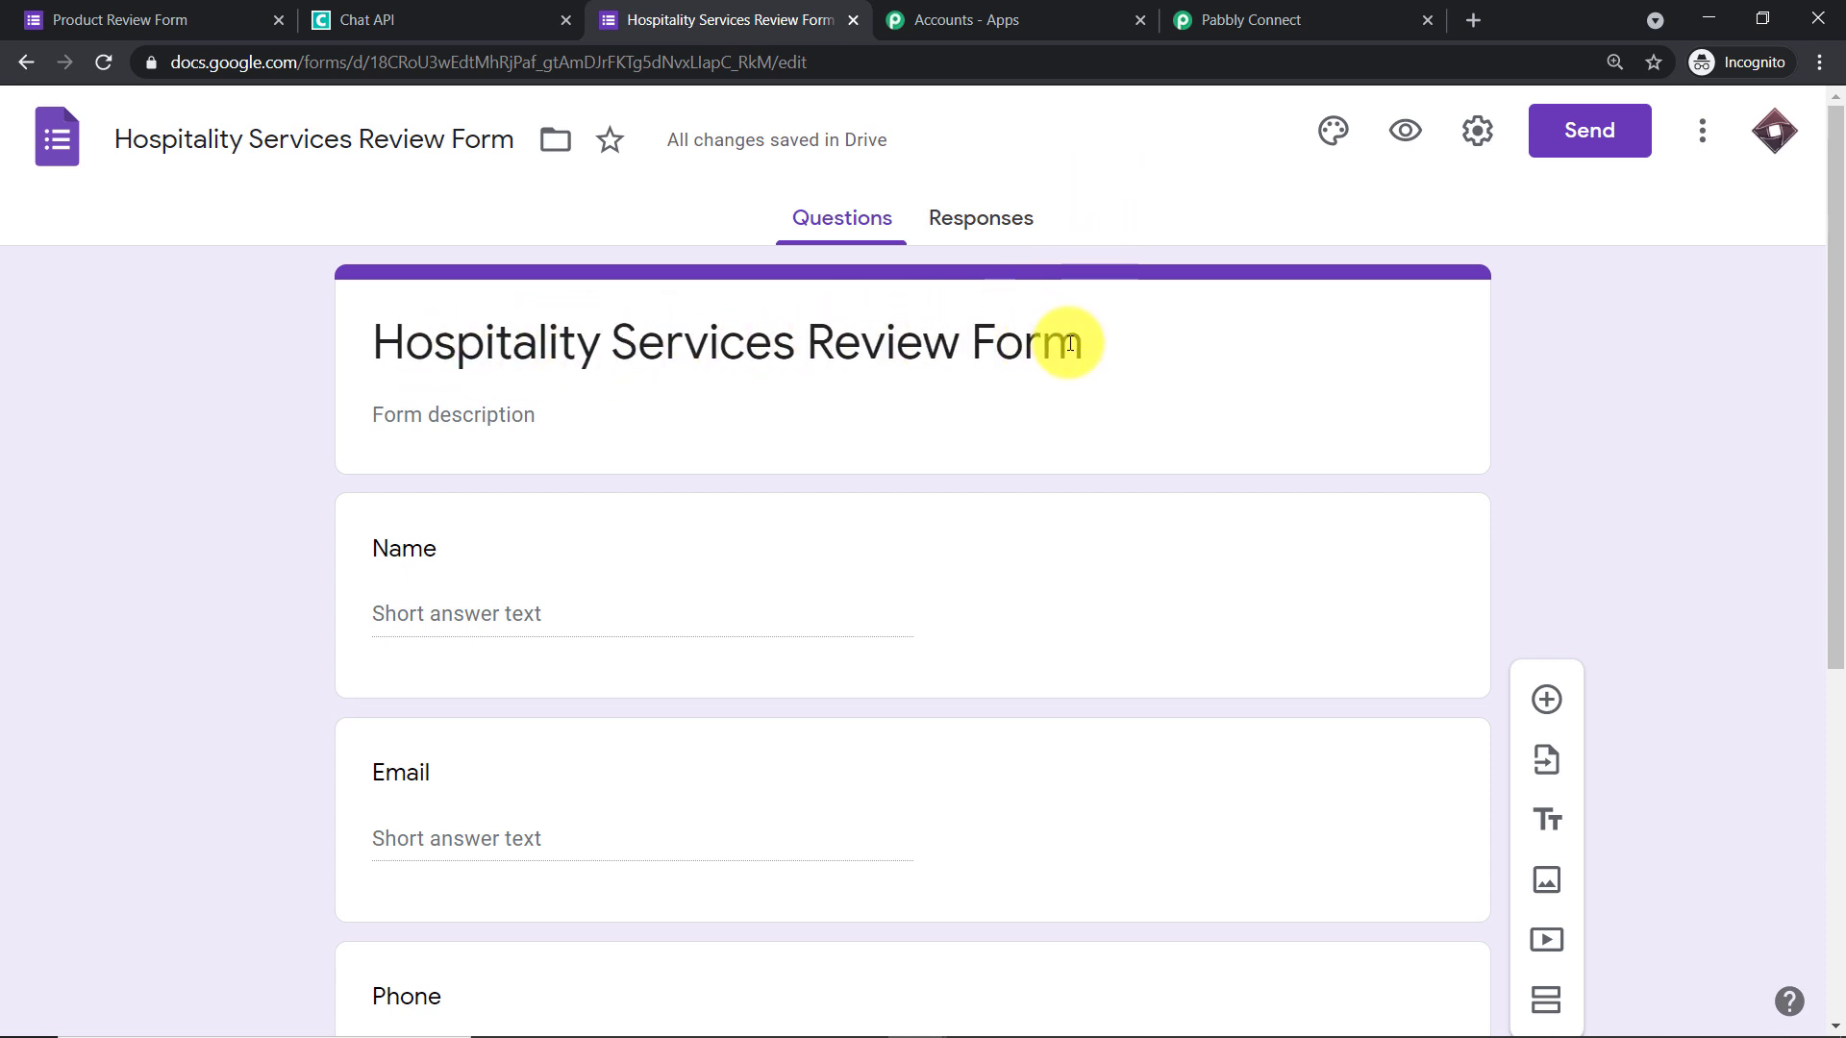
scroll(1018, 375, down, 1)
scroll(482, 452, down, 3)
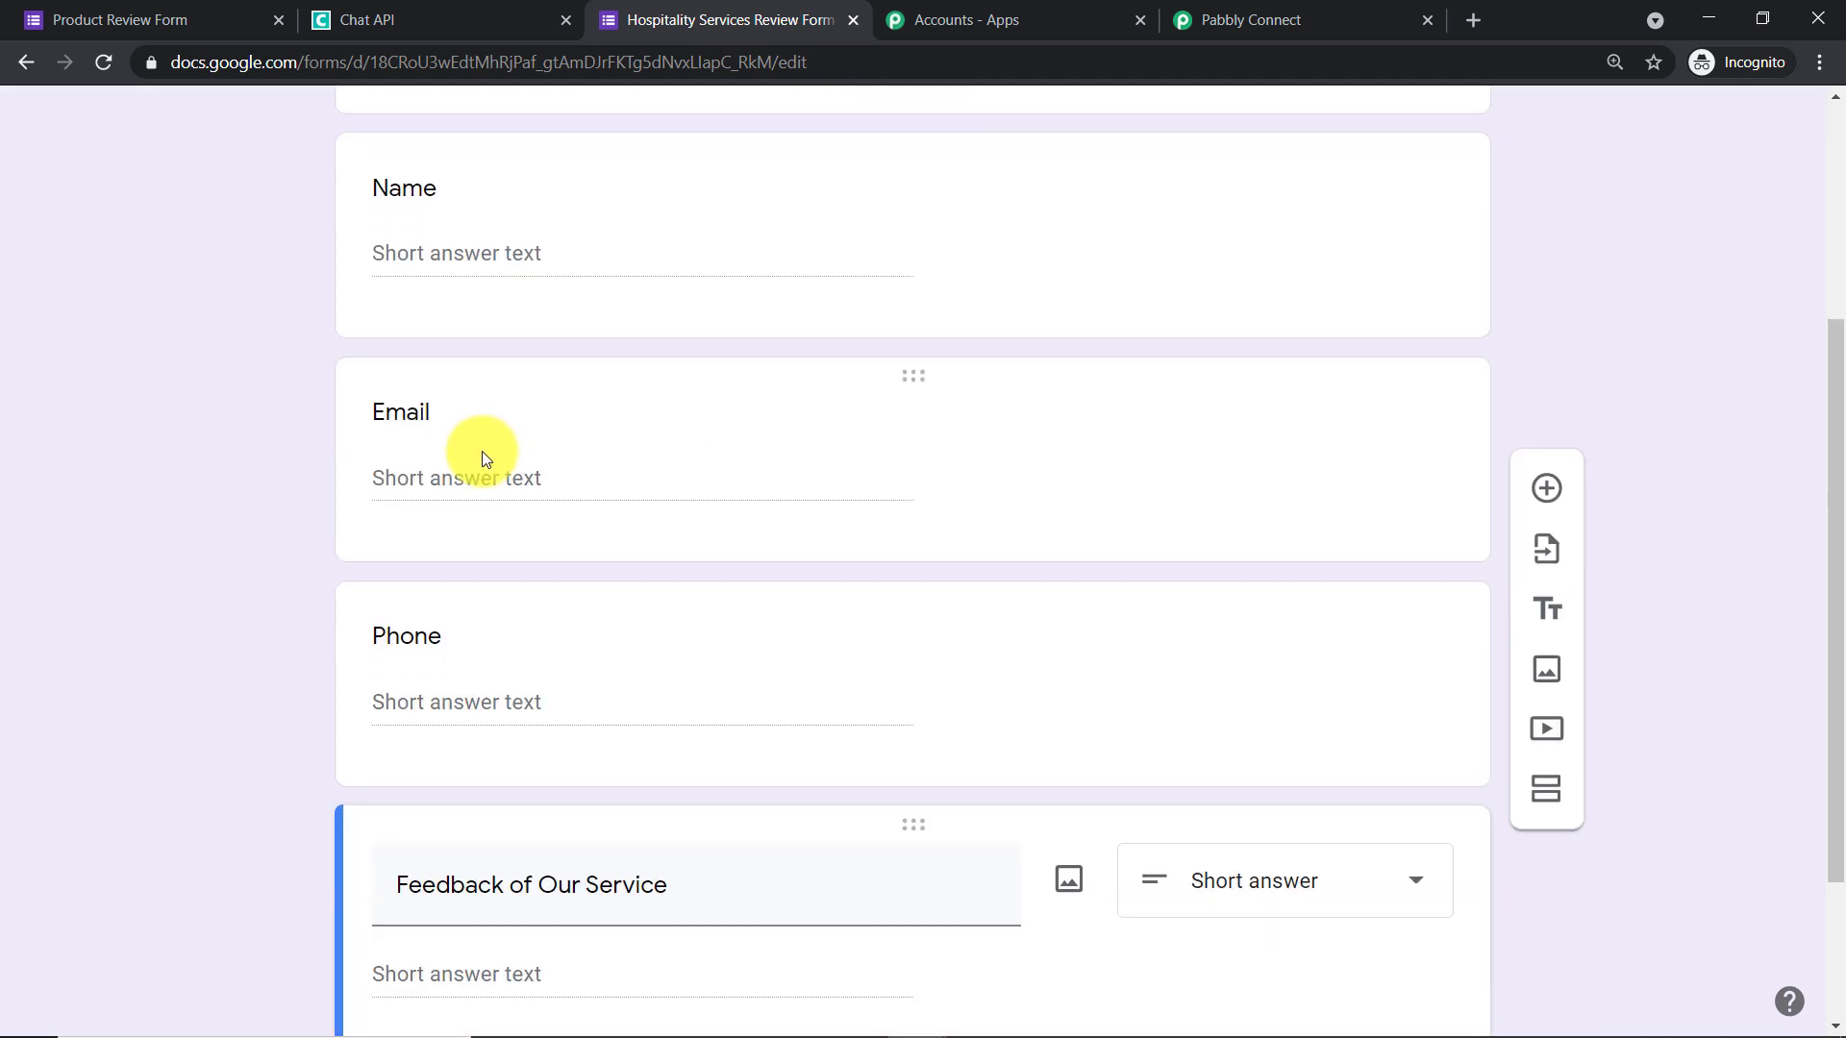
scroll(481, 465, down, 1)
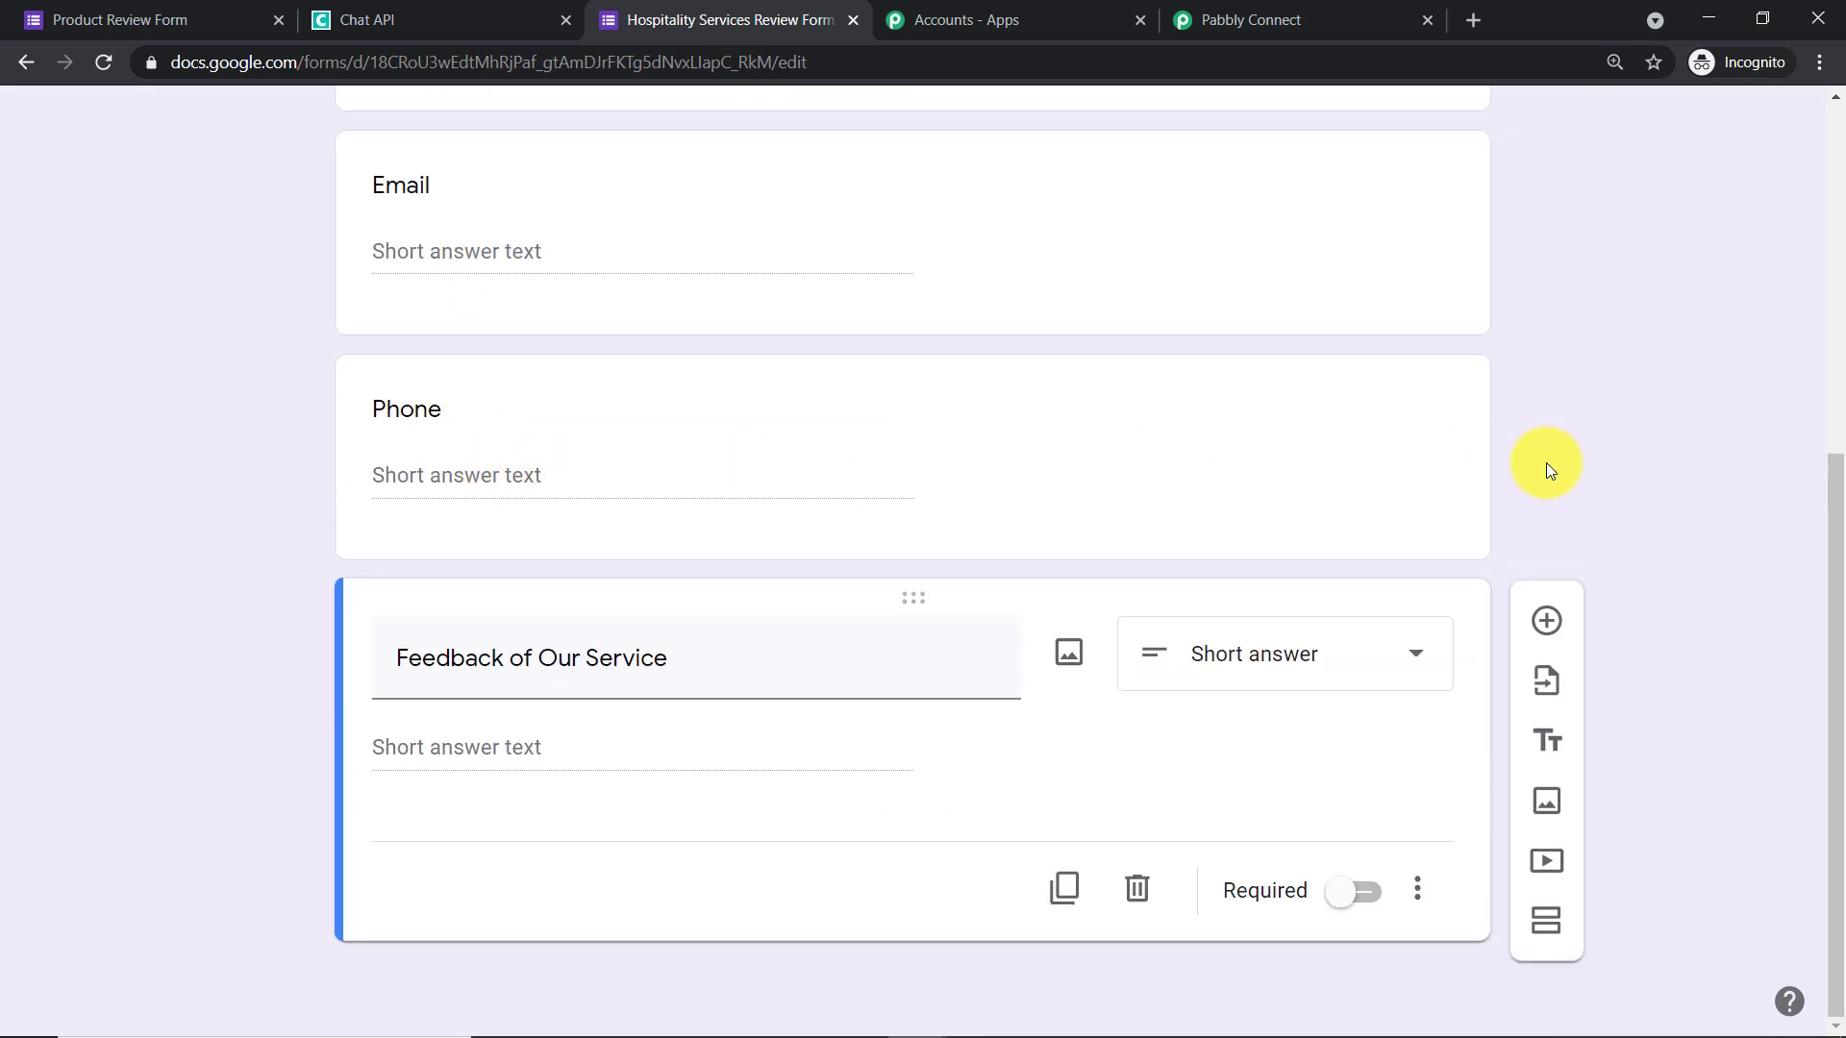
scroll(647, 358, up, 5)
scroll(658, 375, down, 5)
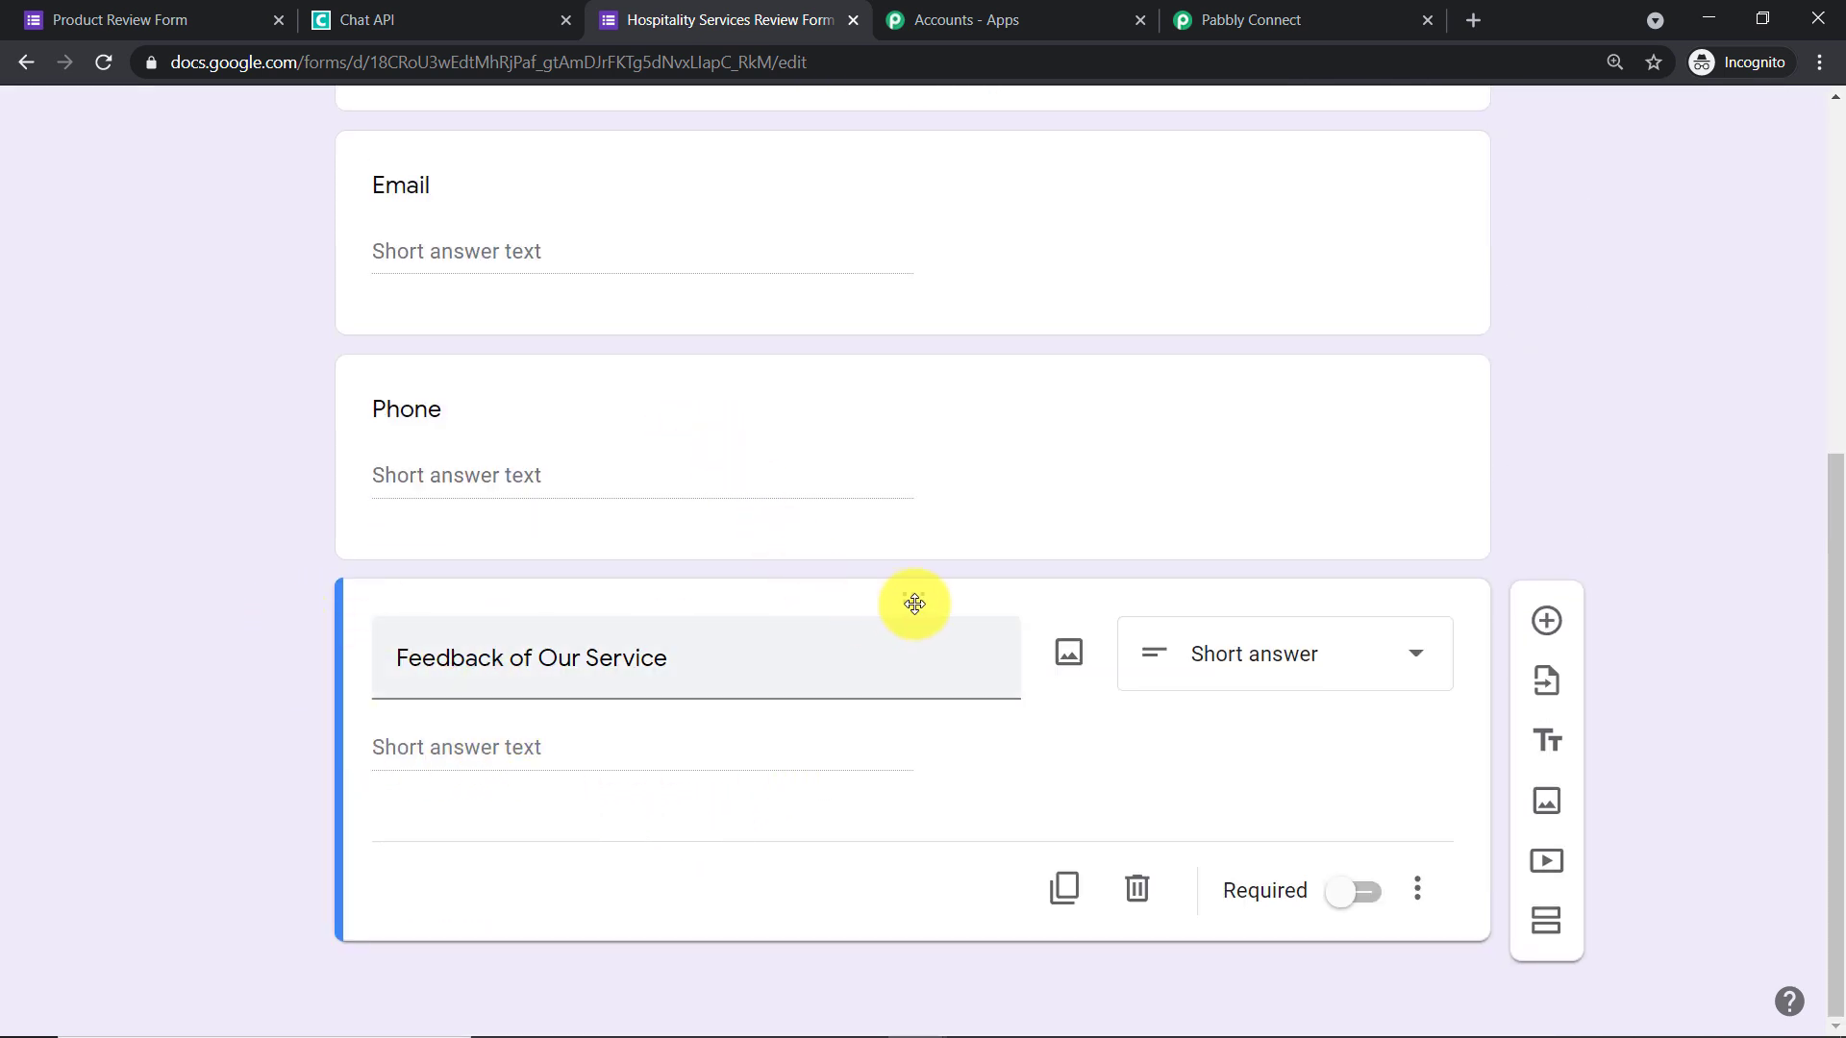
click(1362, 894)
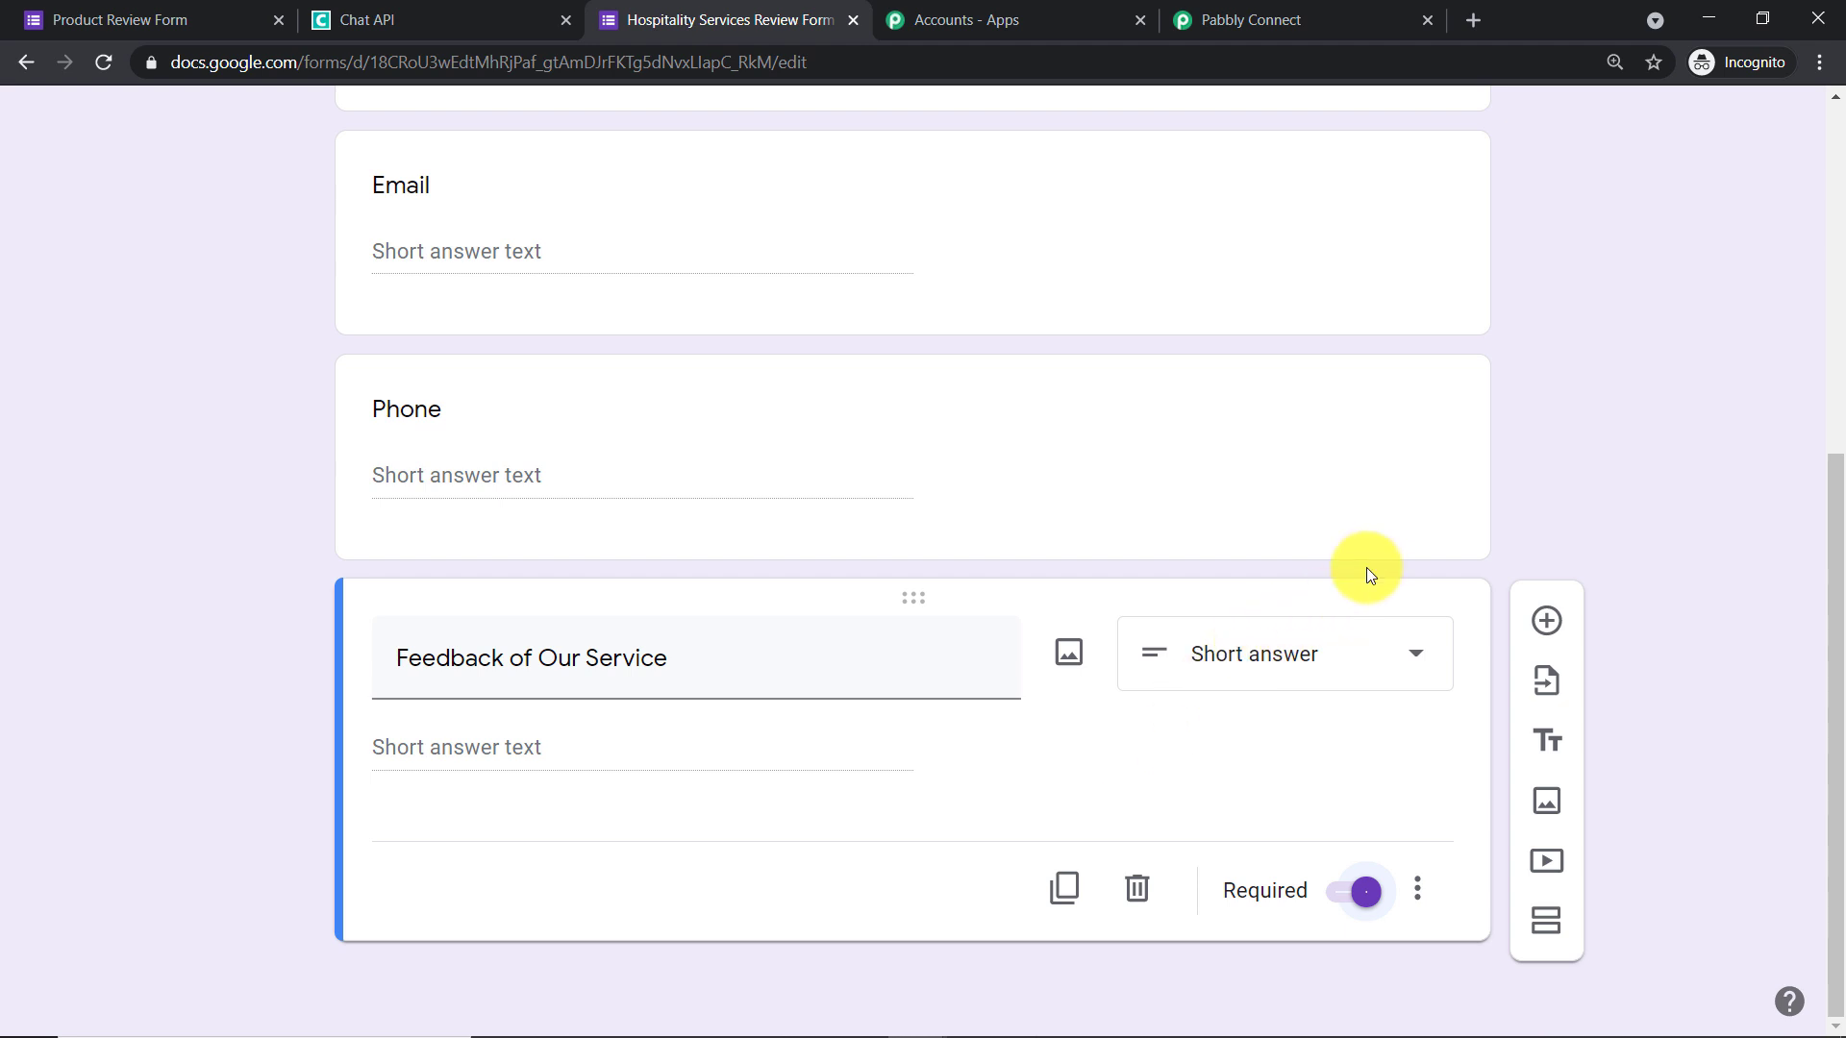
- Create a new spreadsheet with the default name as the destination for the form's responses, and return to the form
scroll(1356, 574, up, 6)
click(1021, 220)
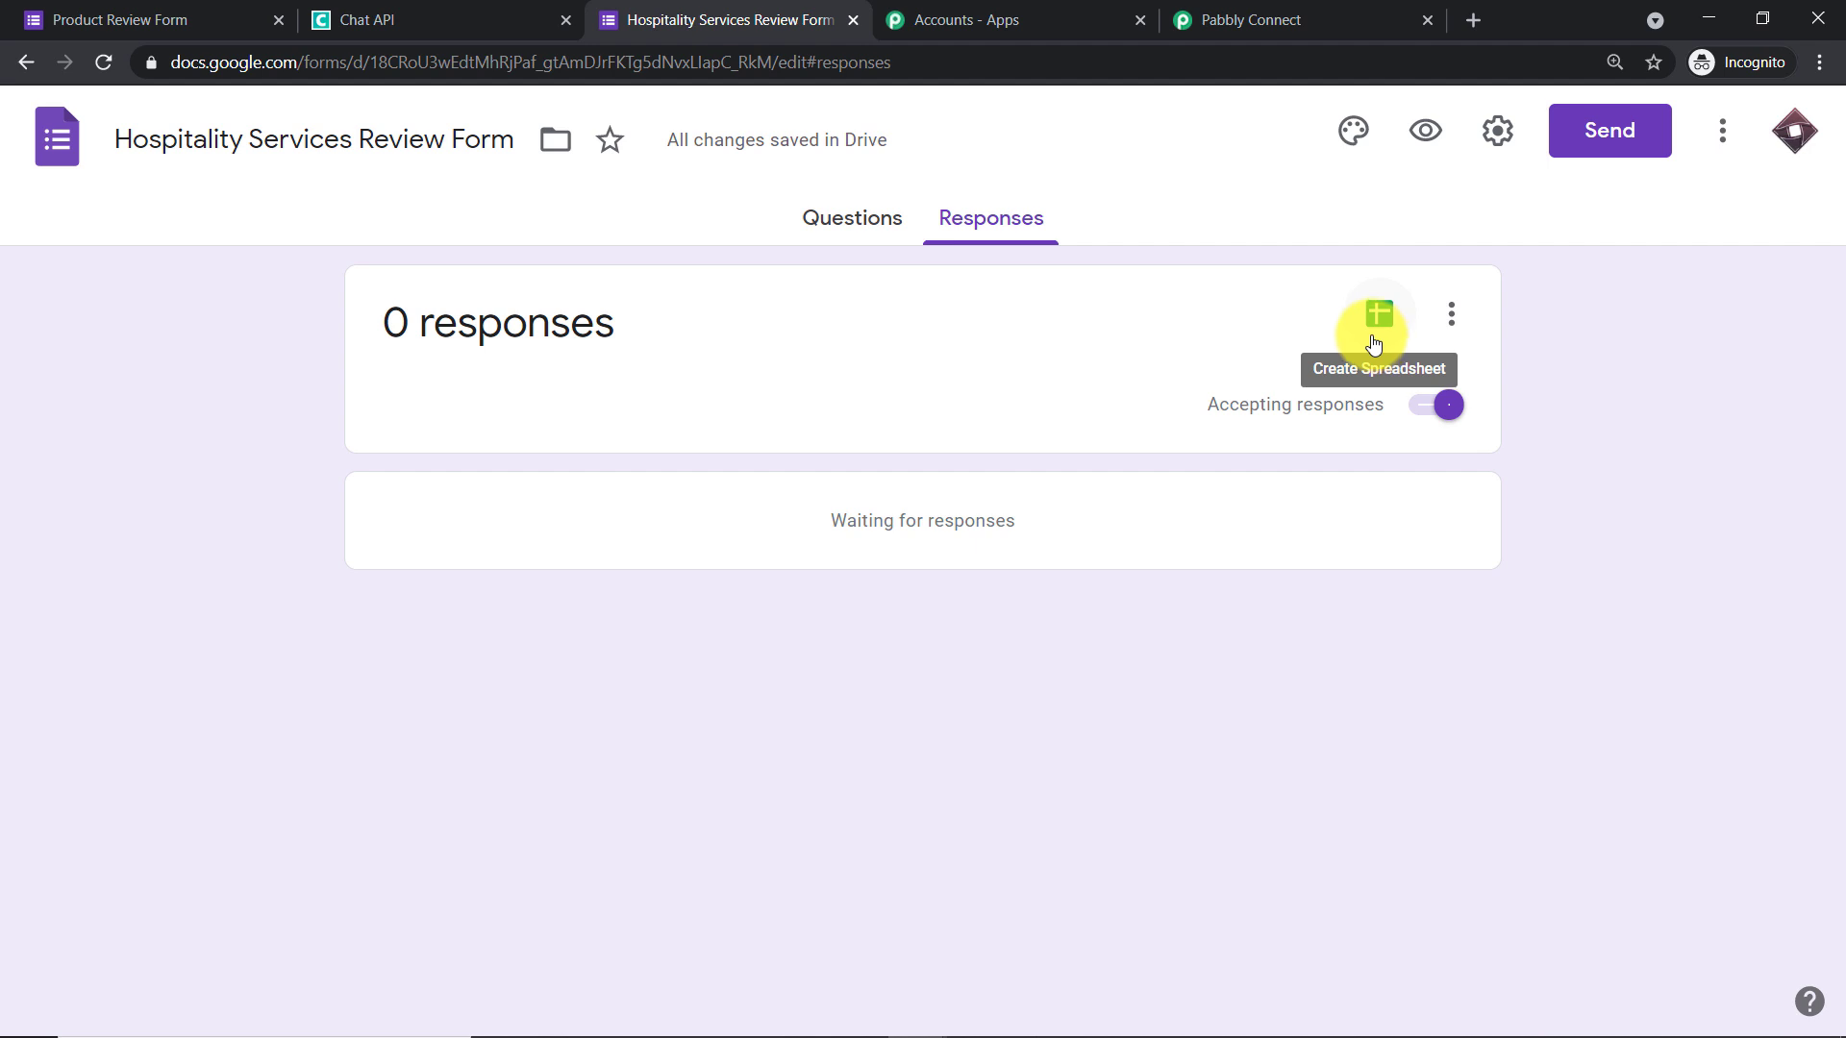
click(1379, 339)
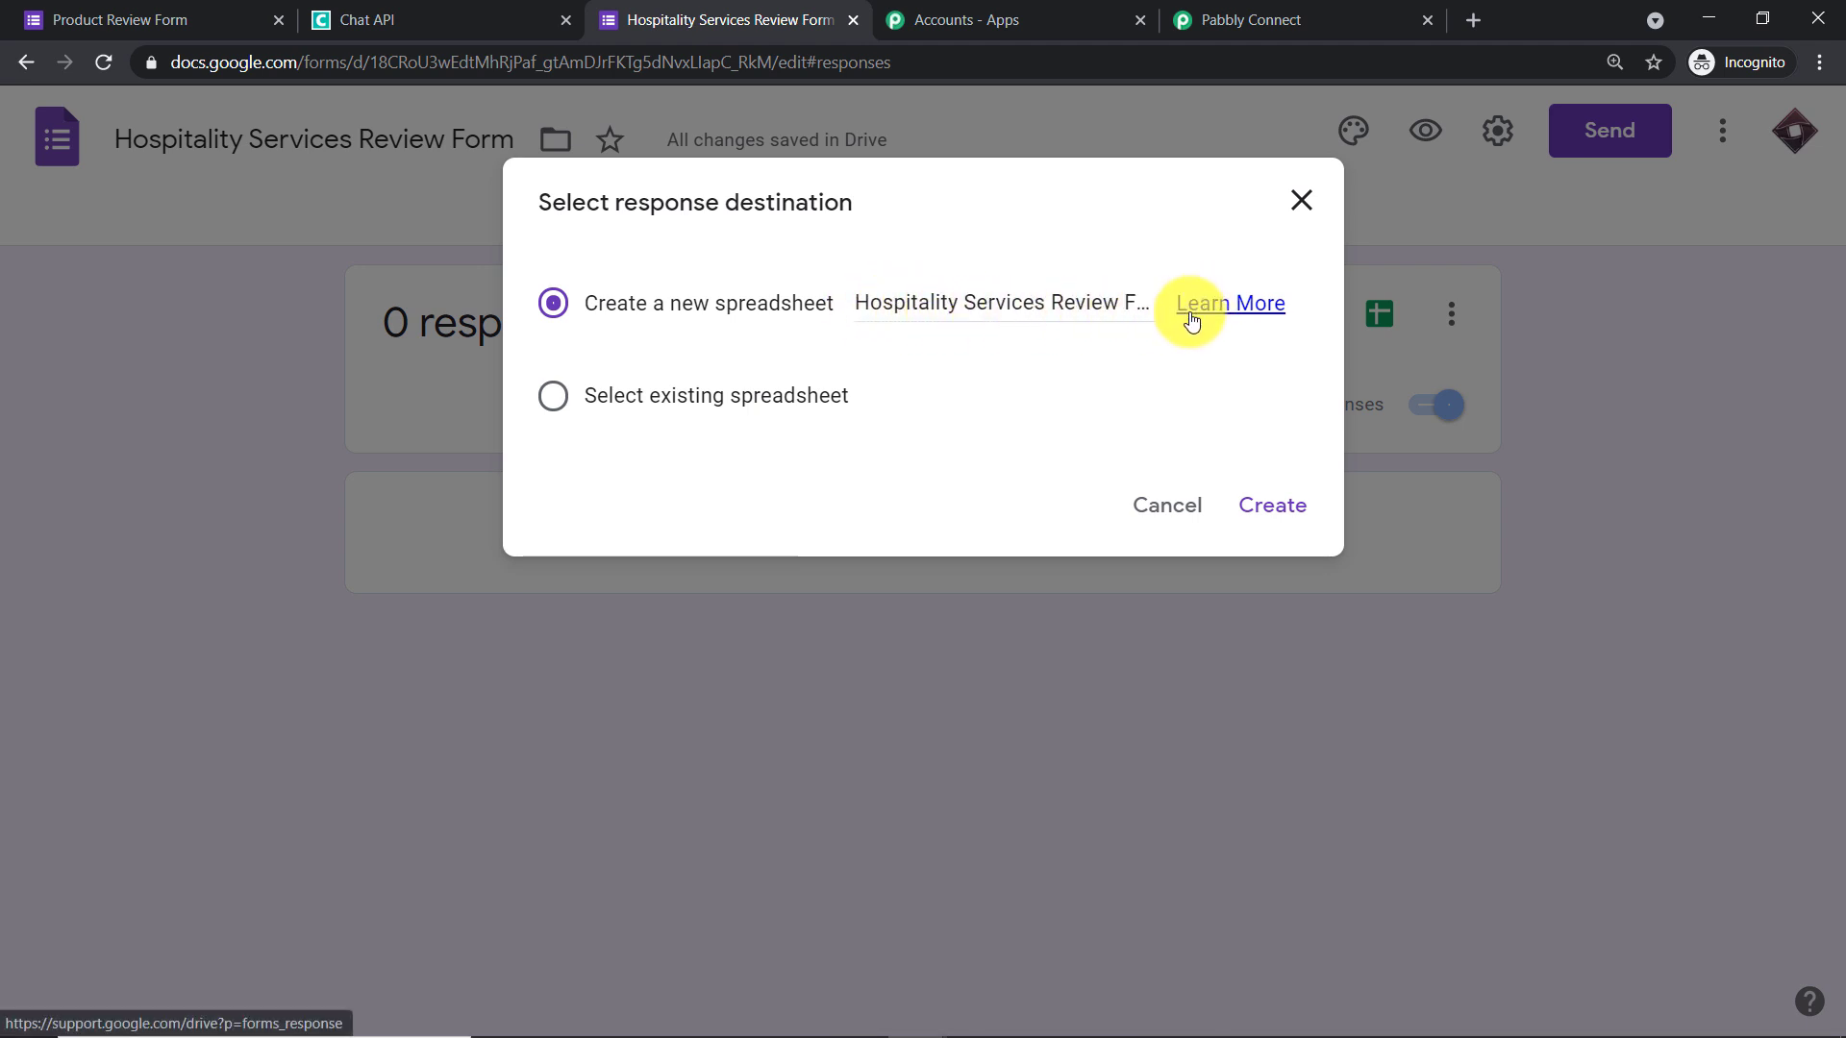
click(1291, 516)
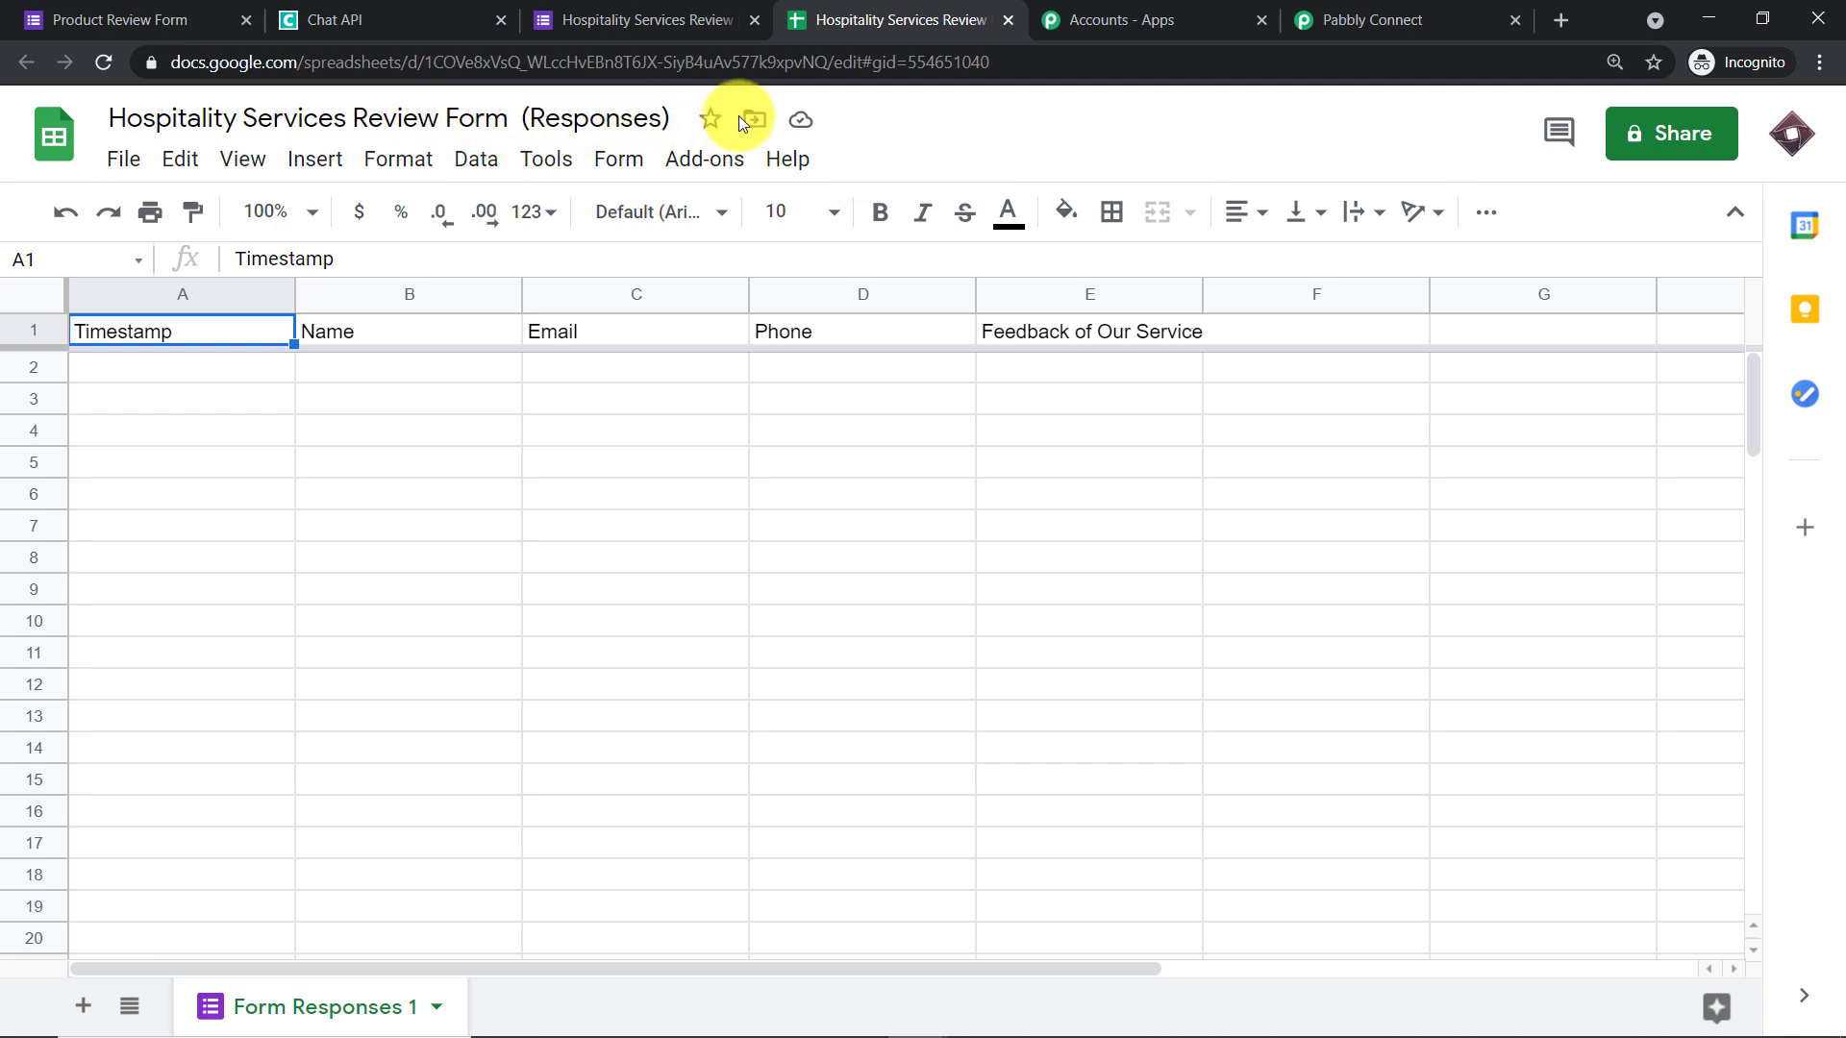
click(654, 21)
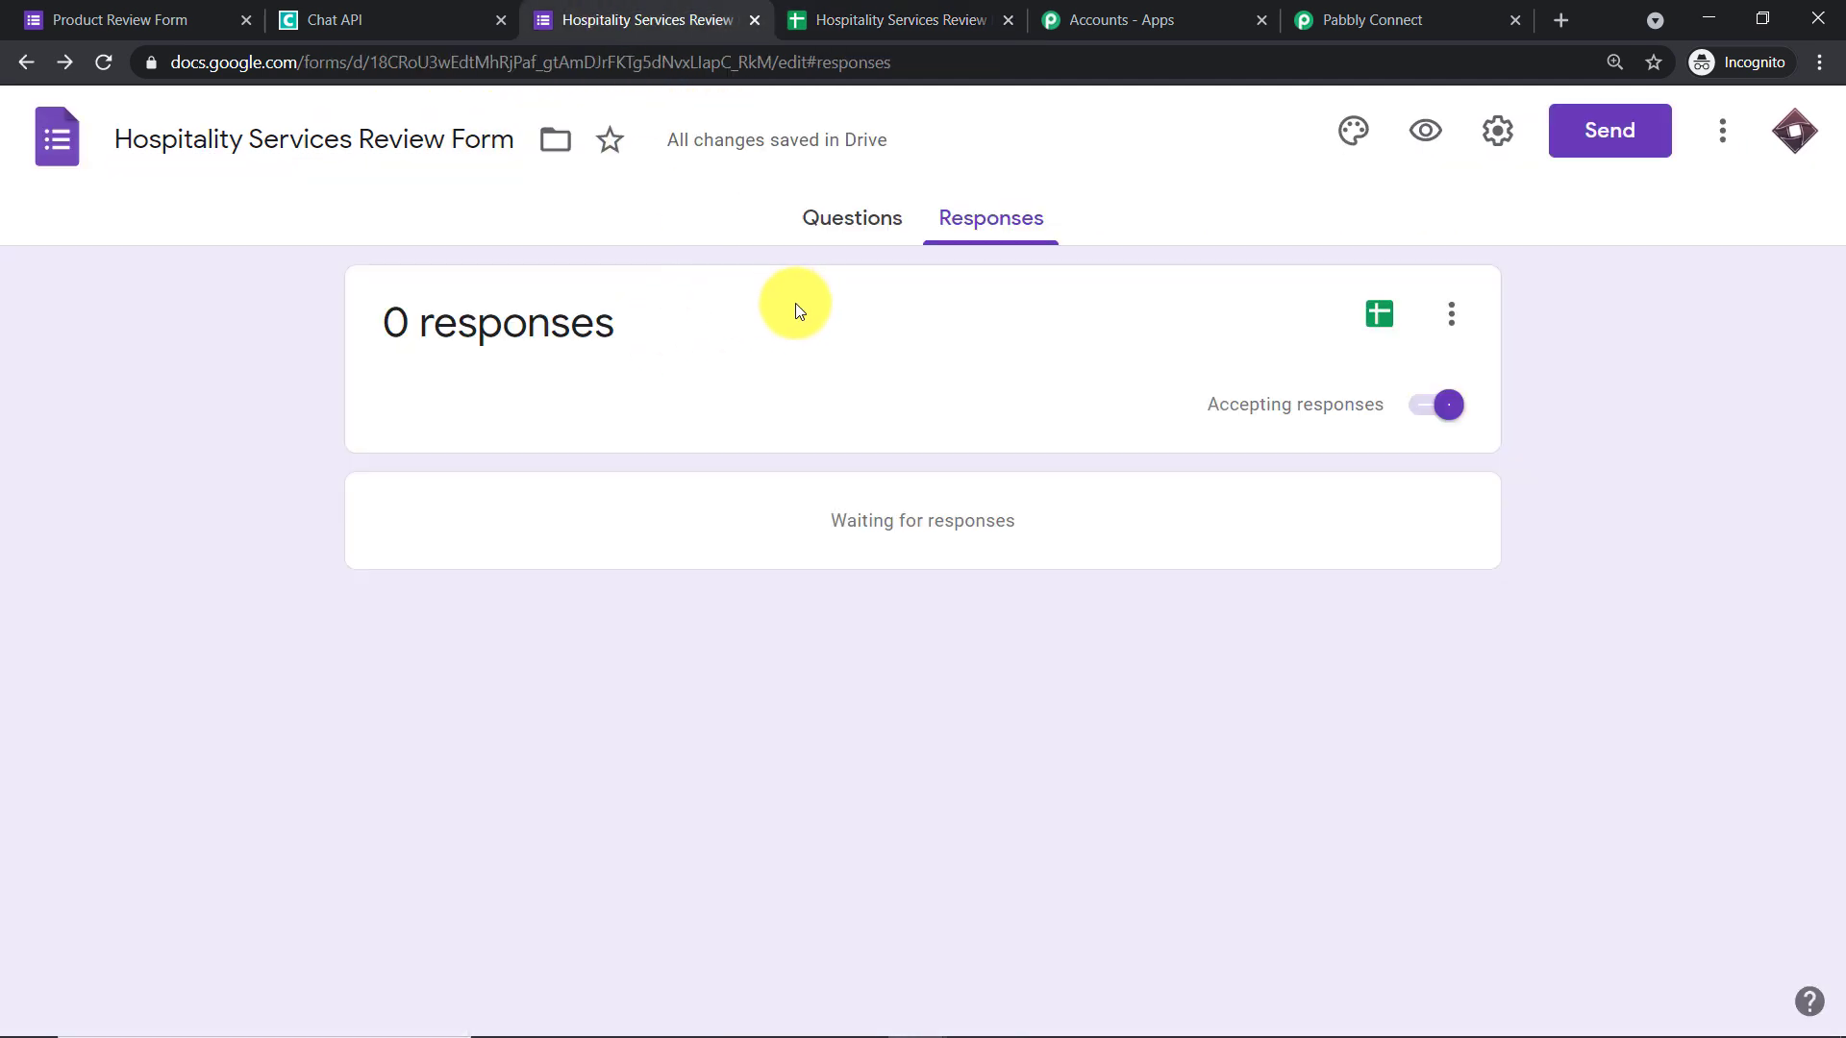
- In the form's responses spreadsheet, look up the Pabbly Connect Webhooks add-on in the Google Workspace Marketplace, then close the marketplace
click(829, 19)
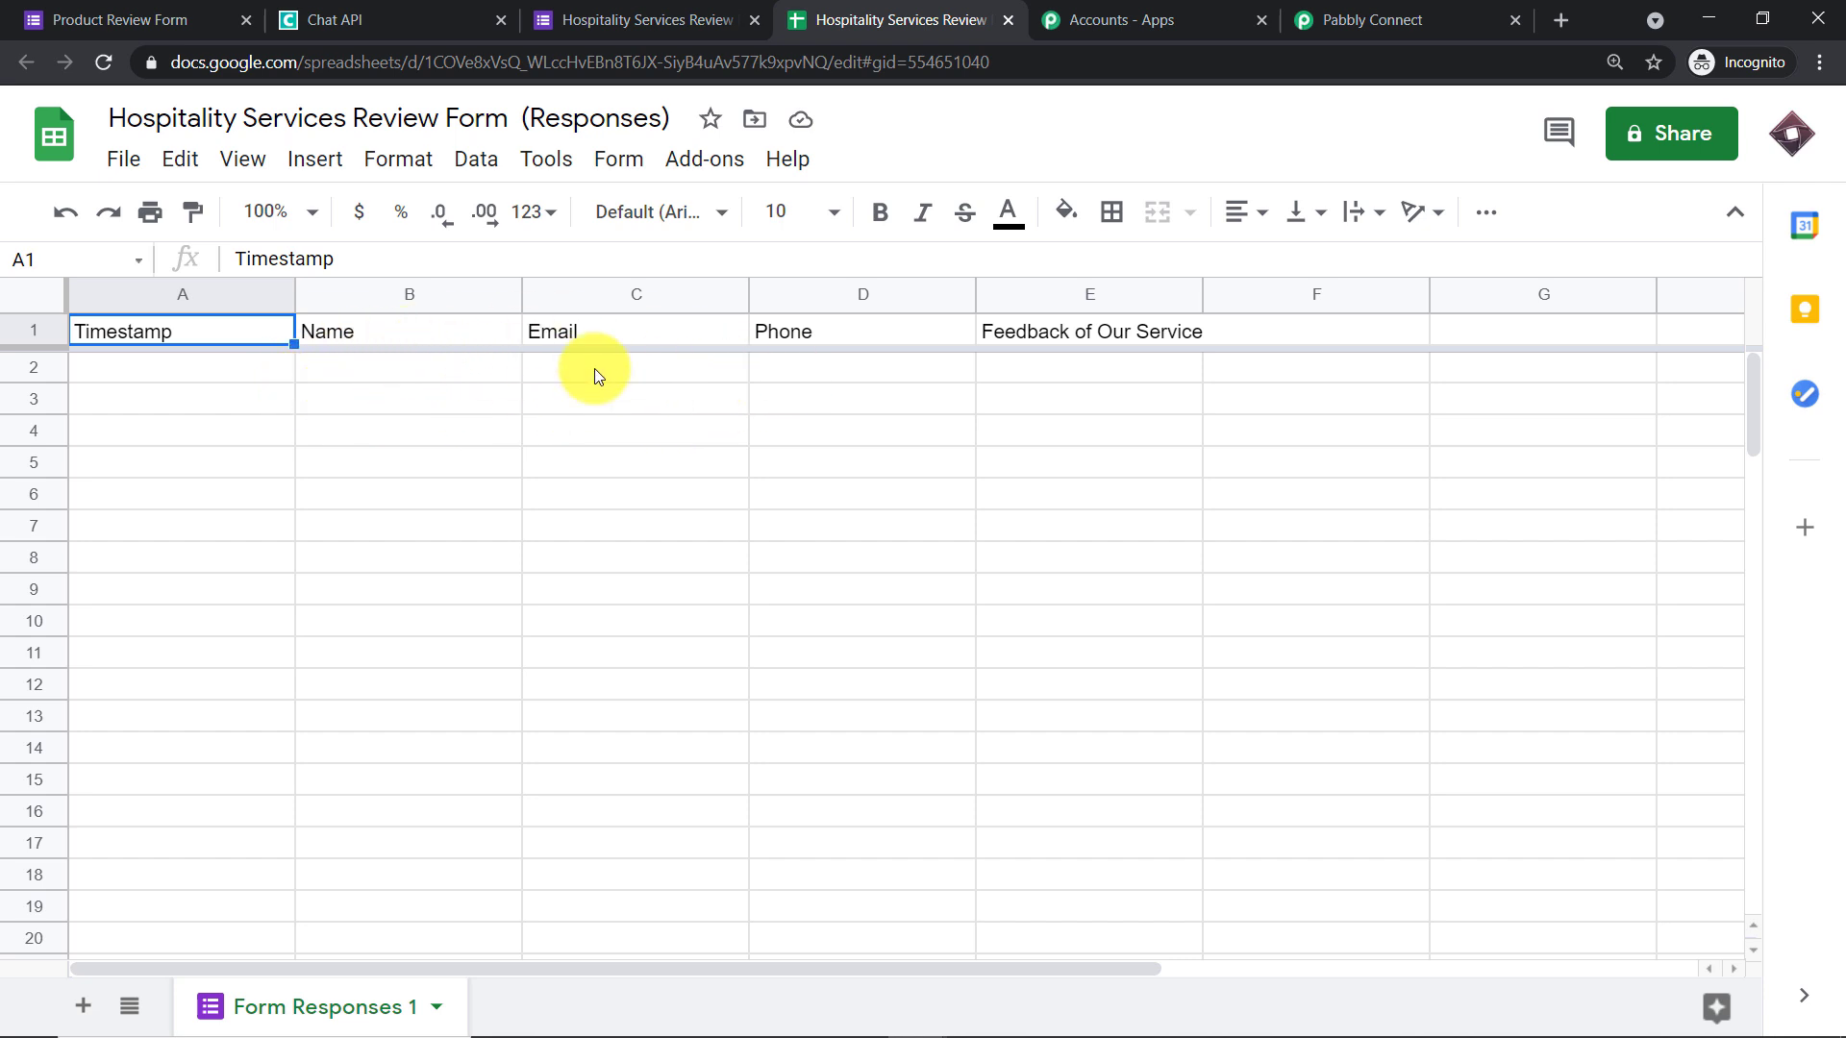
click(690, 163)
mouse_move(727, 291)
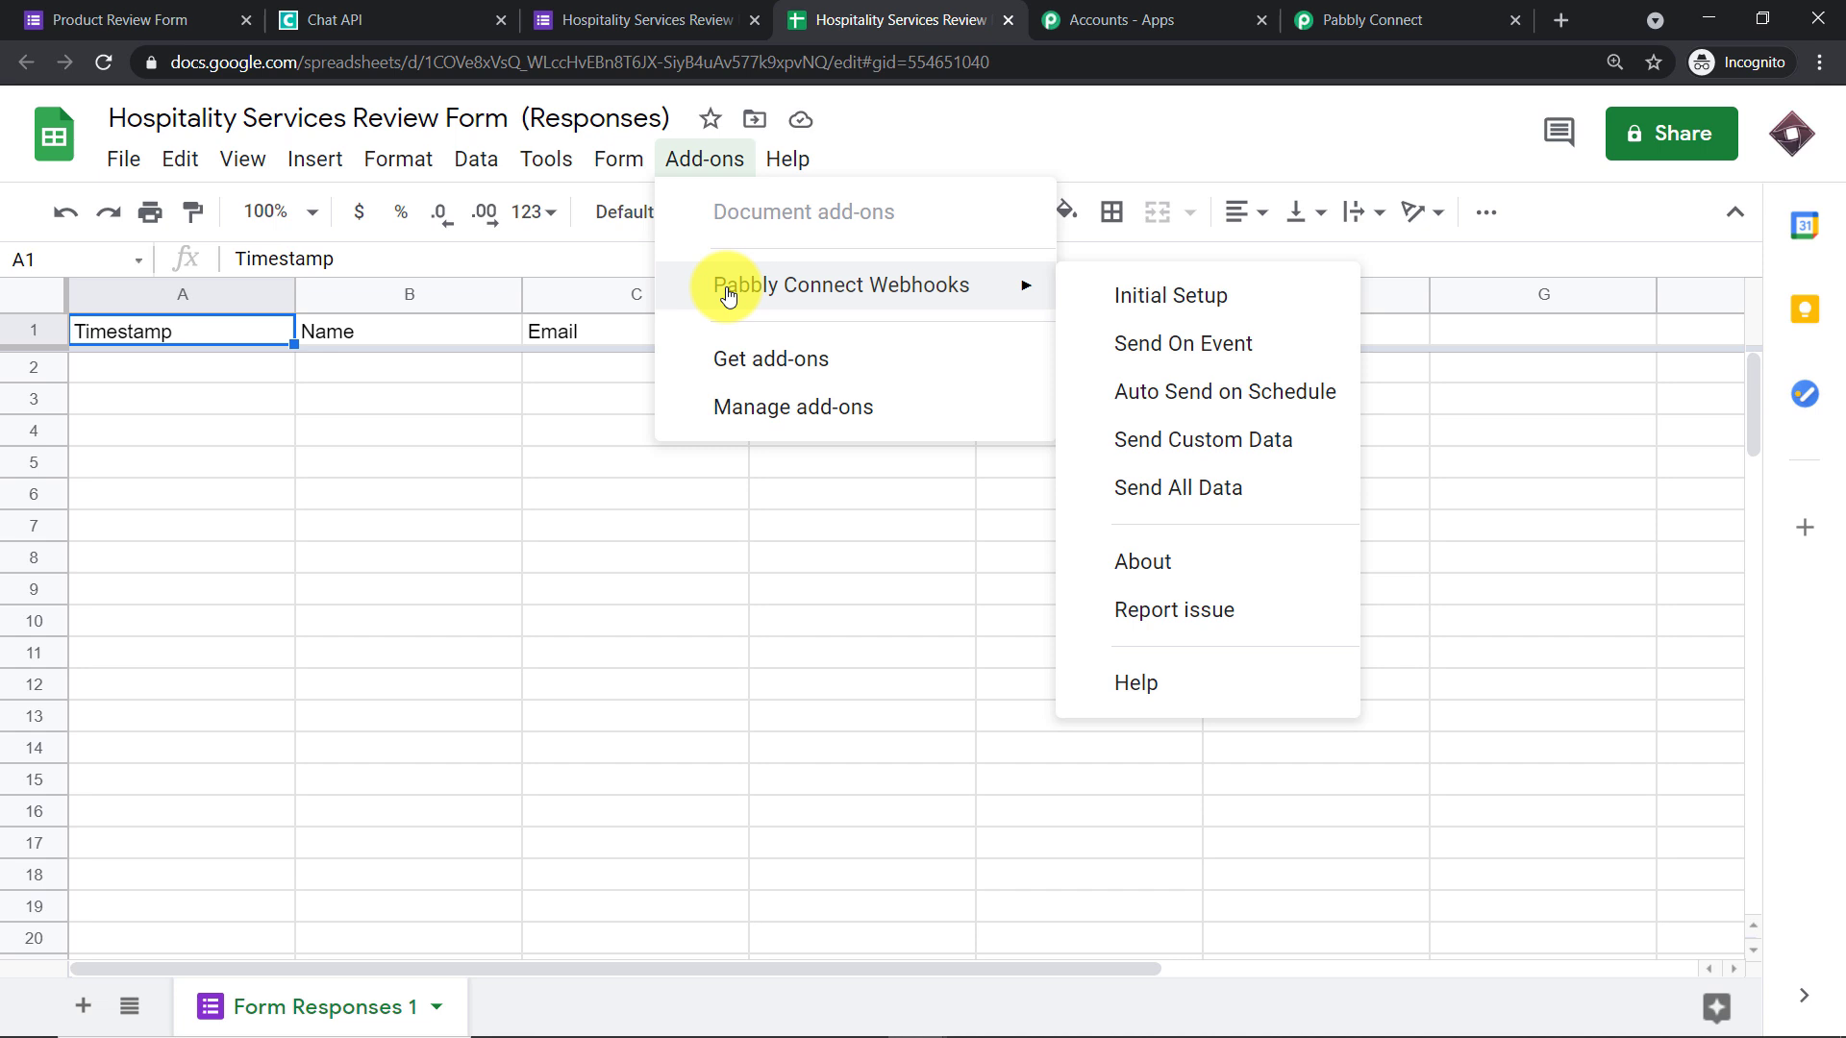
click(751, 359)
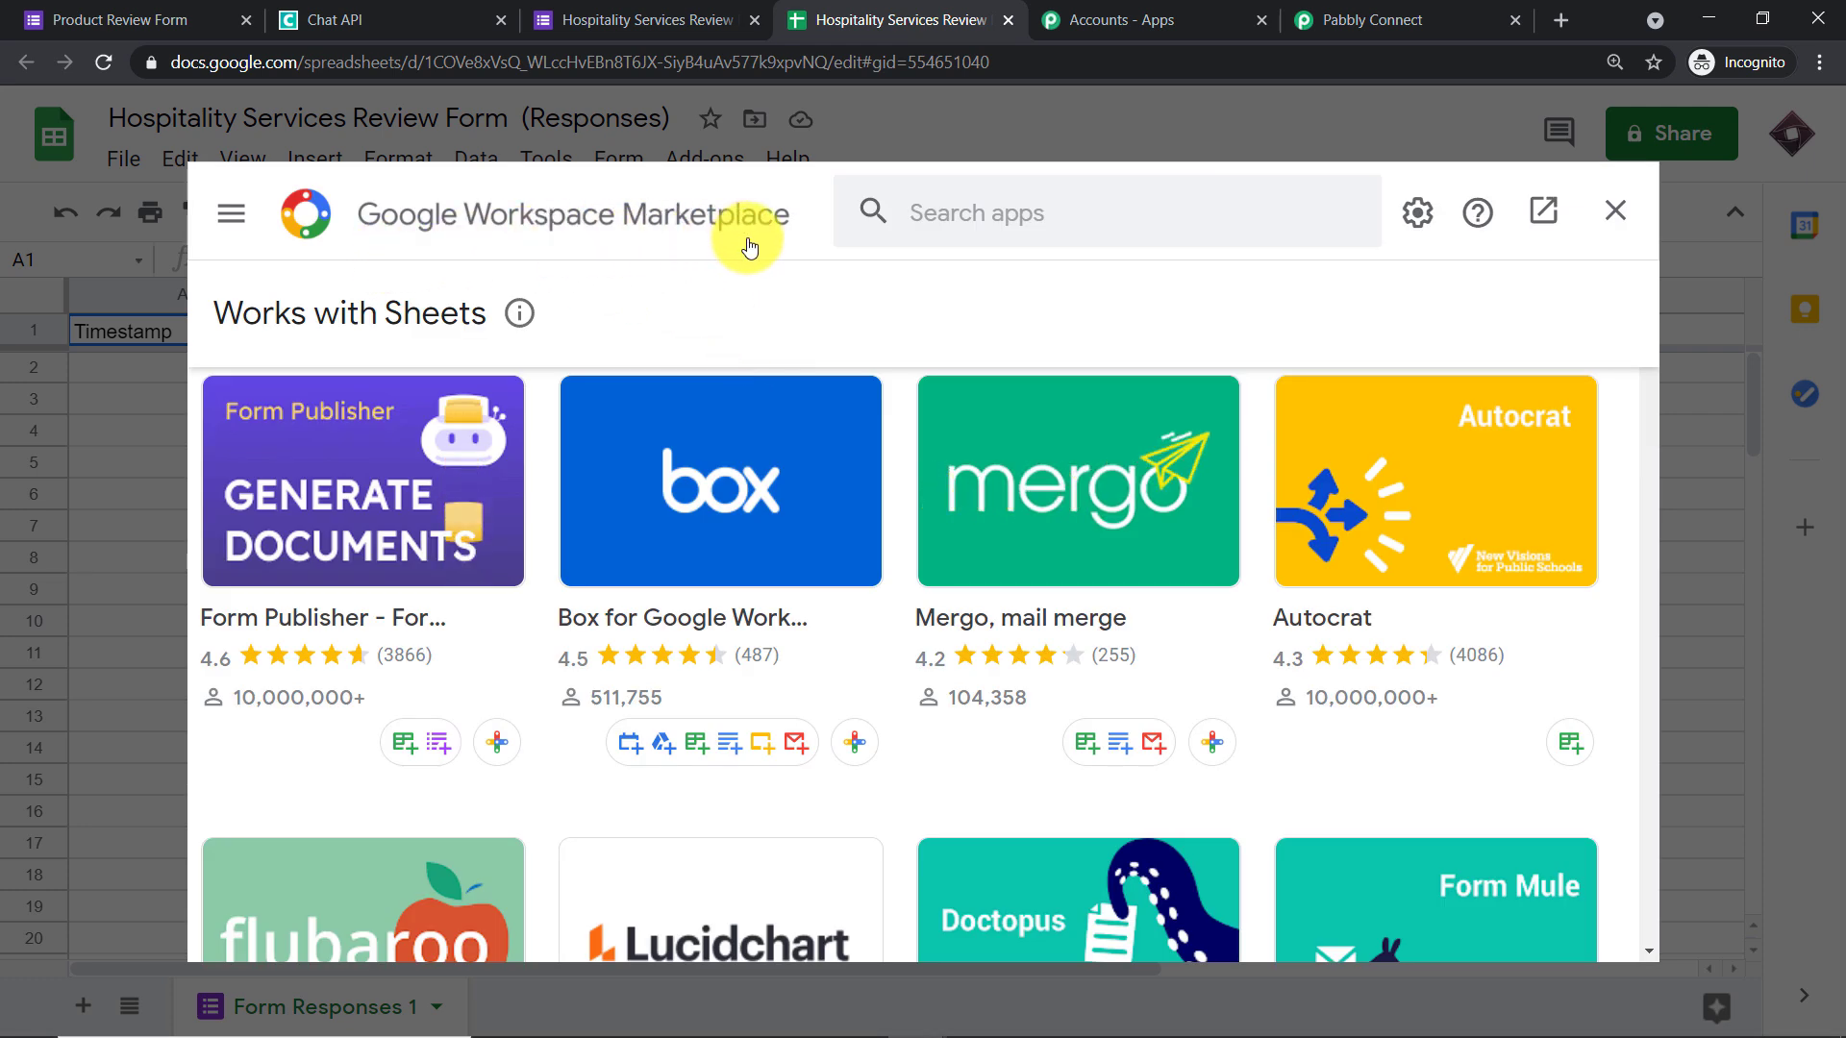
click(951, 215)
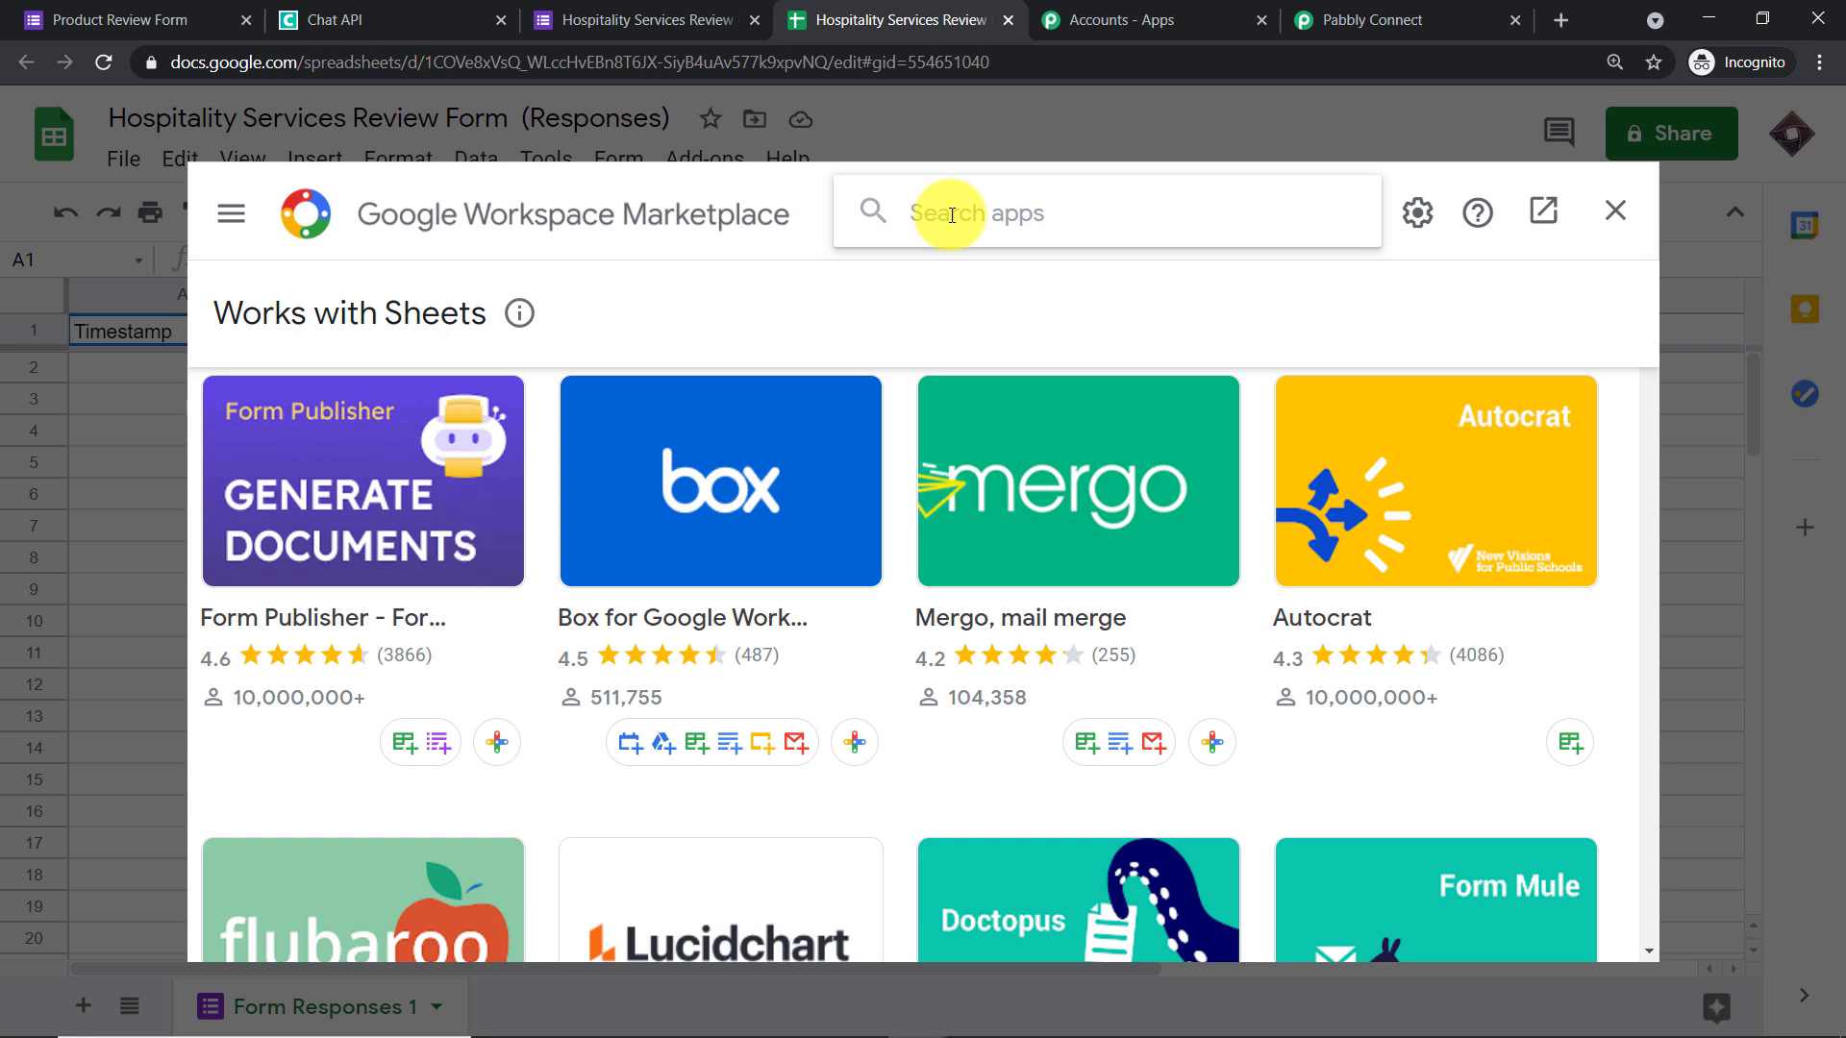
text(pa)
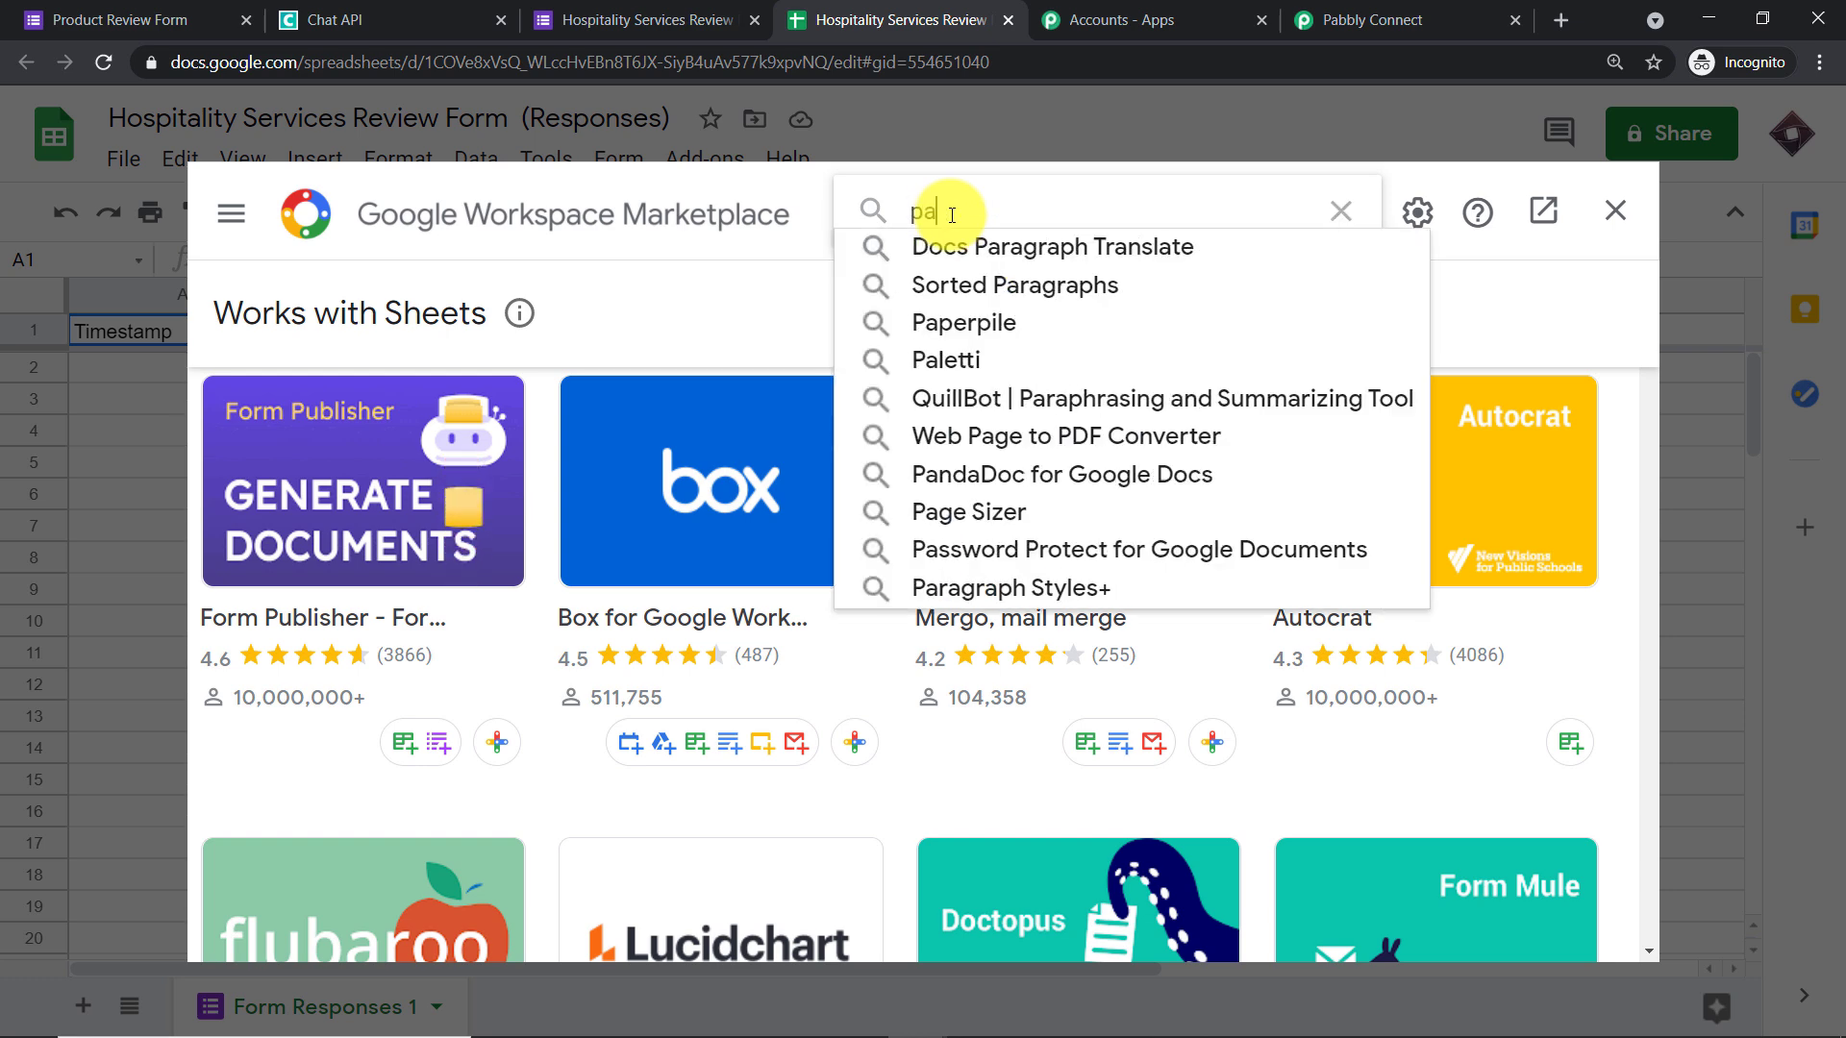
text(bbly)
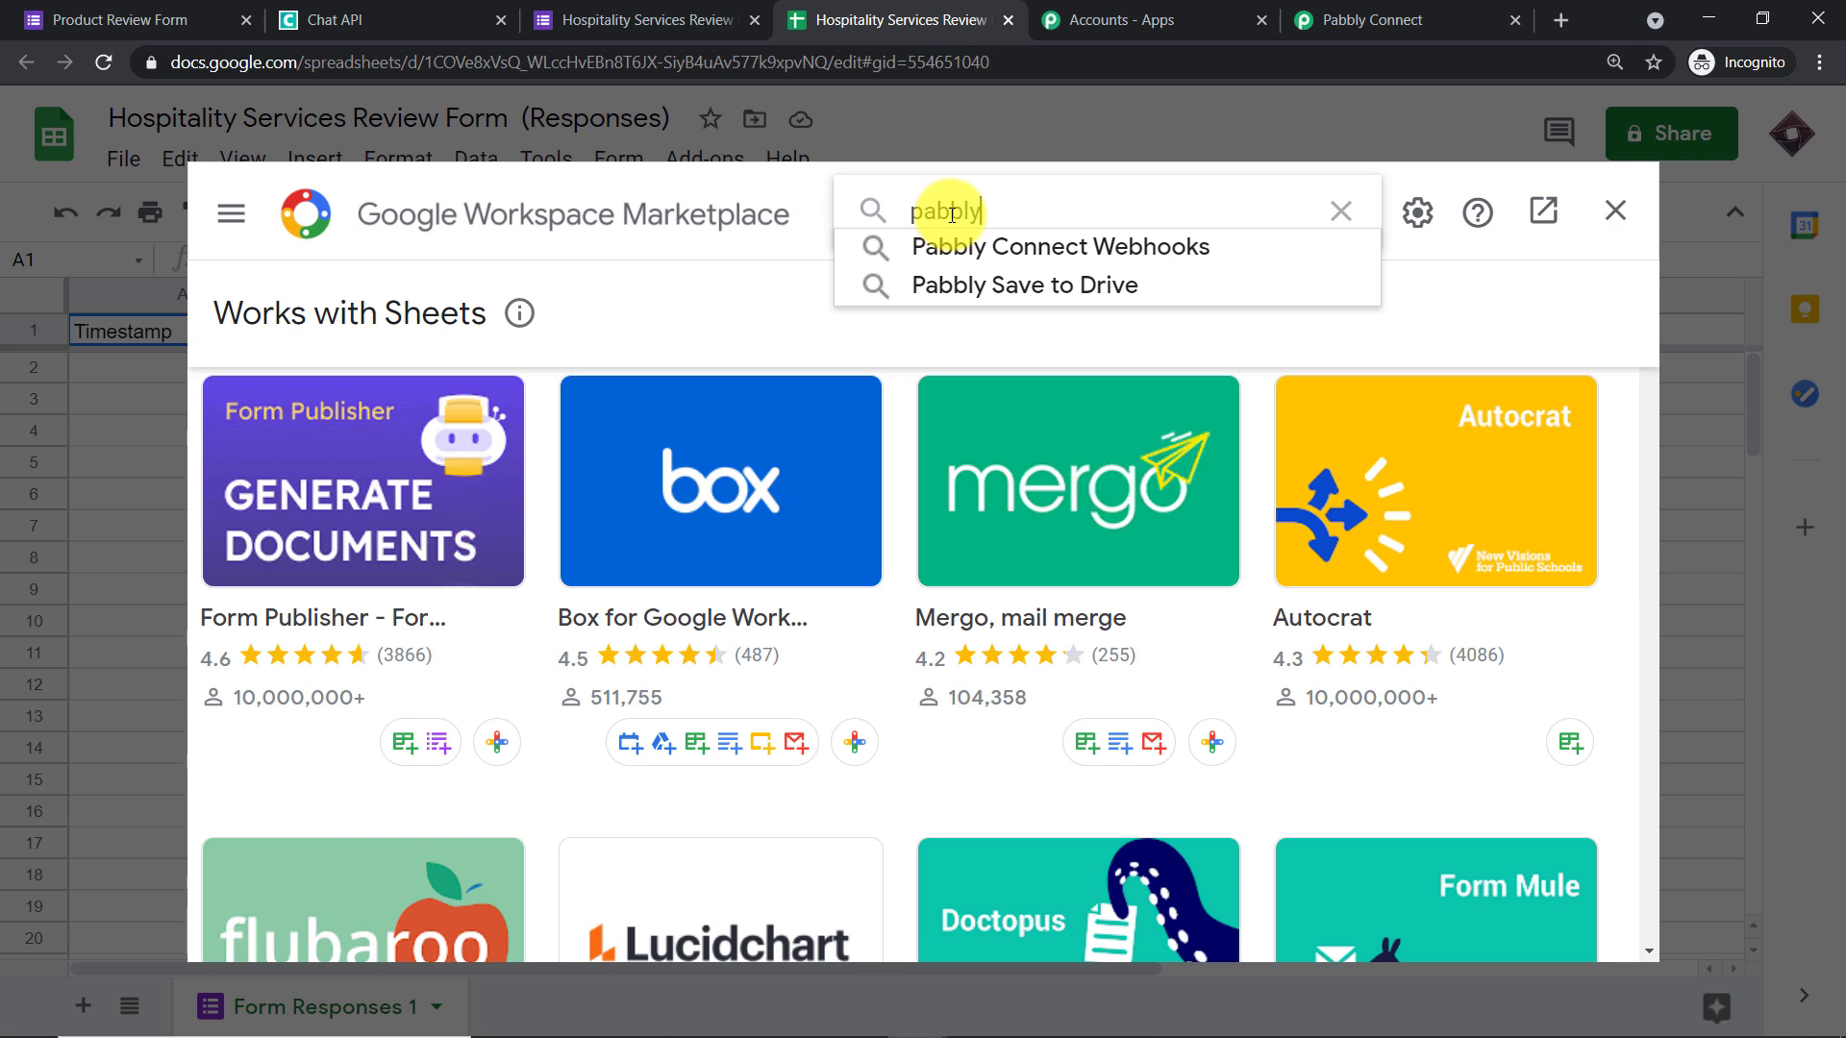
click(989, 250)
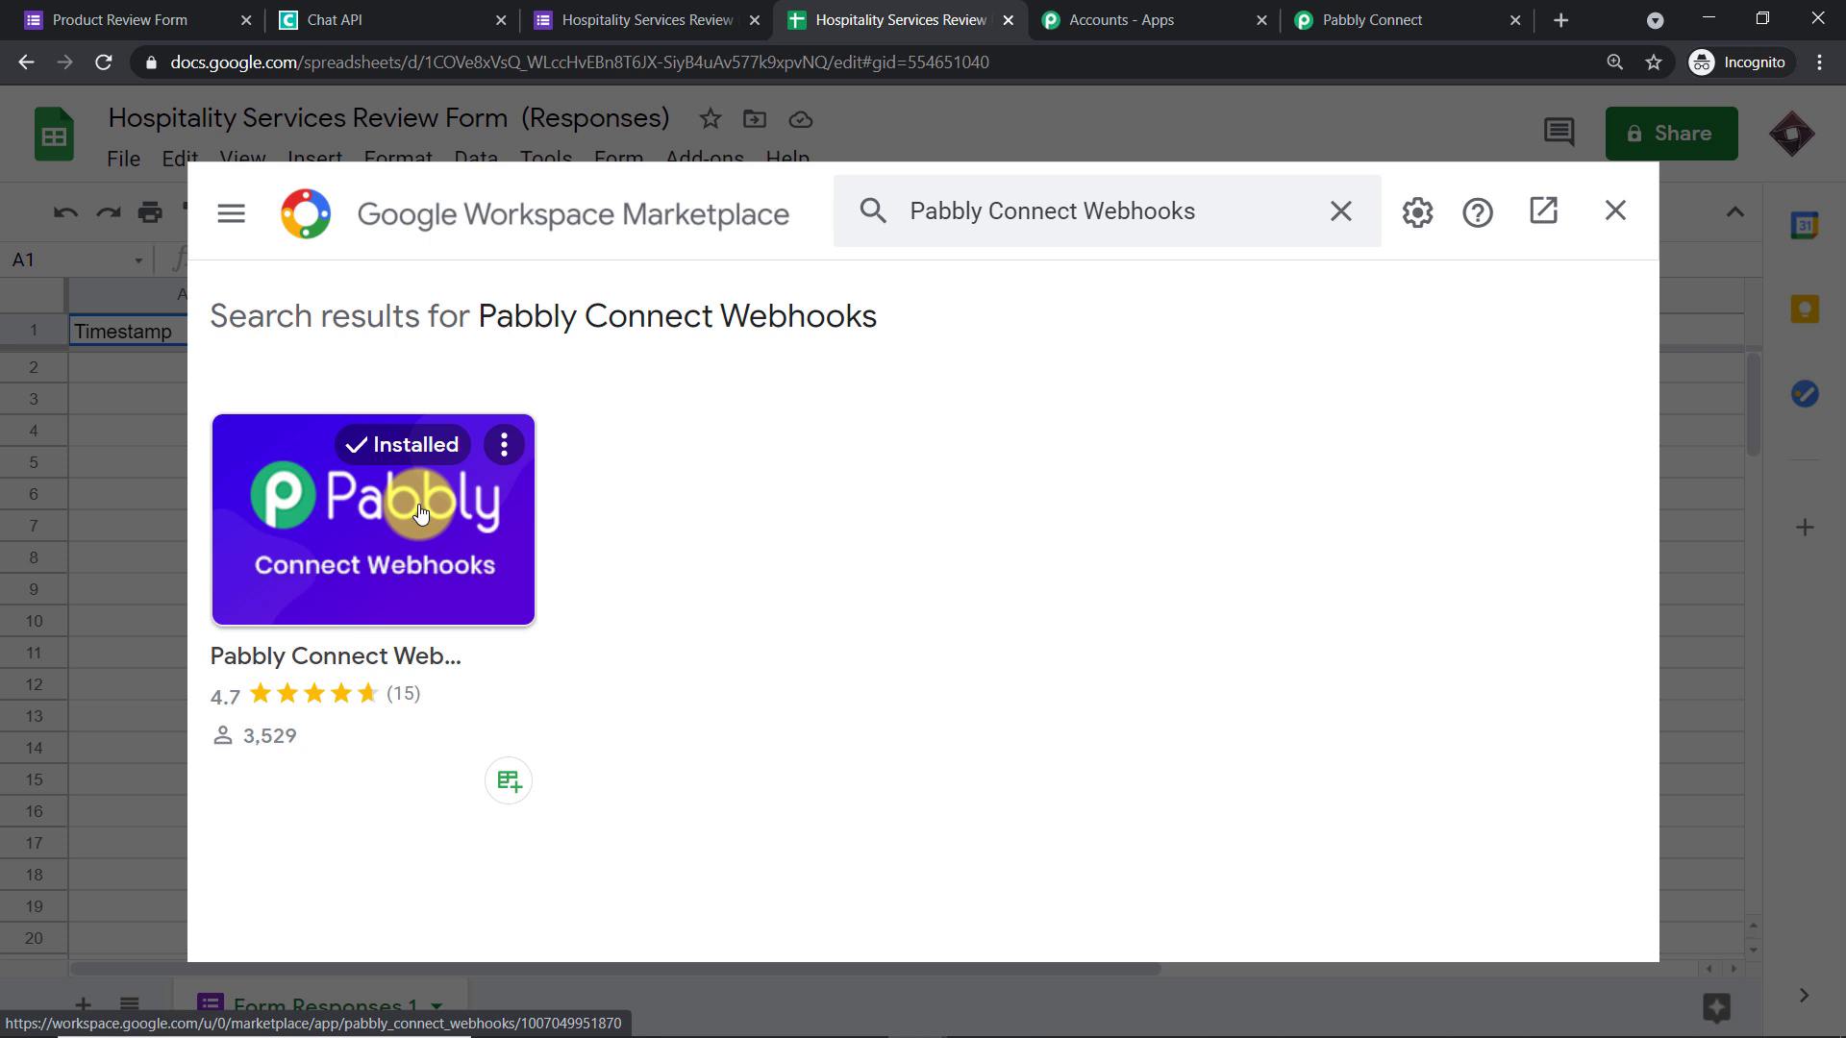
click(1615, 211)
- Open the Initial Setup of the Pabbly Connect Webhooks add-on and set the trigger column to E
click(734, 157)
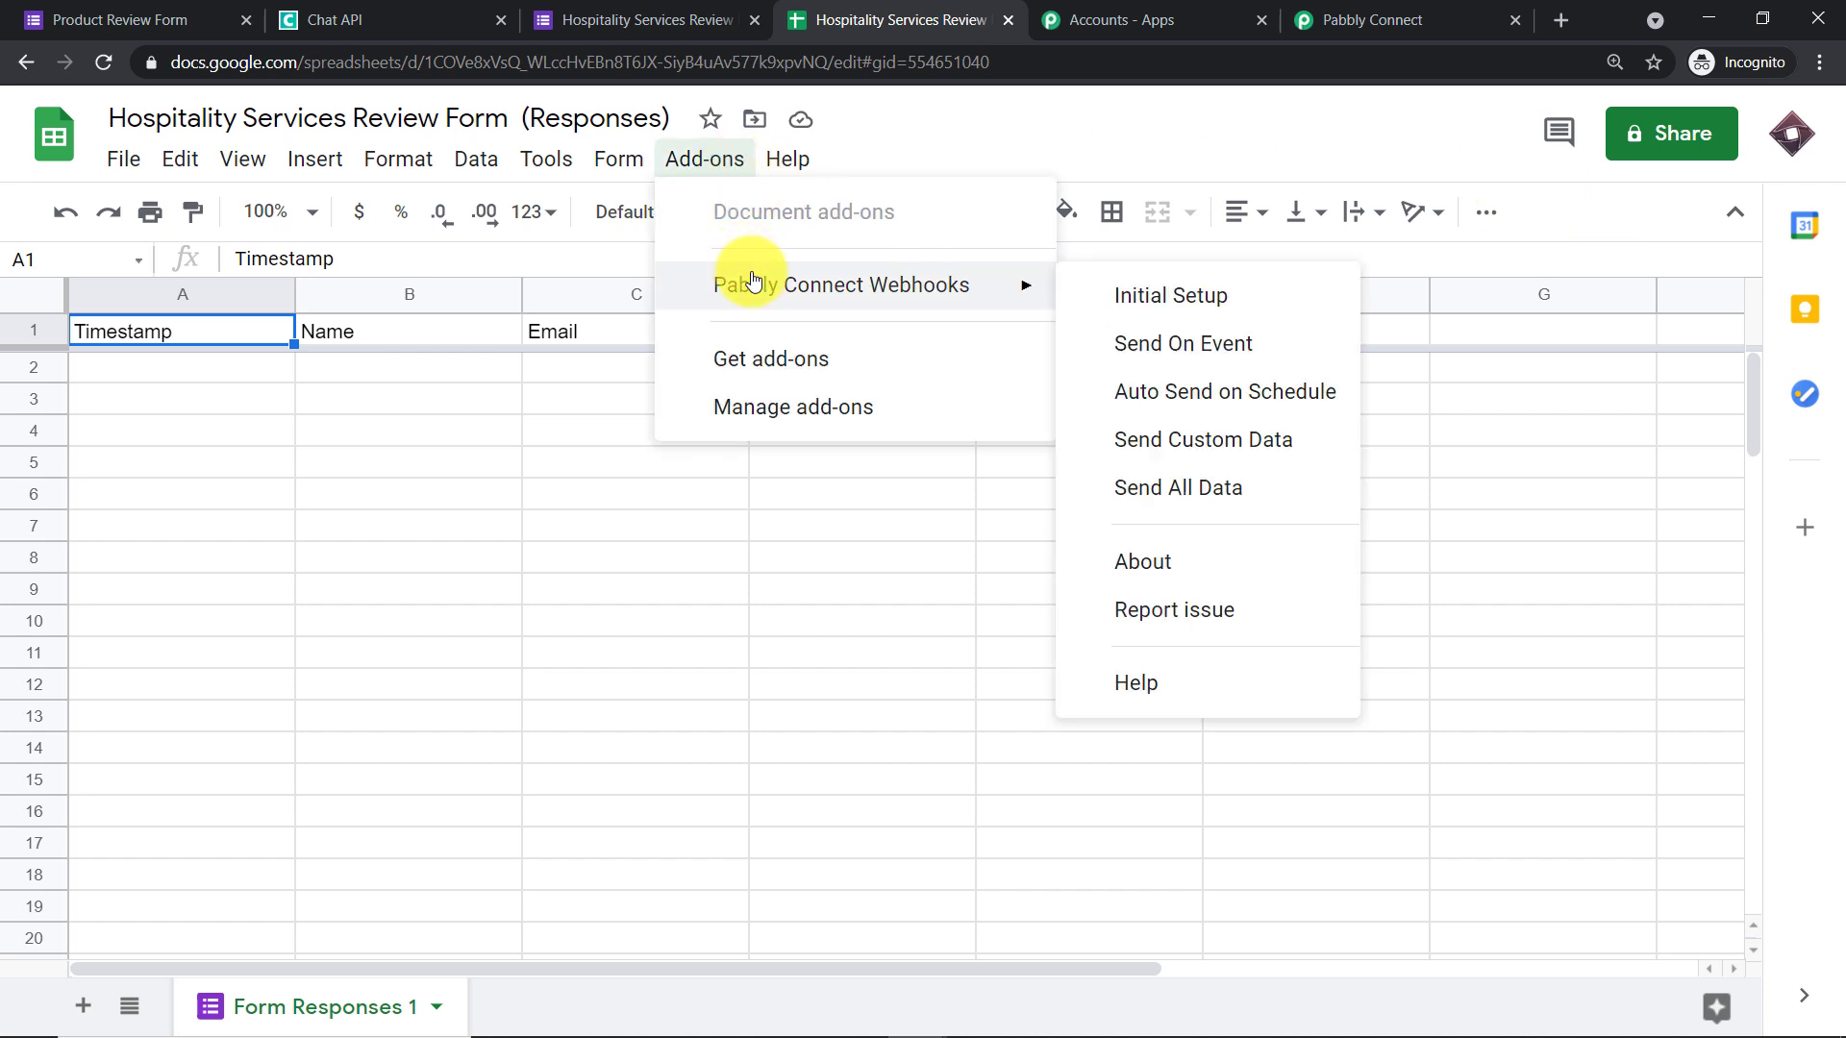
click(1131, 302)
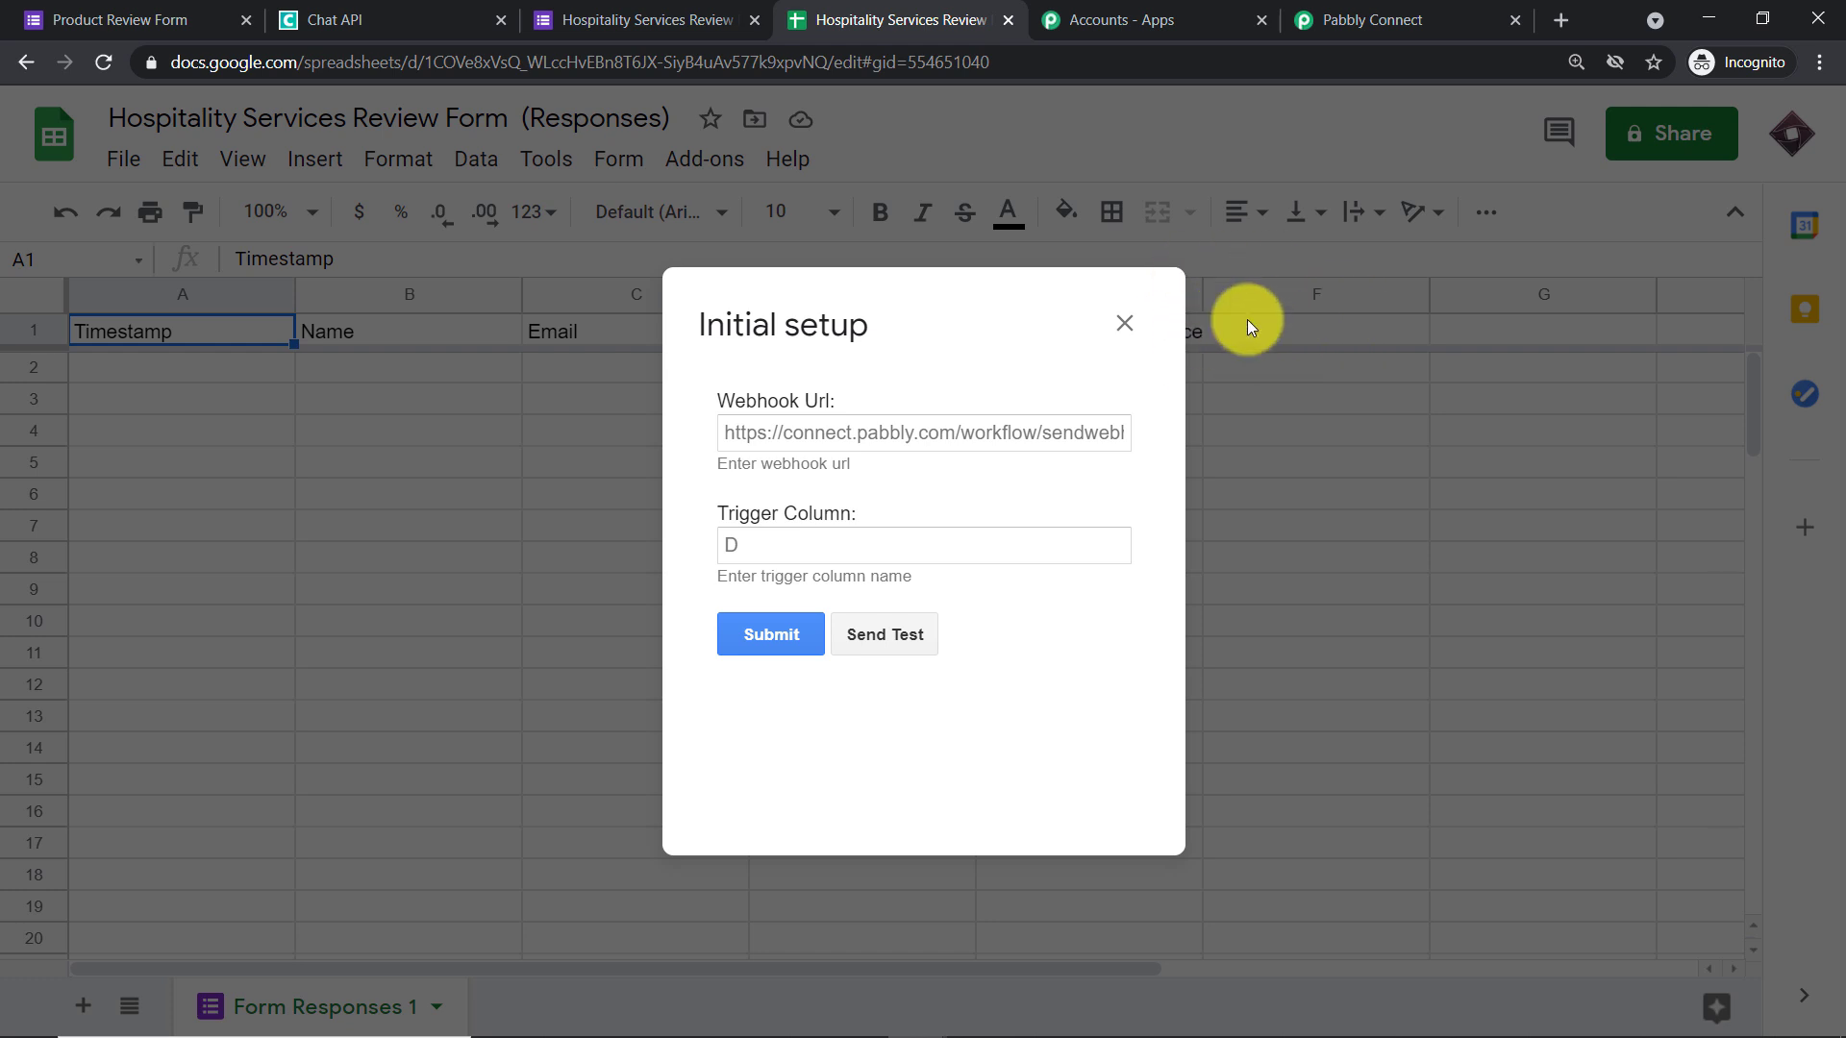
click(848, 546)
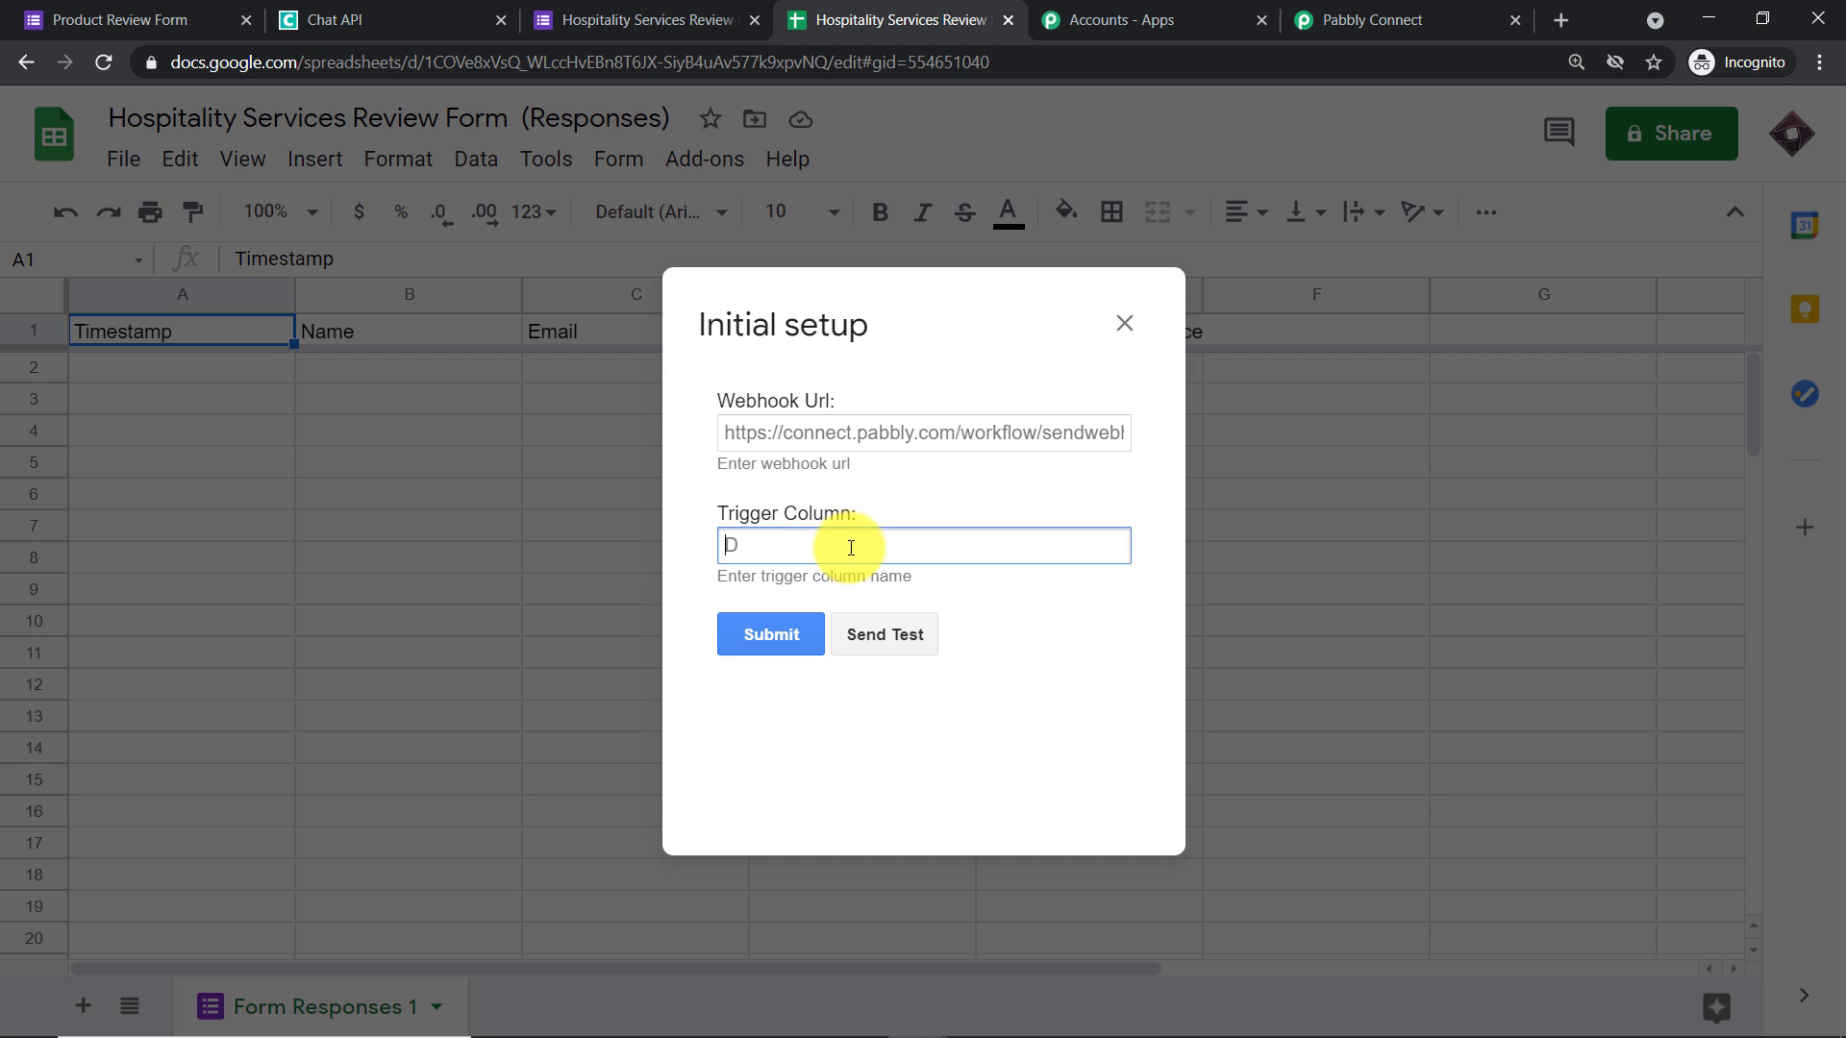
text(E)
- Copy the webhook URL from the Pabbly Connect workflow into the add-on's Webhook Url and submit the initial setup
click(789, 434)
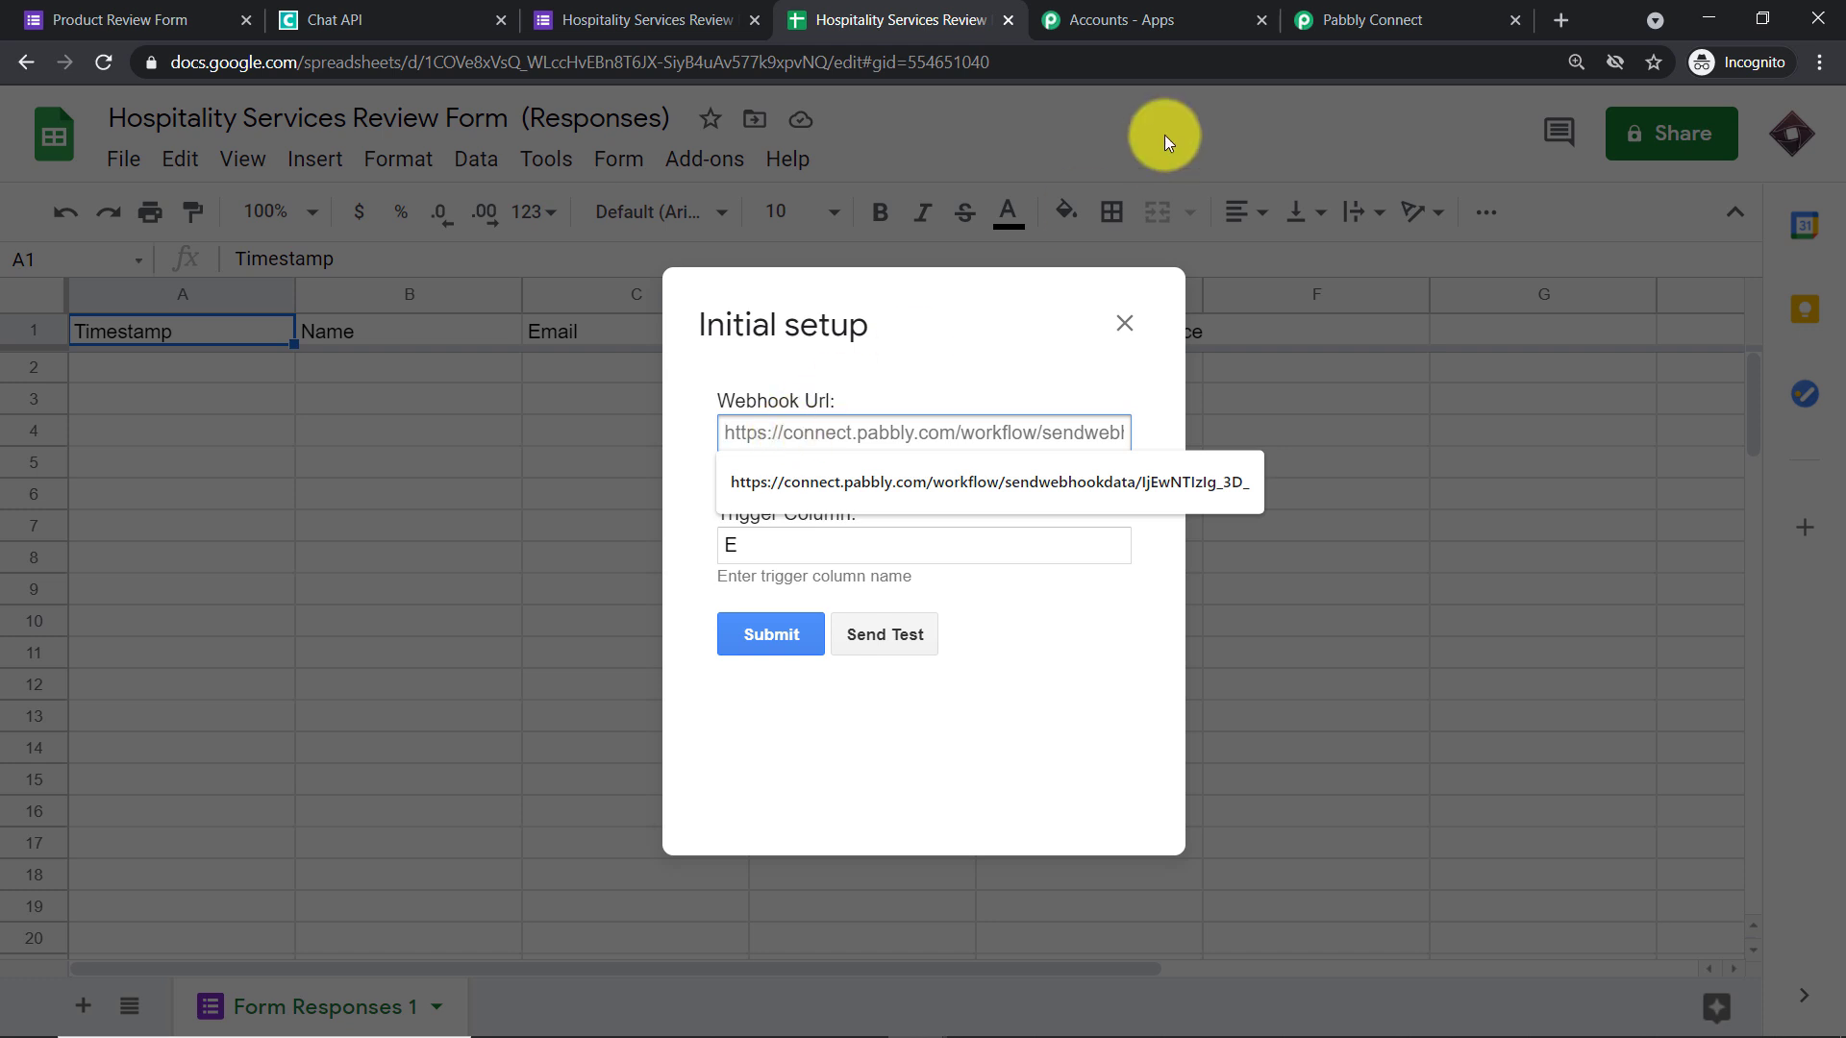
click(1394, 19)
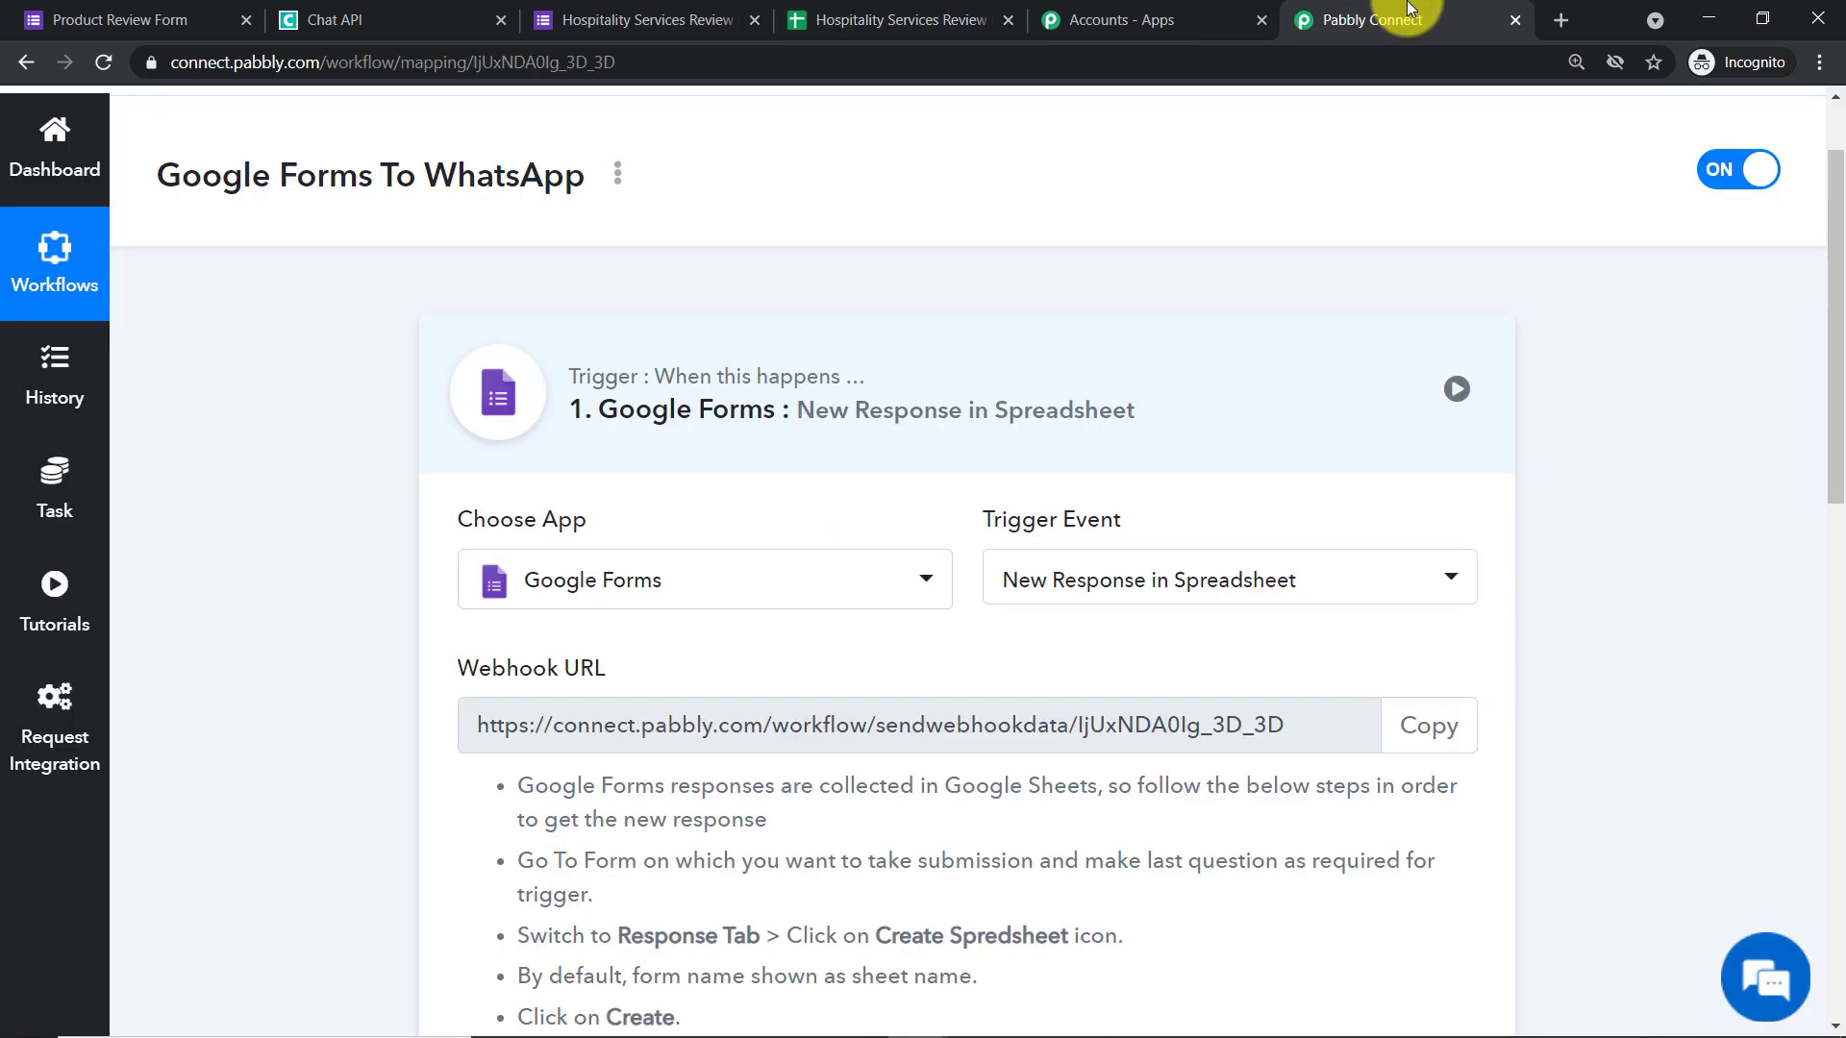
click(1431, 748)
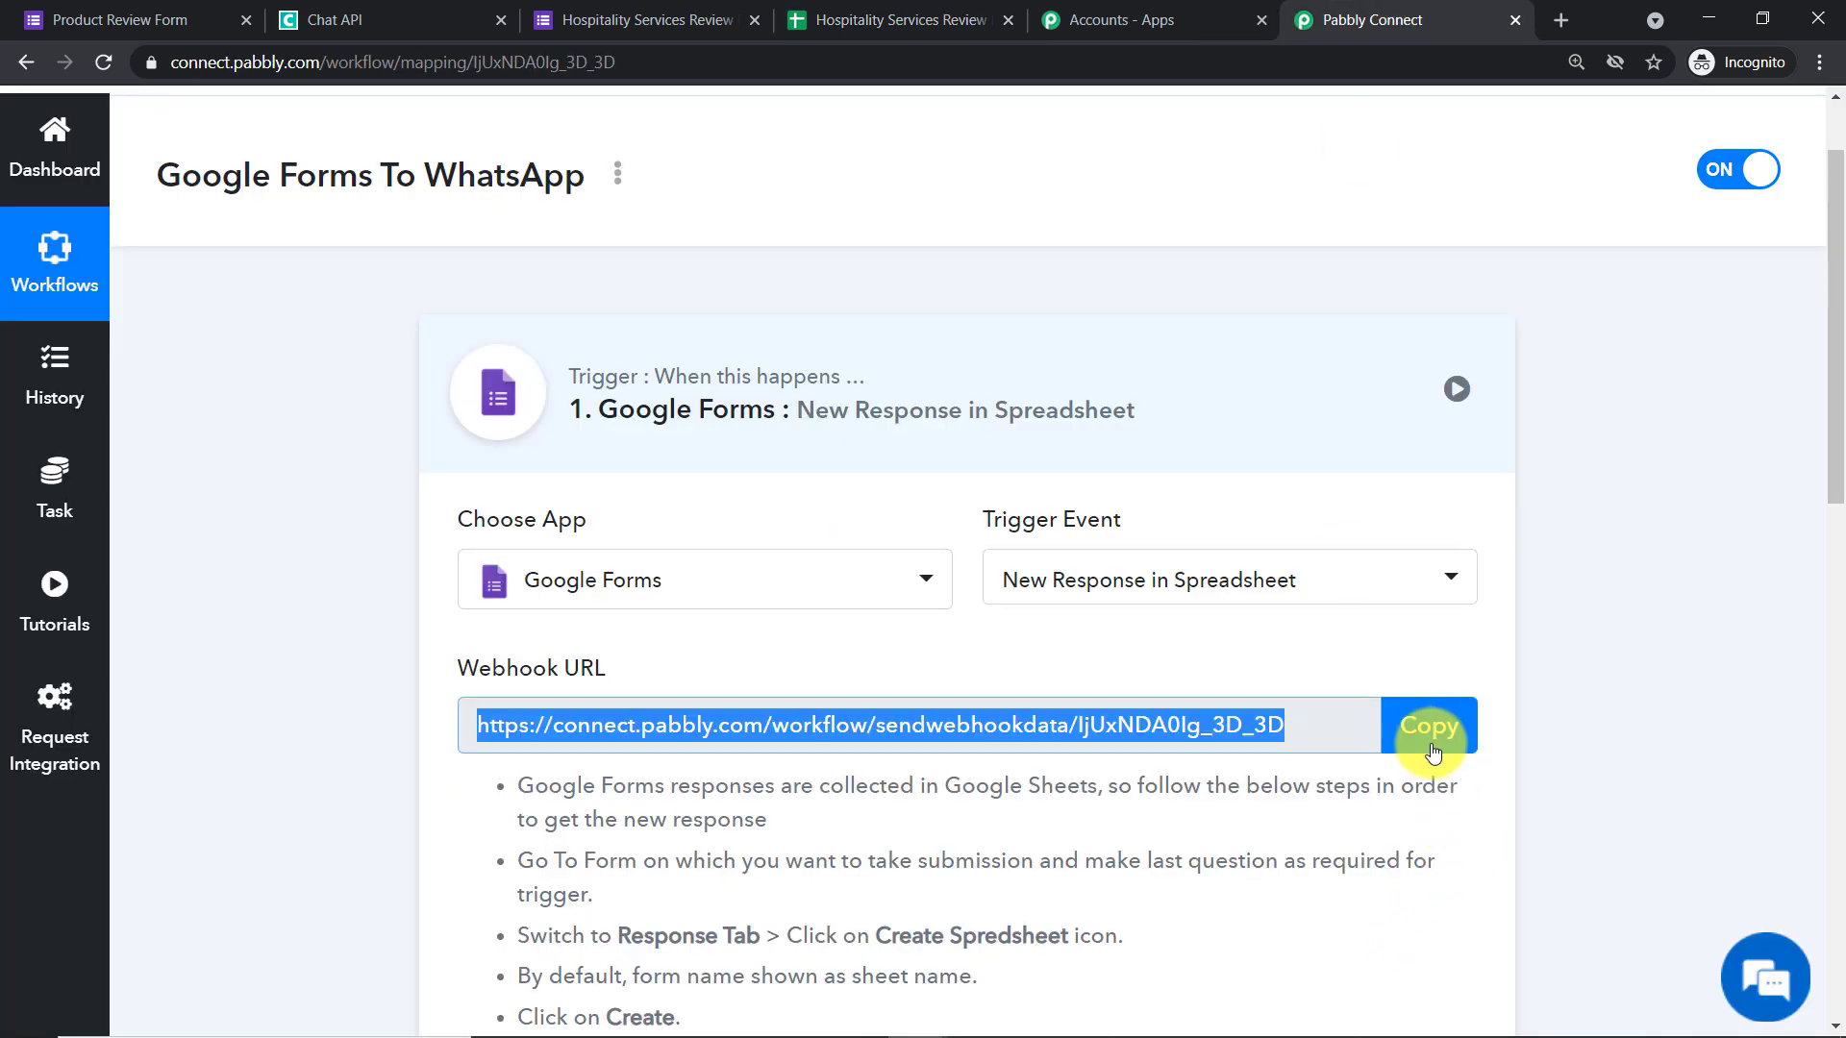
click(870, 20)
click(816, 436)
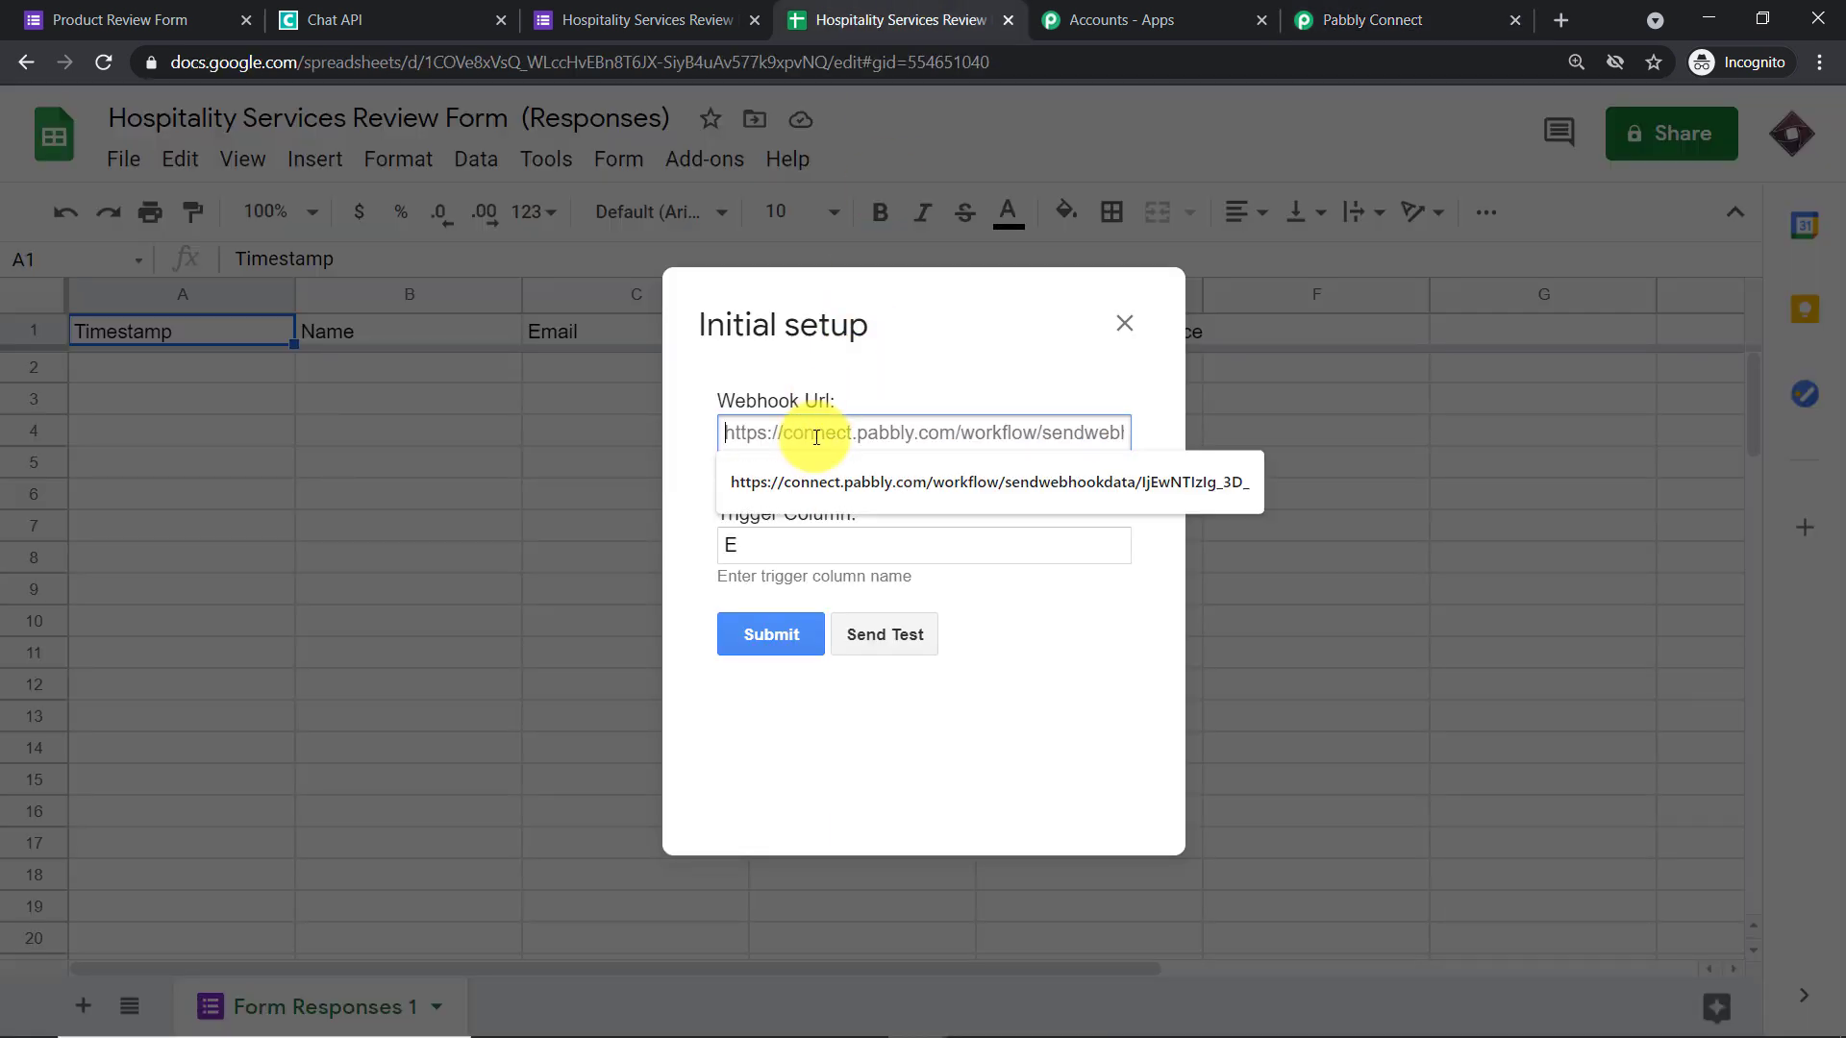
right_click(816, 435)
click(919, 620)
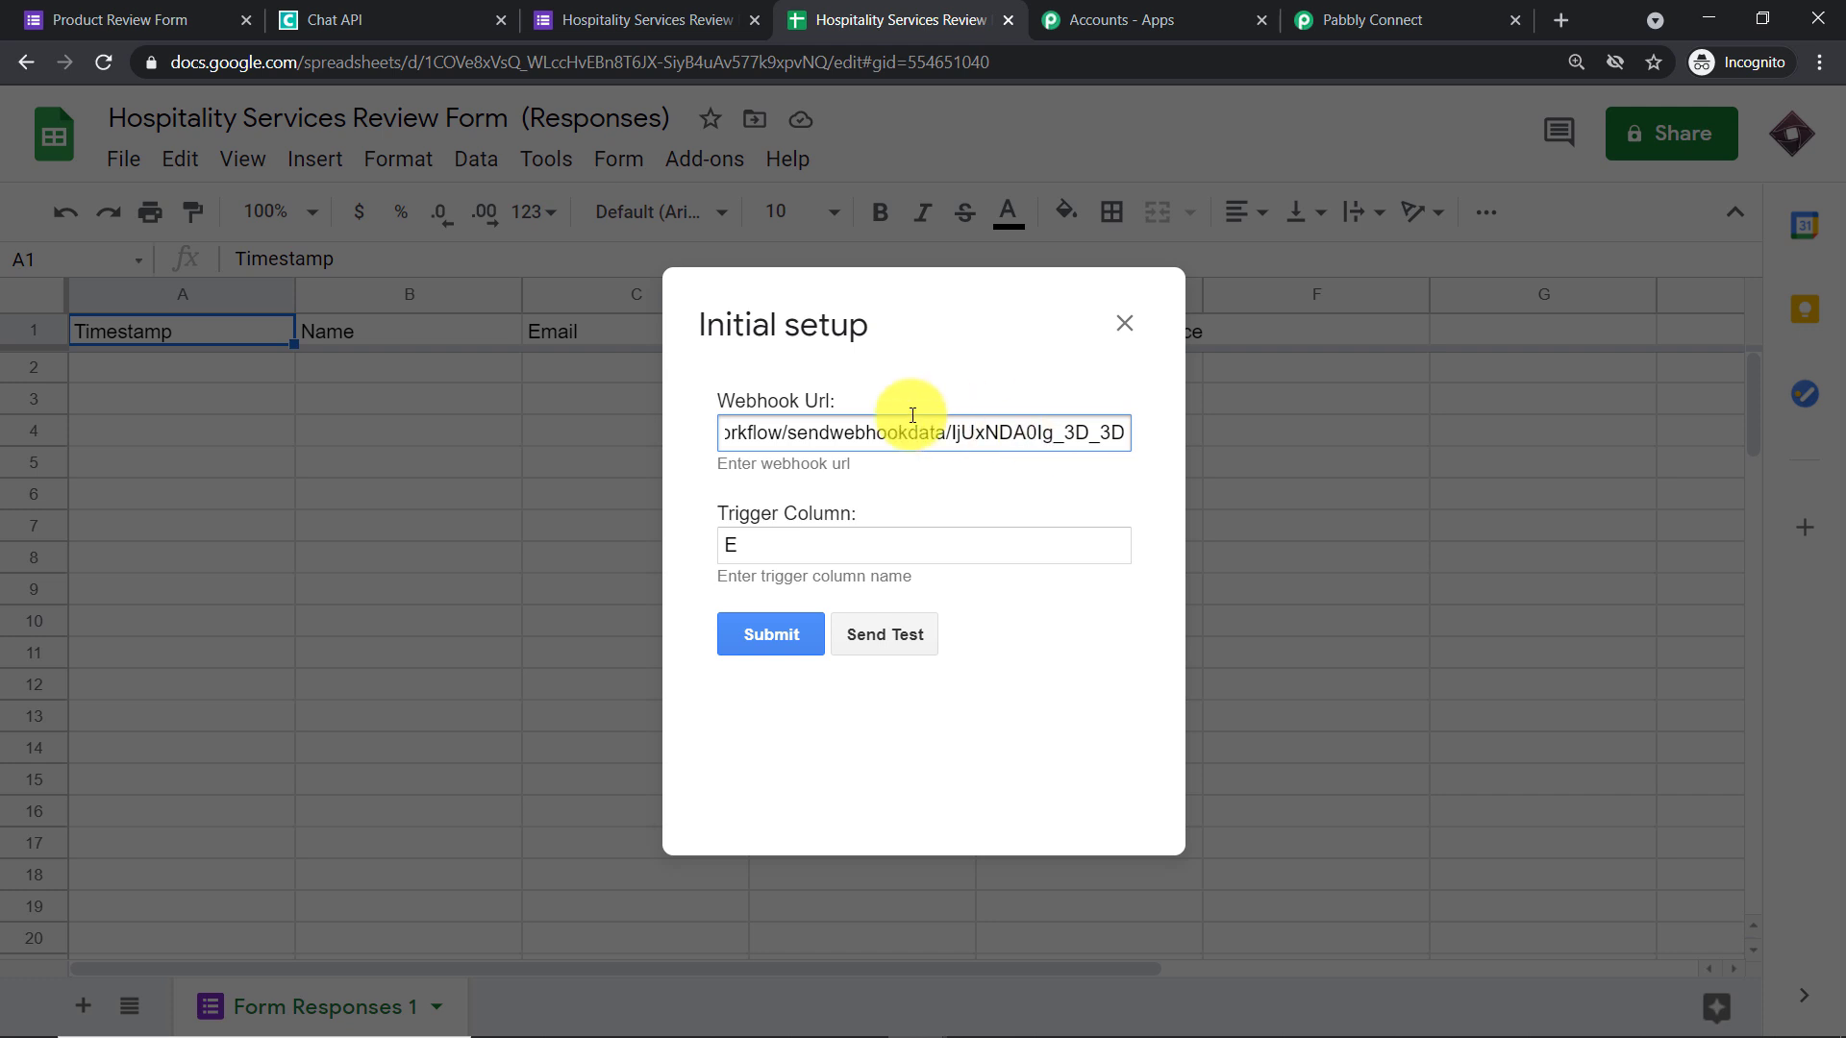
click(777, 623)
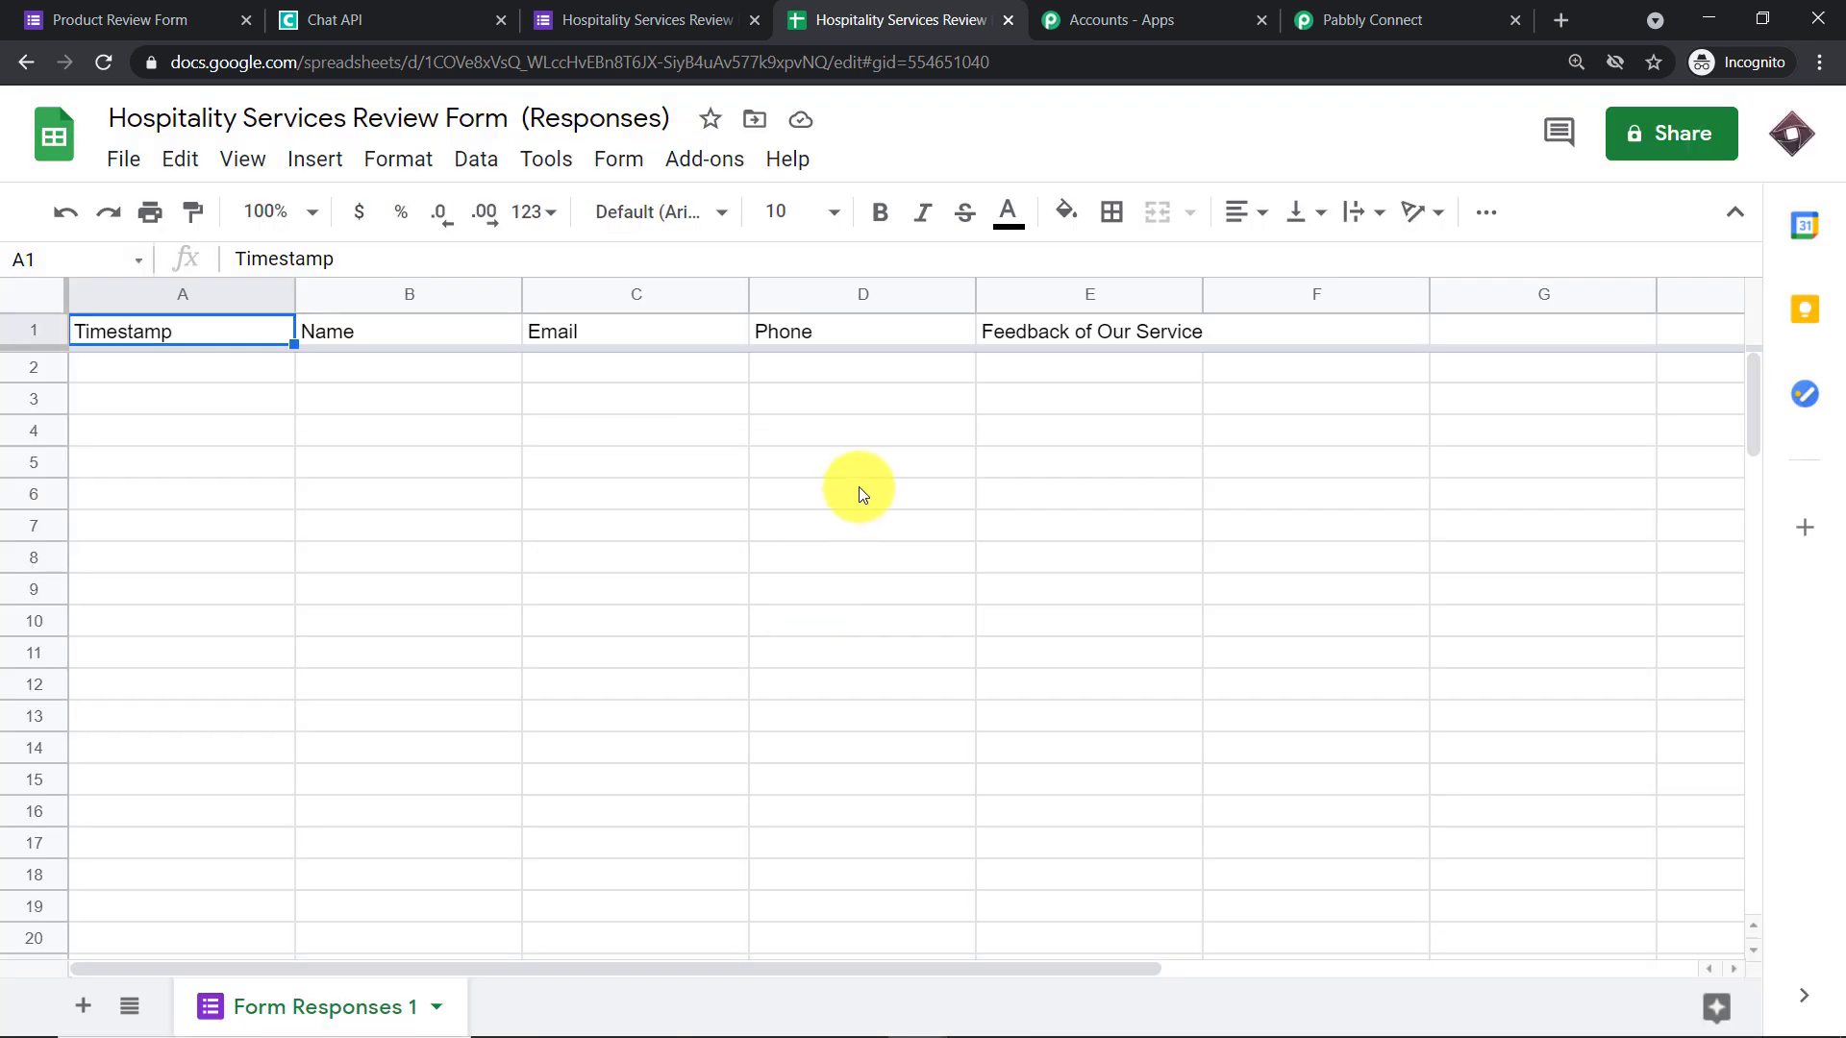
- Enable Send On Event for the Pabbly Connect Webhooks add-on in the responses spreadsheet
click(682, 161)
mouse_move(725, 272)
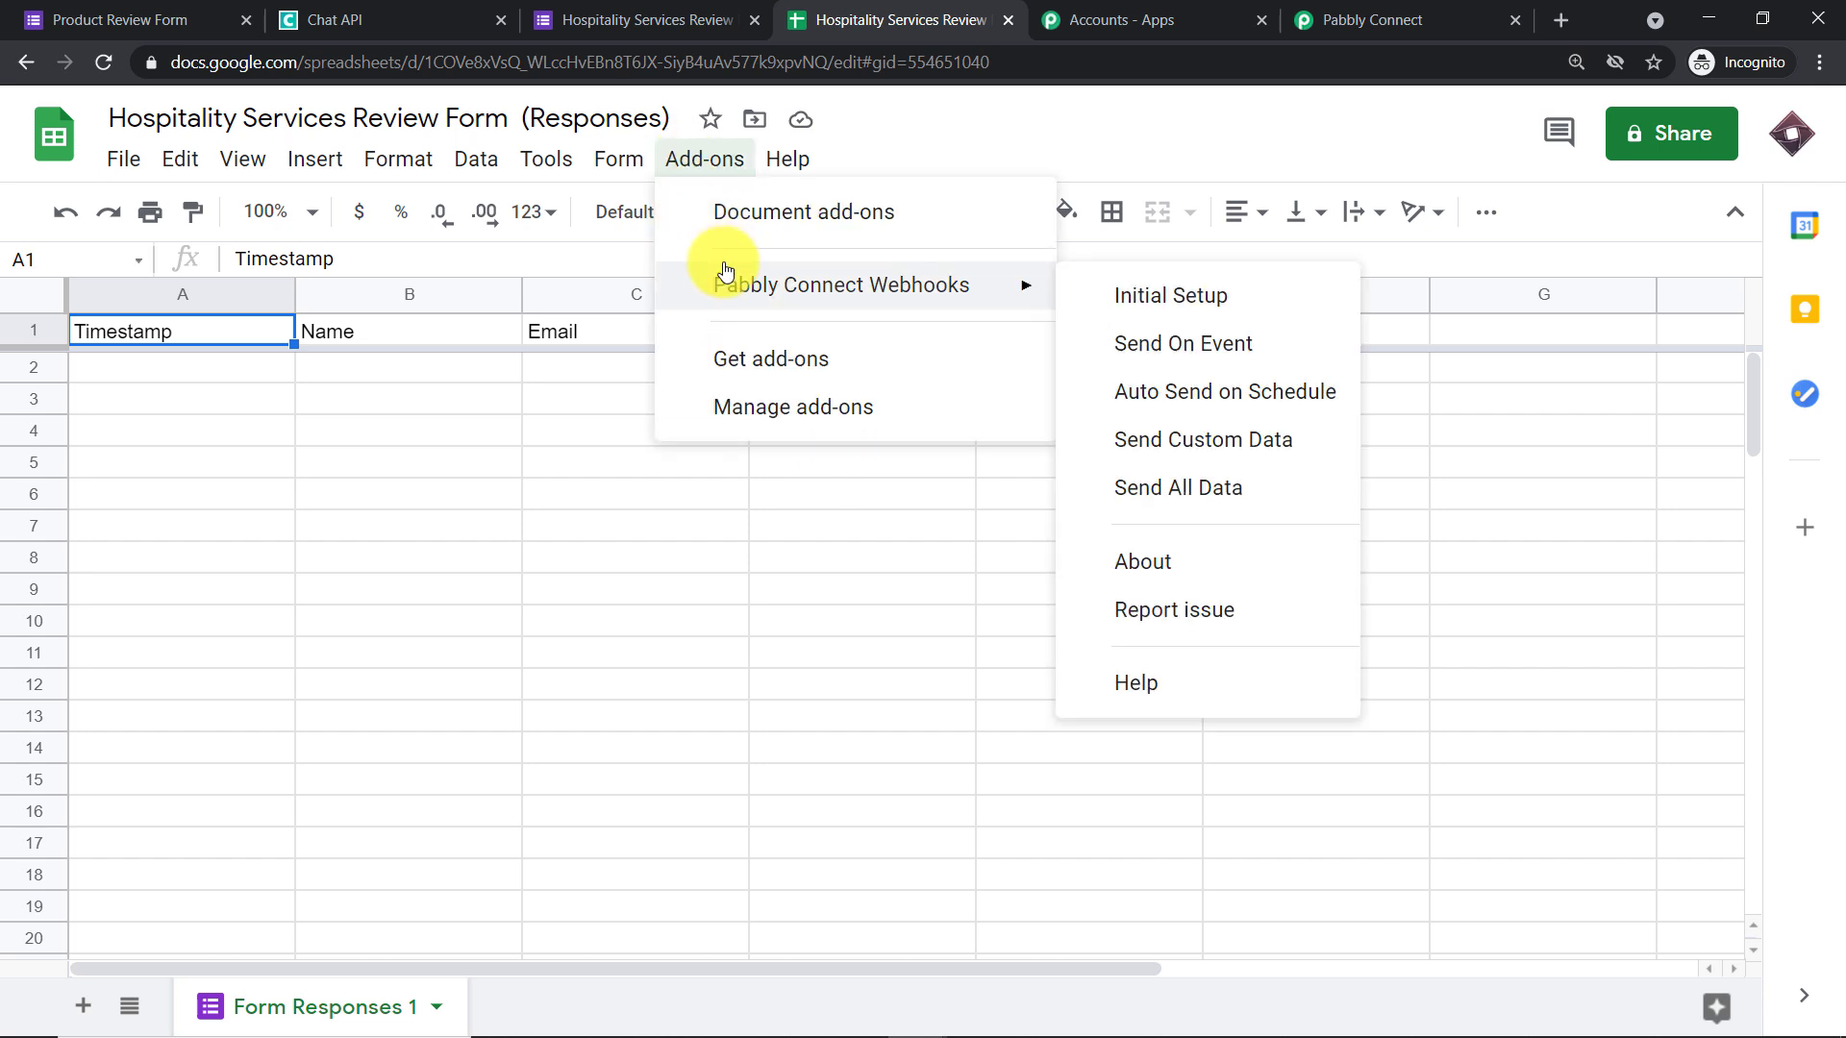
click(1134, 346)
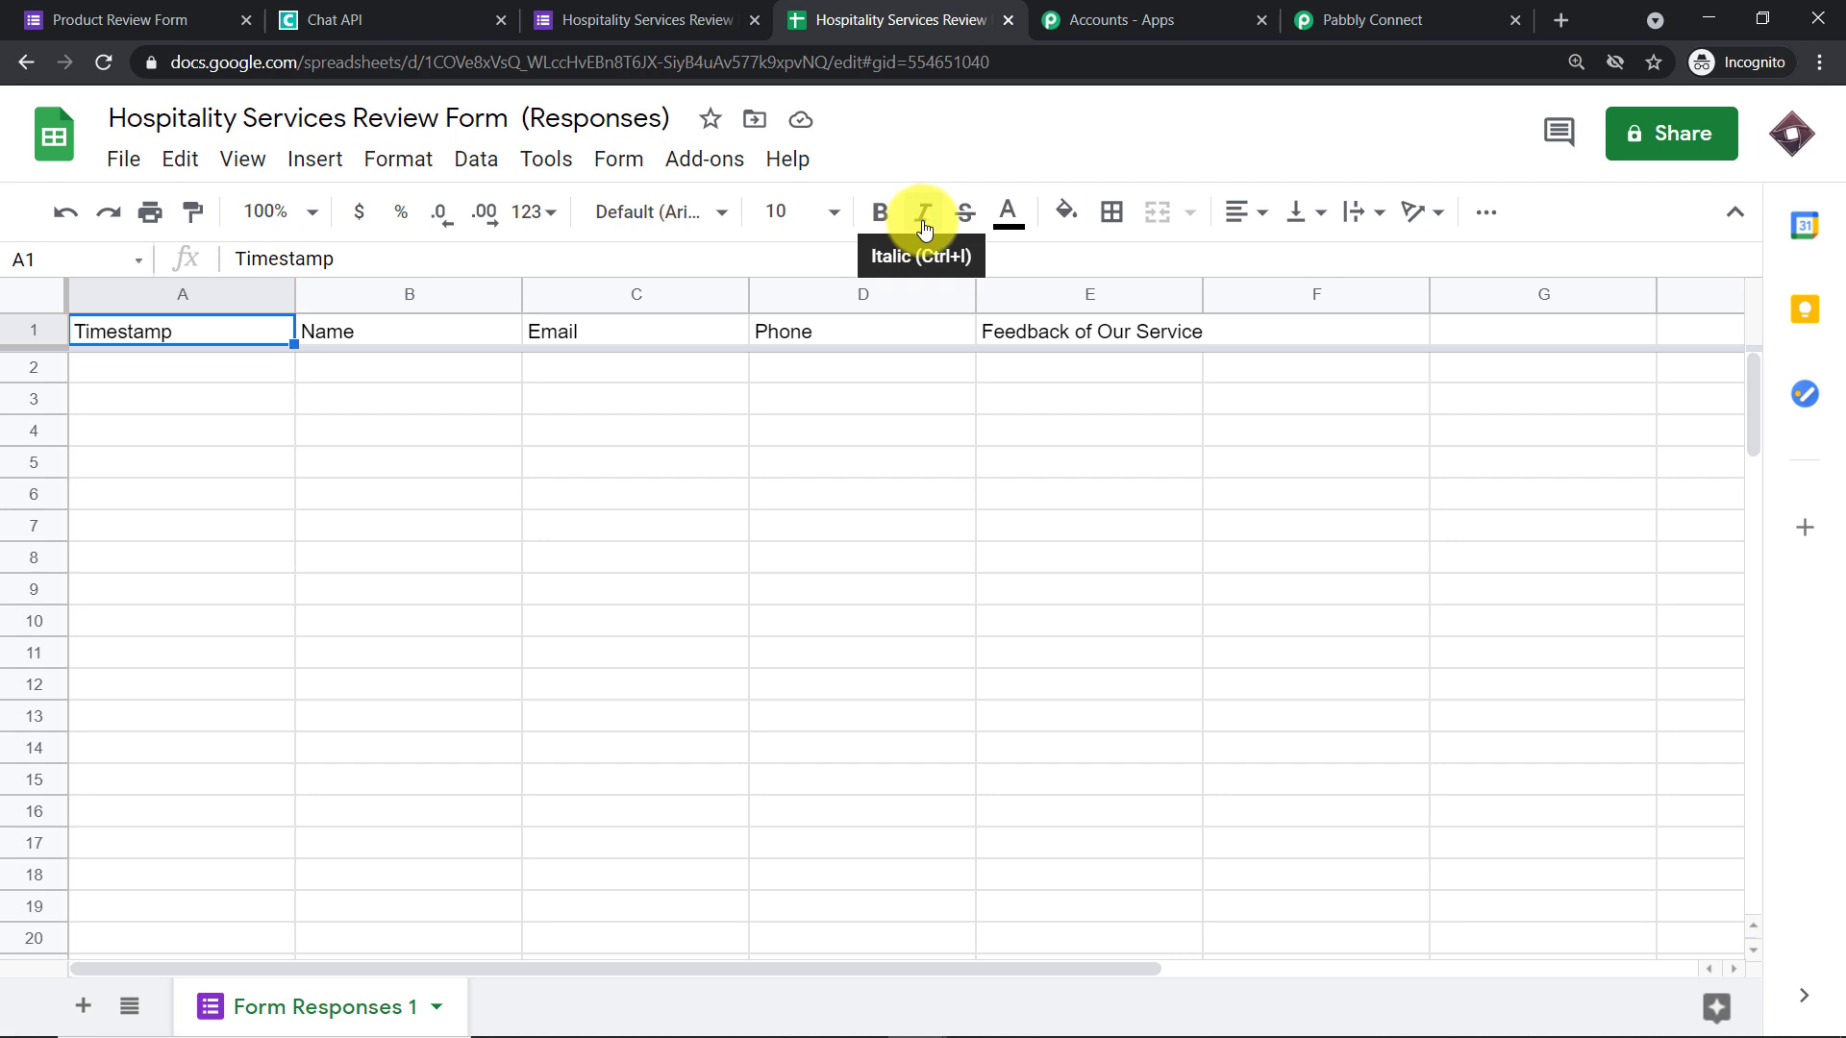
- Switch to the Pabbly Connect workflow and start capturing the webhook response for the Google Forms trigger
click(1365, 19)
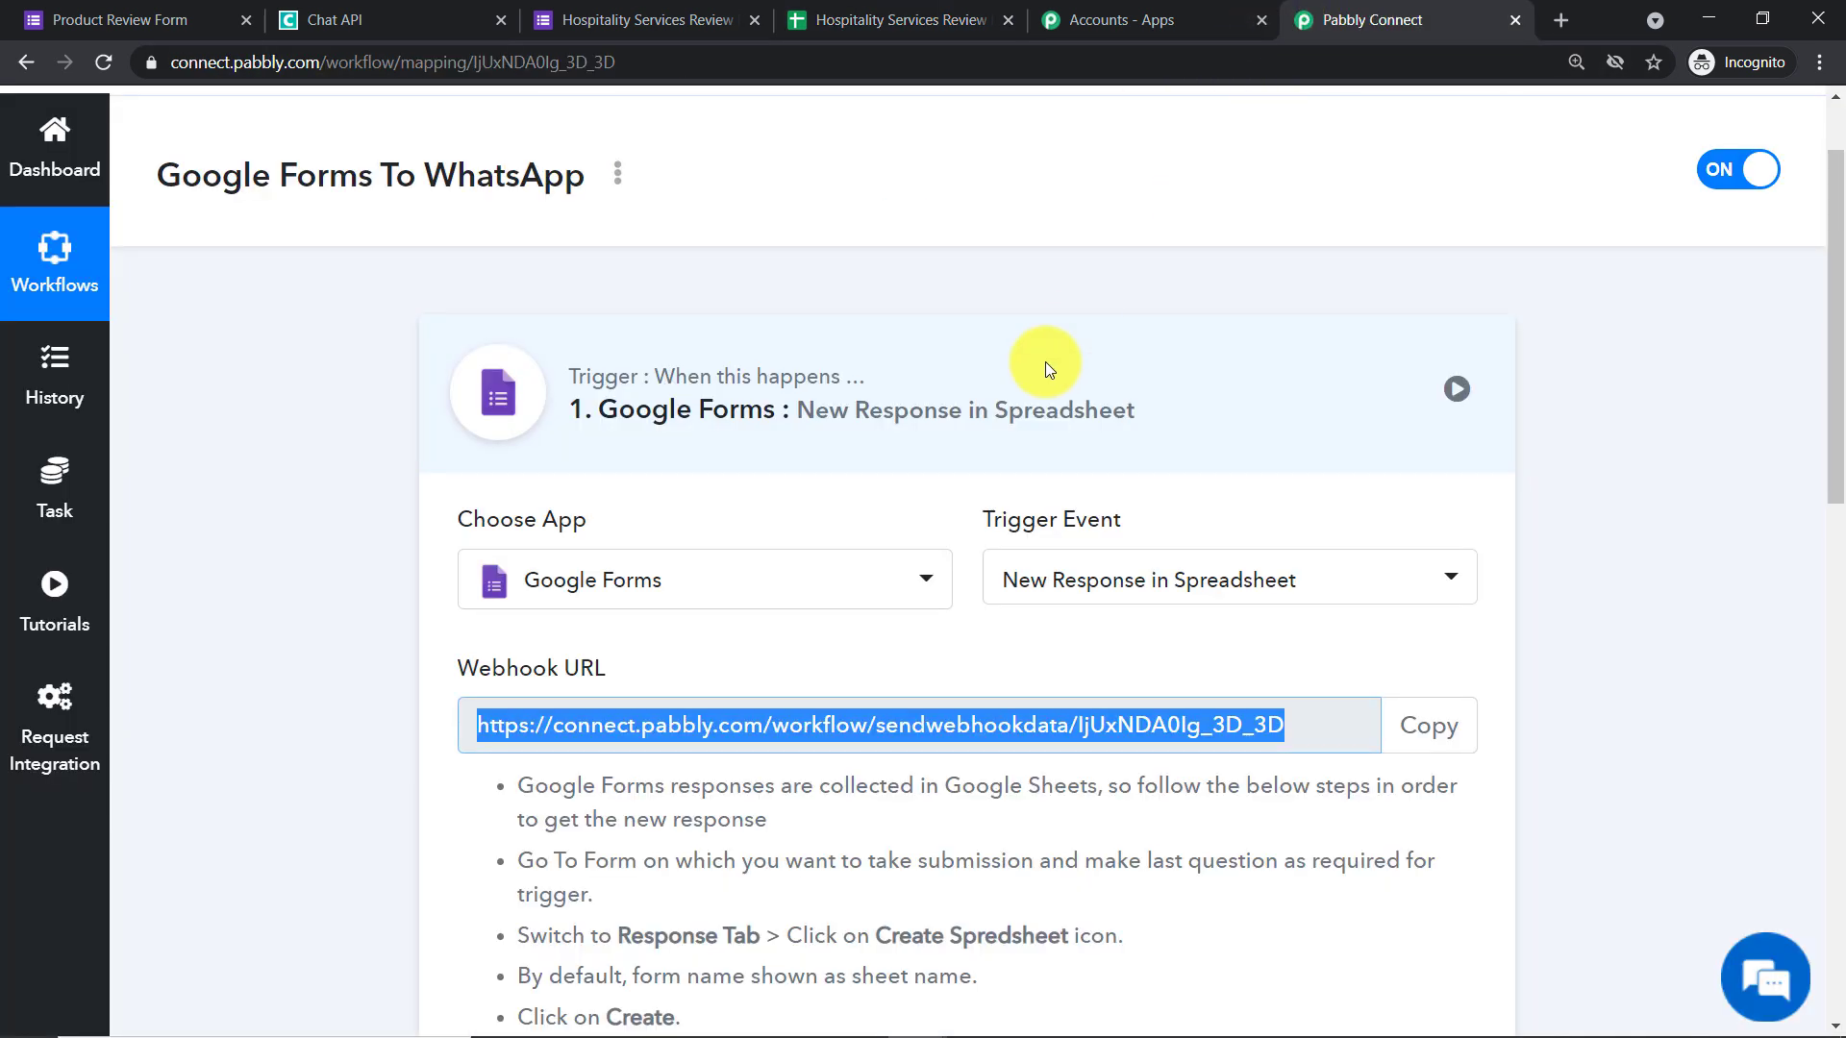
scroll(963, 473, down, 4)
scroll(964, 473, down, 5)
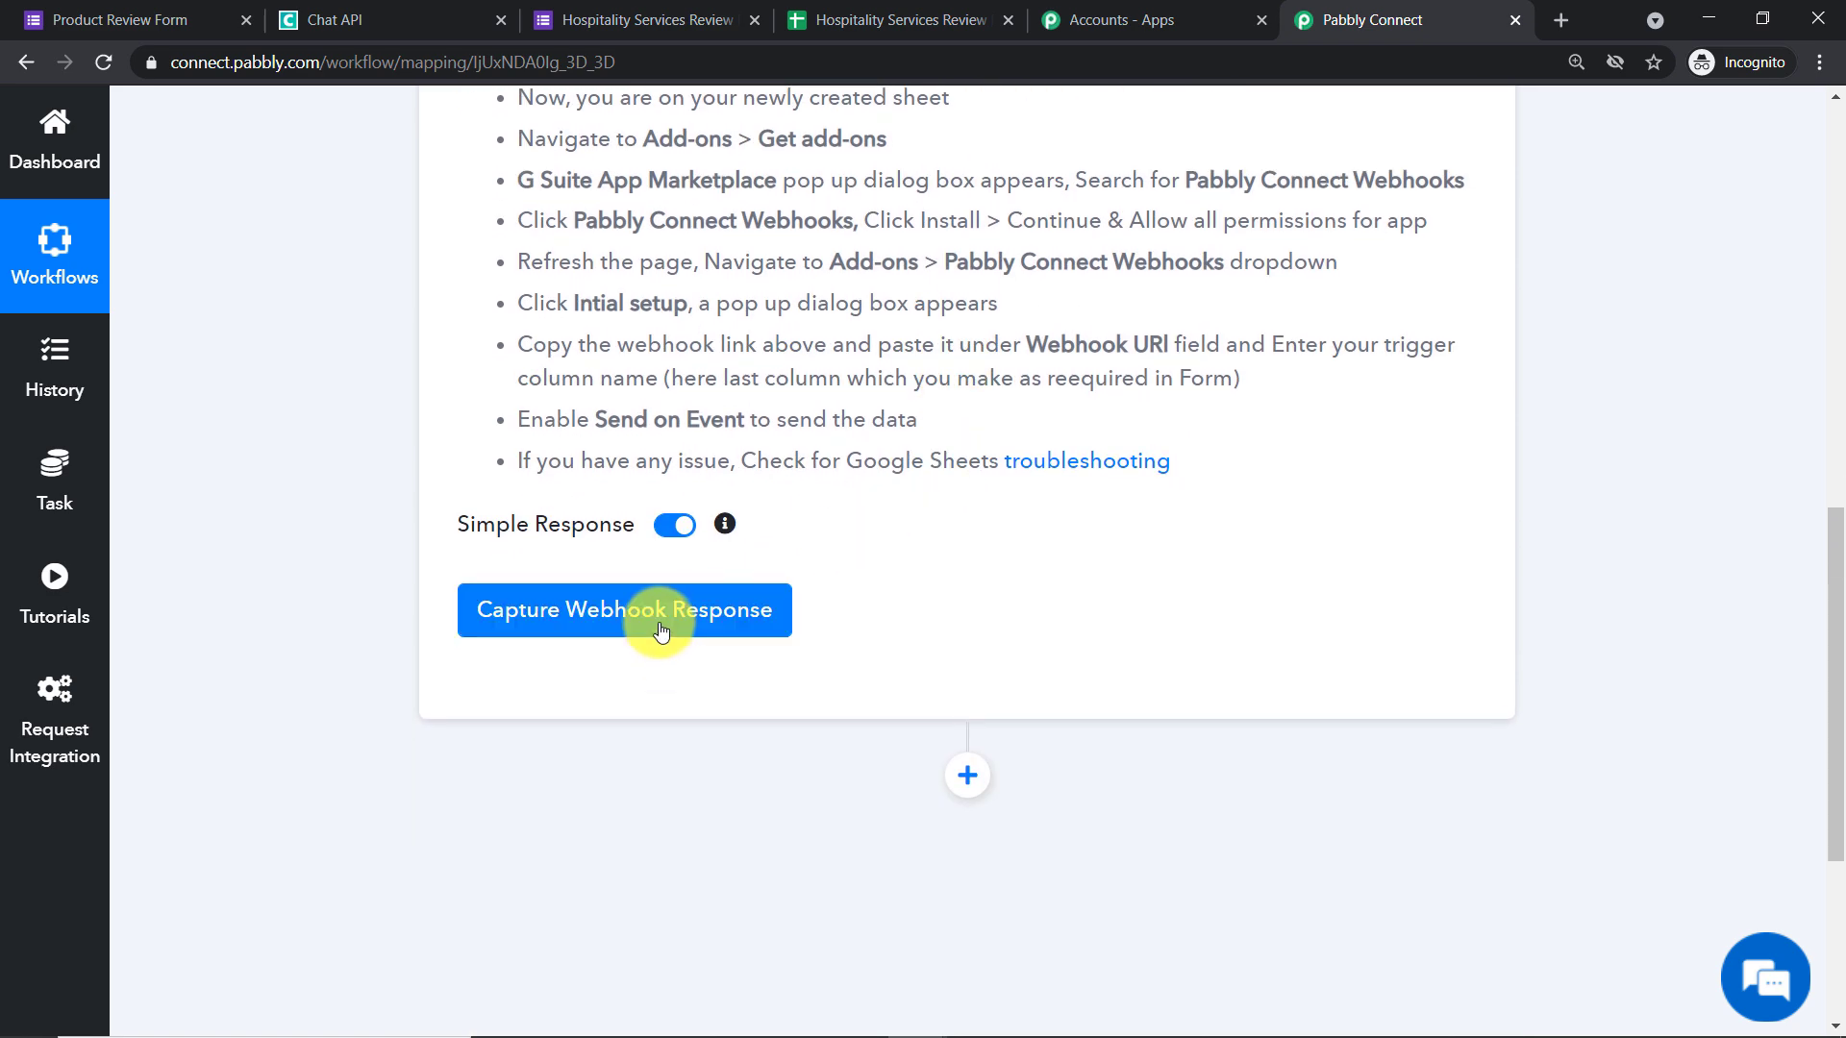
click(651, 623)
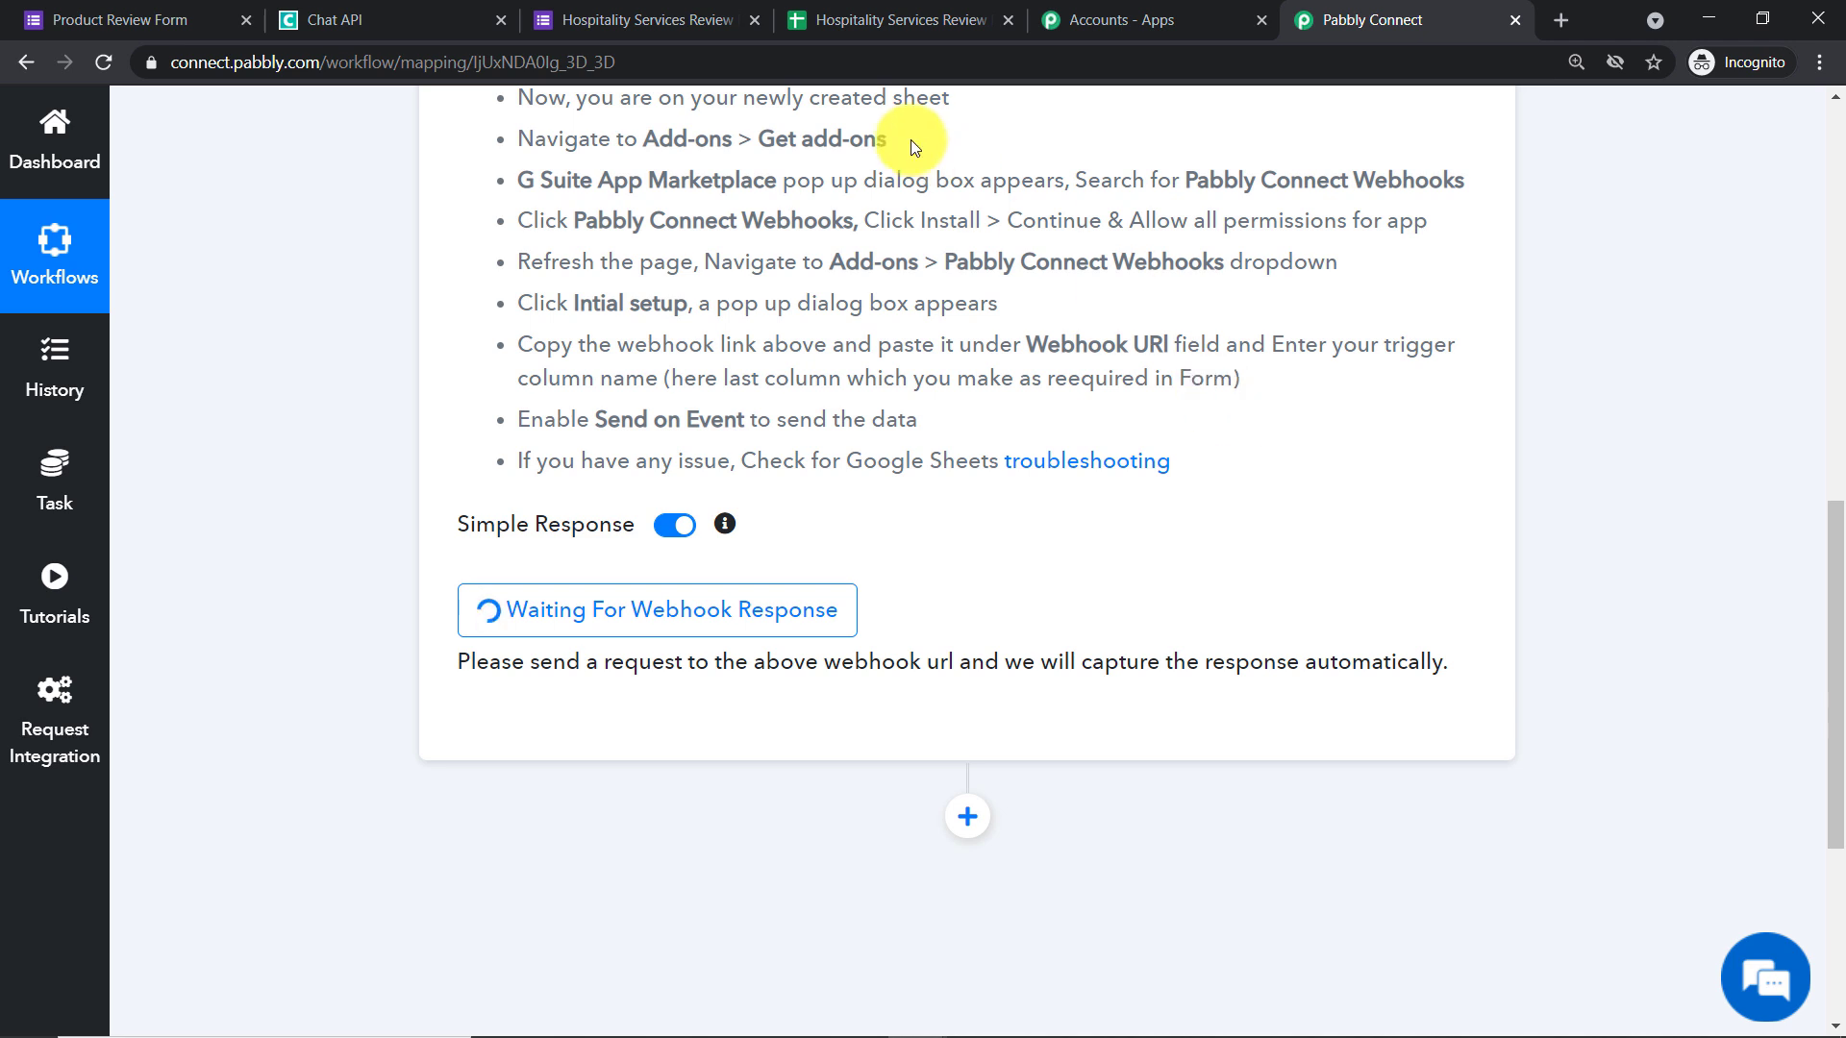
- Open the live preview of the Hospitality Services Review Form and fill in the respondent's name, email and phone number with country code
click(714, 7)
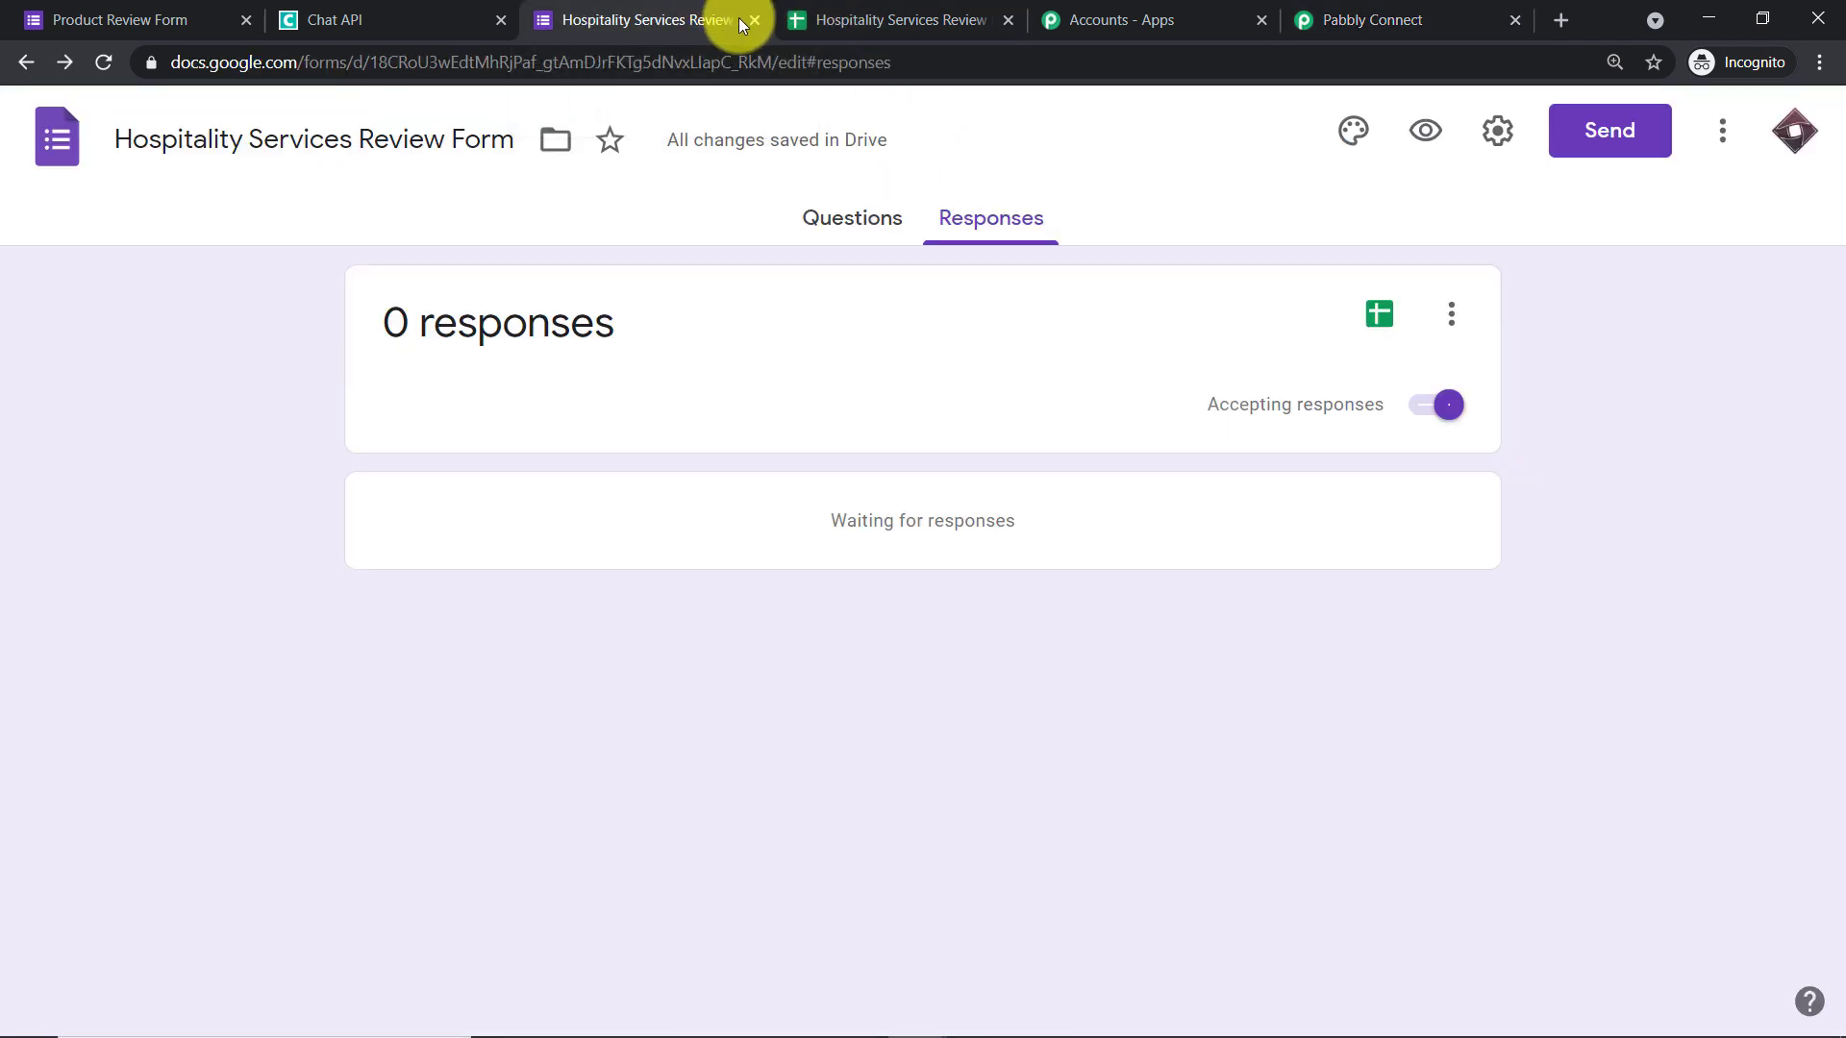
click(1425, 130)
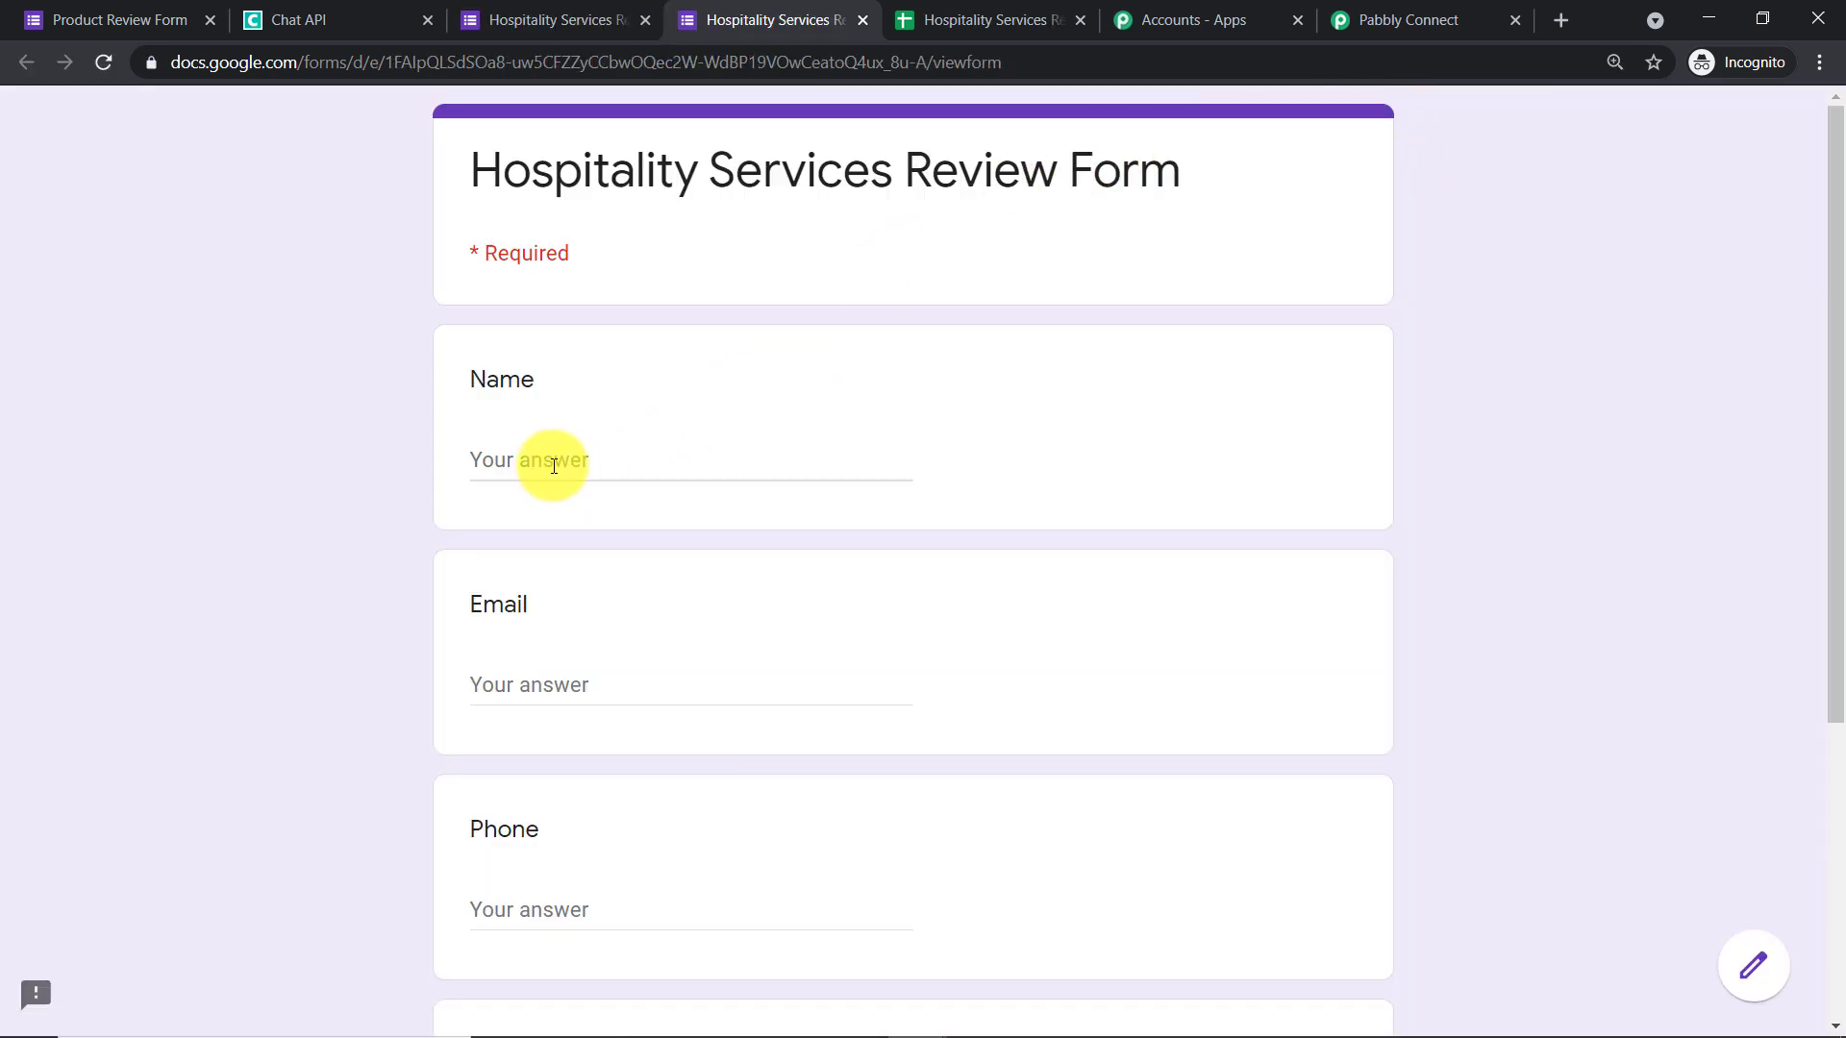
click(561, 468)
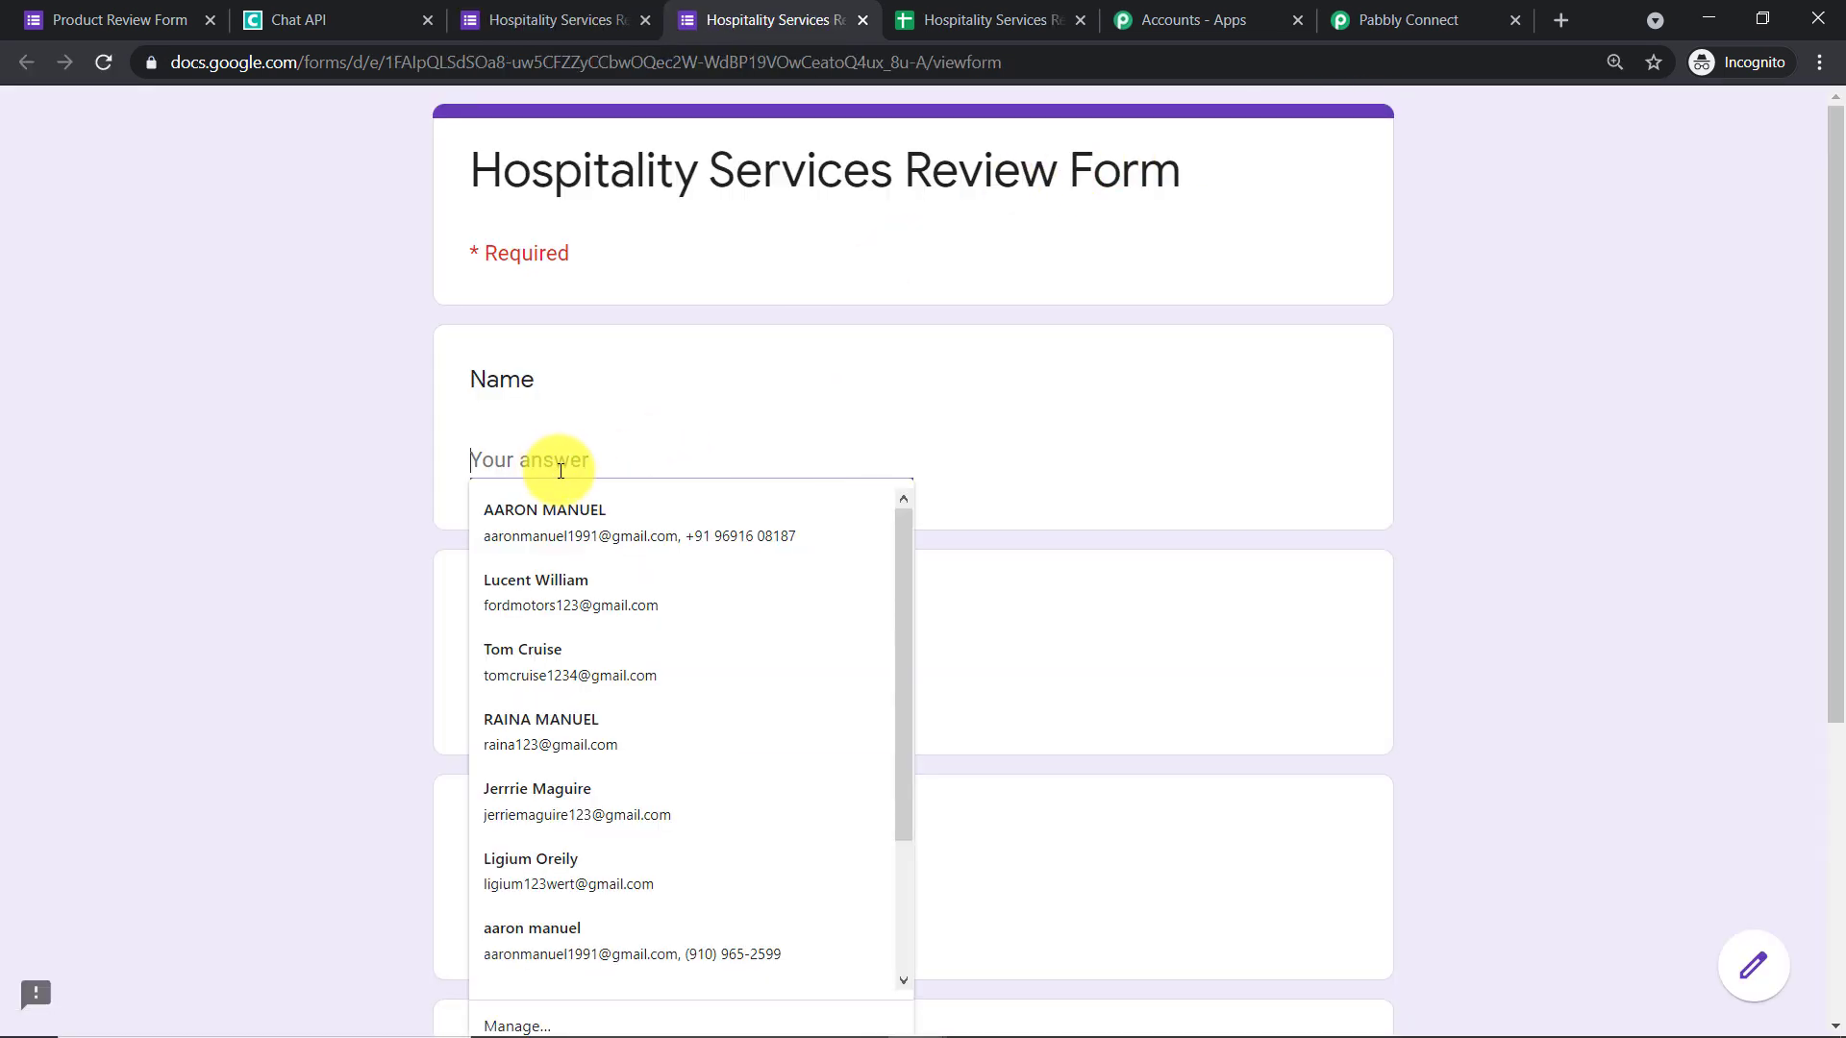
click(558, 575)
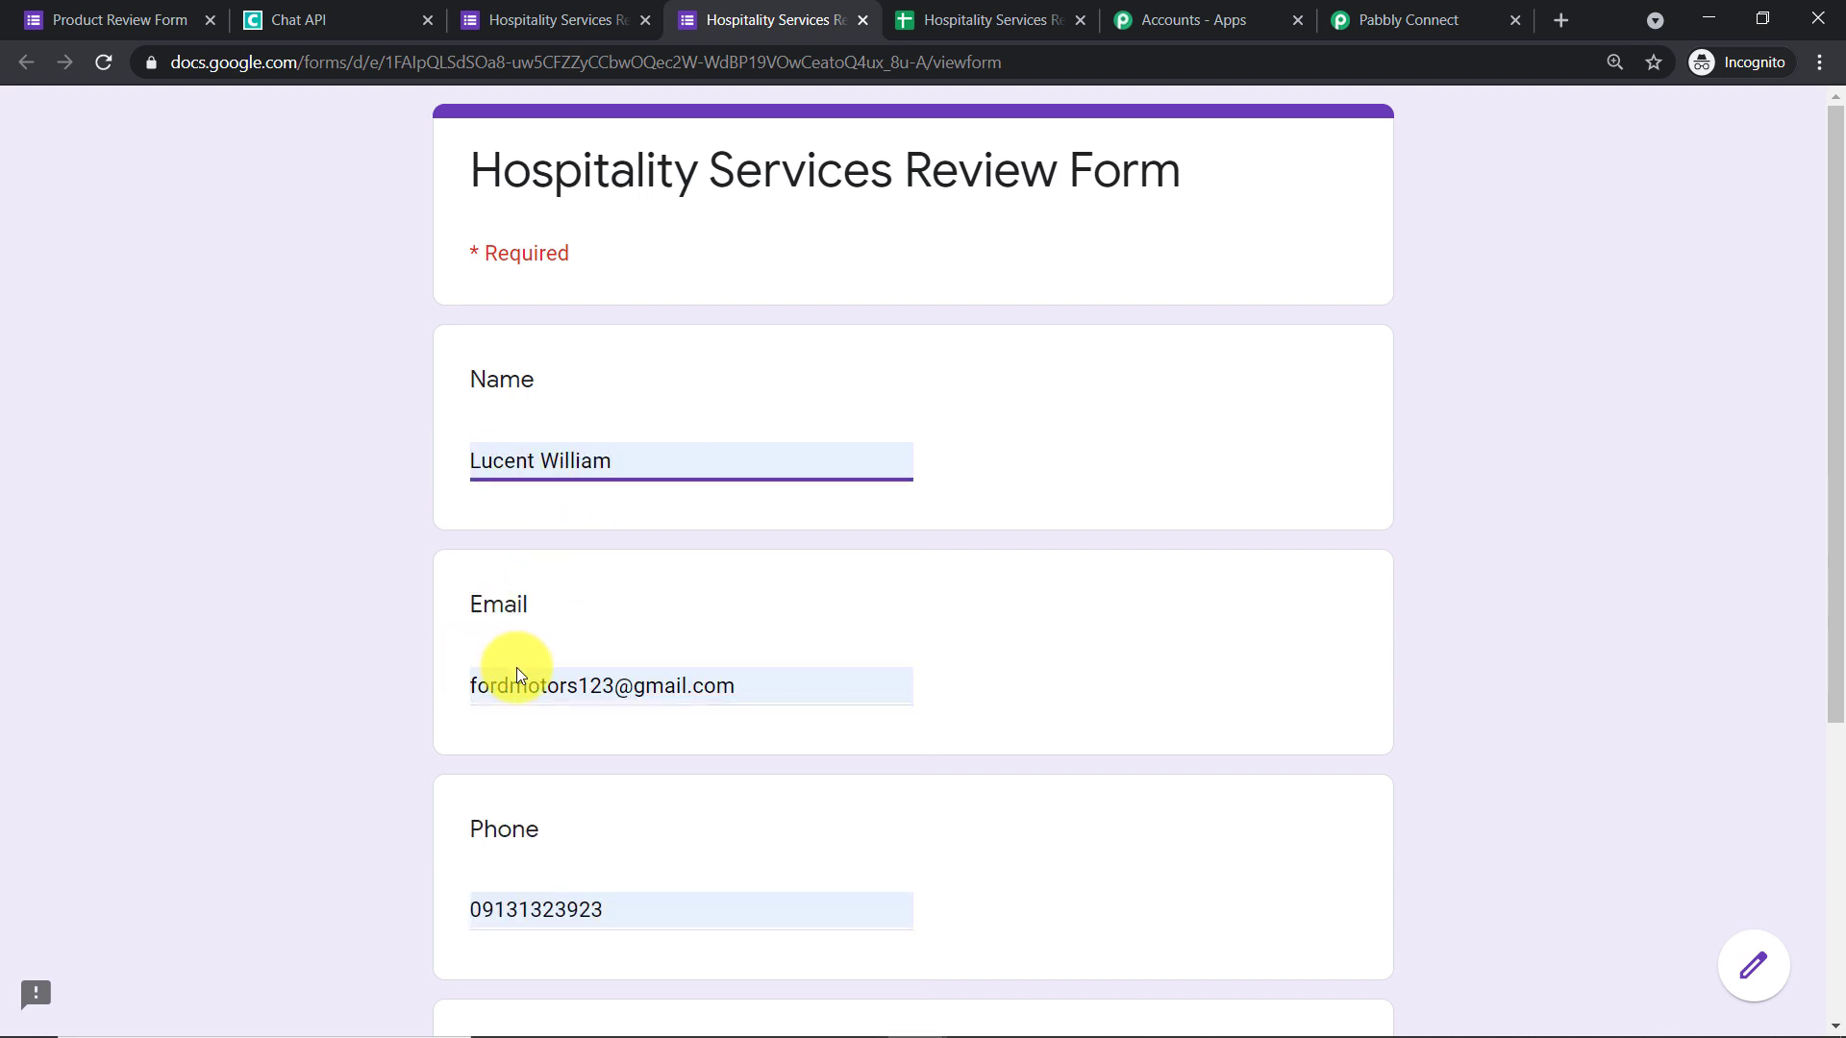
drag(605, 905, 459, 899)
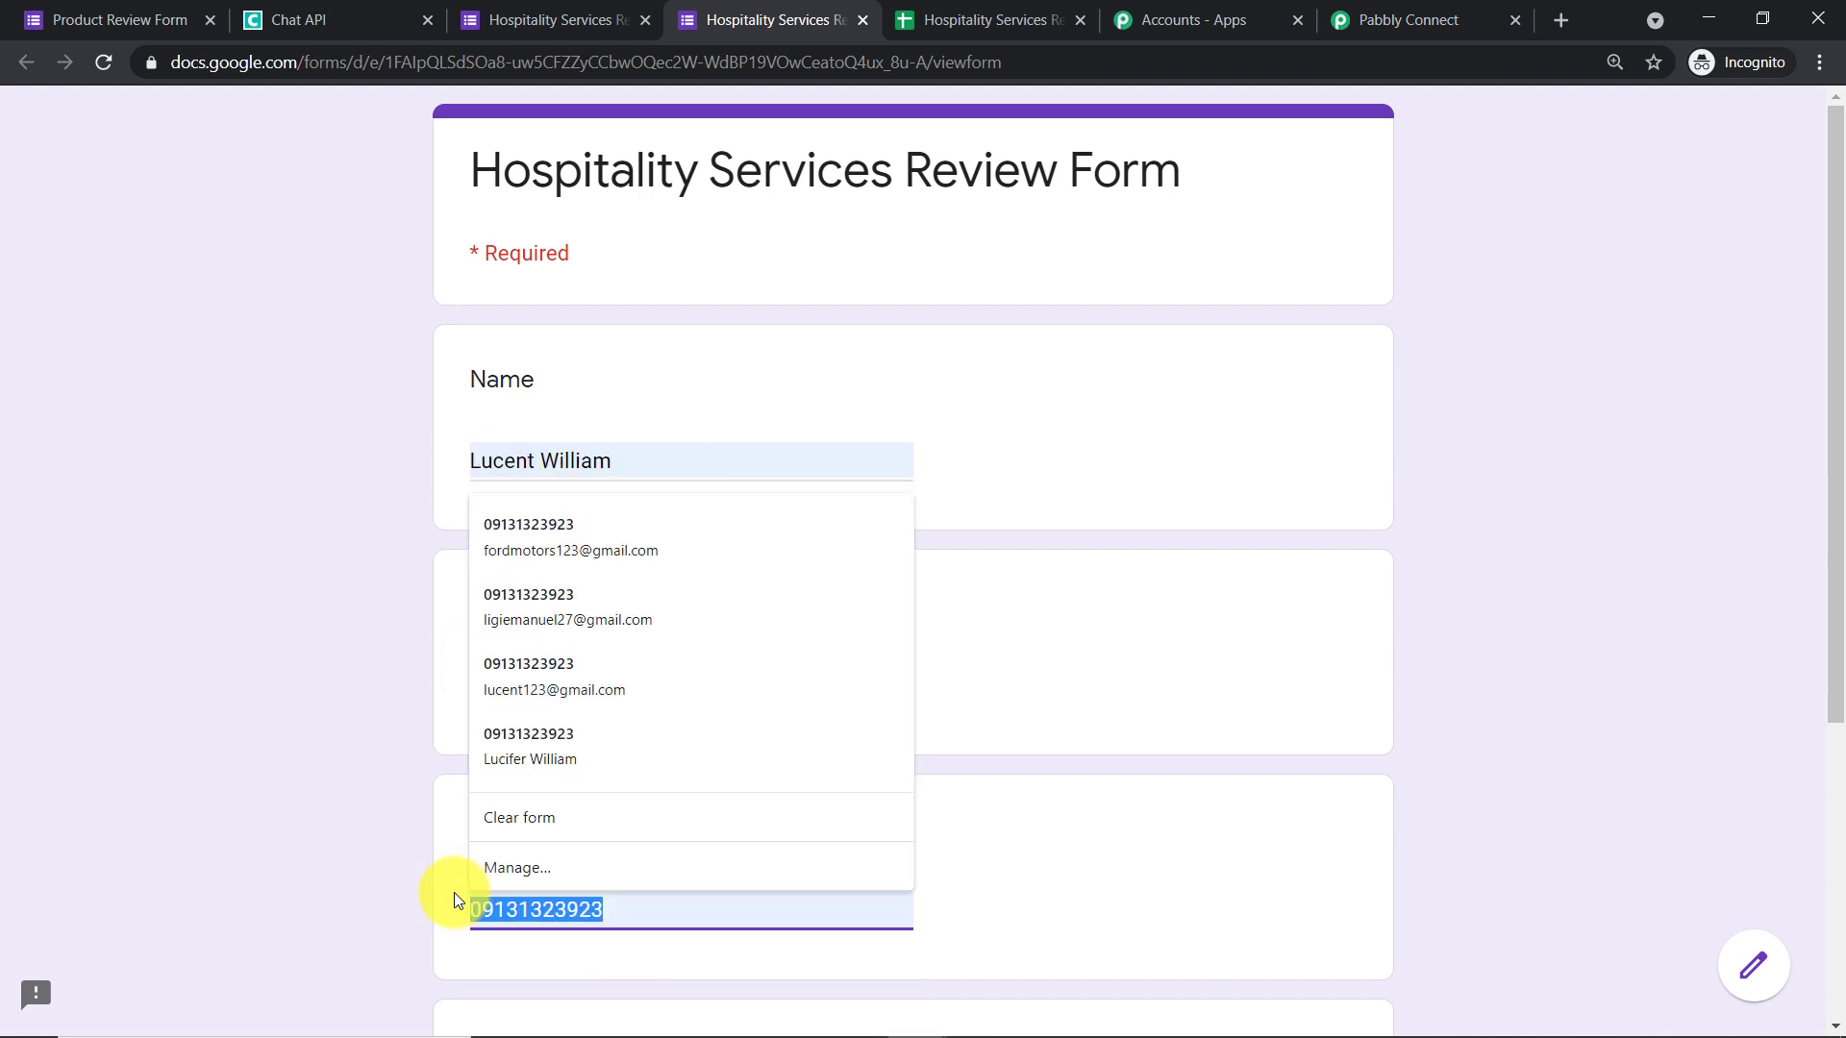
click(1498, 614)
scroll(1488, 606, down, 4)
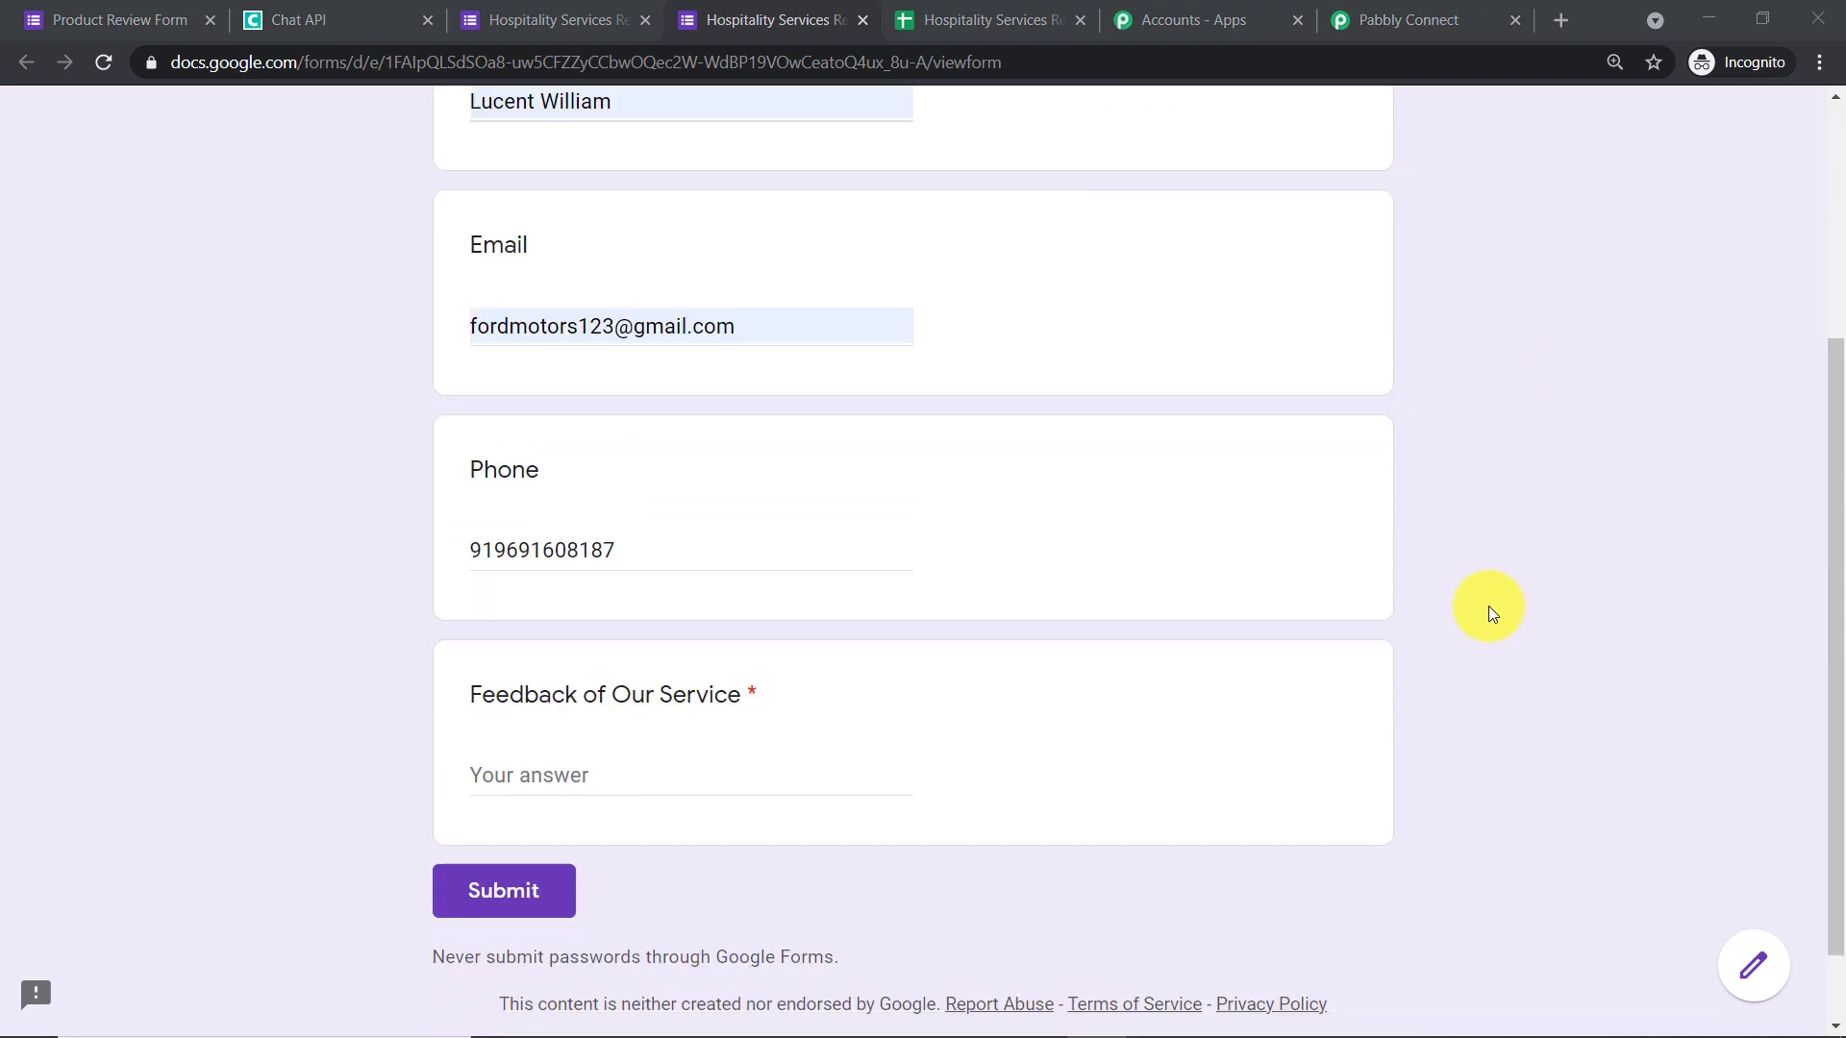
- Answer "Feedback of Our Service" with "Excellent Services" and review the form's answers
click(617, 774)
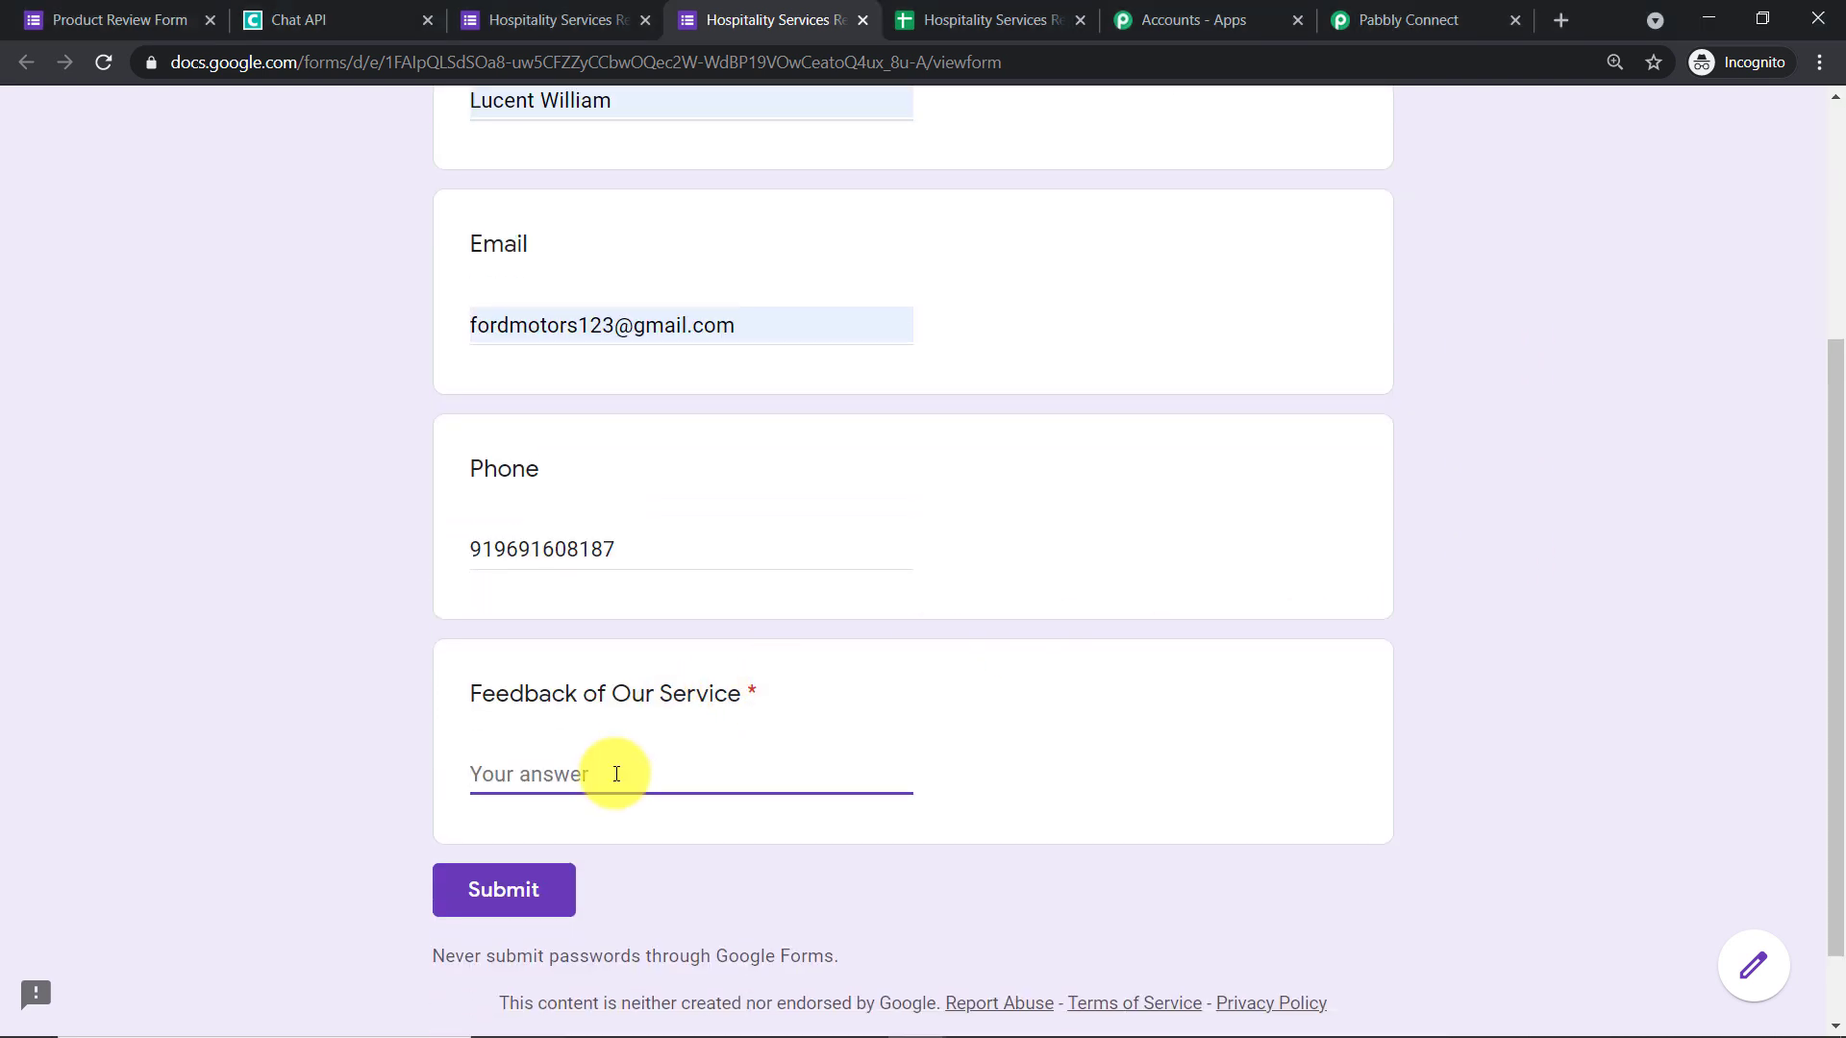
text(Excellent Services)
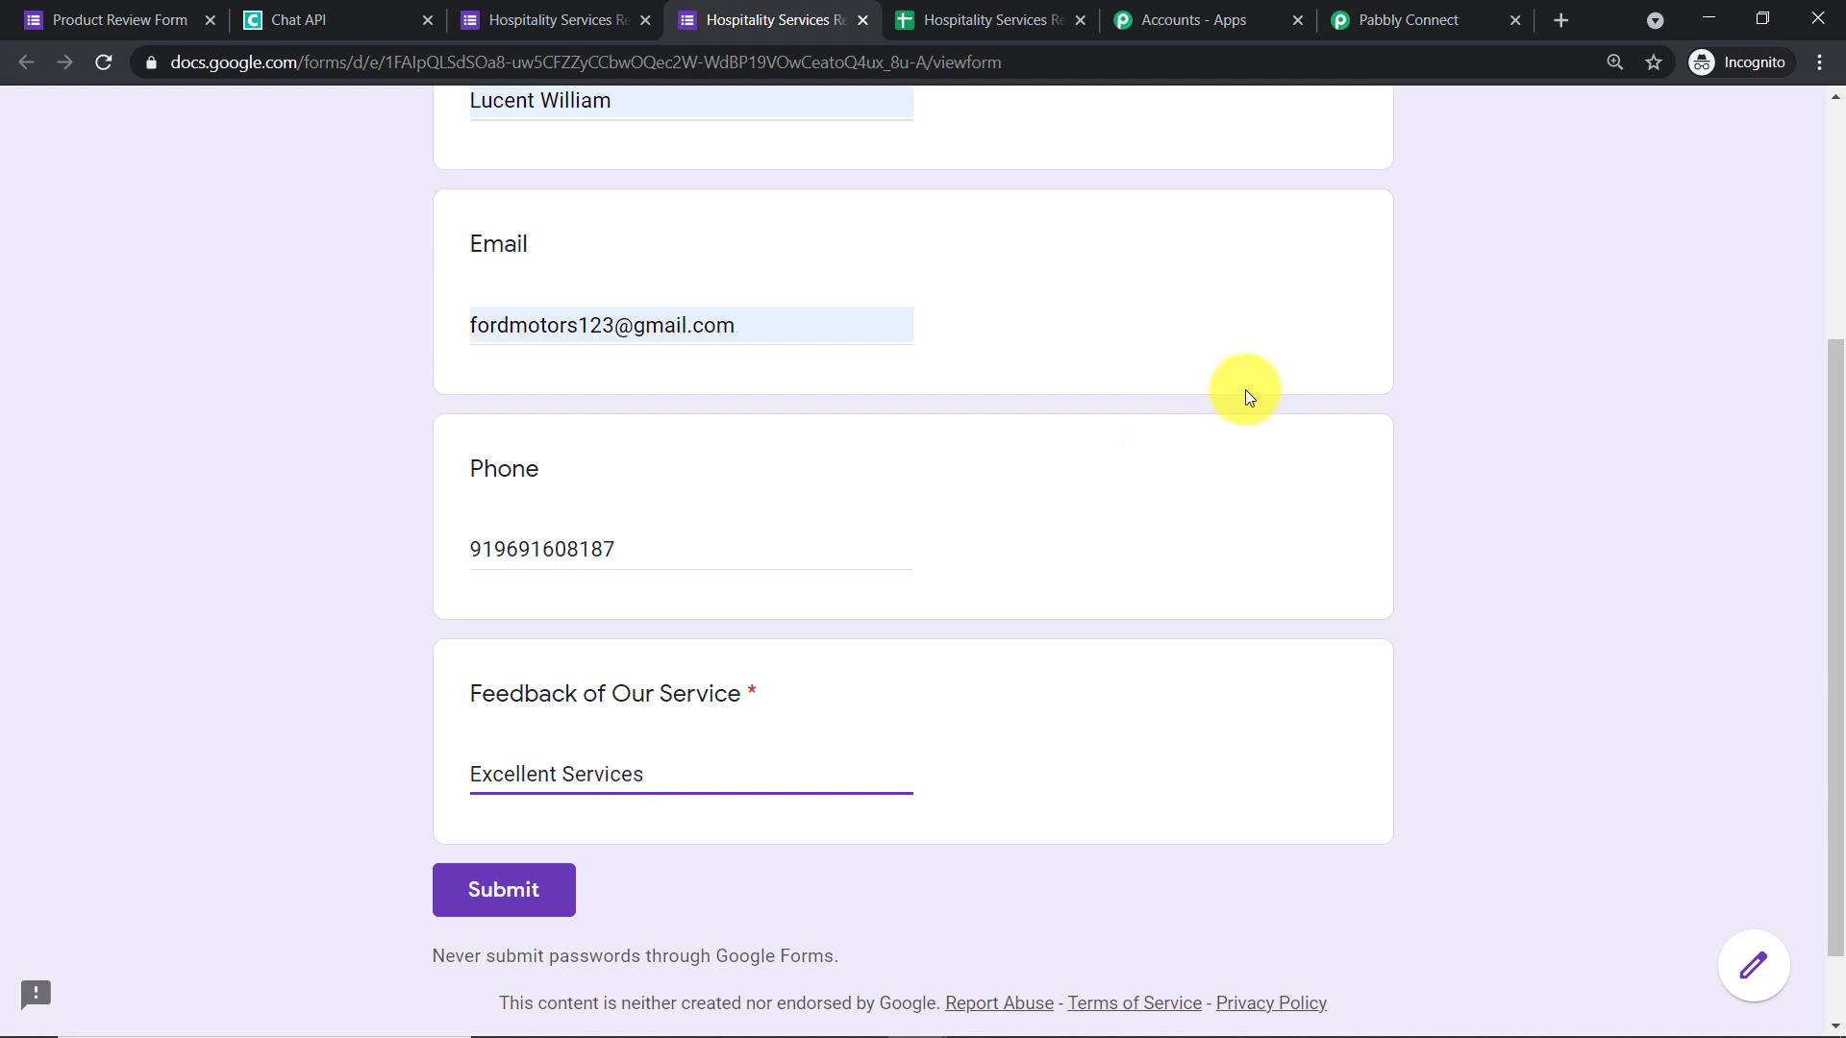
click(1543, 367)
scroll(1540, 371, up, 3)
scroll(1541, 371, down, 3)
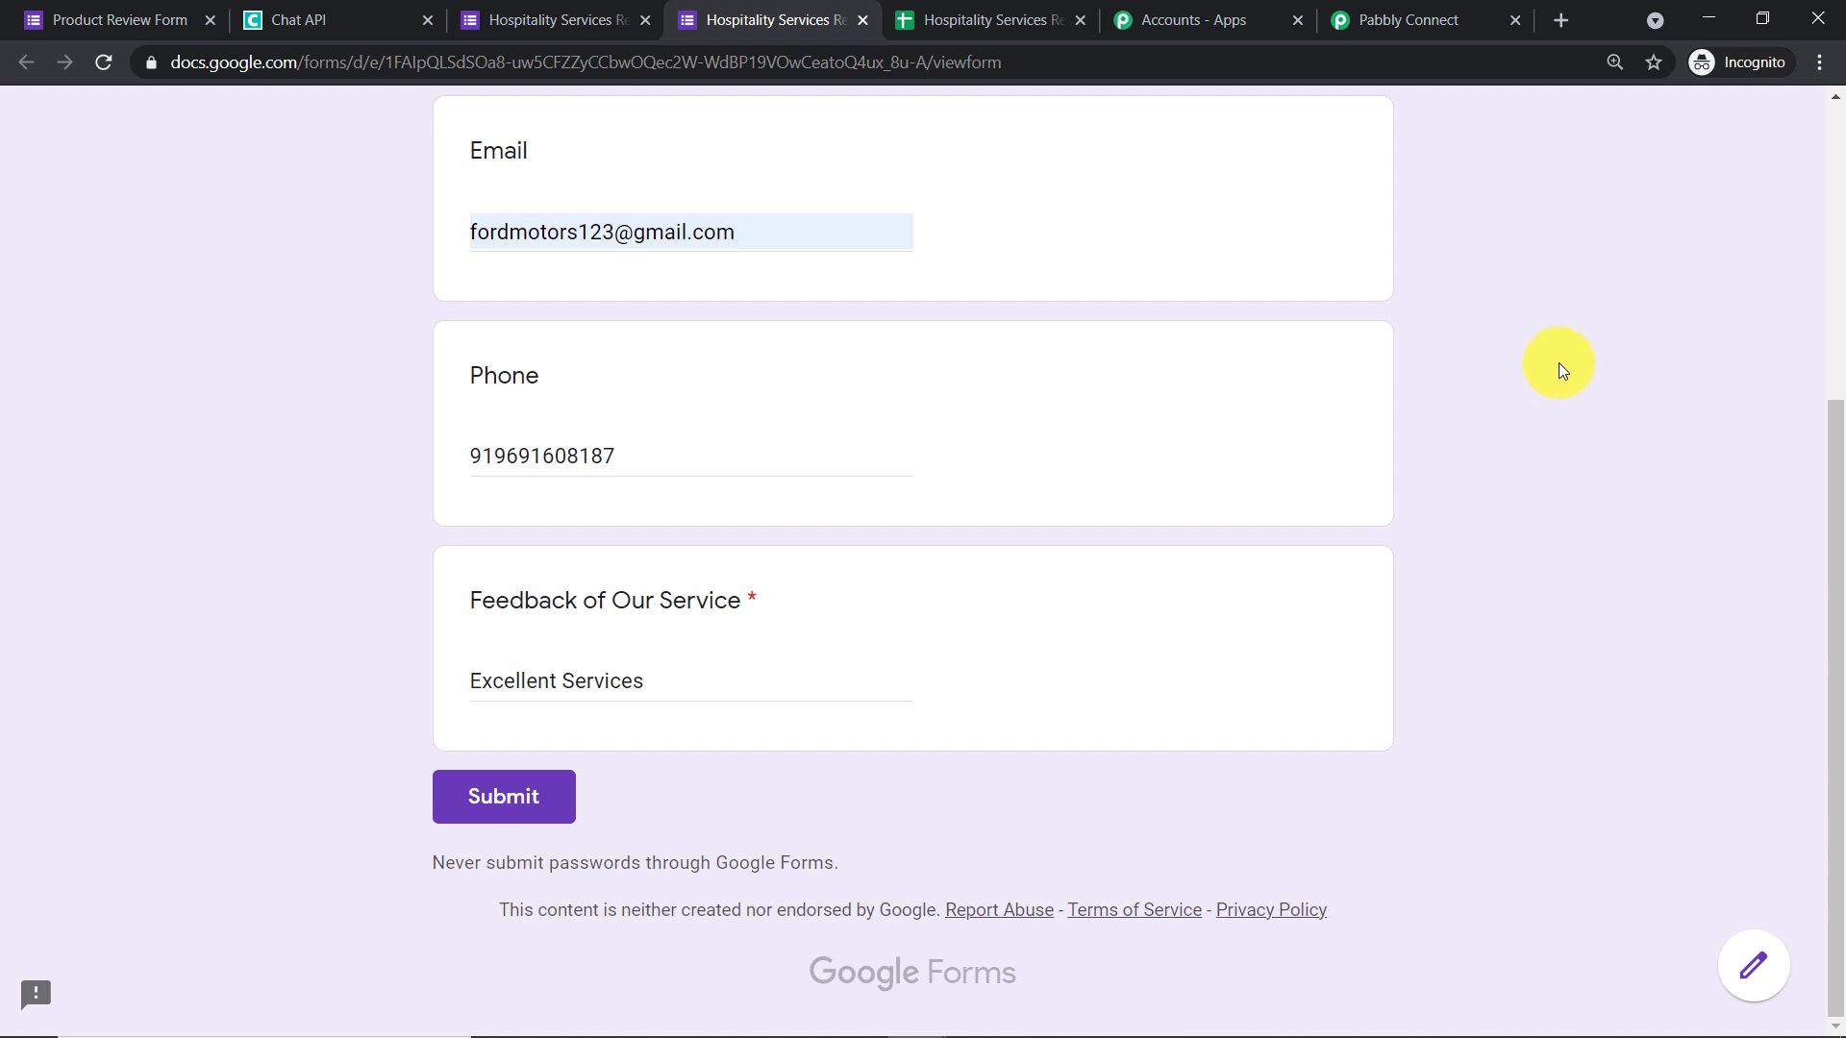
scroll(731, 682, up, 1)
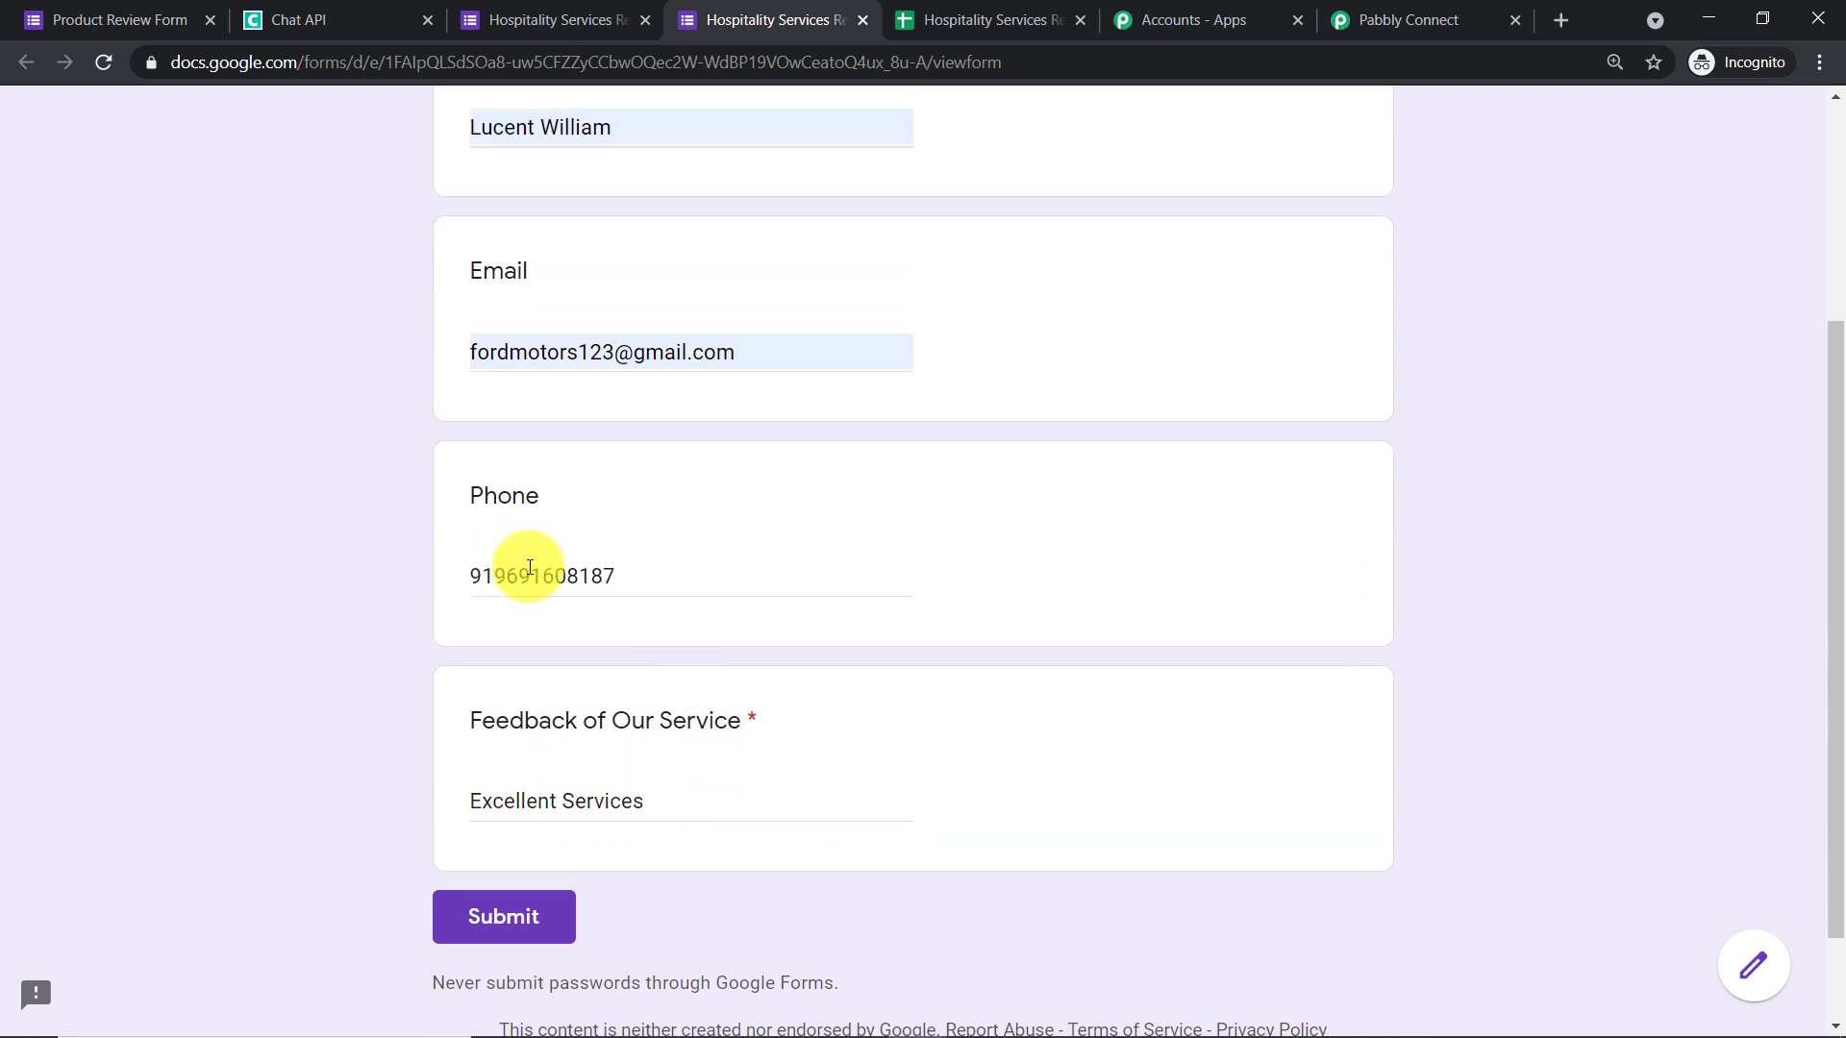
scroll(611, 569, up, 2)
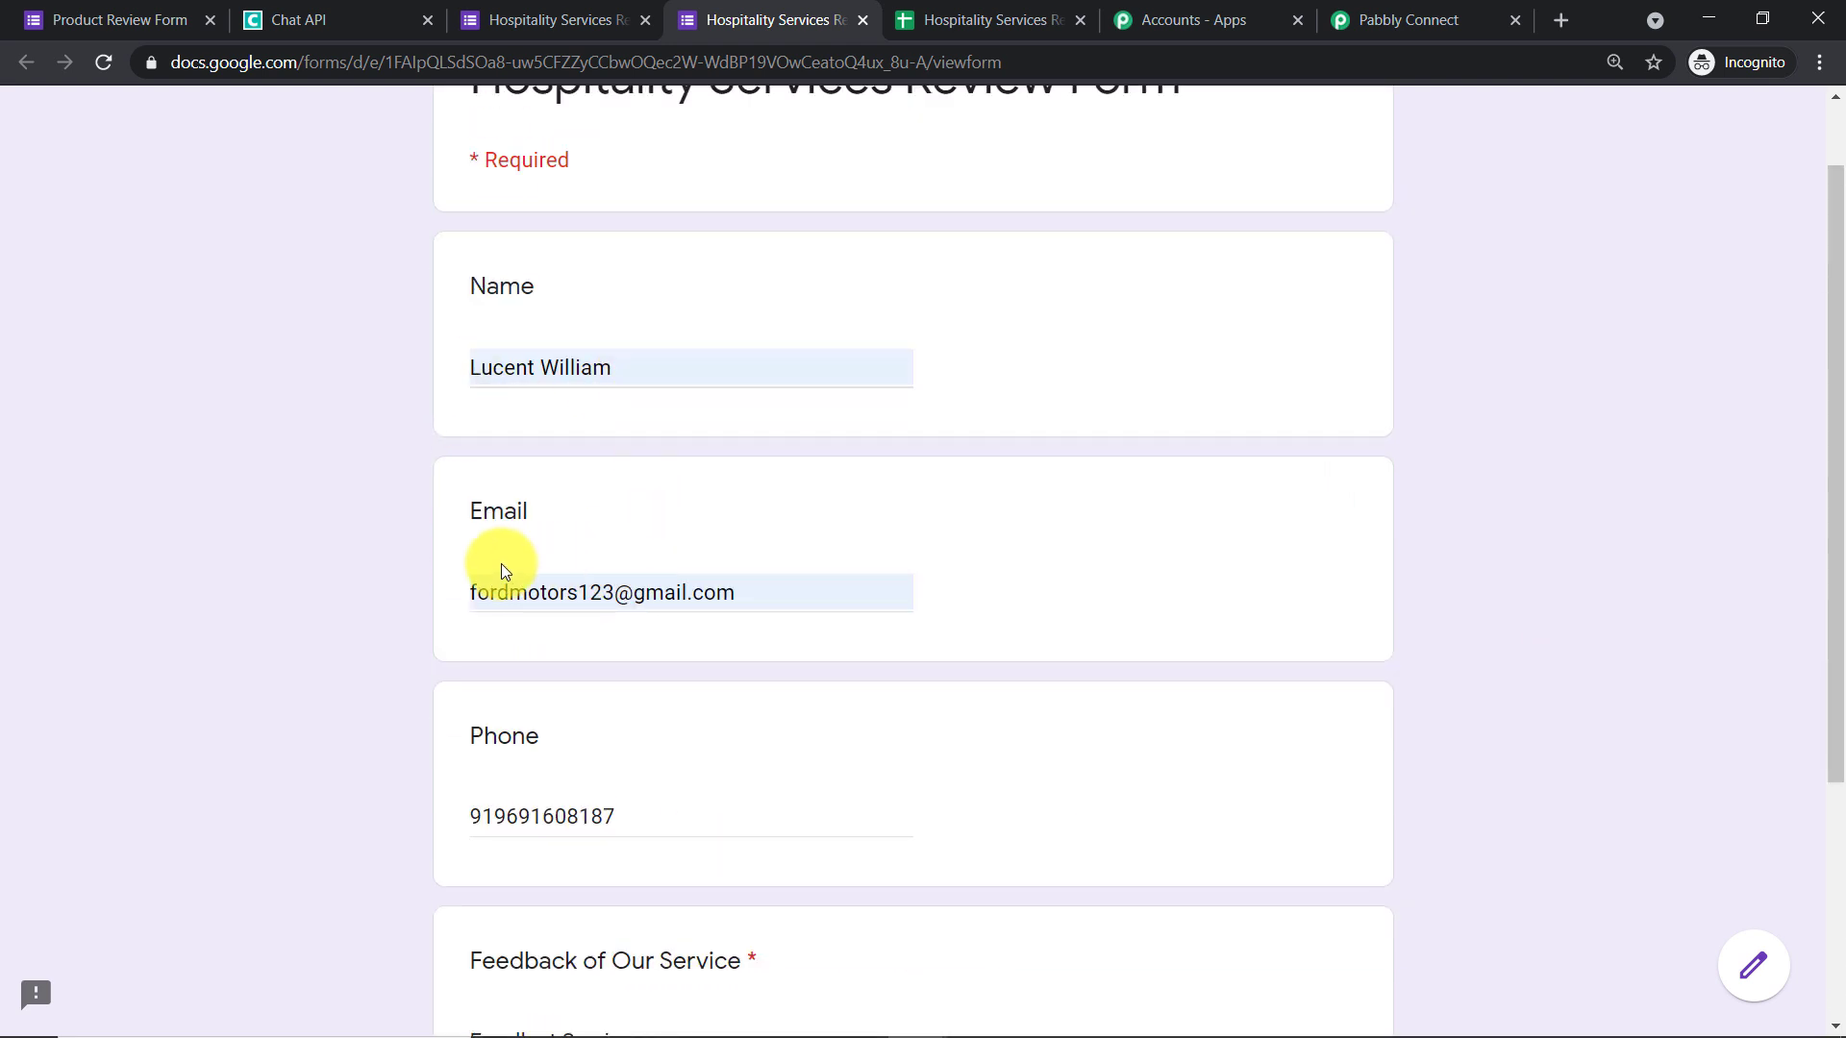
scroll(686, 587, down, 2)
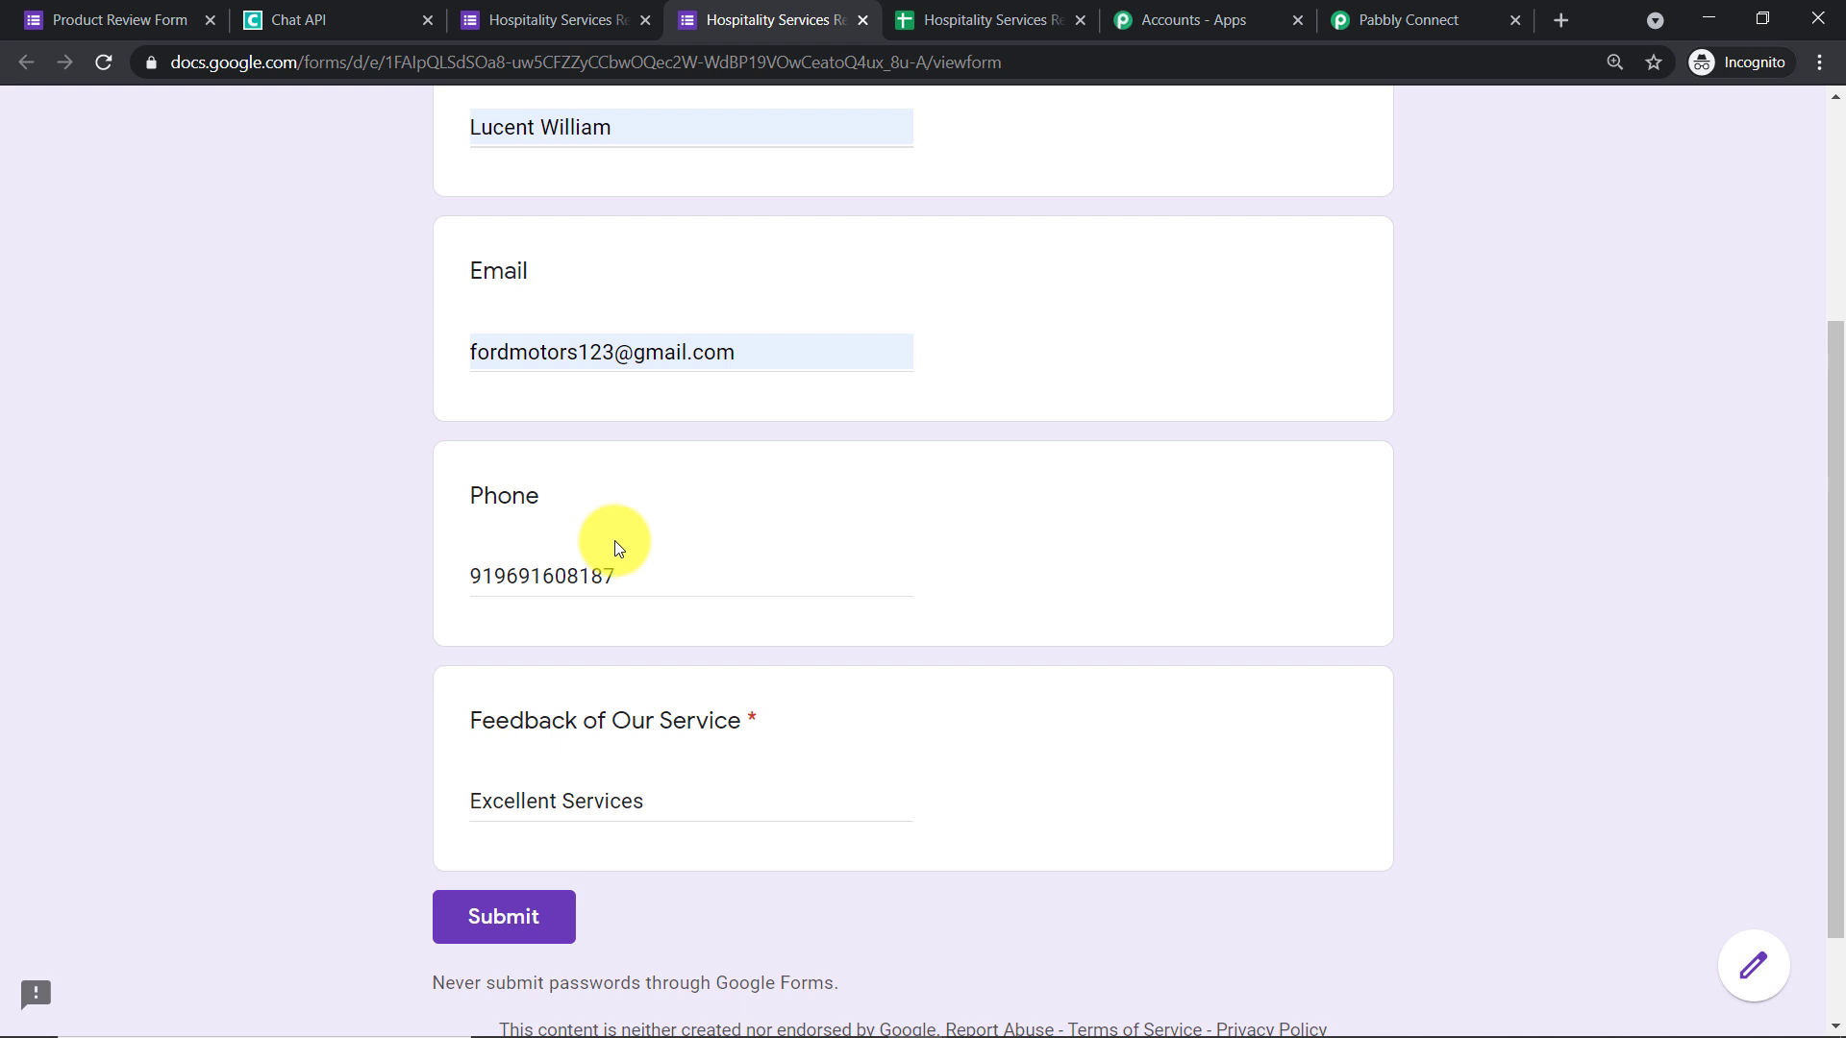
- Submit the test response and check the new entry in the responses spreadsheet
click(506, 915)
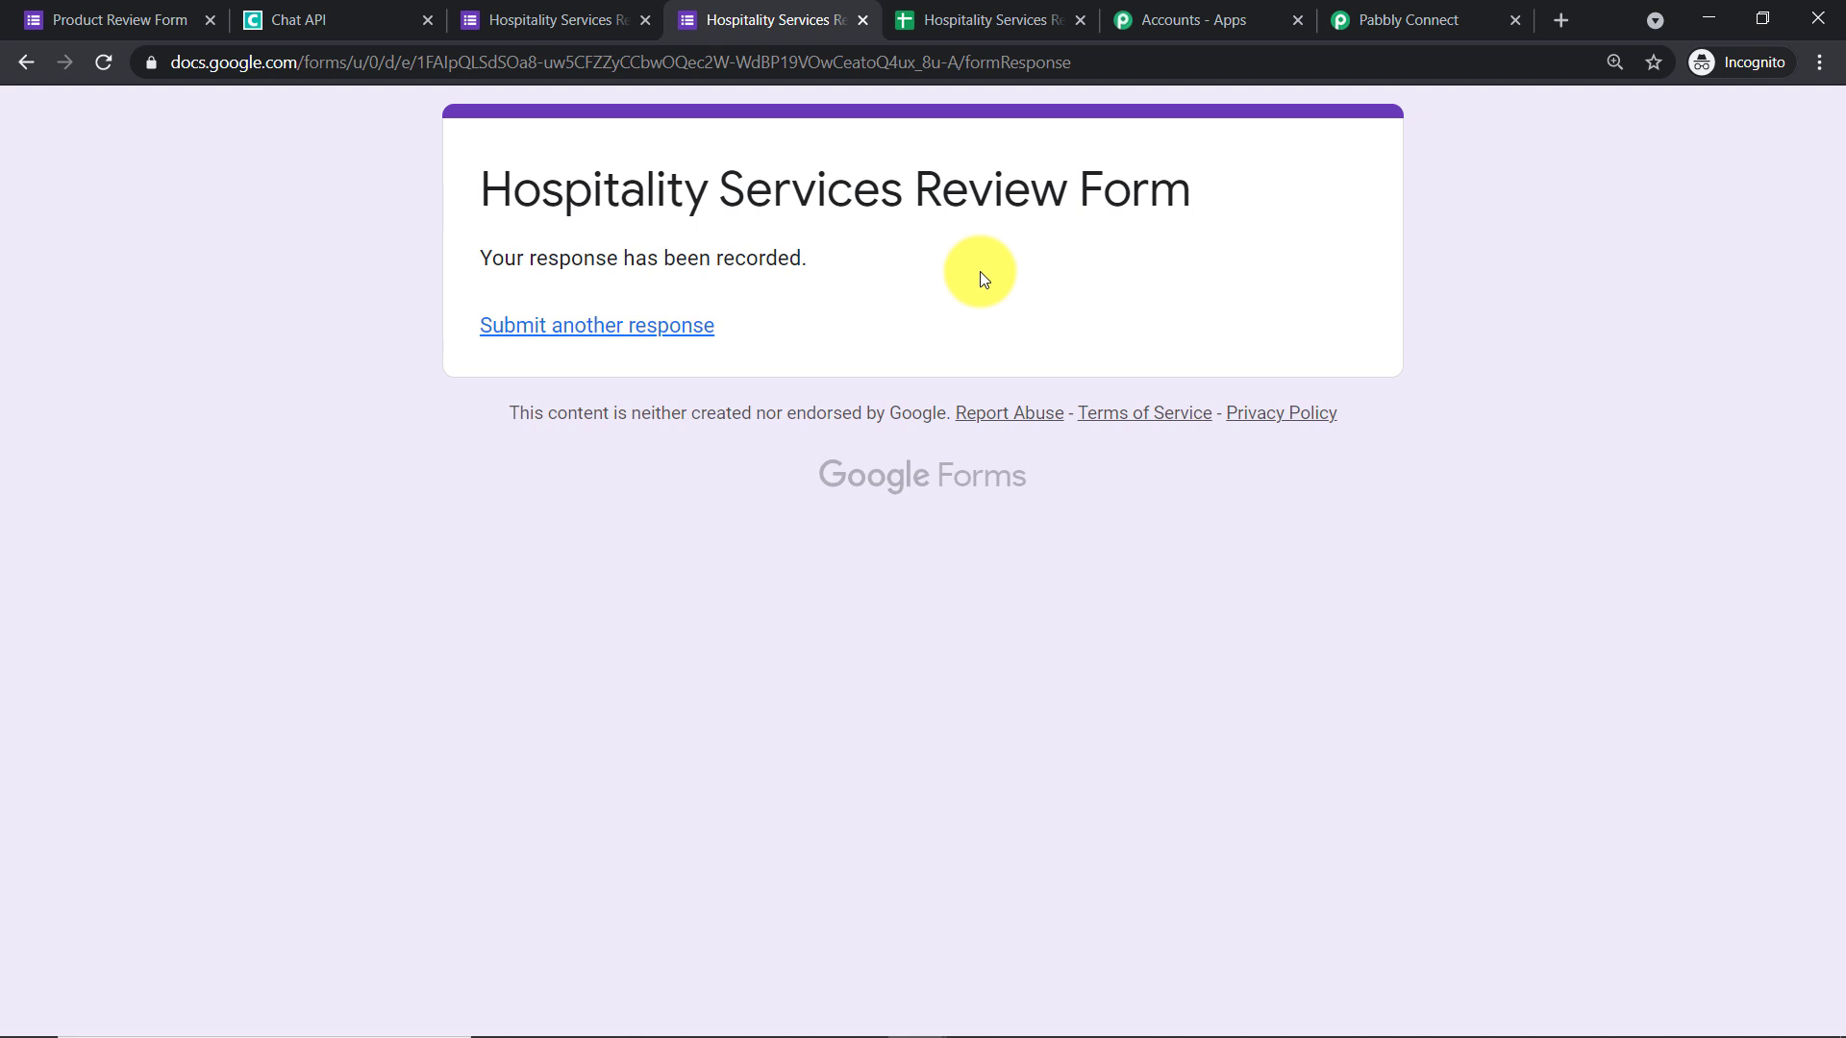
click(957, 17)
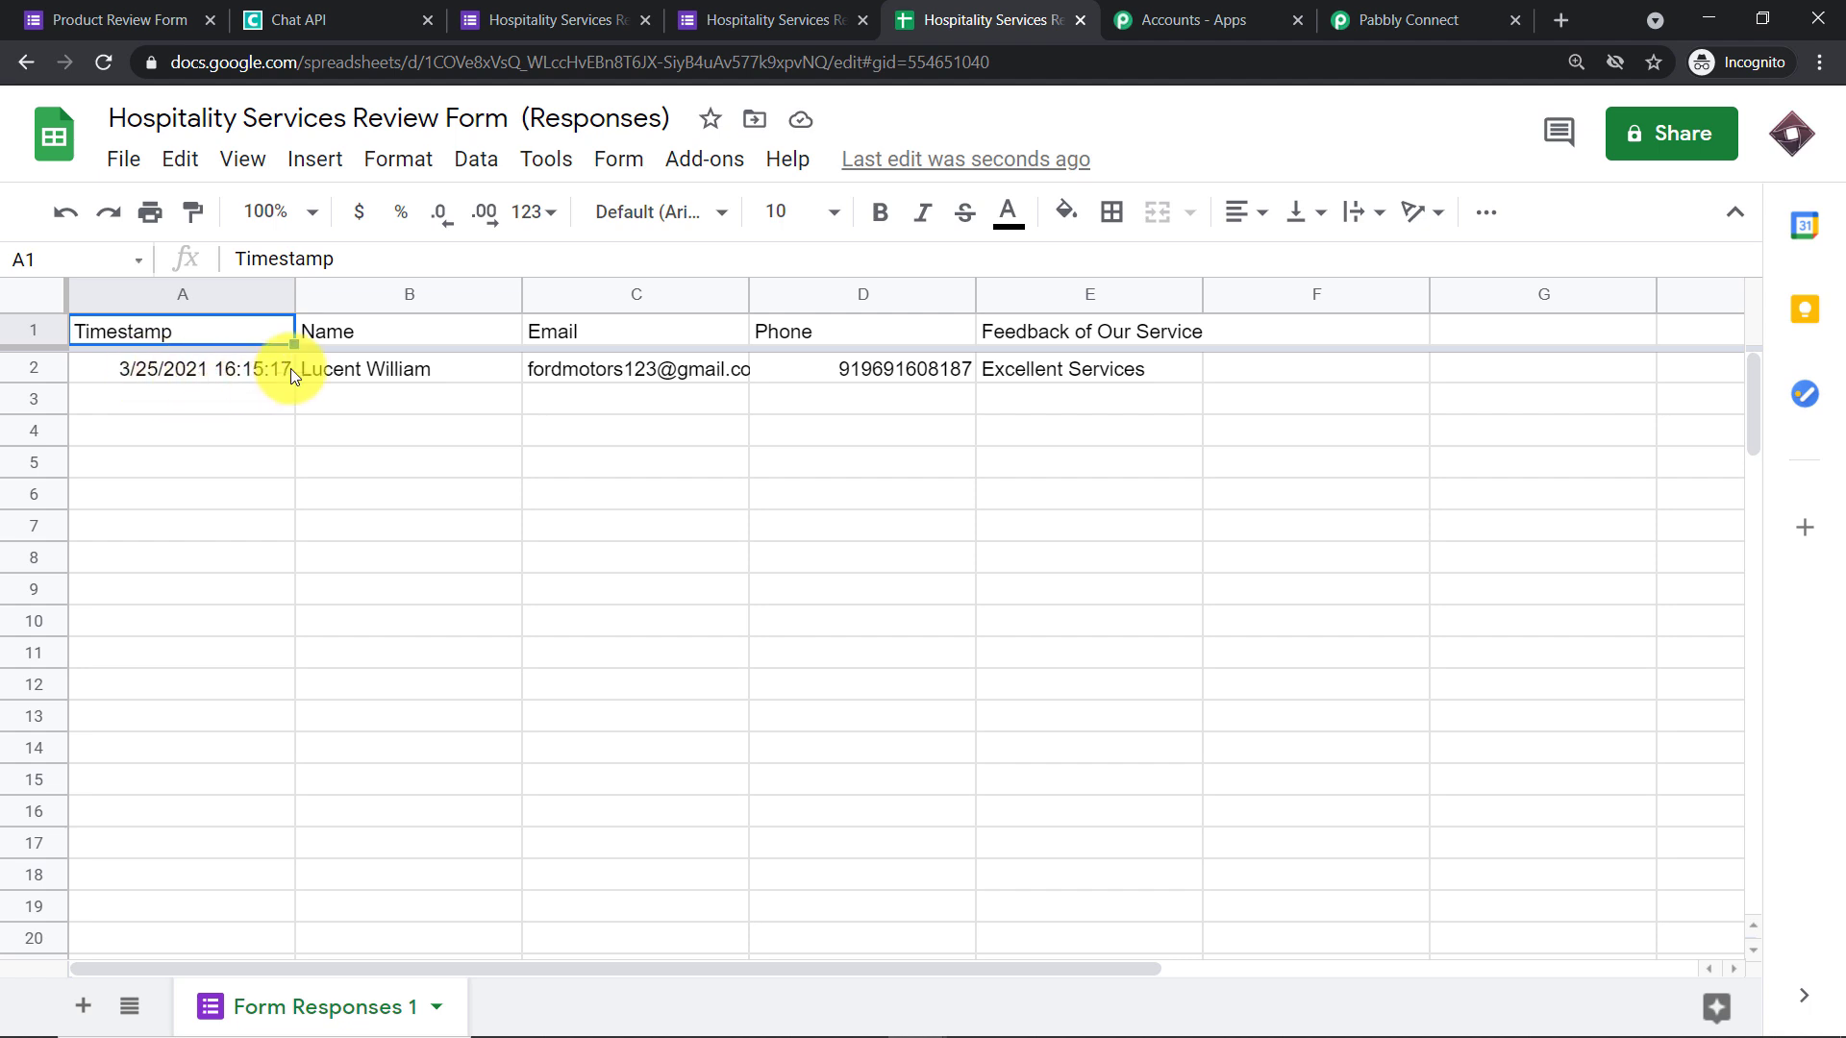
- Check the name, email and phone cells of the submitted response in the sheet
click(365, 371)
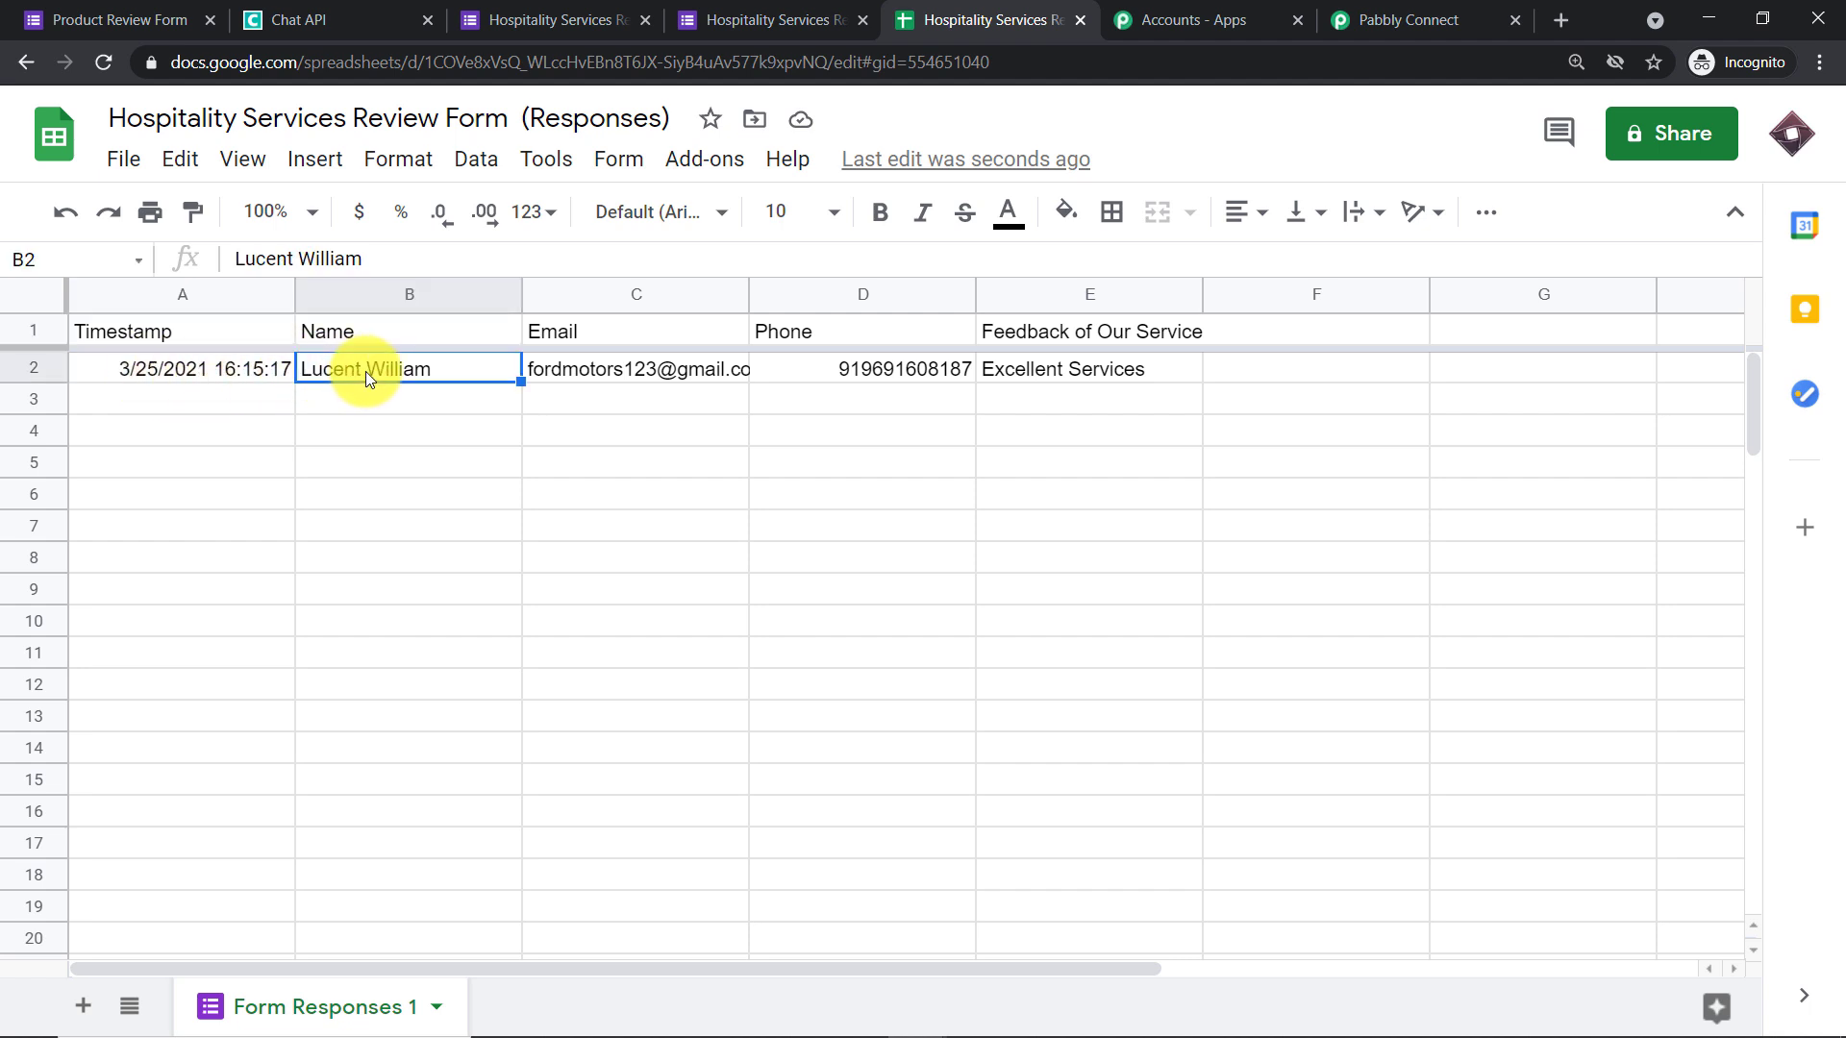
click(560, 378)
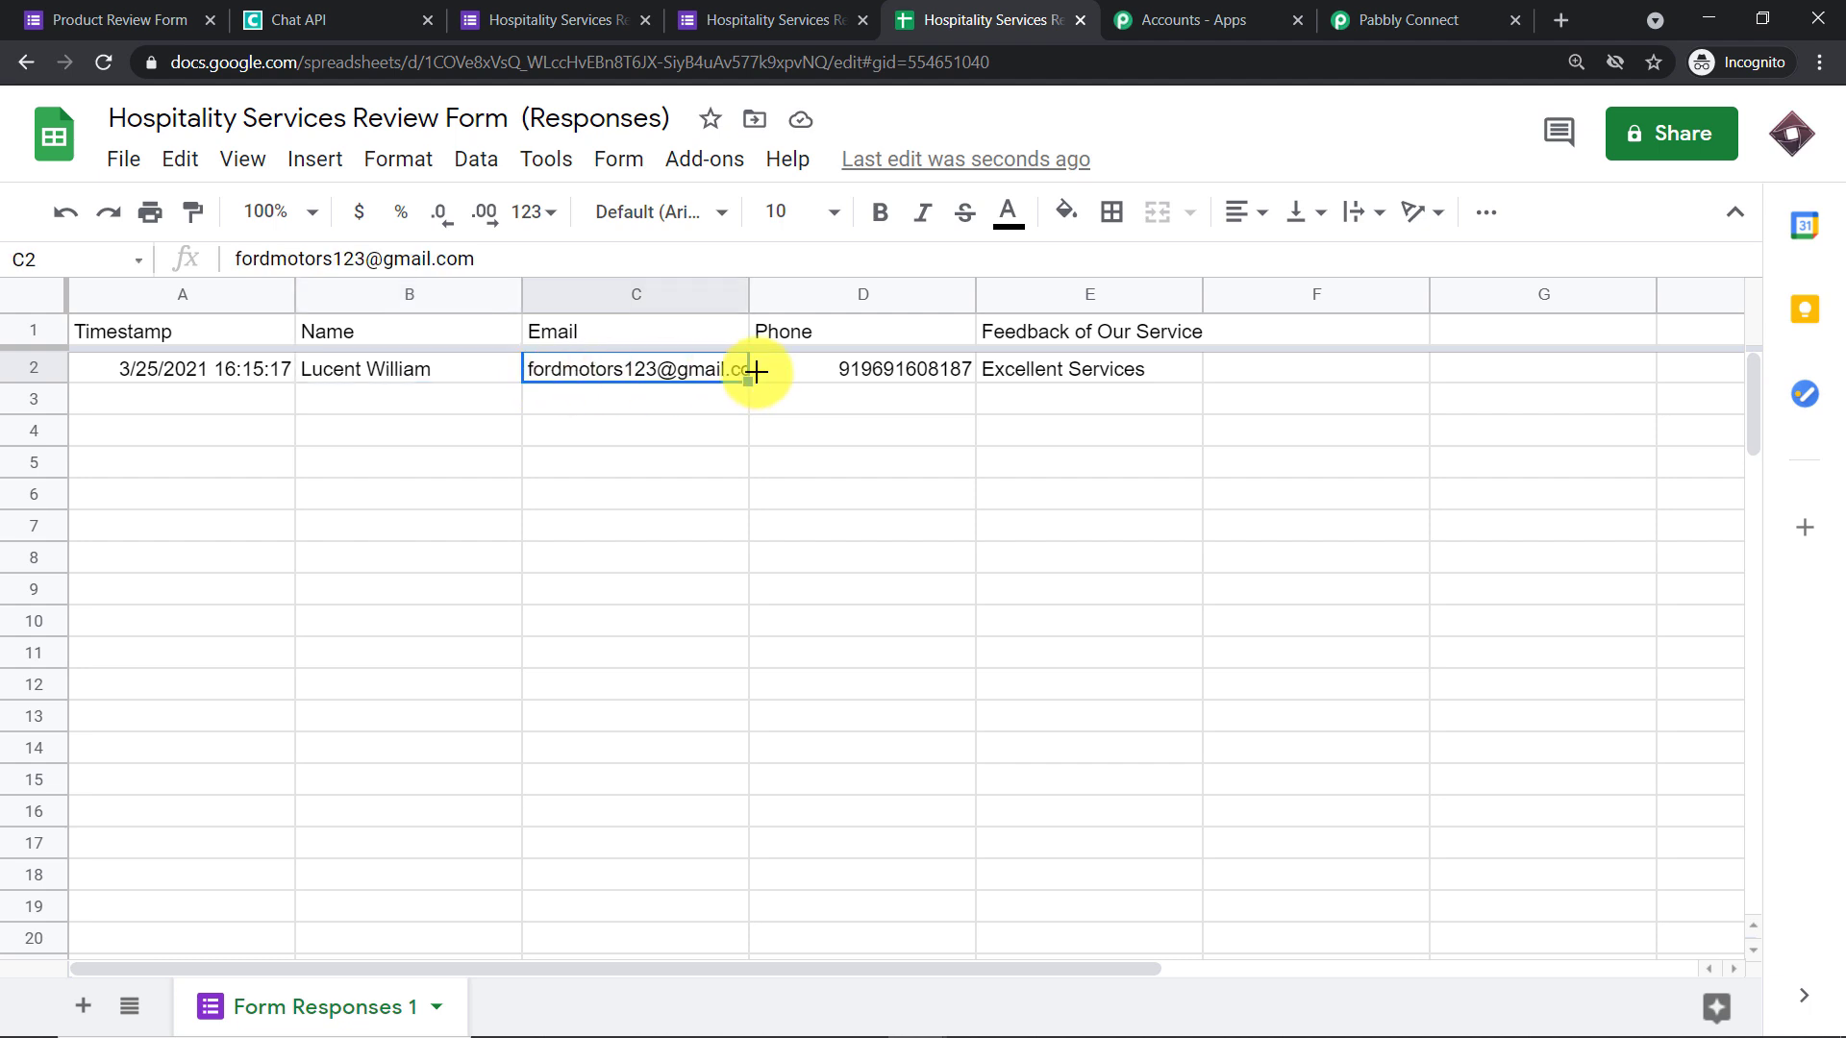
click(855, 368)
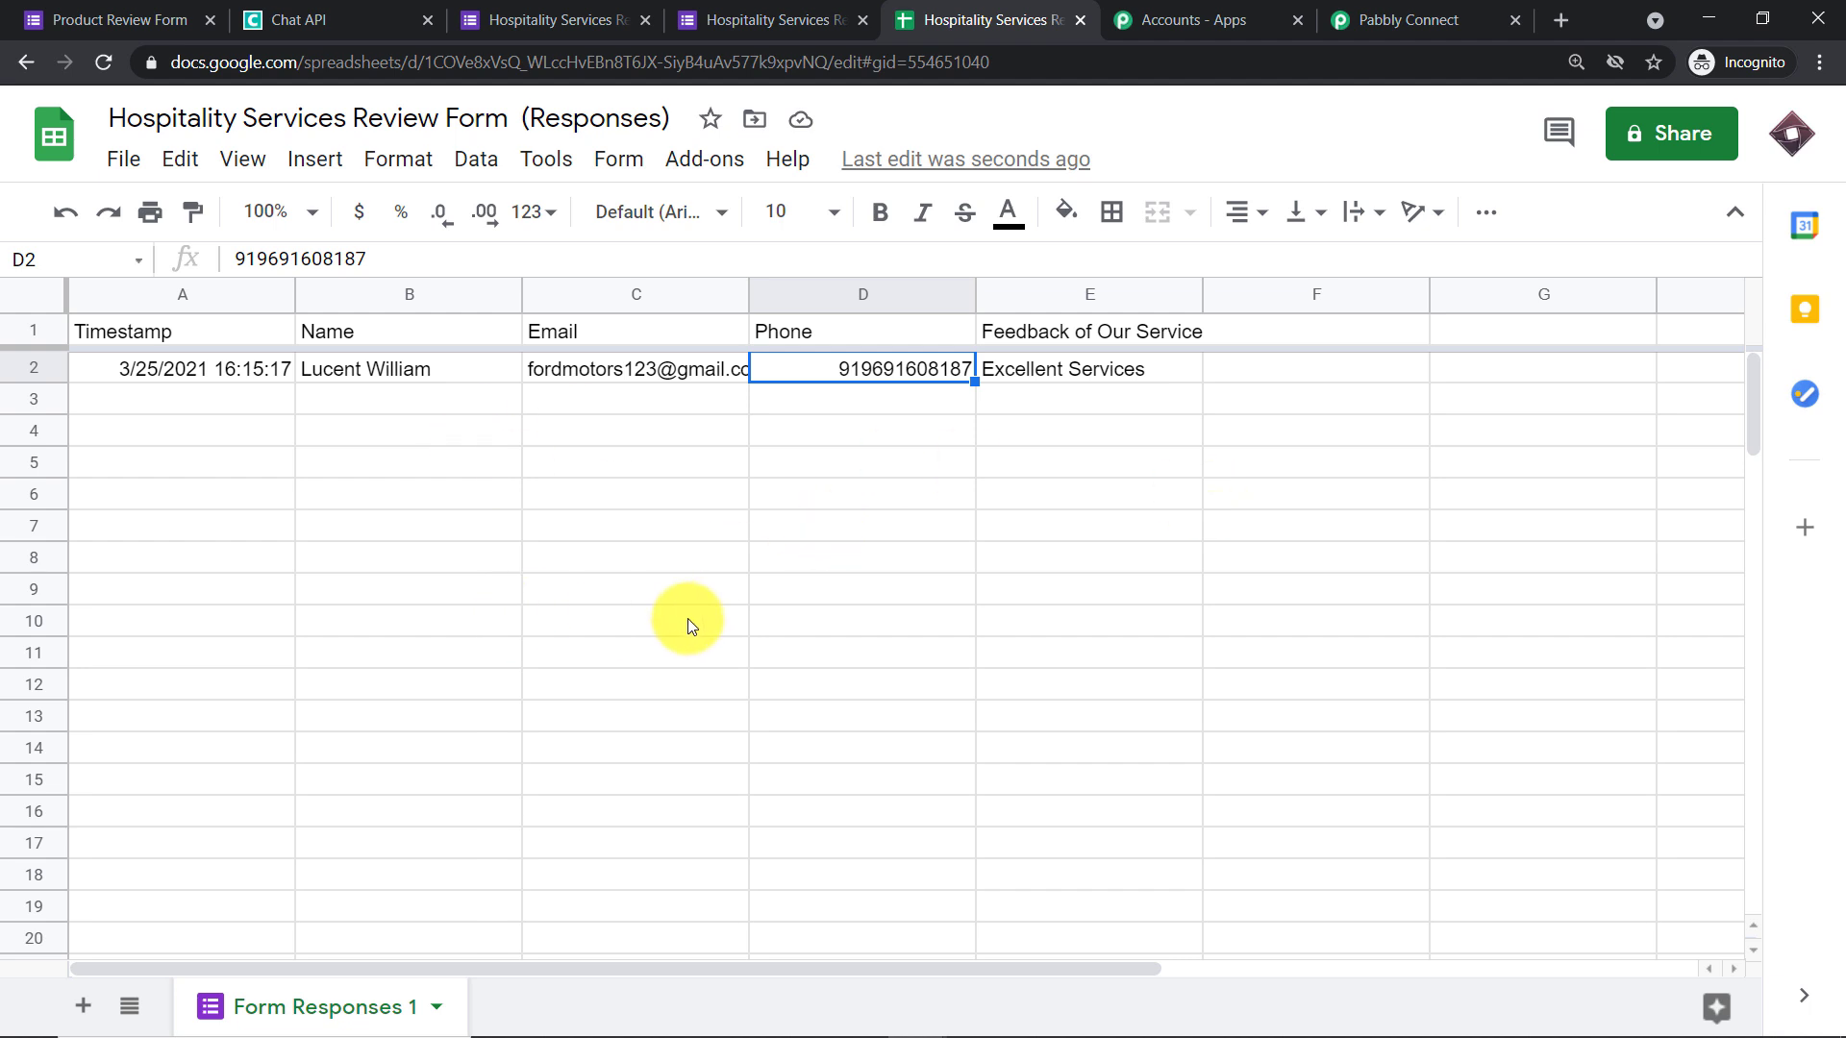
- Switch to the Pabbly Connect workflow and compare the captured webhook response fields with the submitted form answers
click(1388, 17)
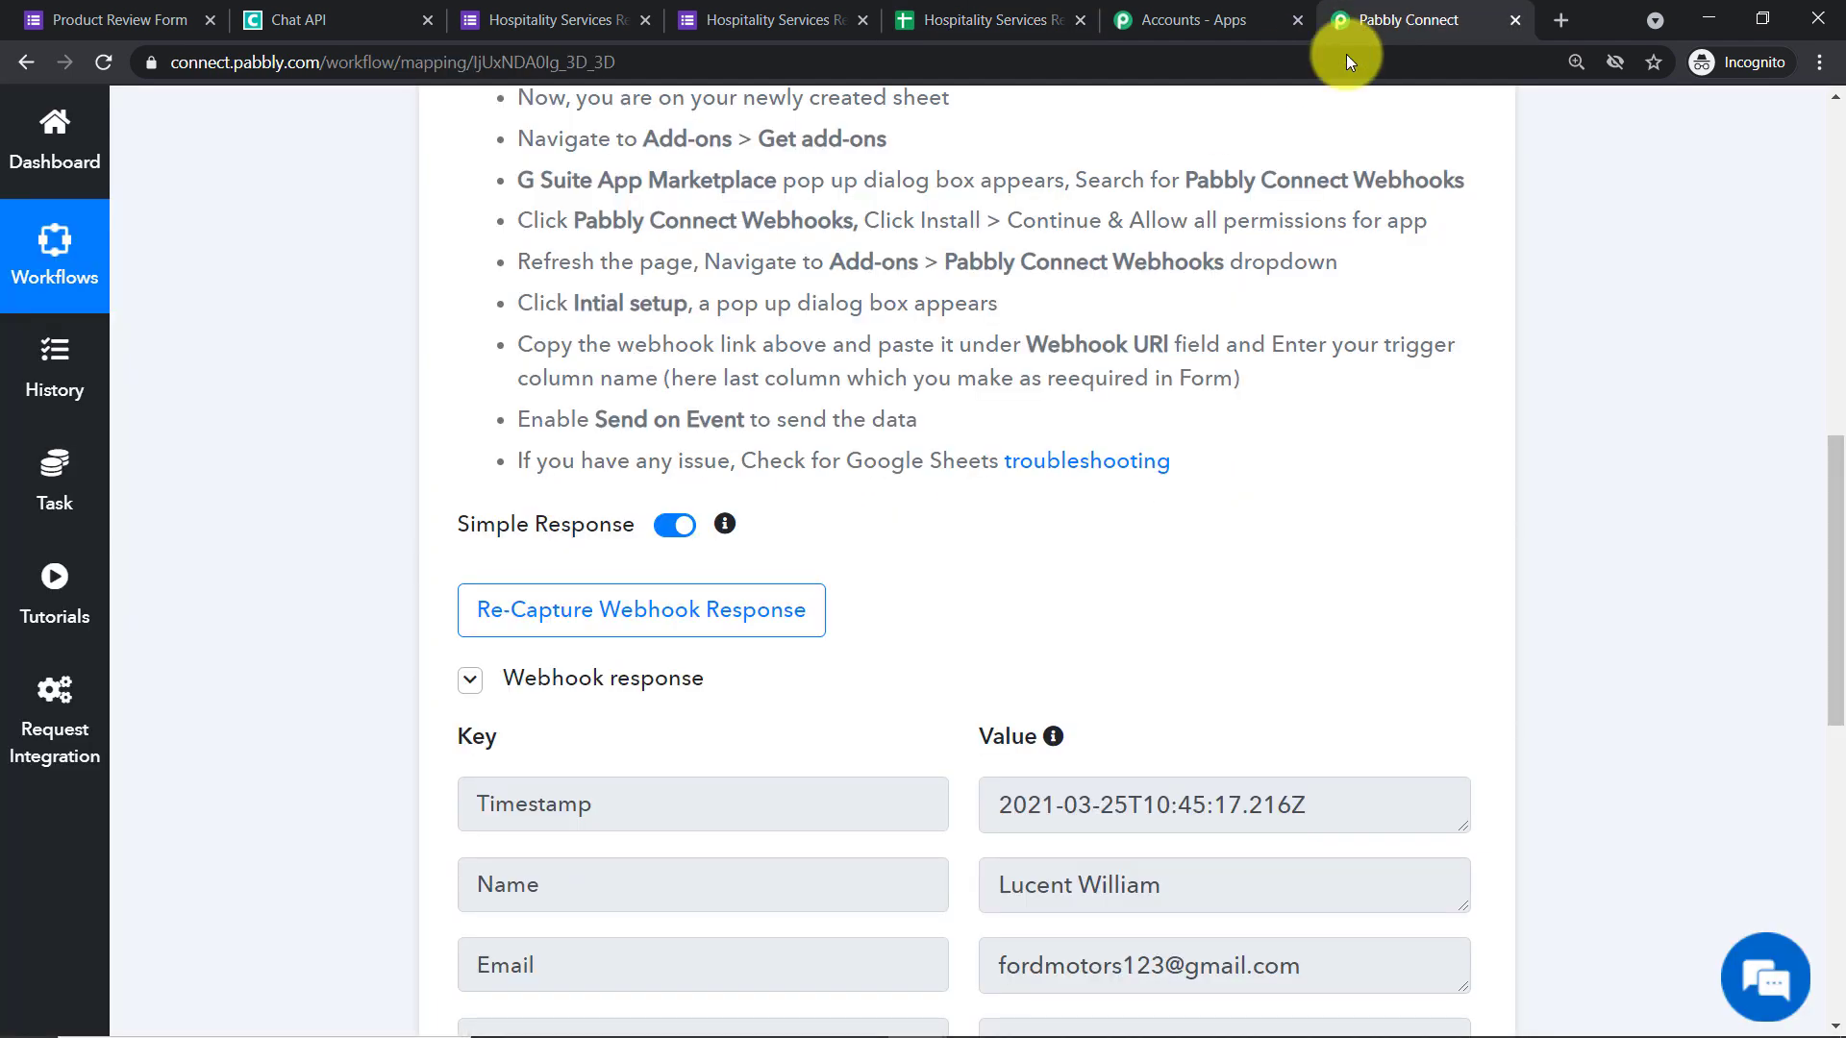
scroll(1075, 496, down, 4)
scroll(1075, 496, down, 1)
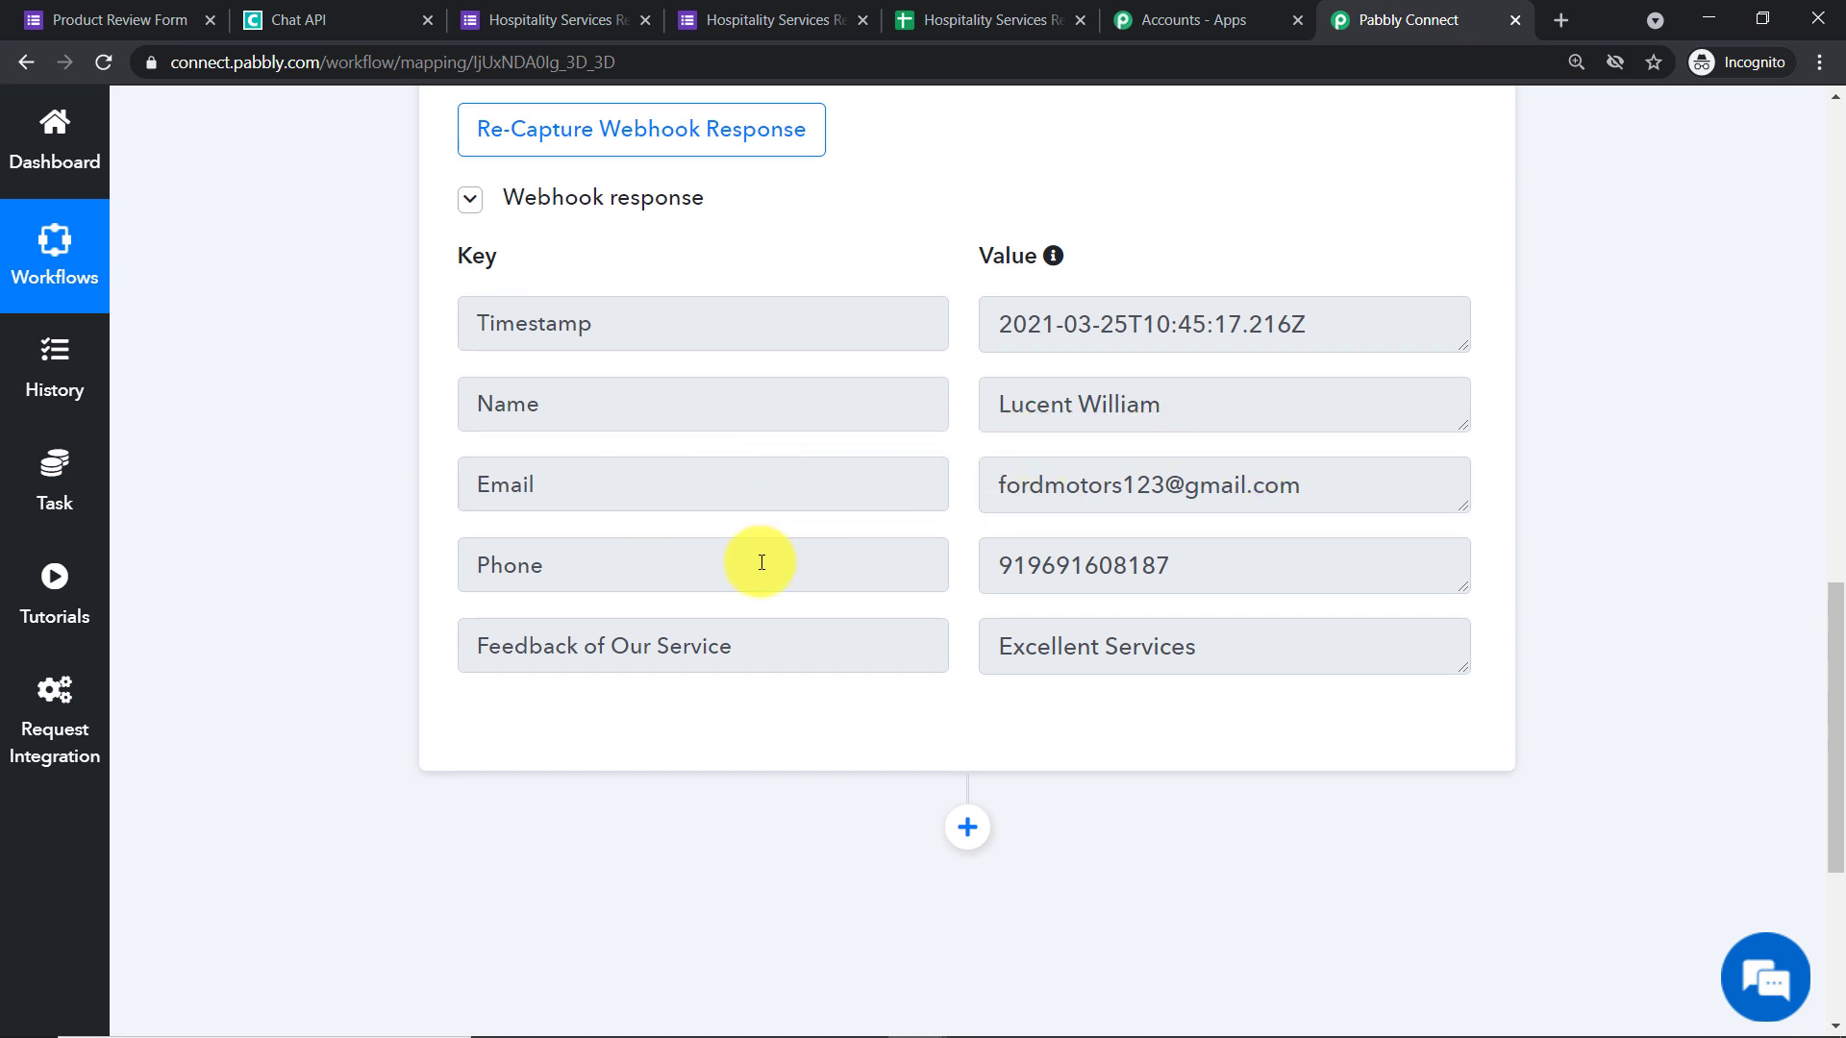
scroll(758, 564, down, 1)
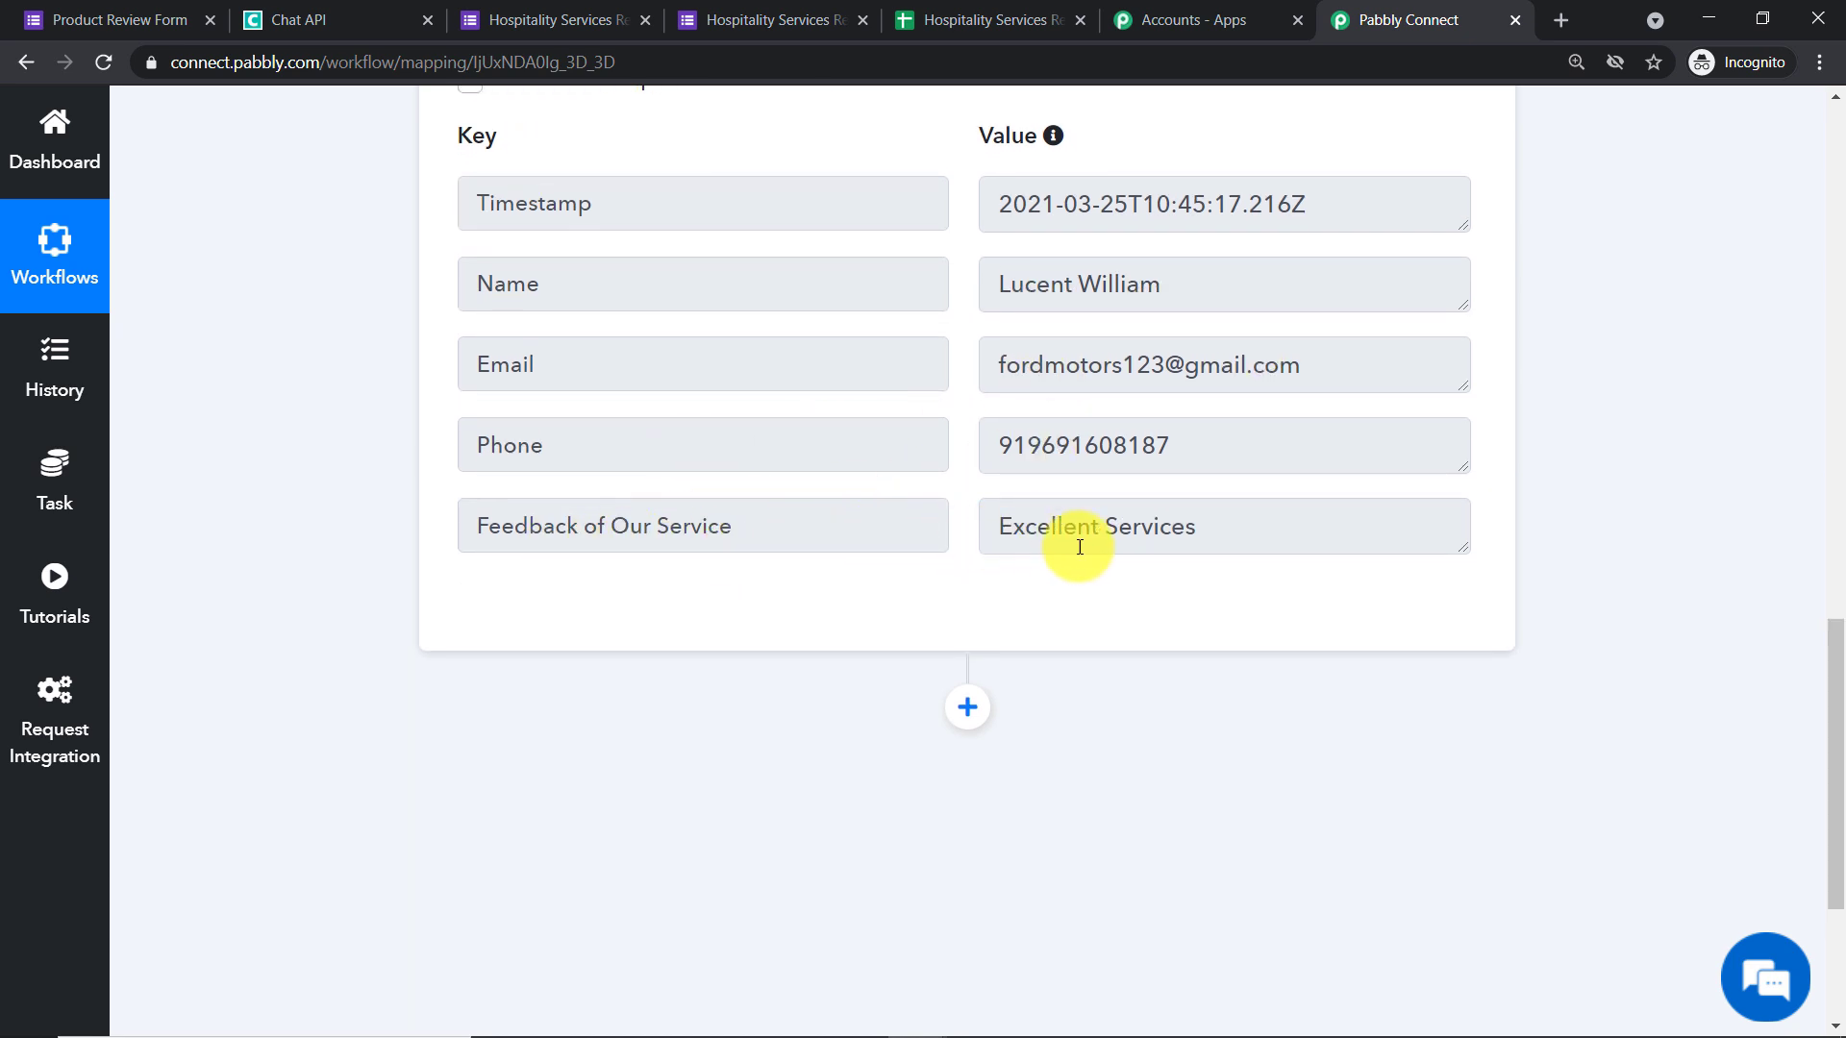
scroll(1103, 557, down, 1)
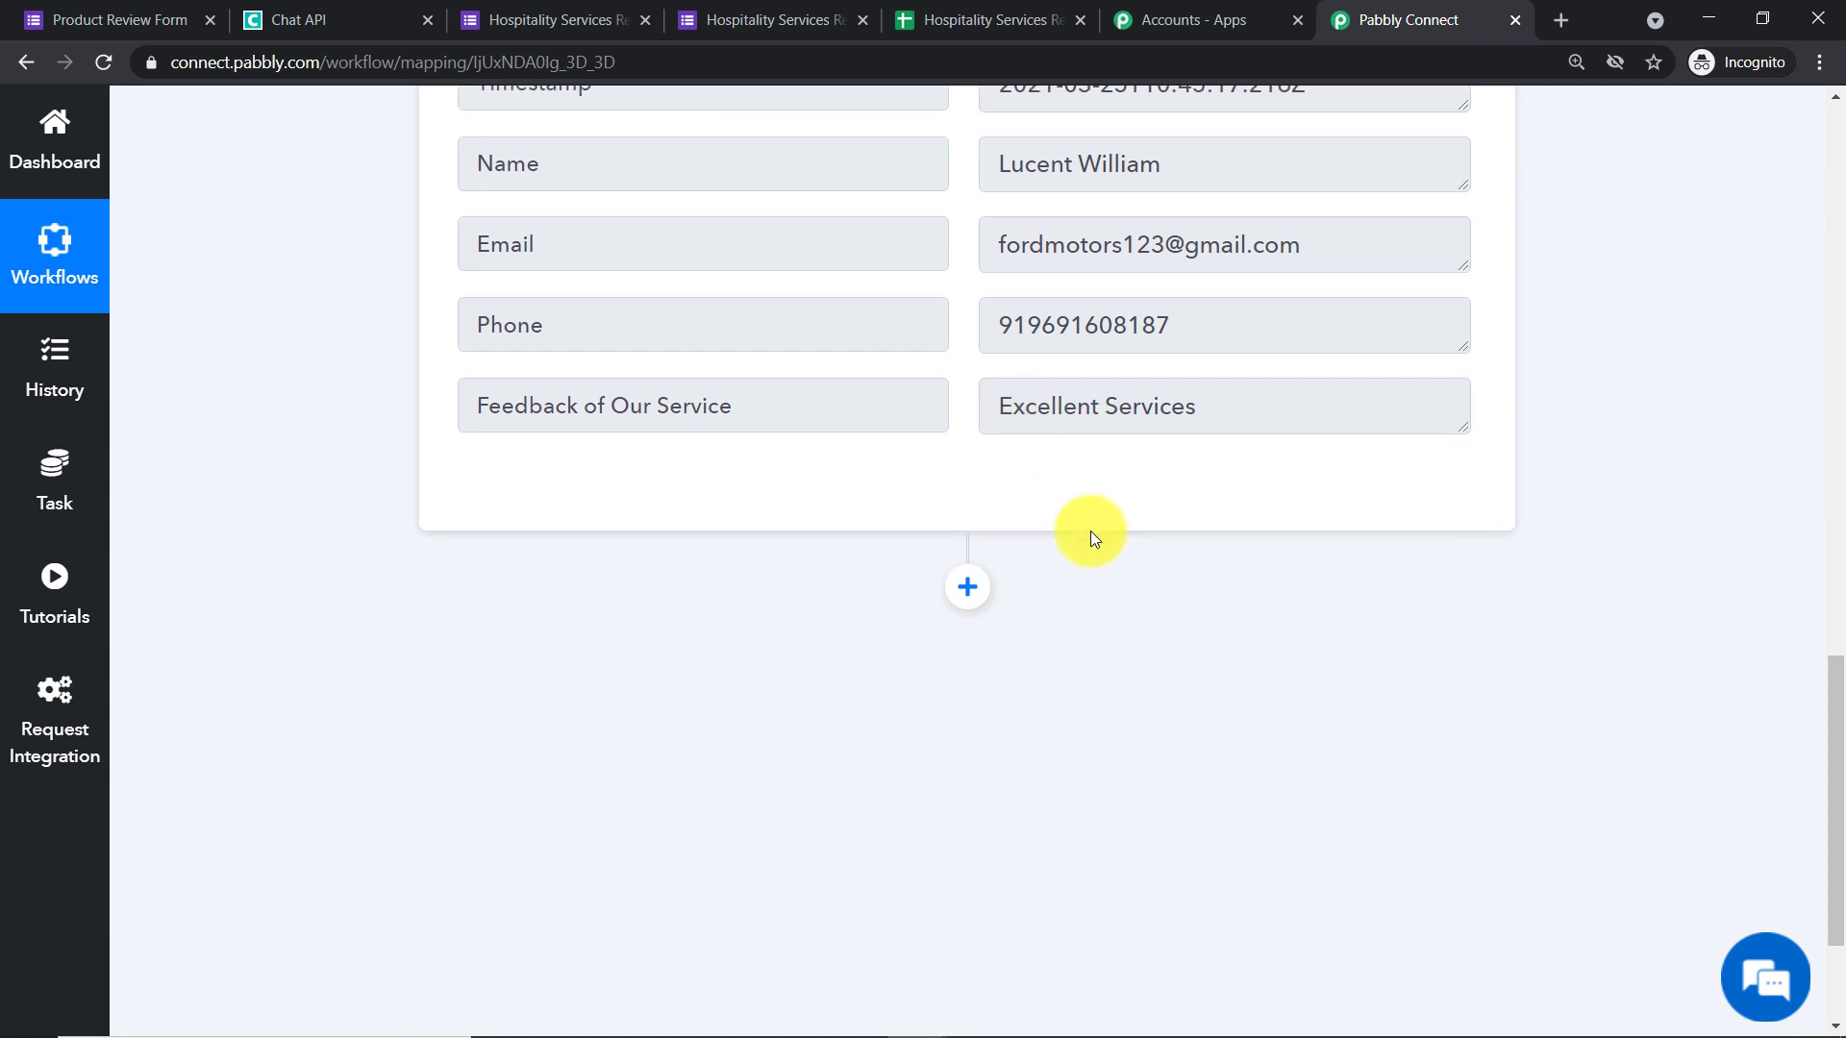
- Add an action step after the Google Forms trigger using the Chat API app with the Send Message event
click(966, 587)
scroll(1148, 556, down, 2)
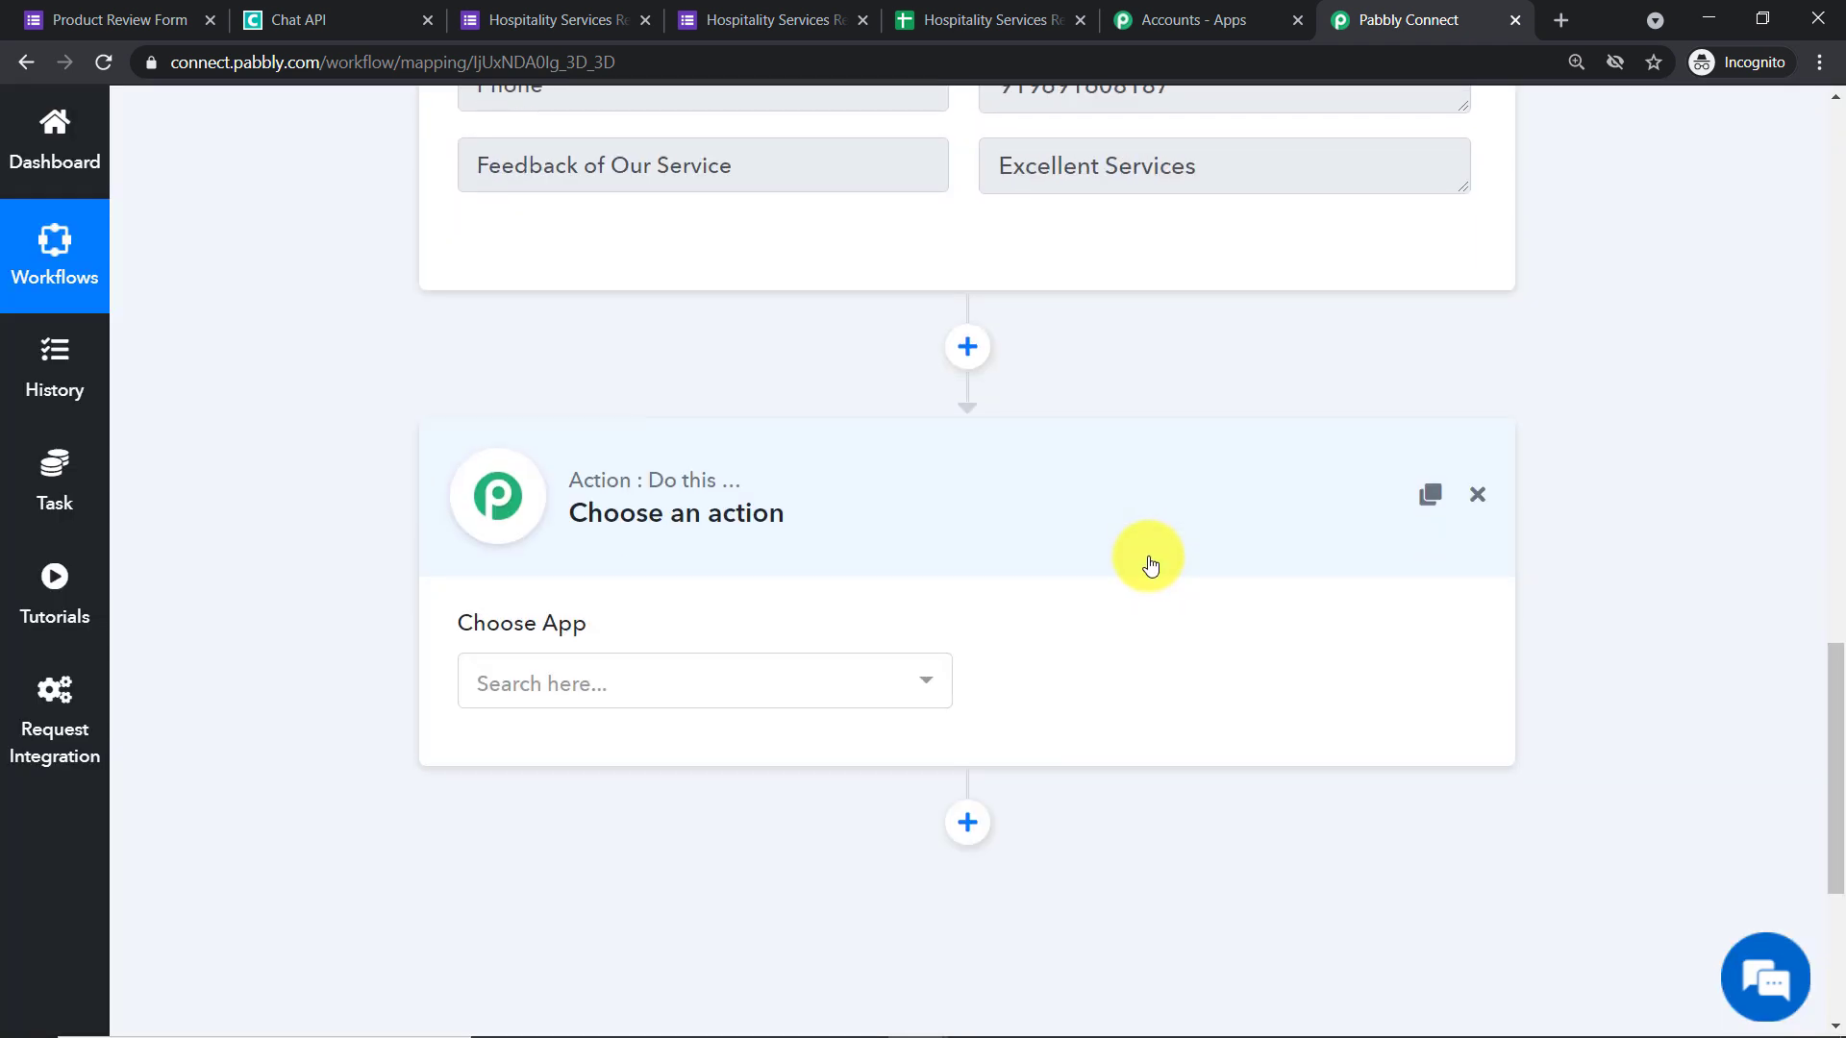
click(671, 687)
text(chat)
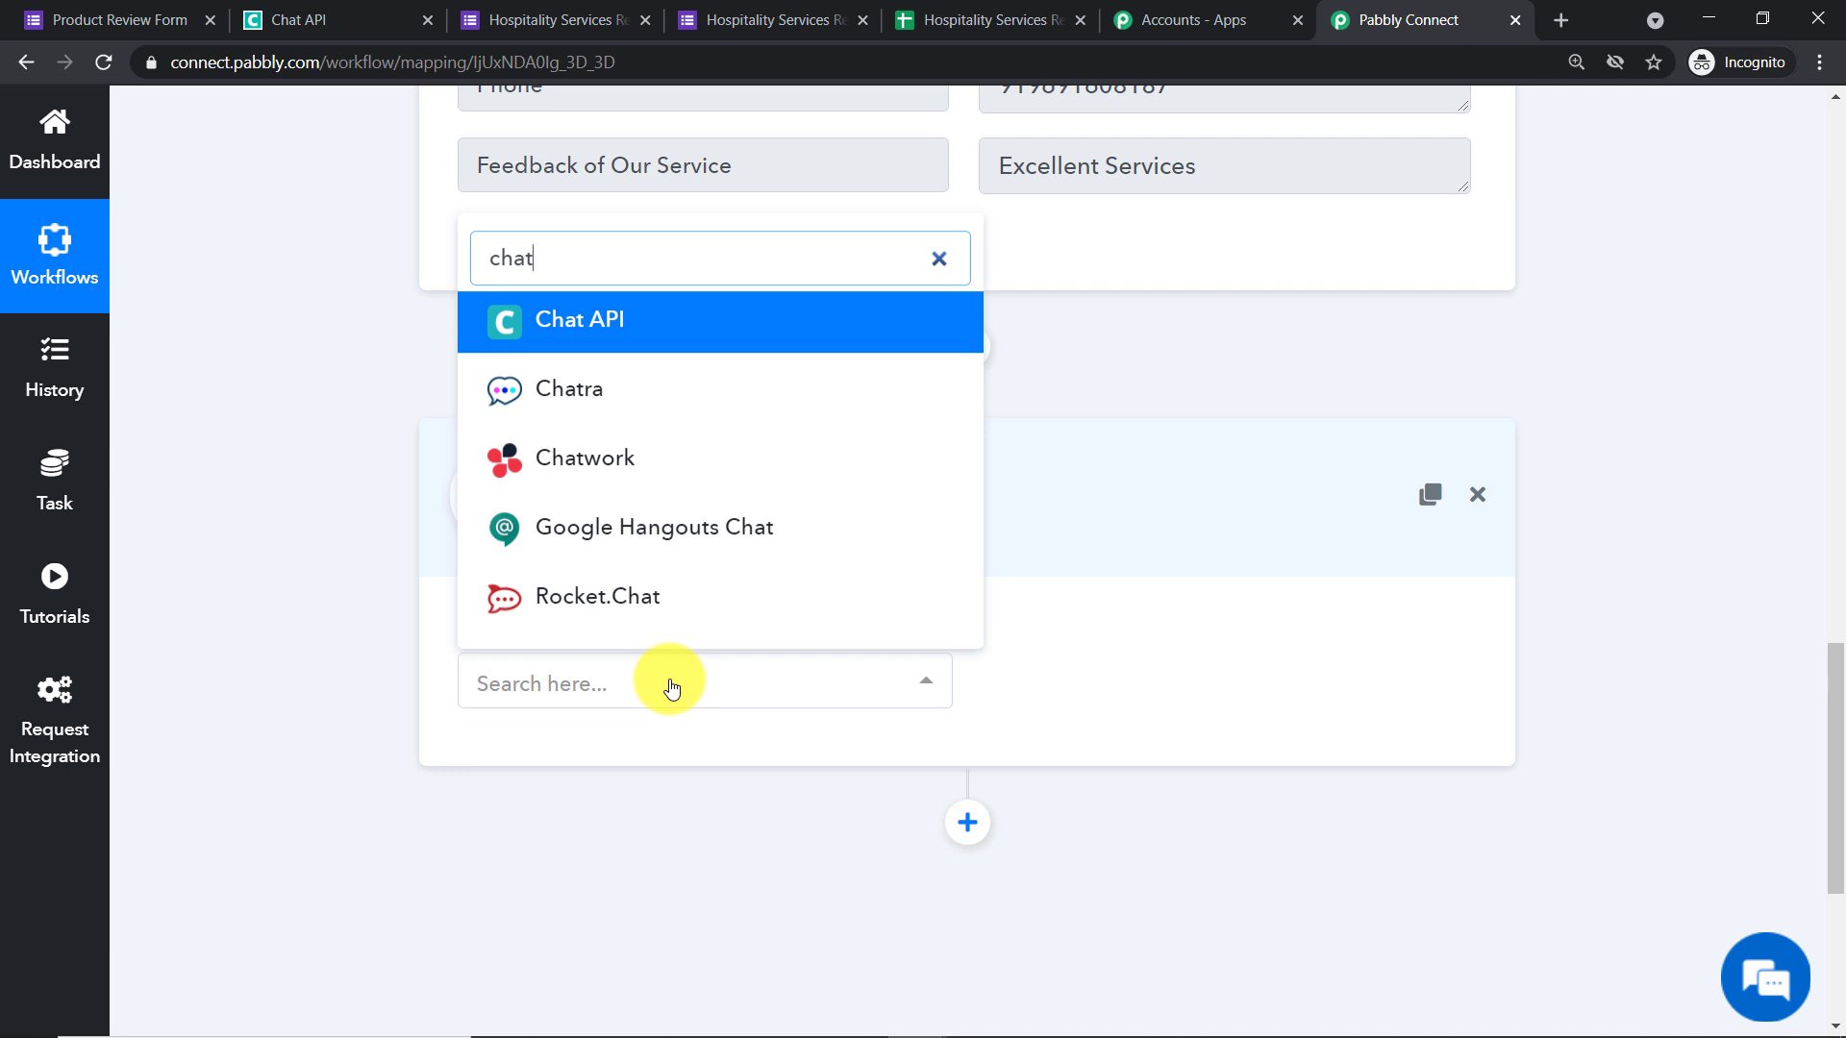
click(611, 341)
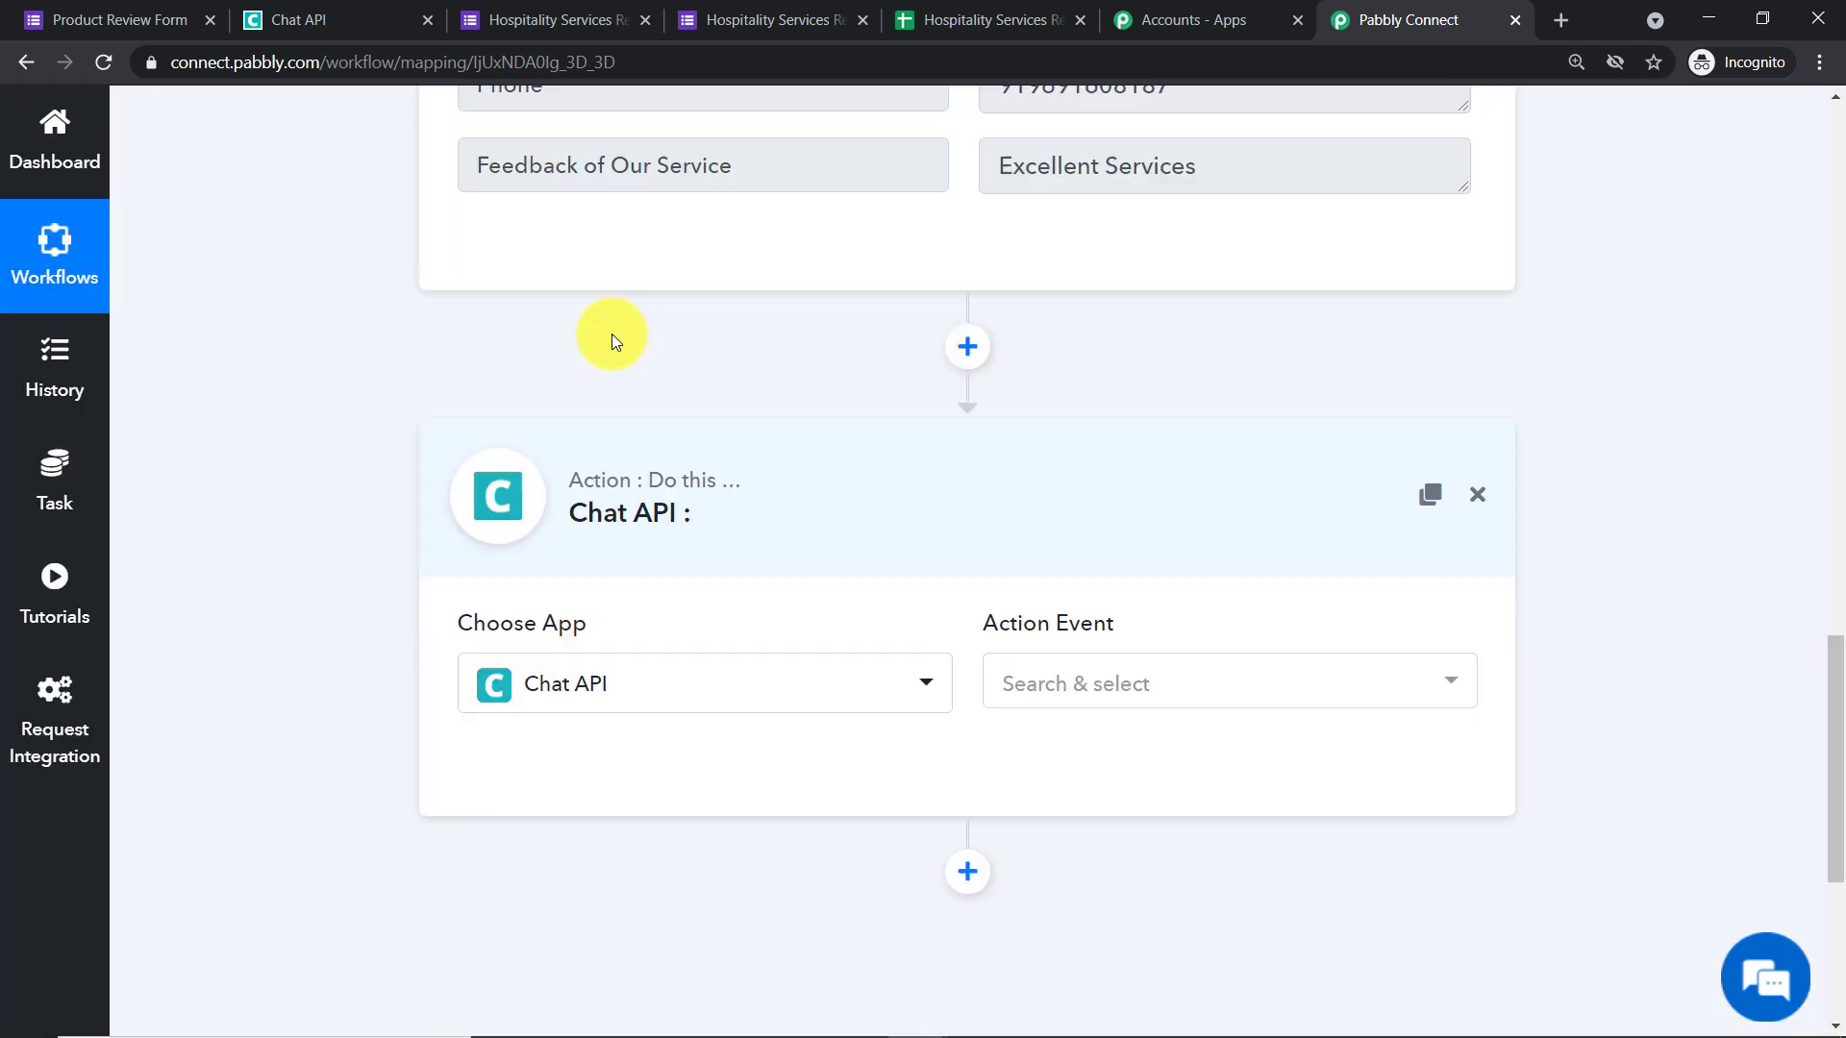
click(1022, 683)
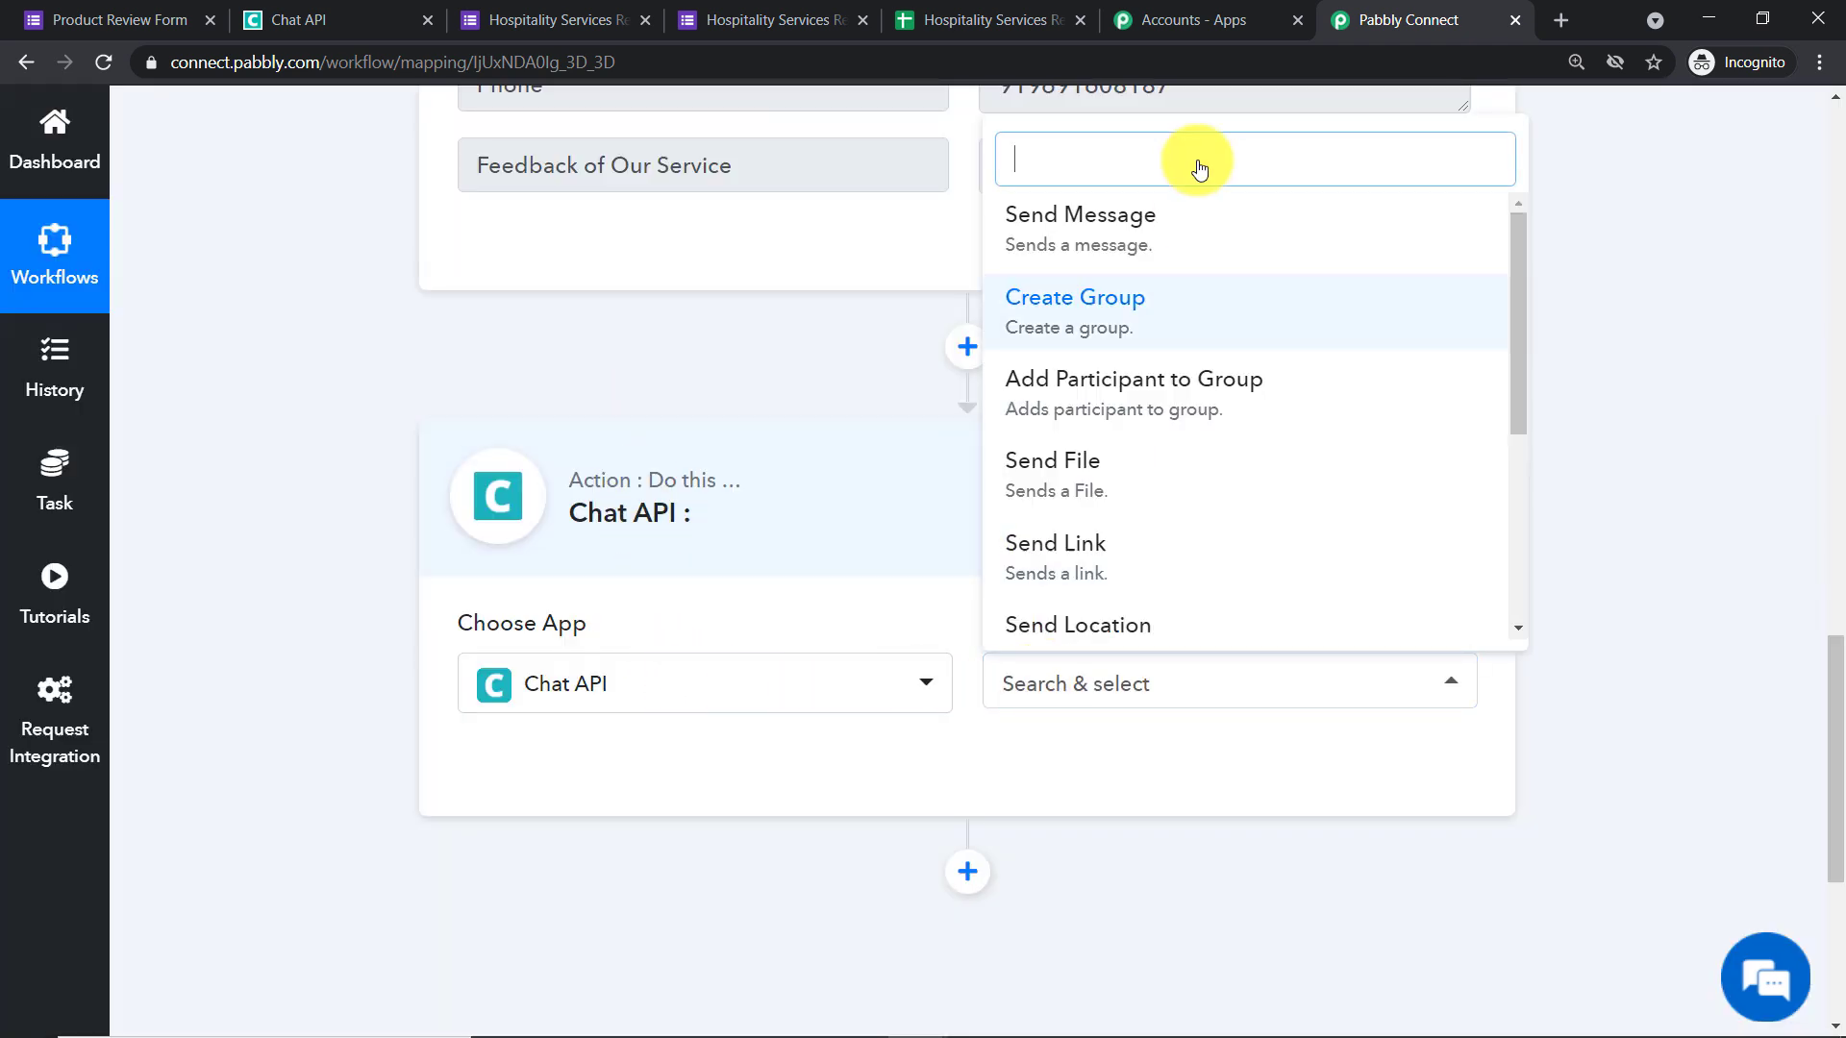
click(1174, 208)
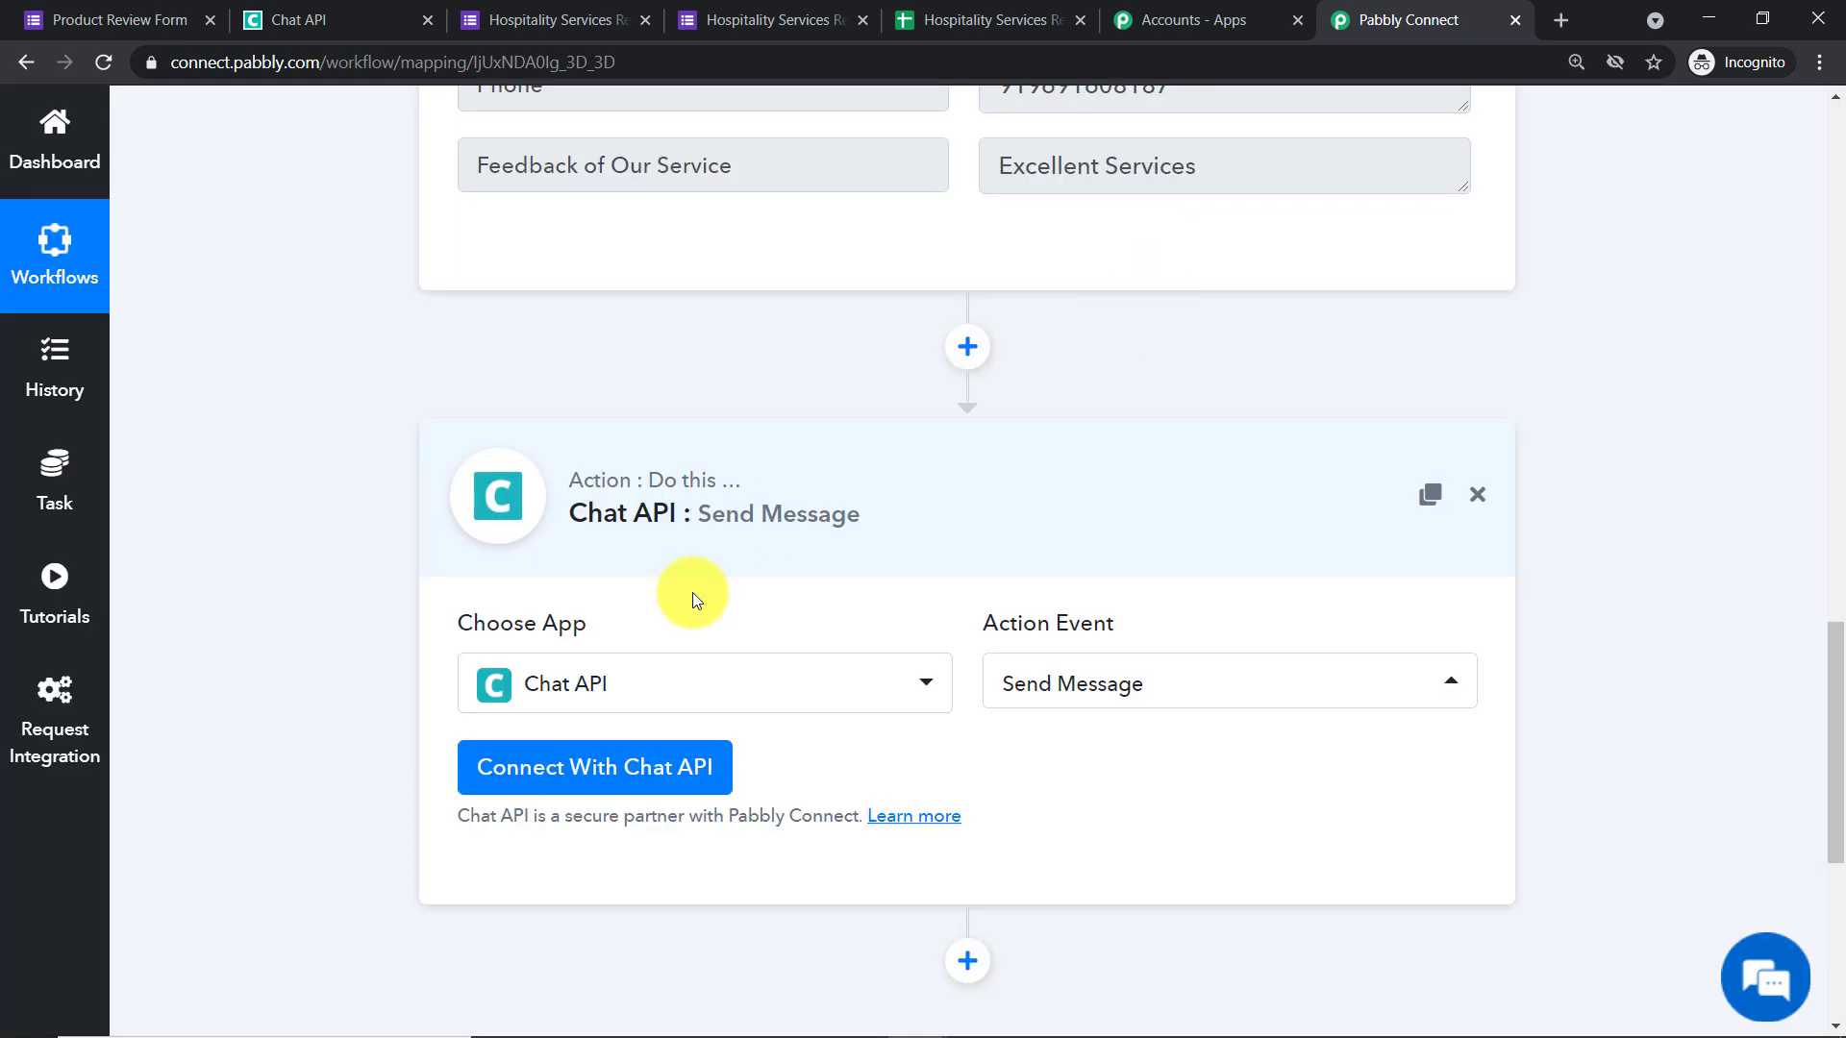
- Start connecting Chat API with new credentials and copy the WhatsApp instance's API URL from Chat API into the API URL field
click(597, 766)
scroll(822, 490, down, 1)
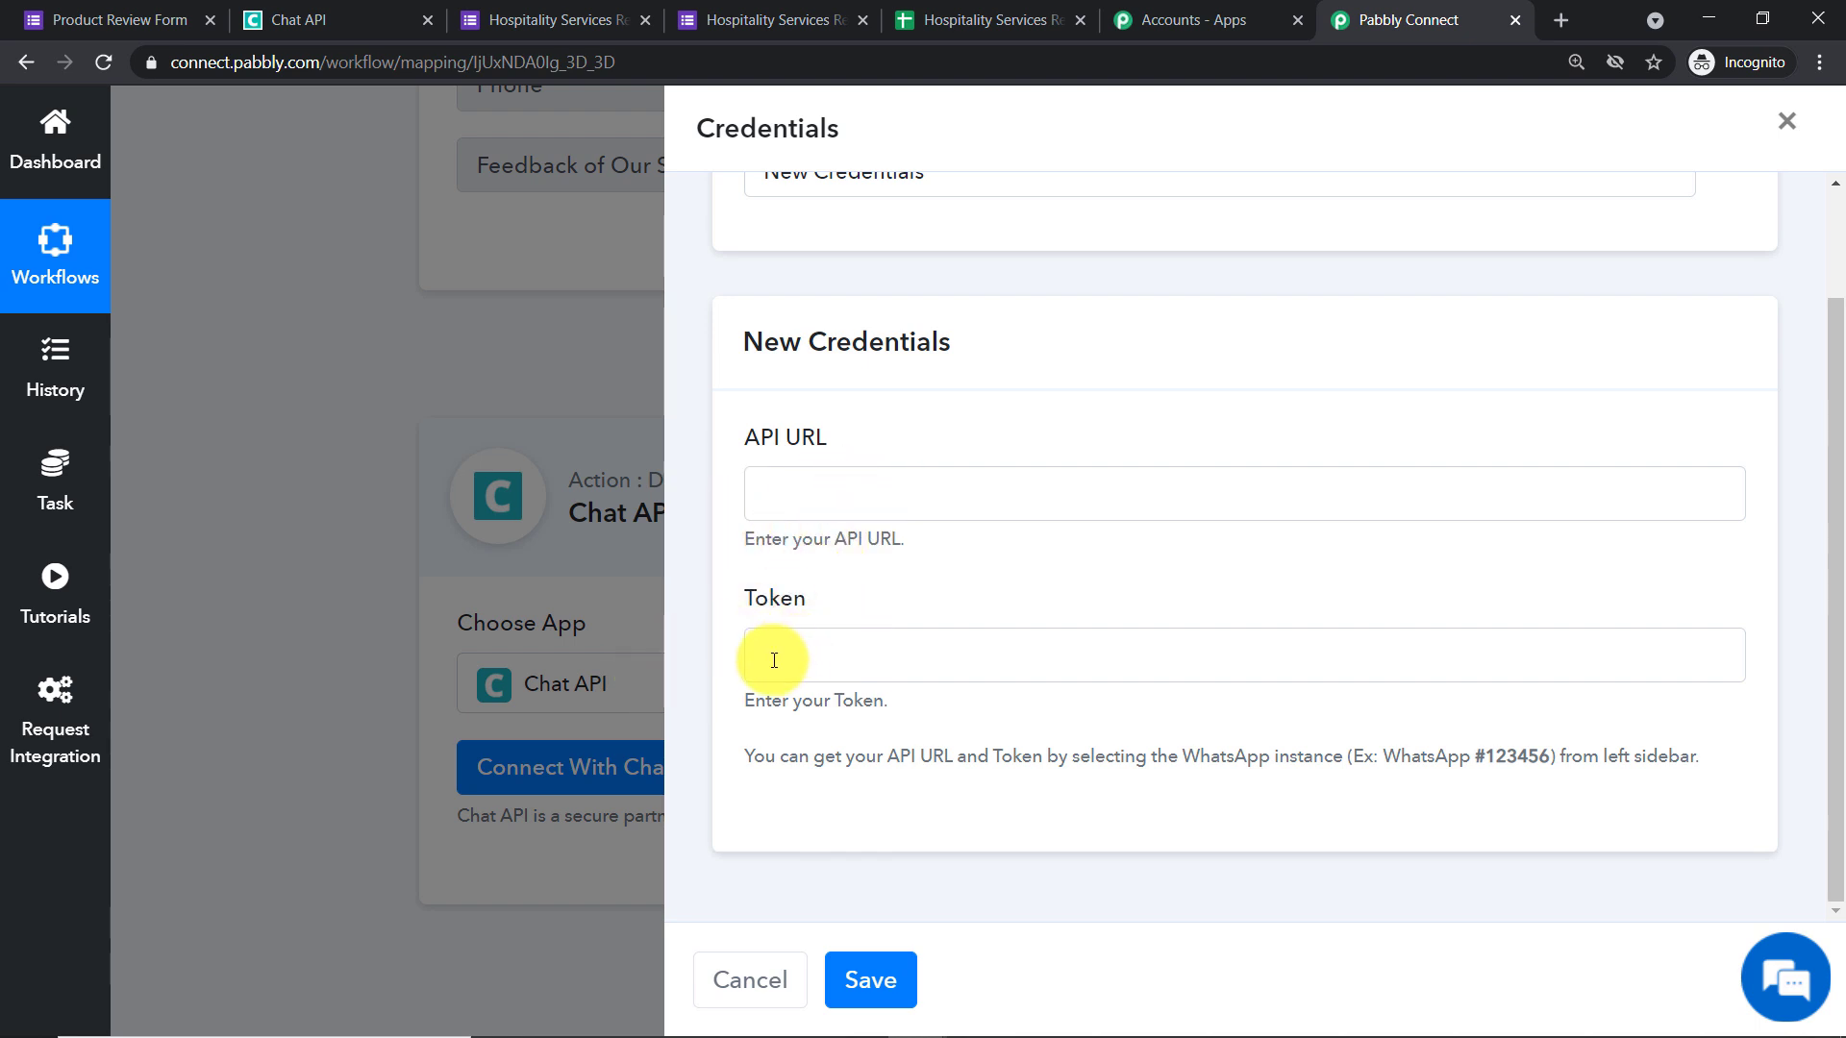
click(363, 20)
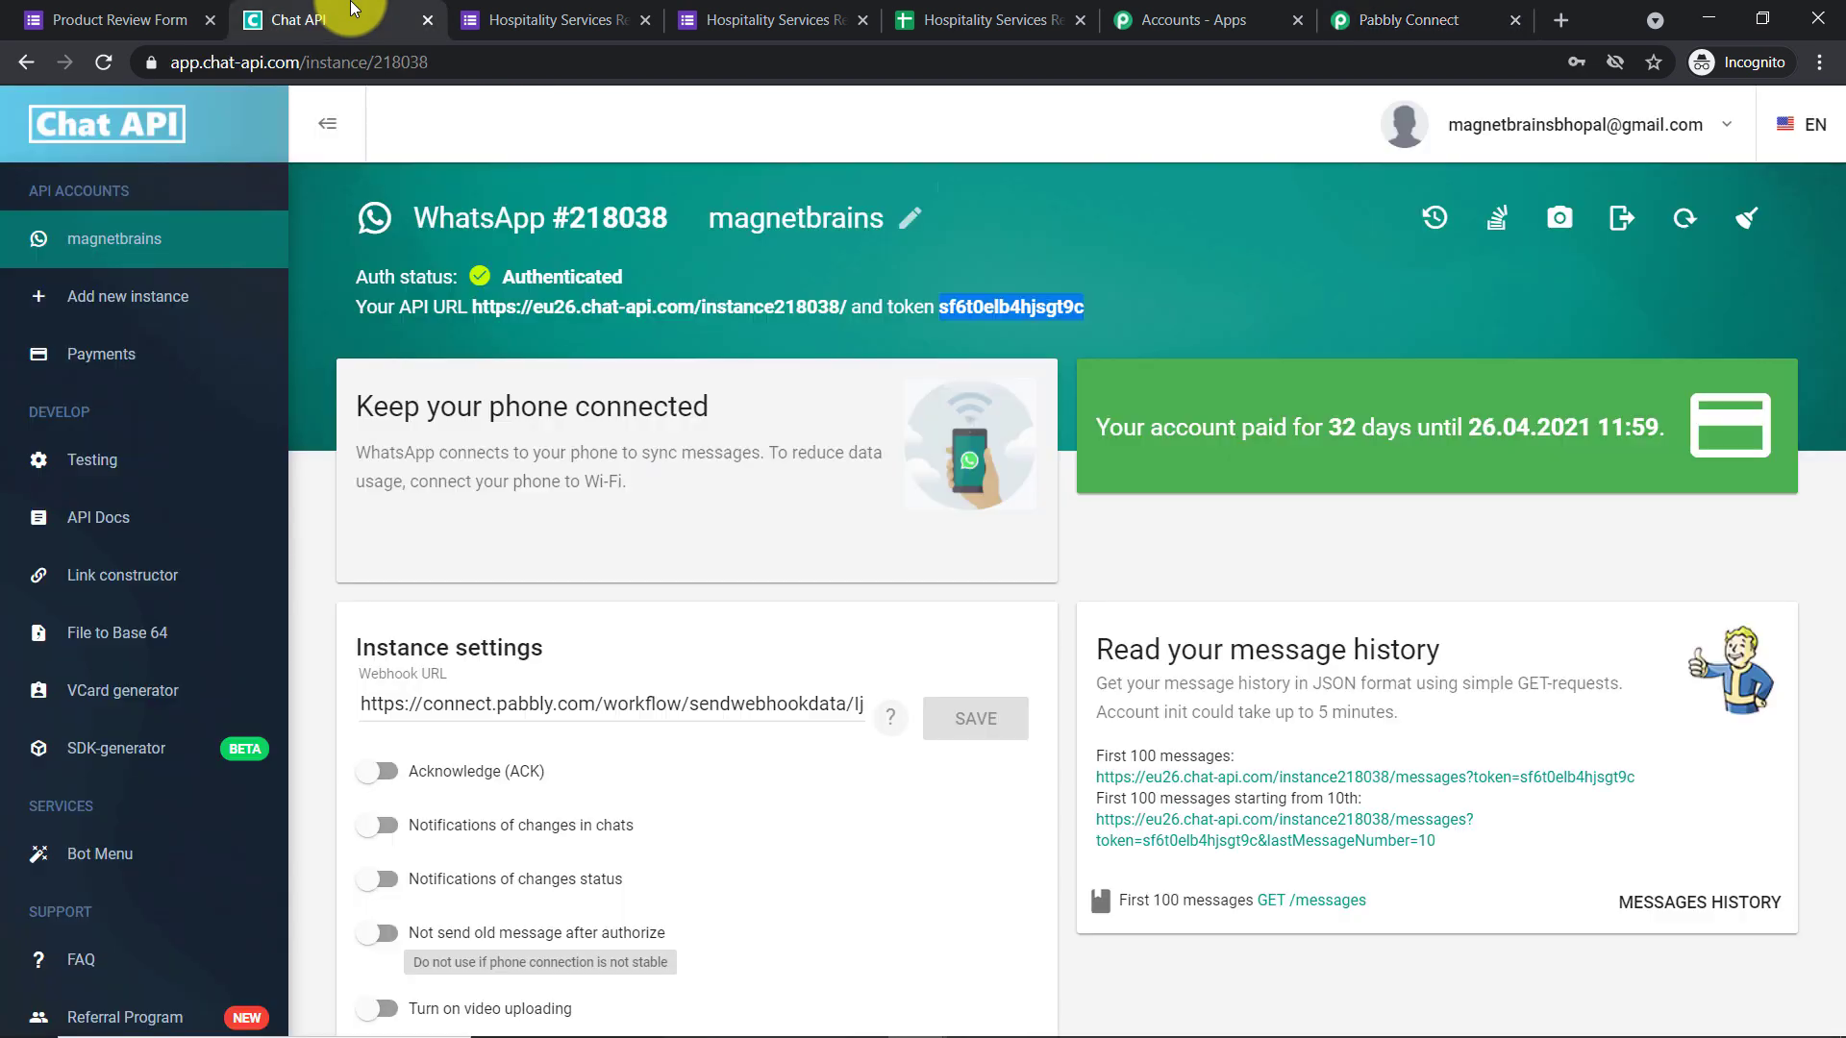
click(678, 328)
drag(850, 299, 480, 305)
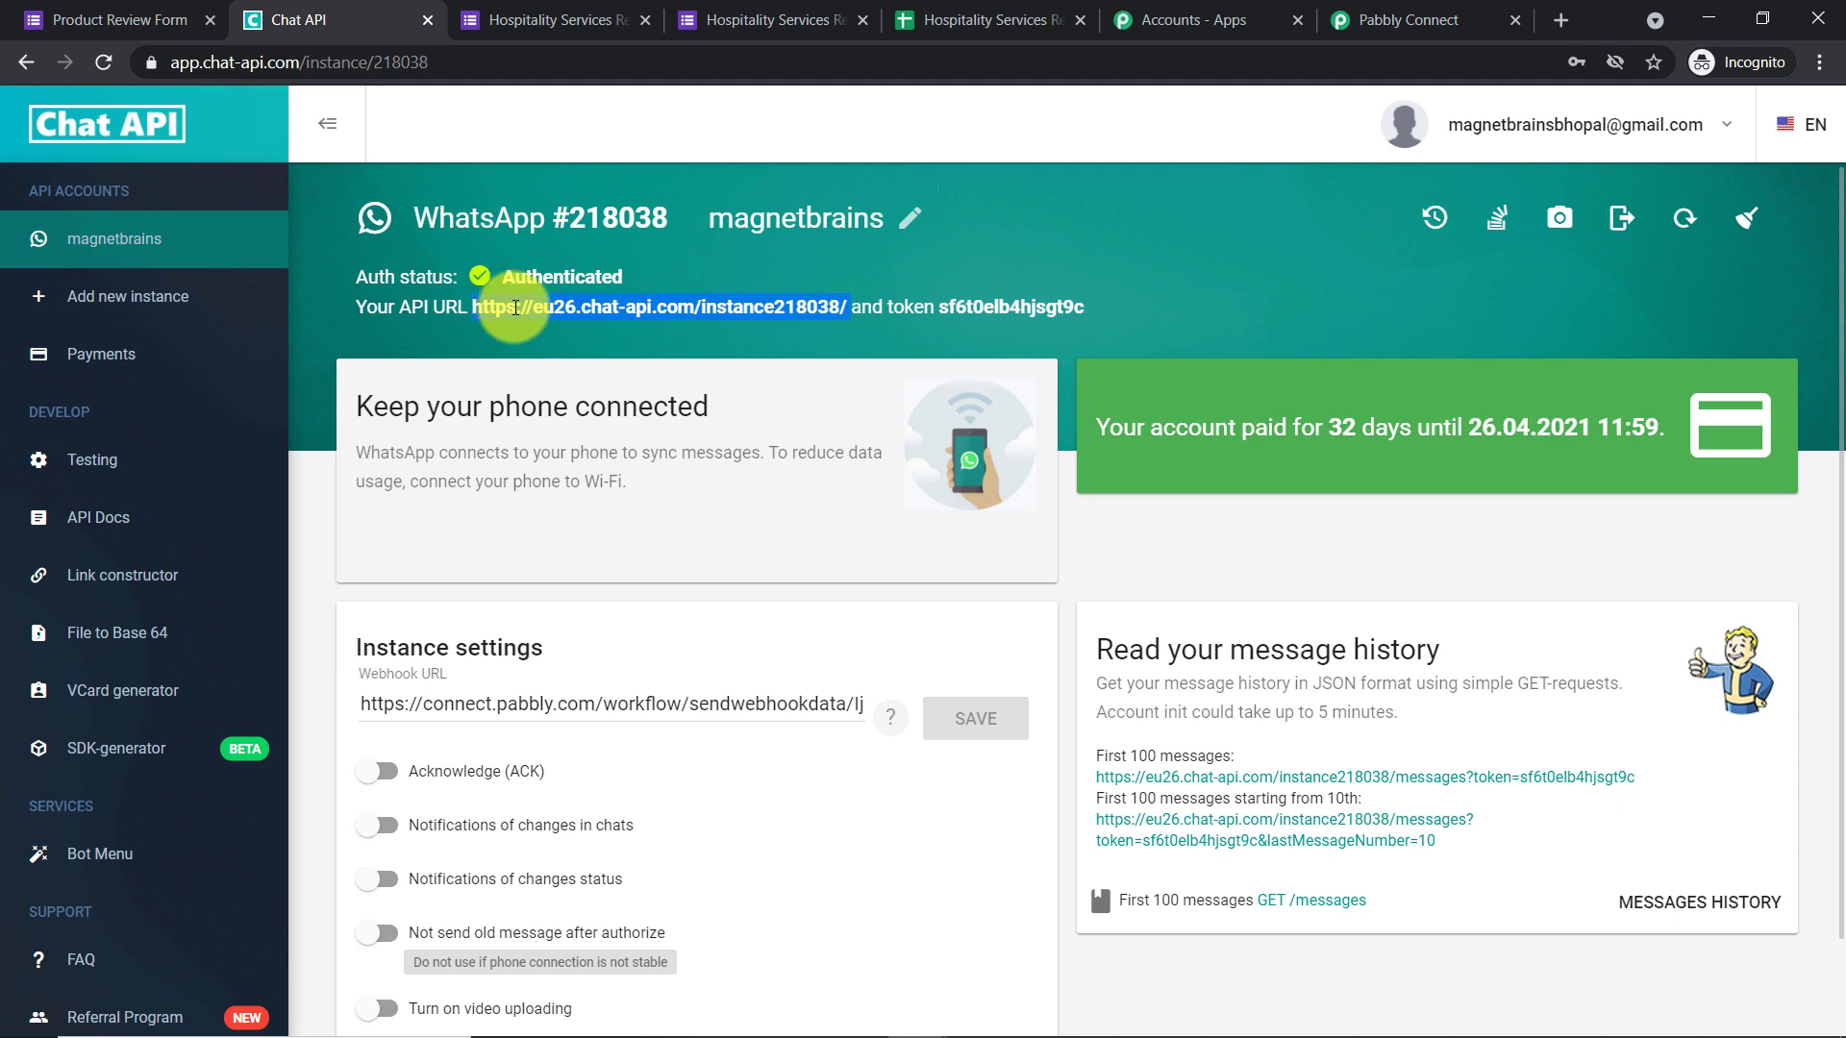
right_click(481, 288)
click(531, 293)
click(1342, 10)
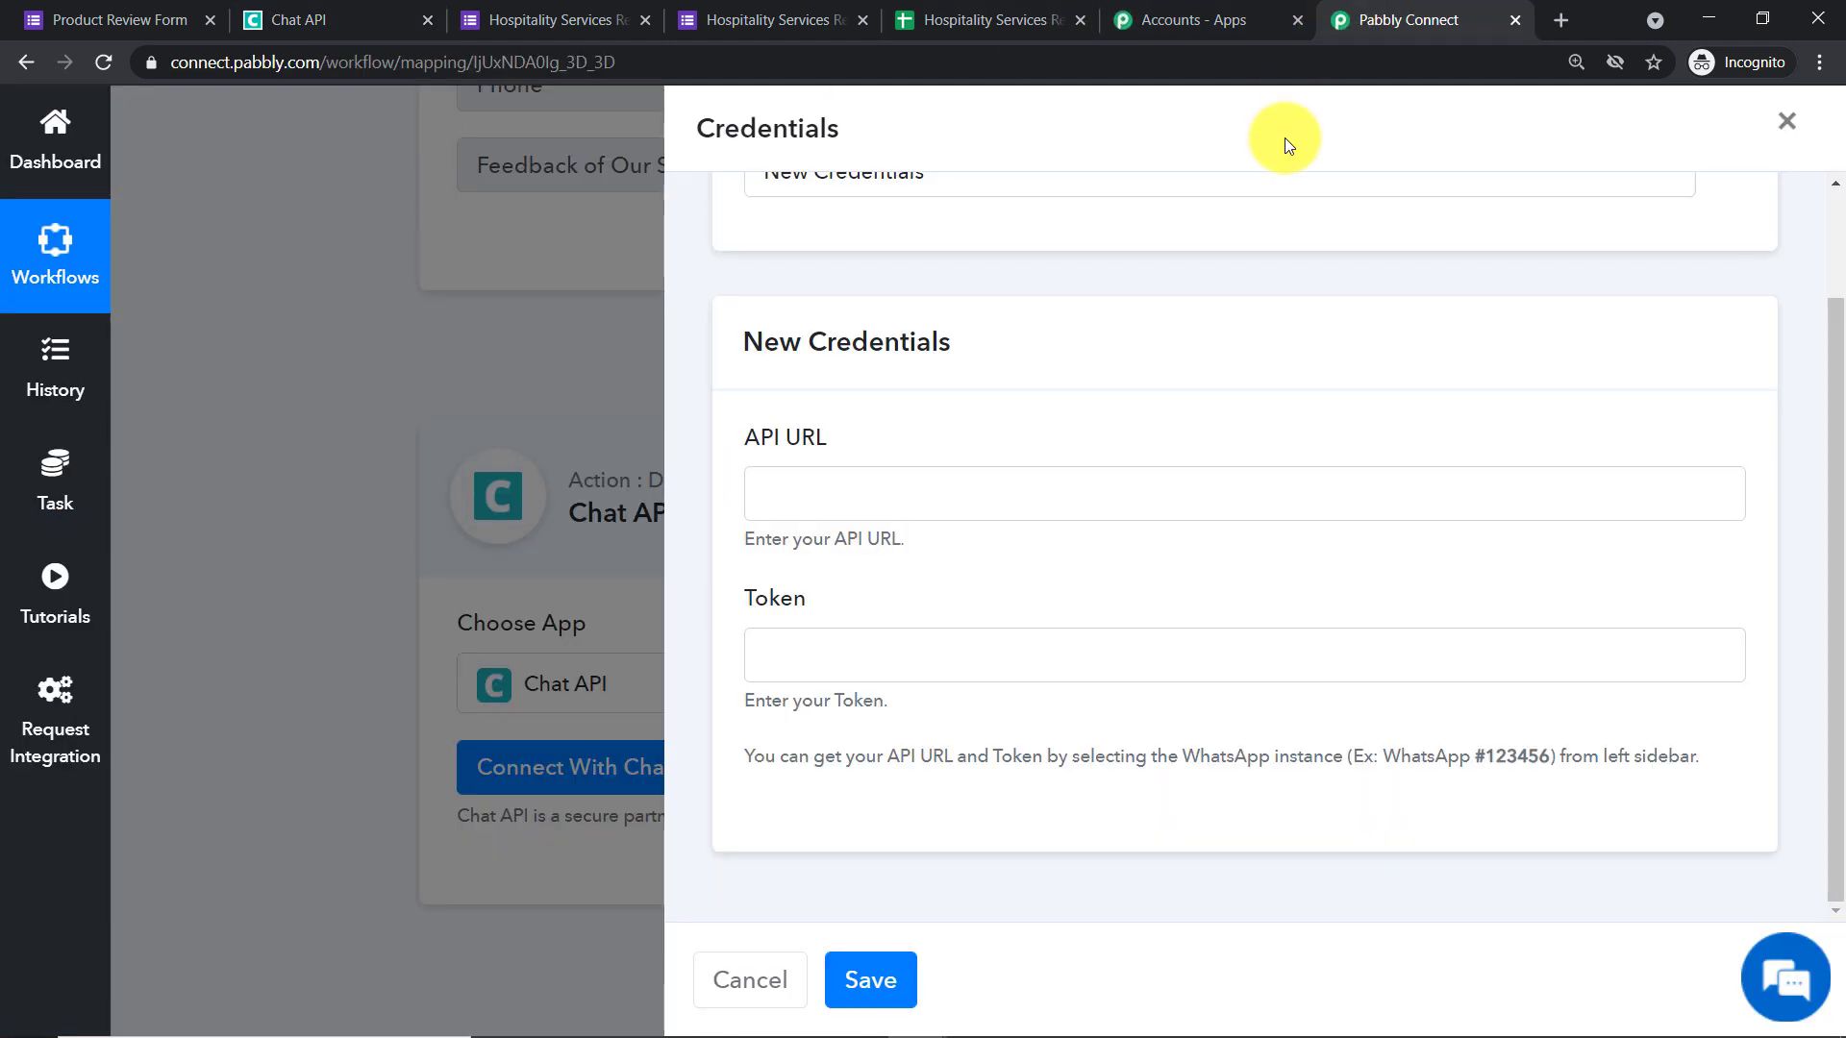
click(753, 491)
right_click(753, 490)
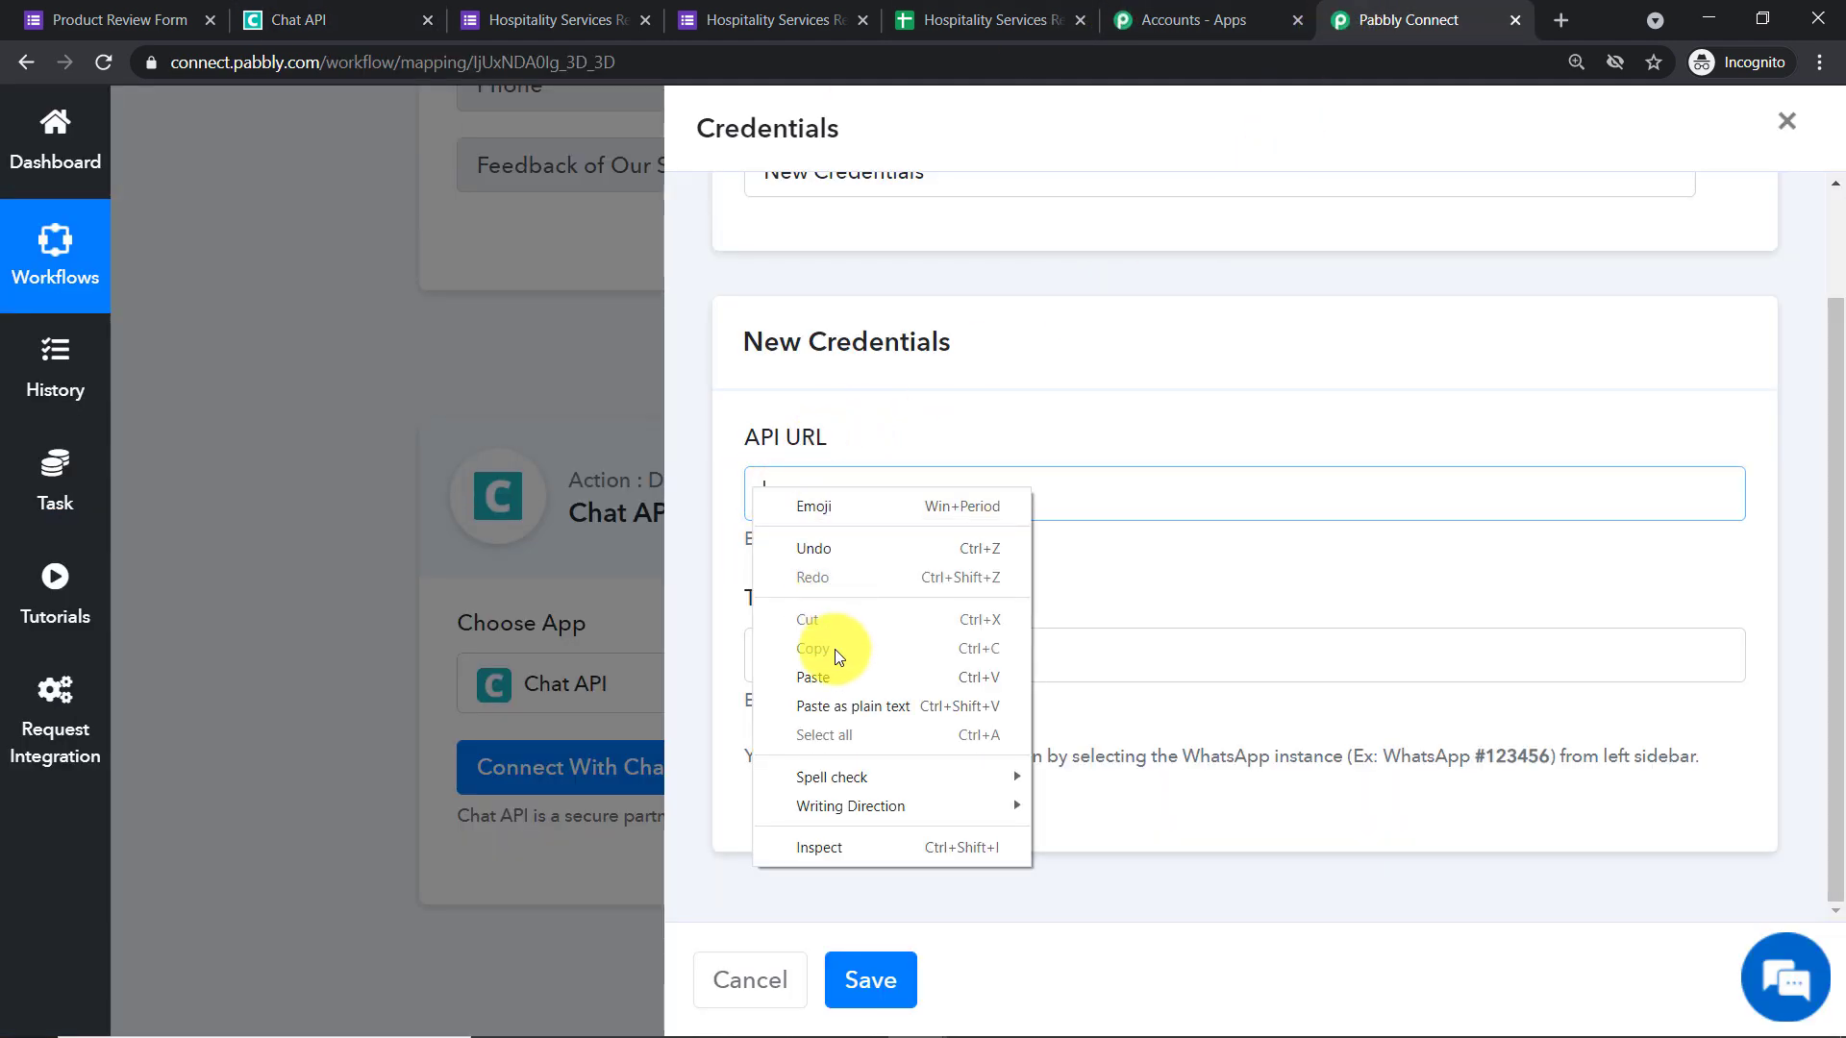
click(825, 677)
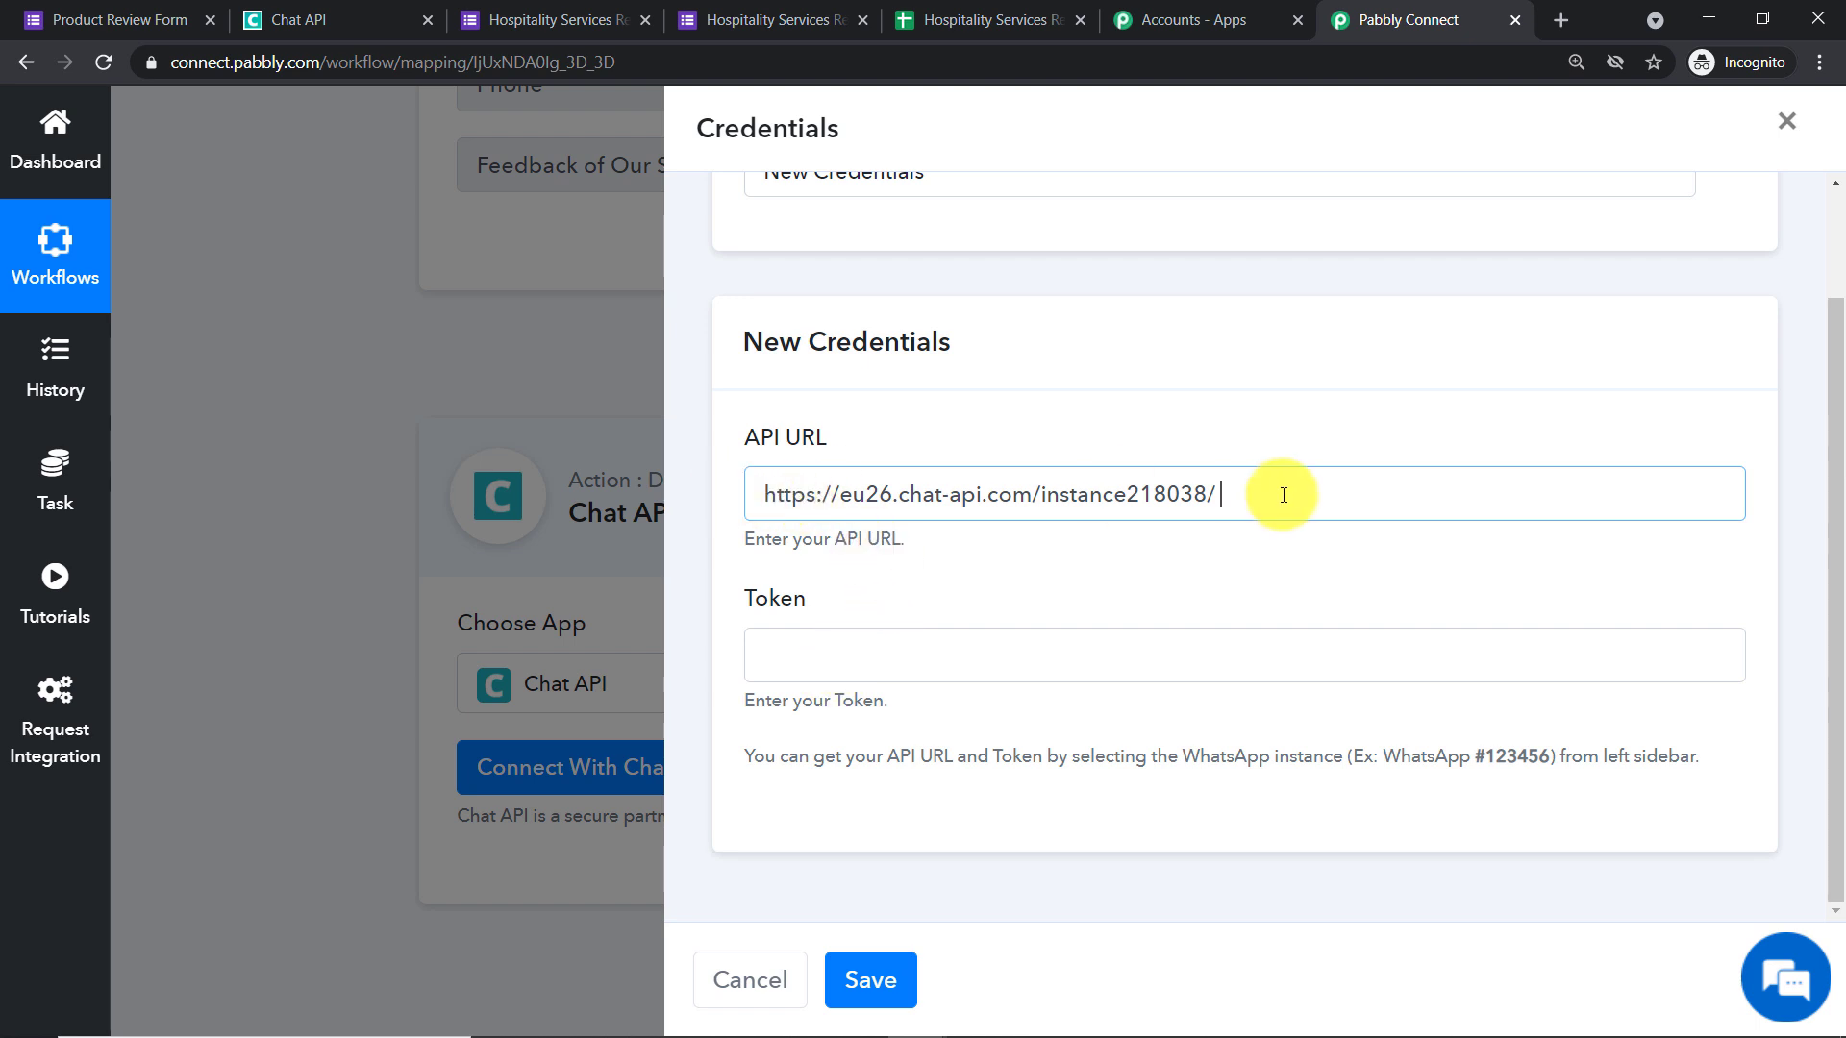
- Copy the WhatsApp instance's token from Chat API and paste it into the Token field of the Pabbly Connect credentials
click(404, 17)
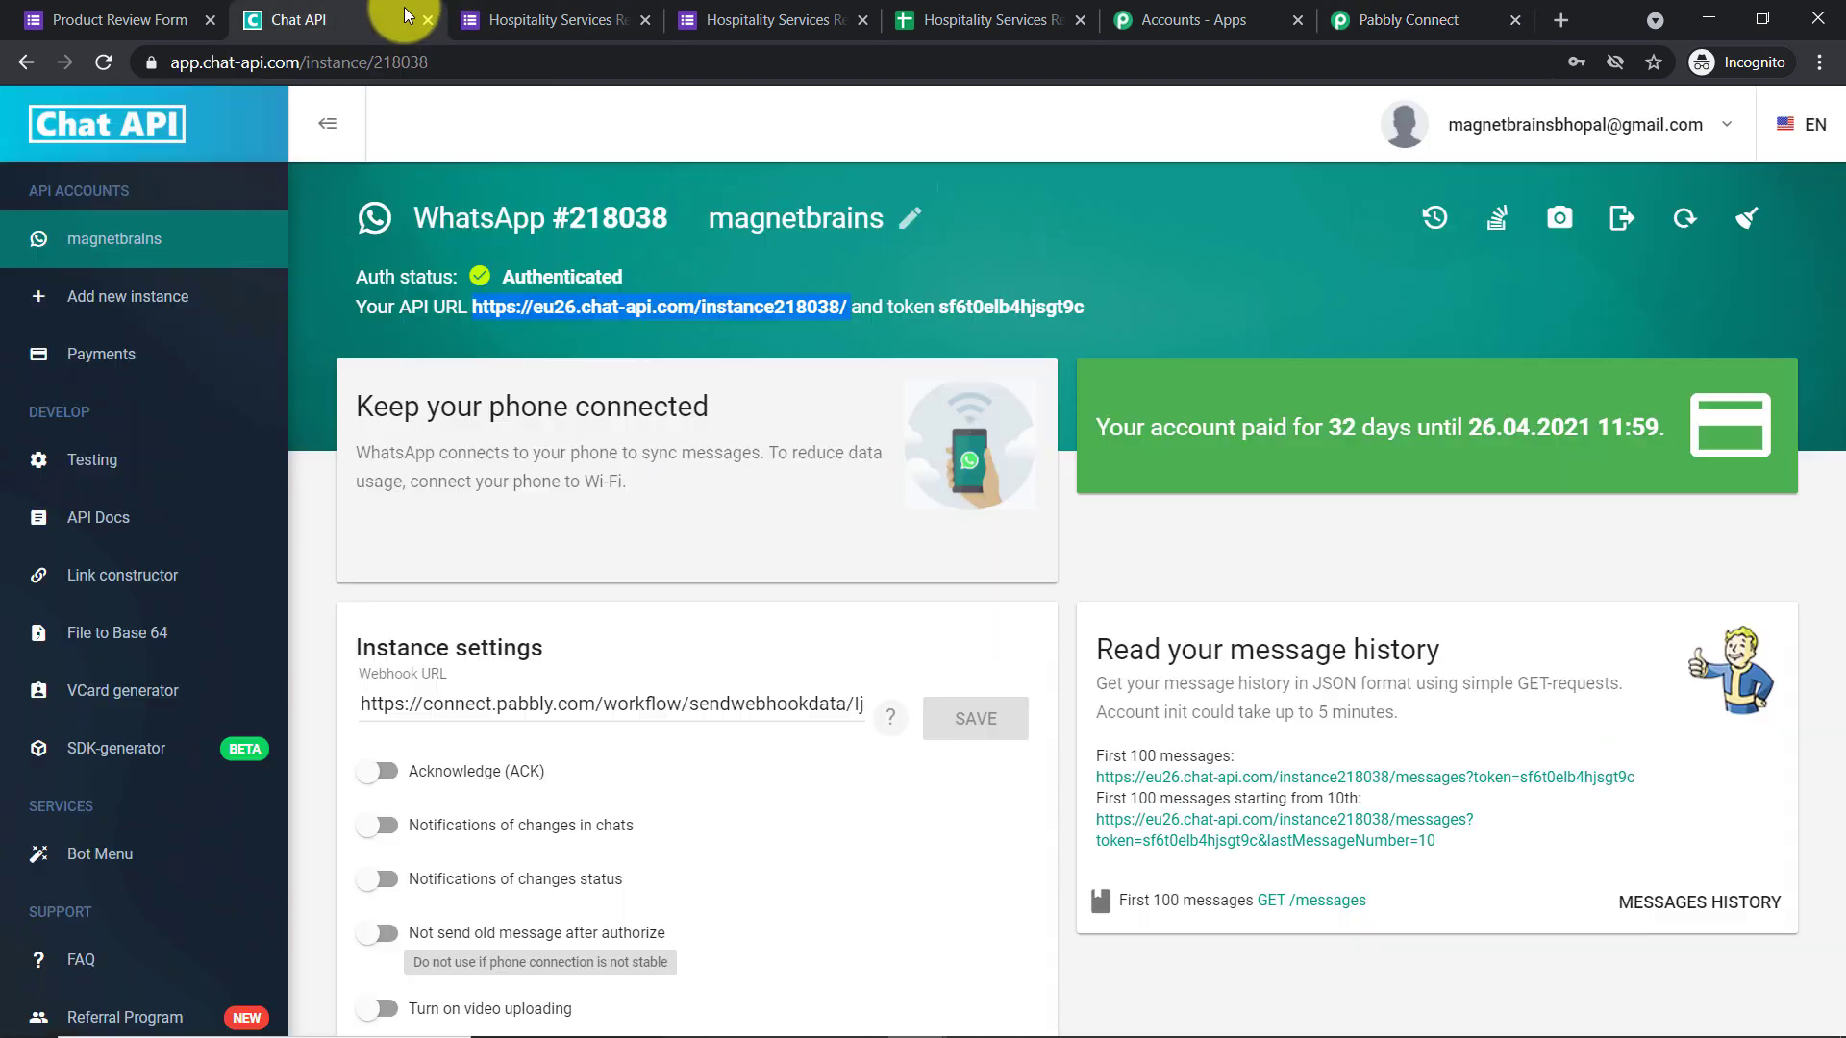
drag(1086, 312, 942, 309)
right_click(942, 310)
click(990, 328)
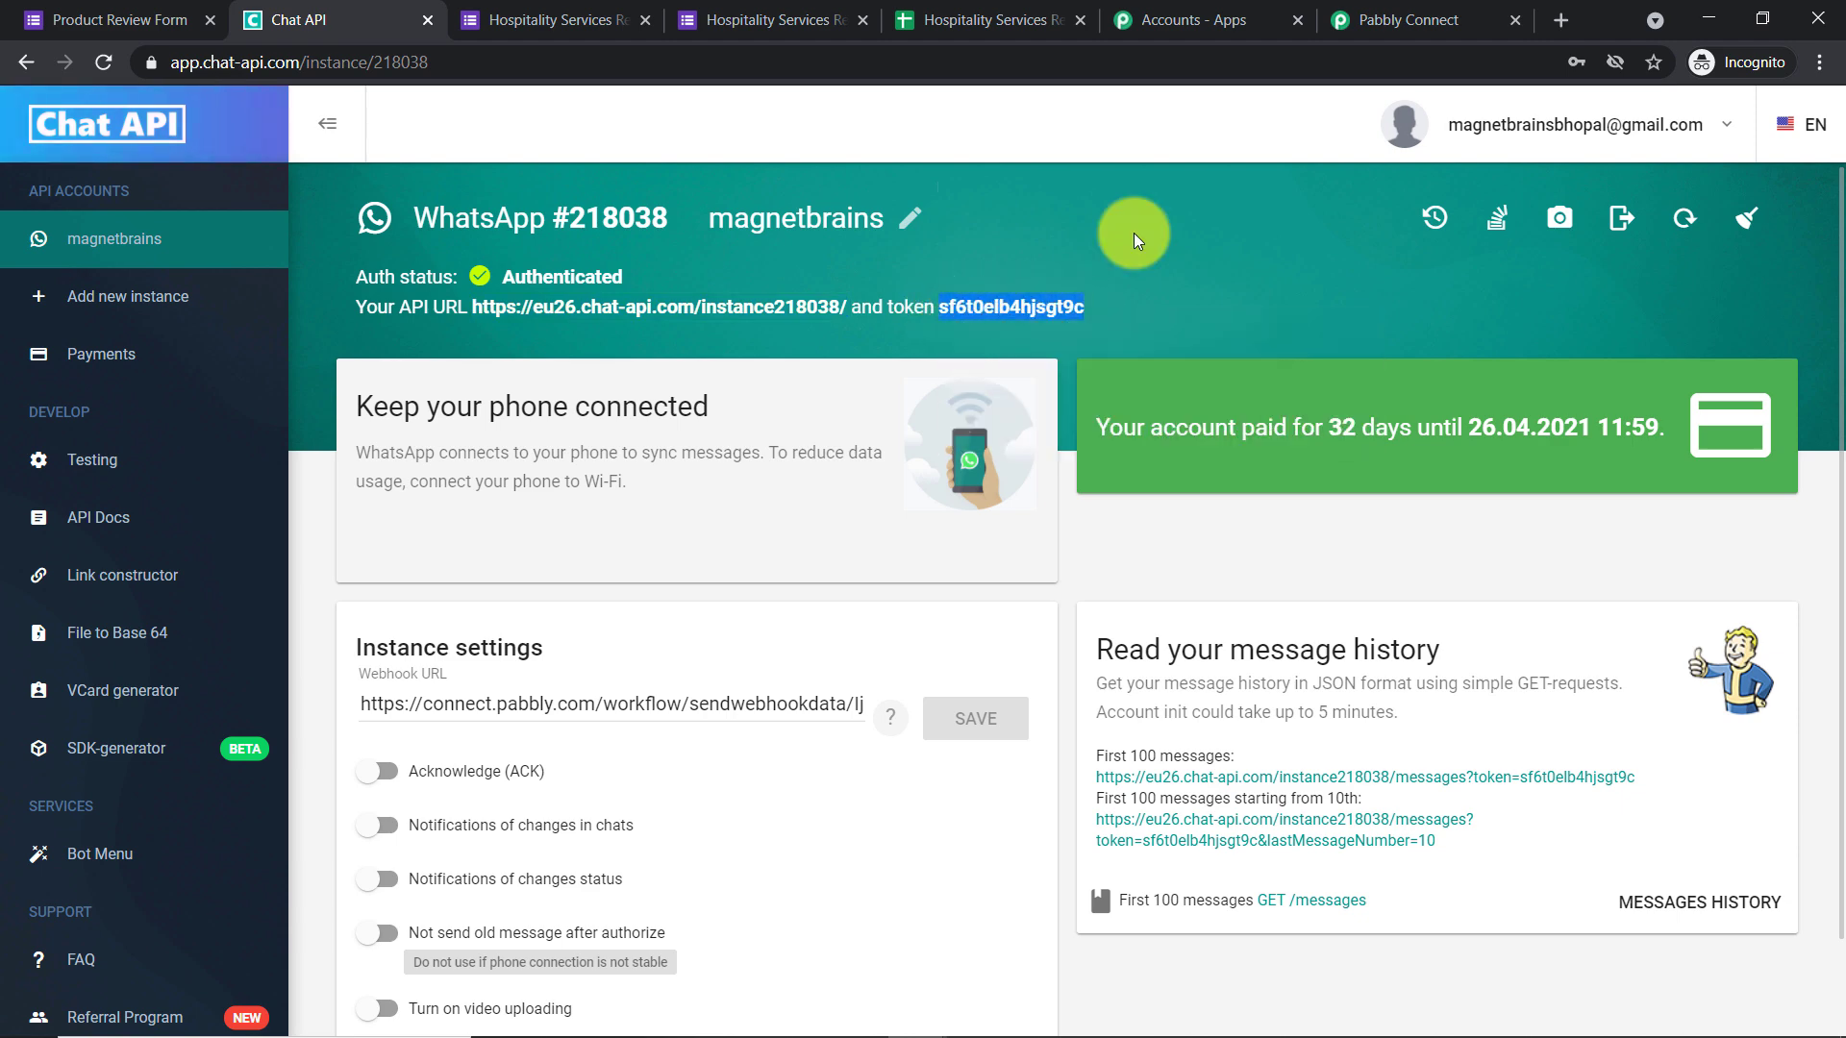
click(1394, 19)
click(808, 653)
right_click(811, 660)
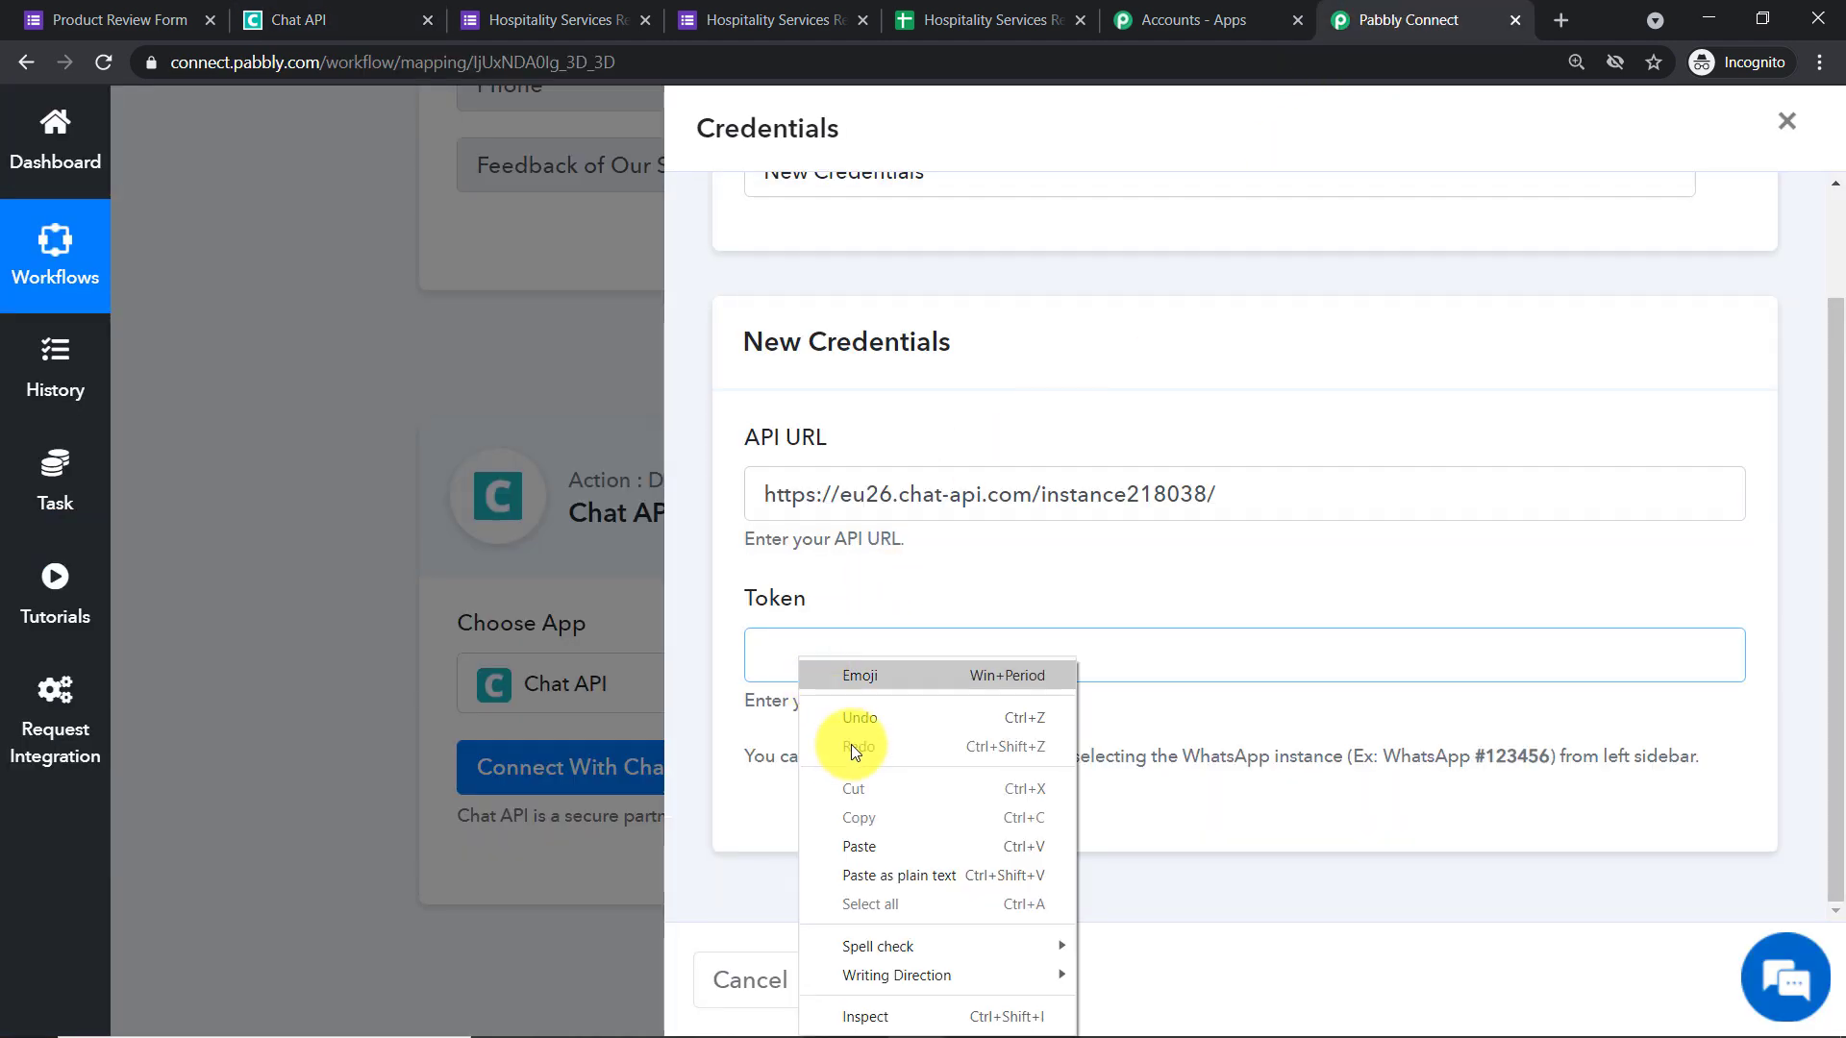
click(881, 842)
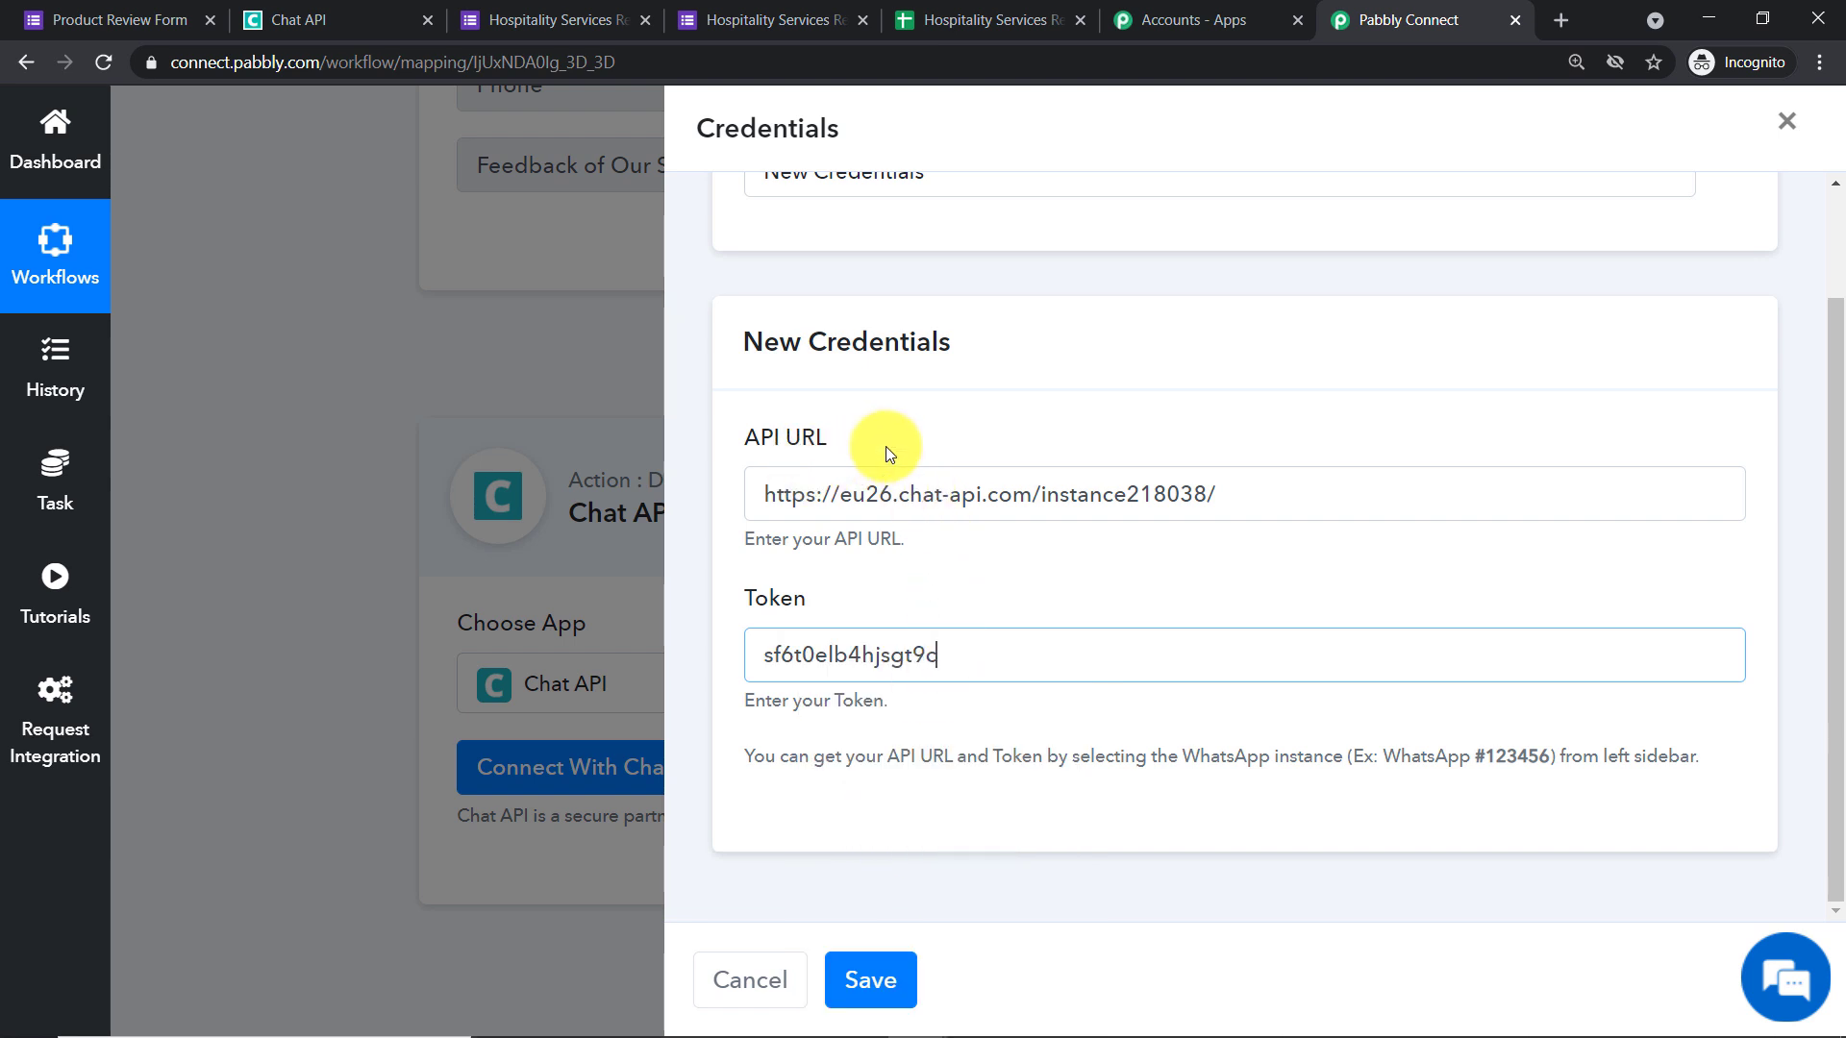
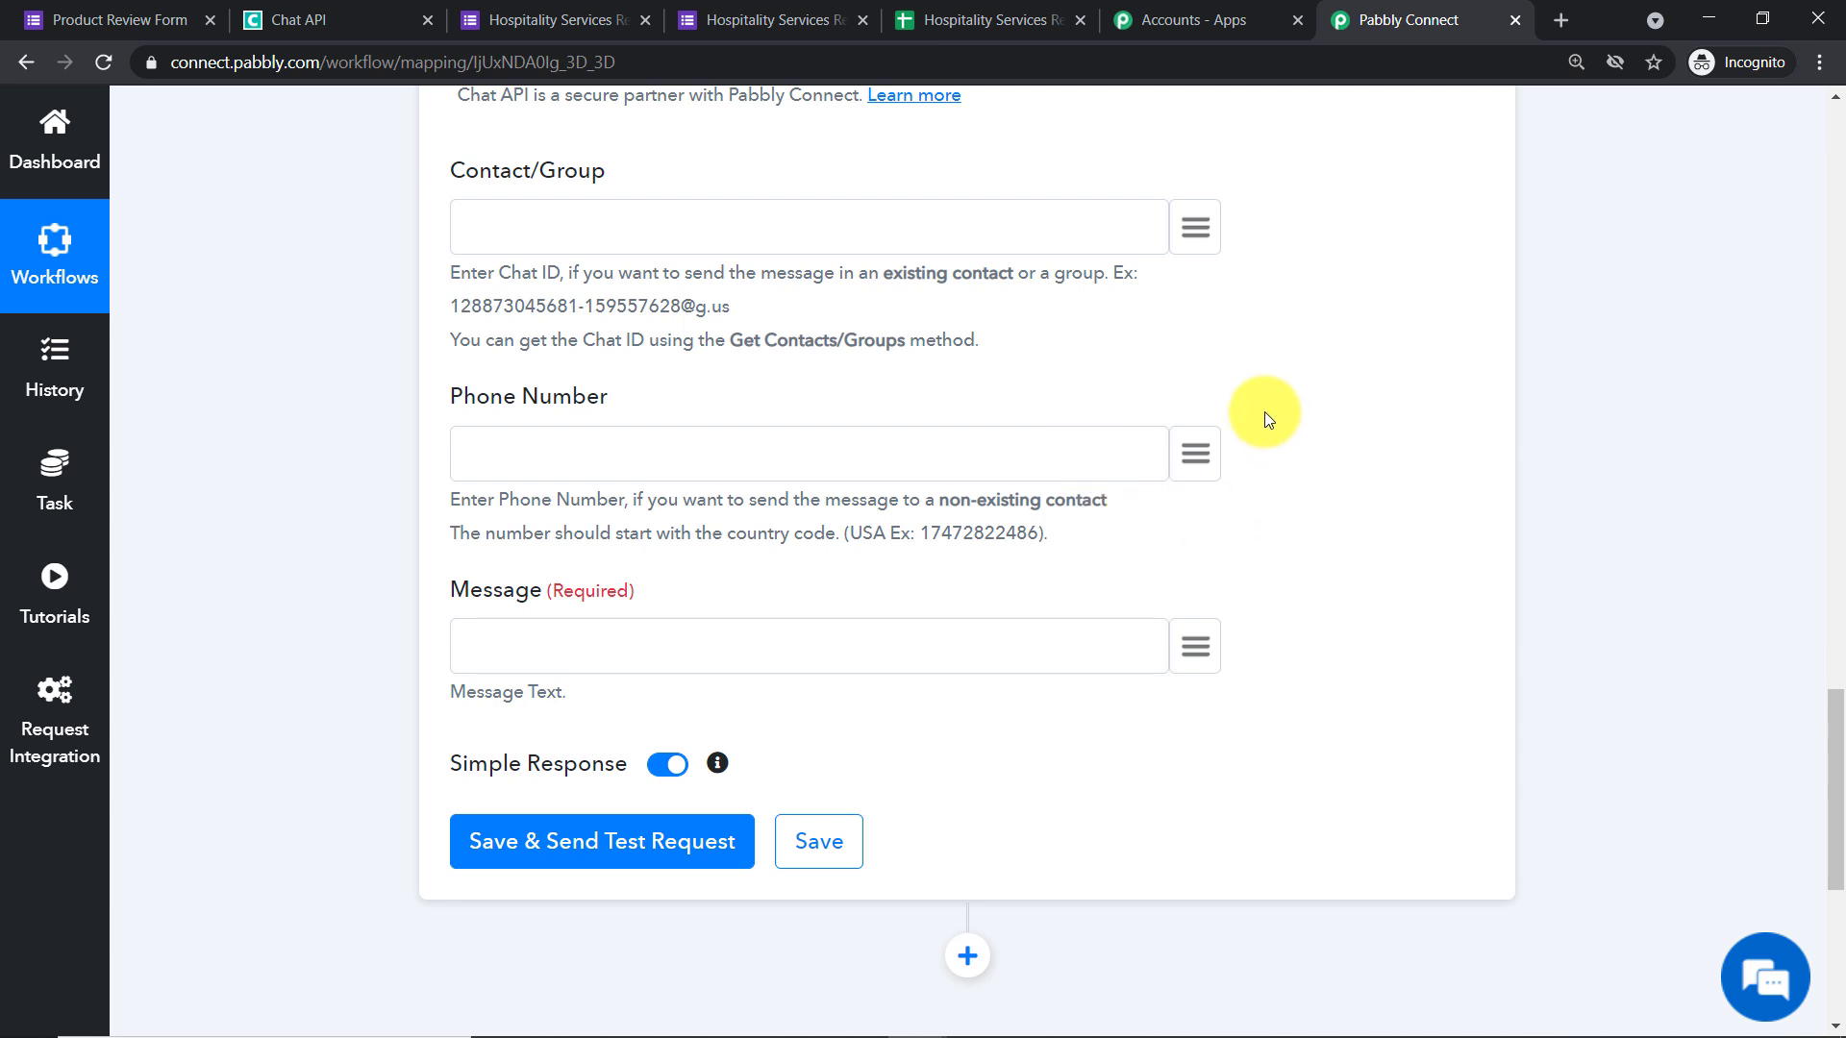
- Map the message's Phone Number to the Phone field of the Google Forms response
click(1202, 447)
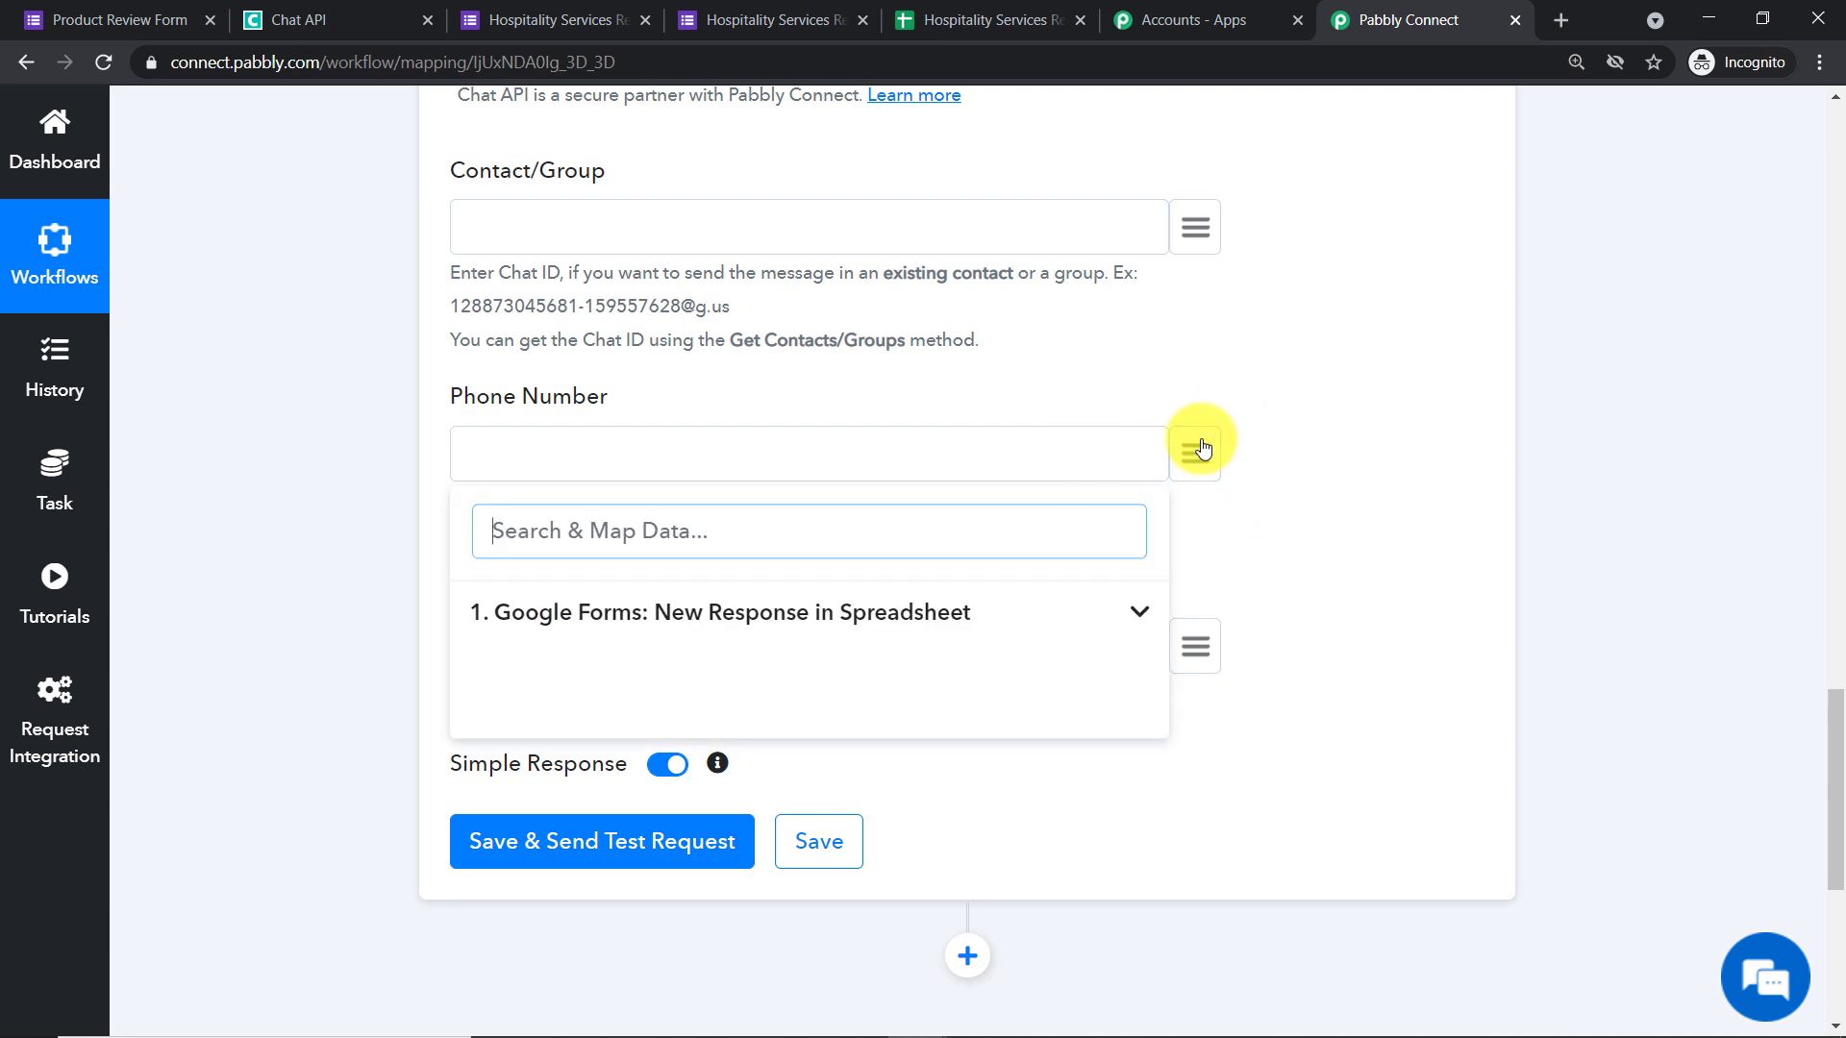
click(612, 630)
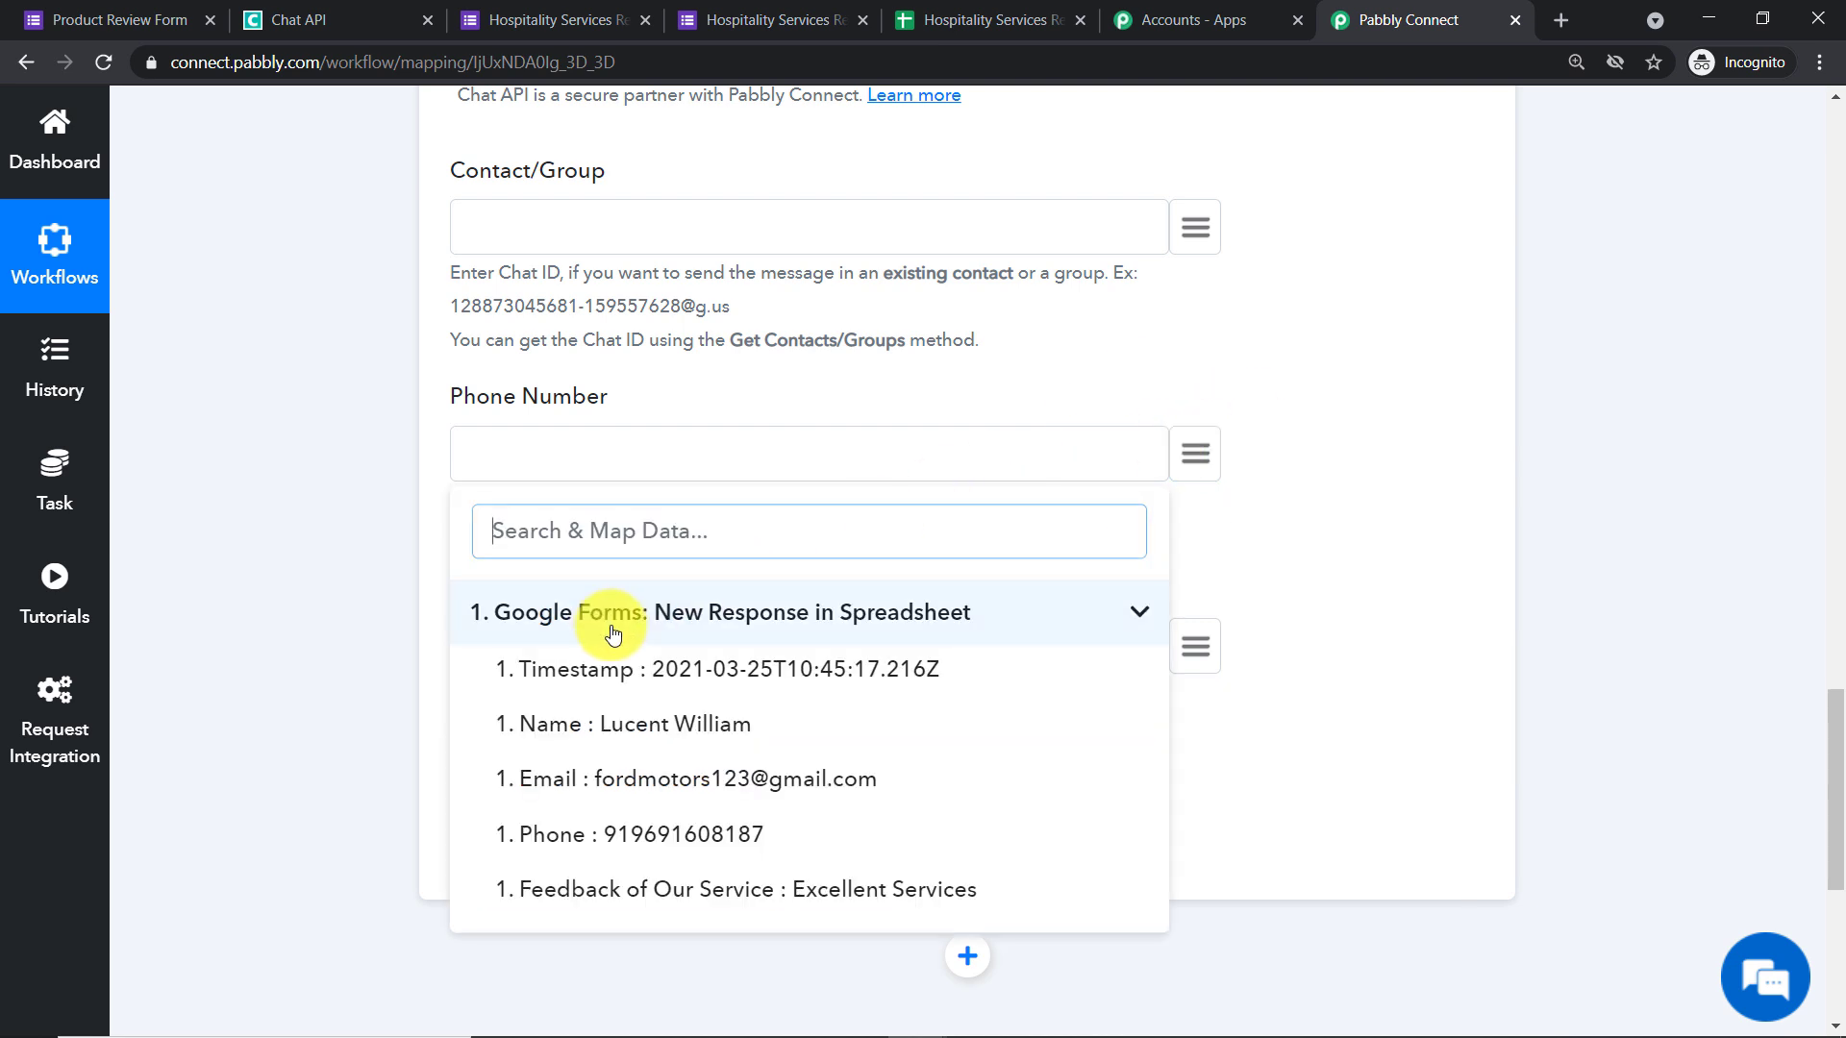
click(649, 839)
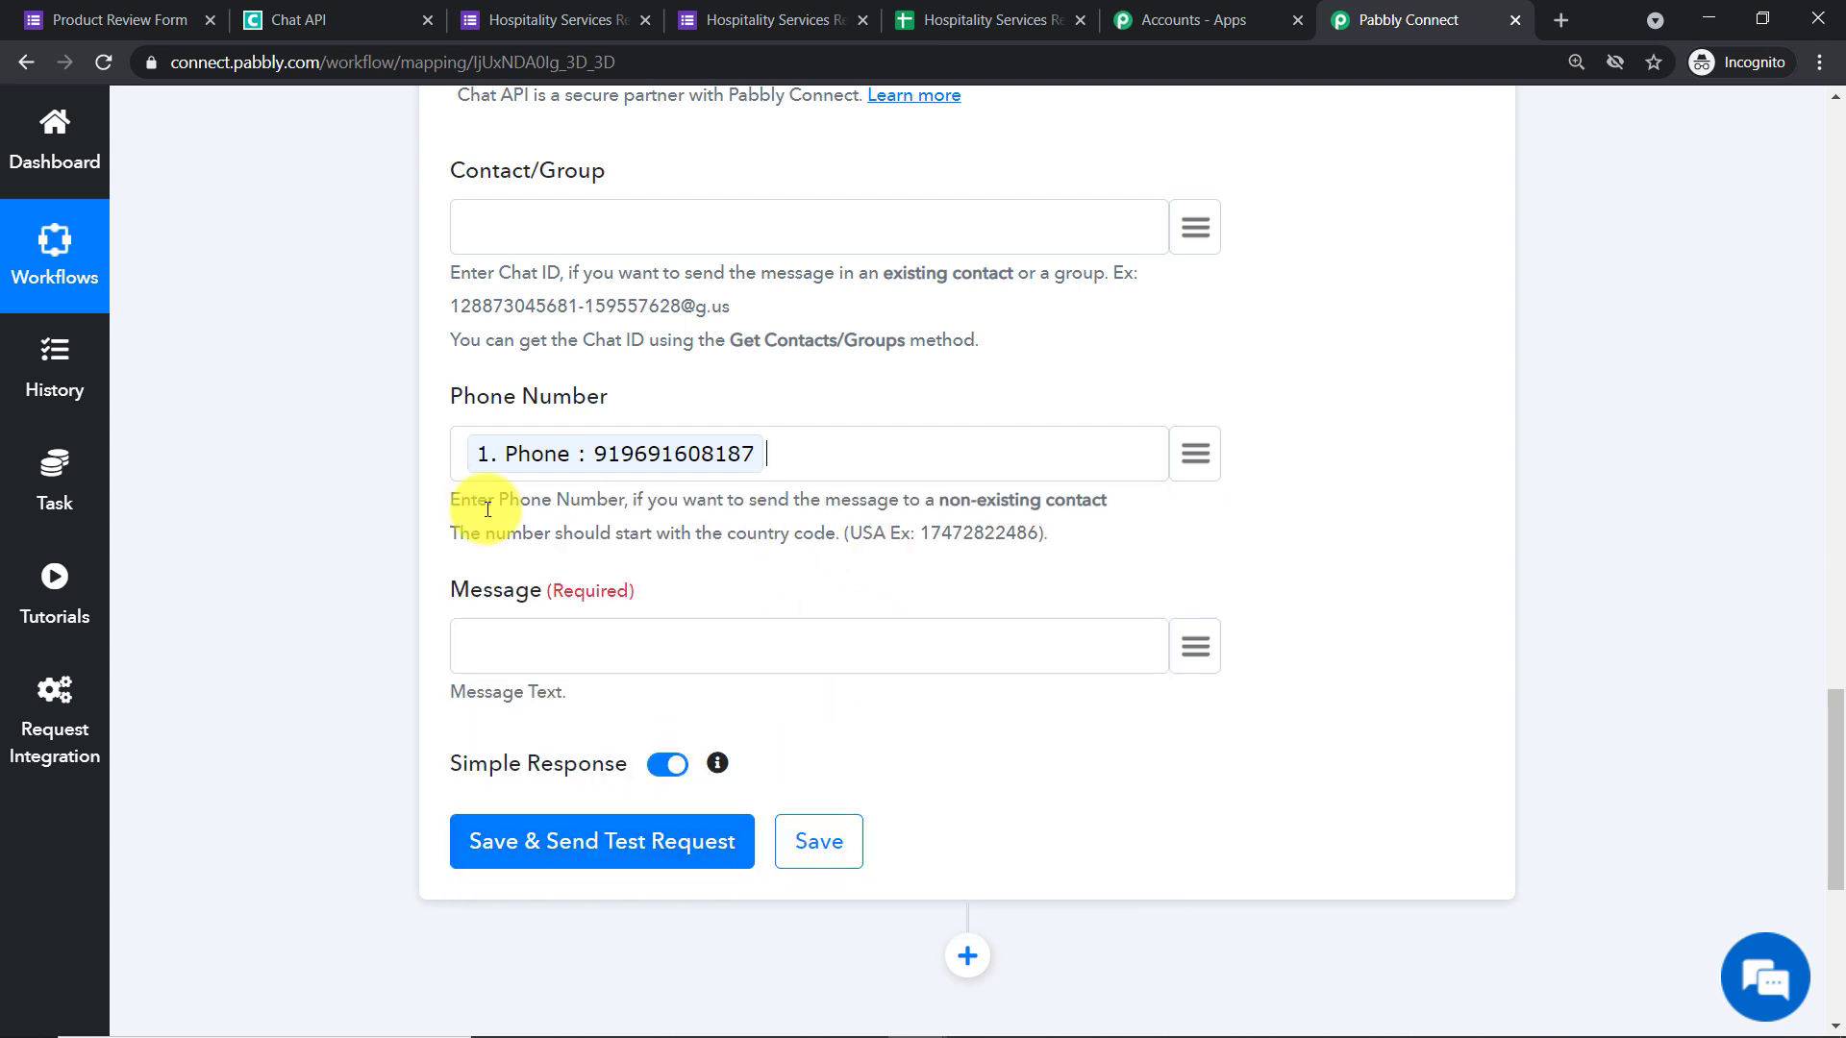
- Begin the message with "Hello" and a second line of "Mr" followed by the mapped Name field from the form response
click(699, 645)
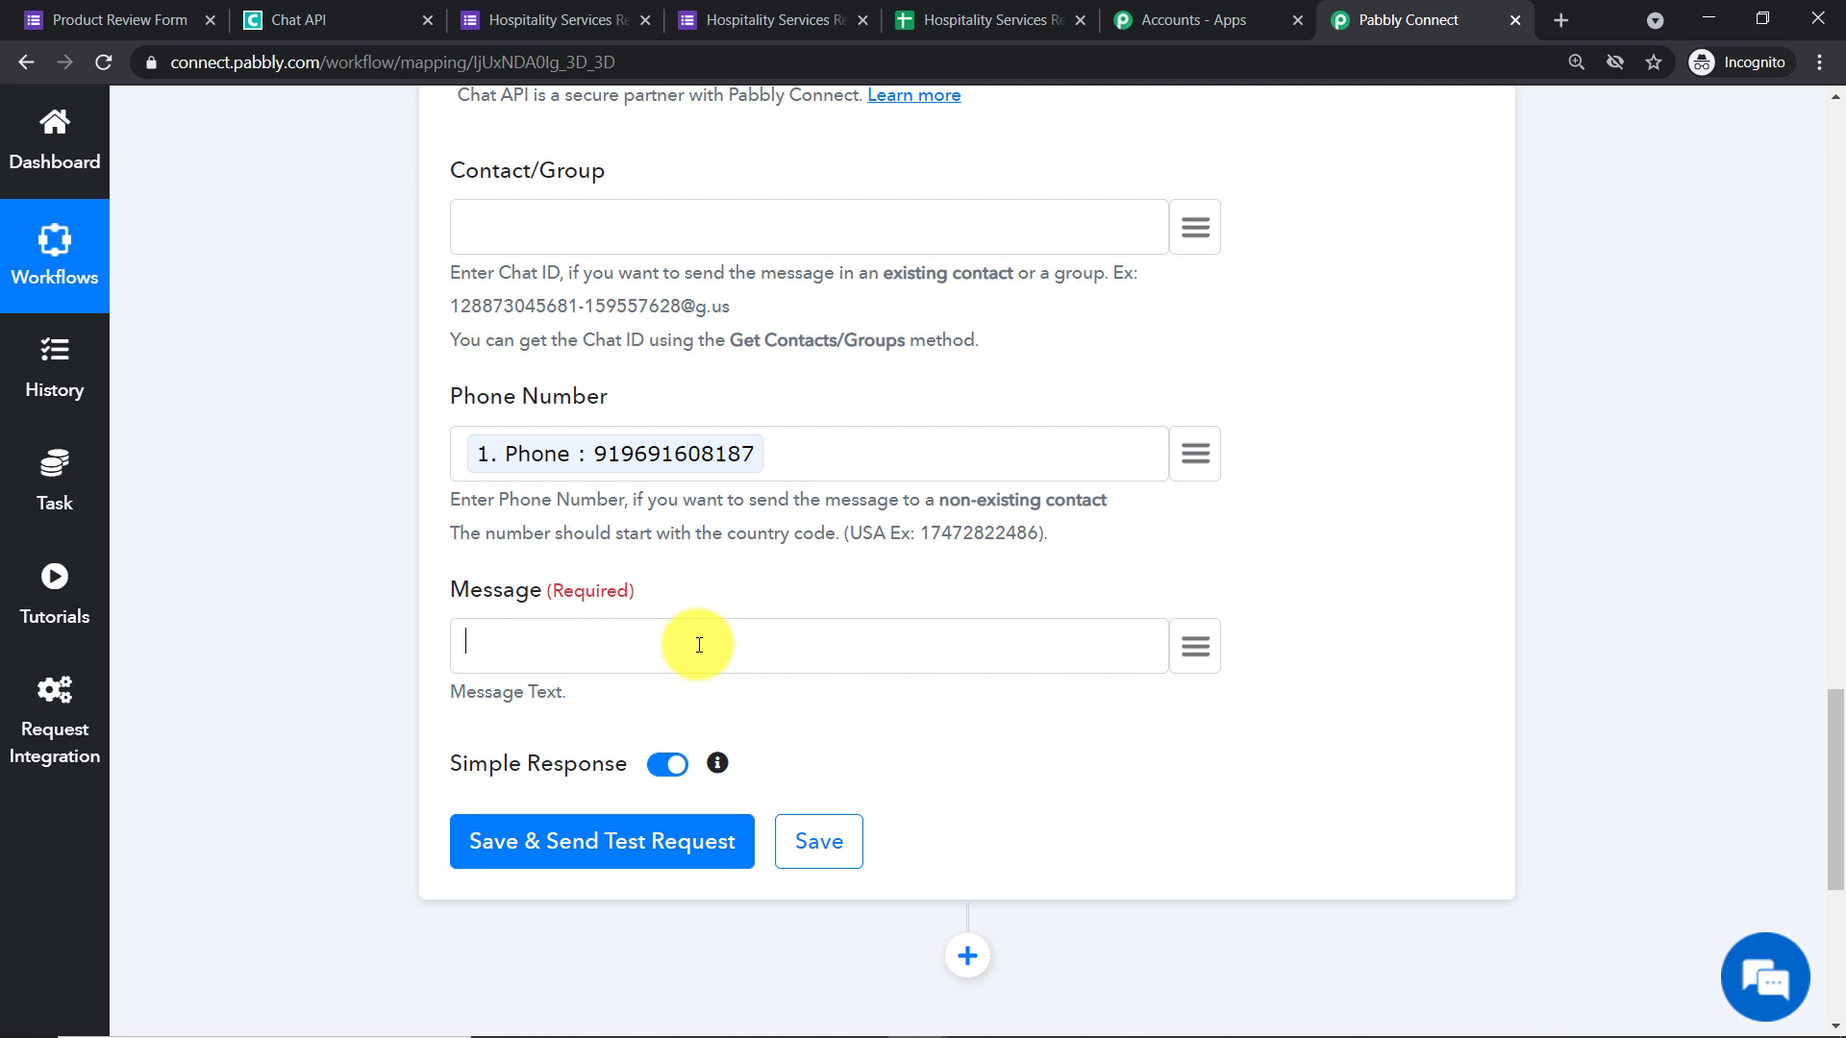
text(Hello)
key(Return)
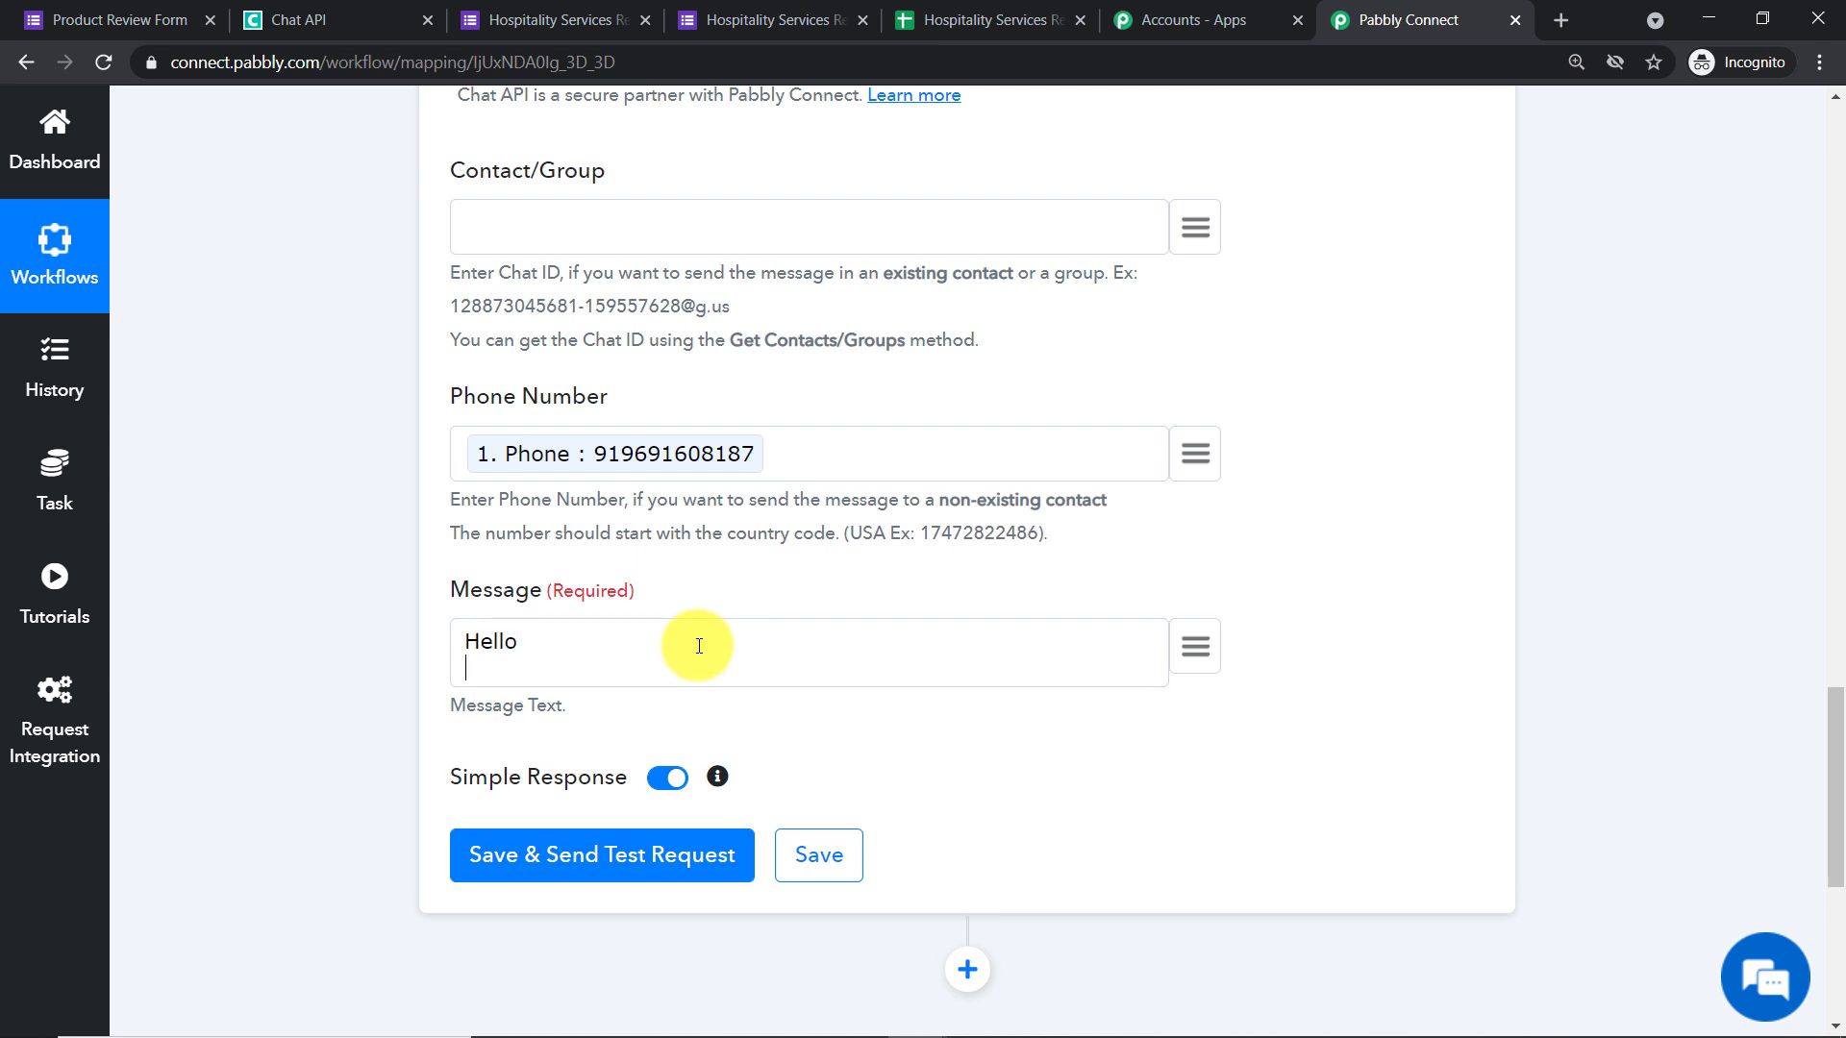
click(1195, 646)
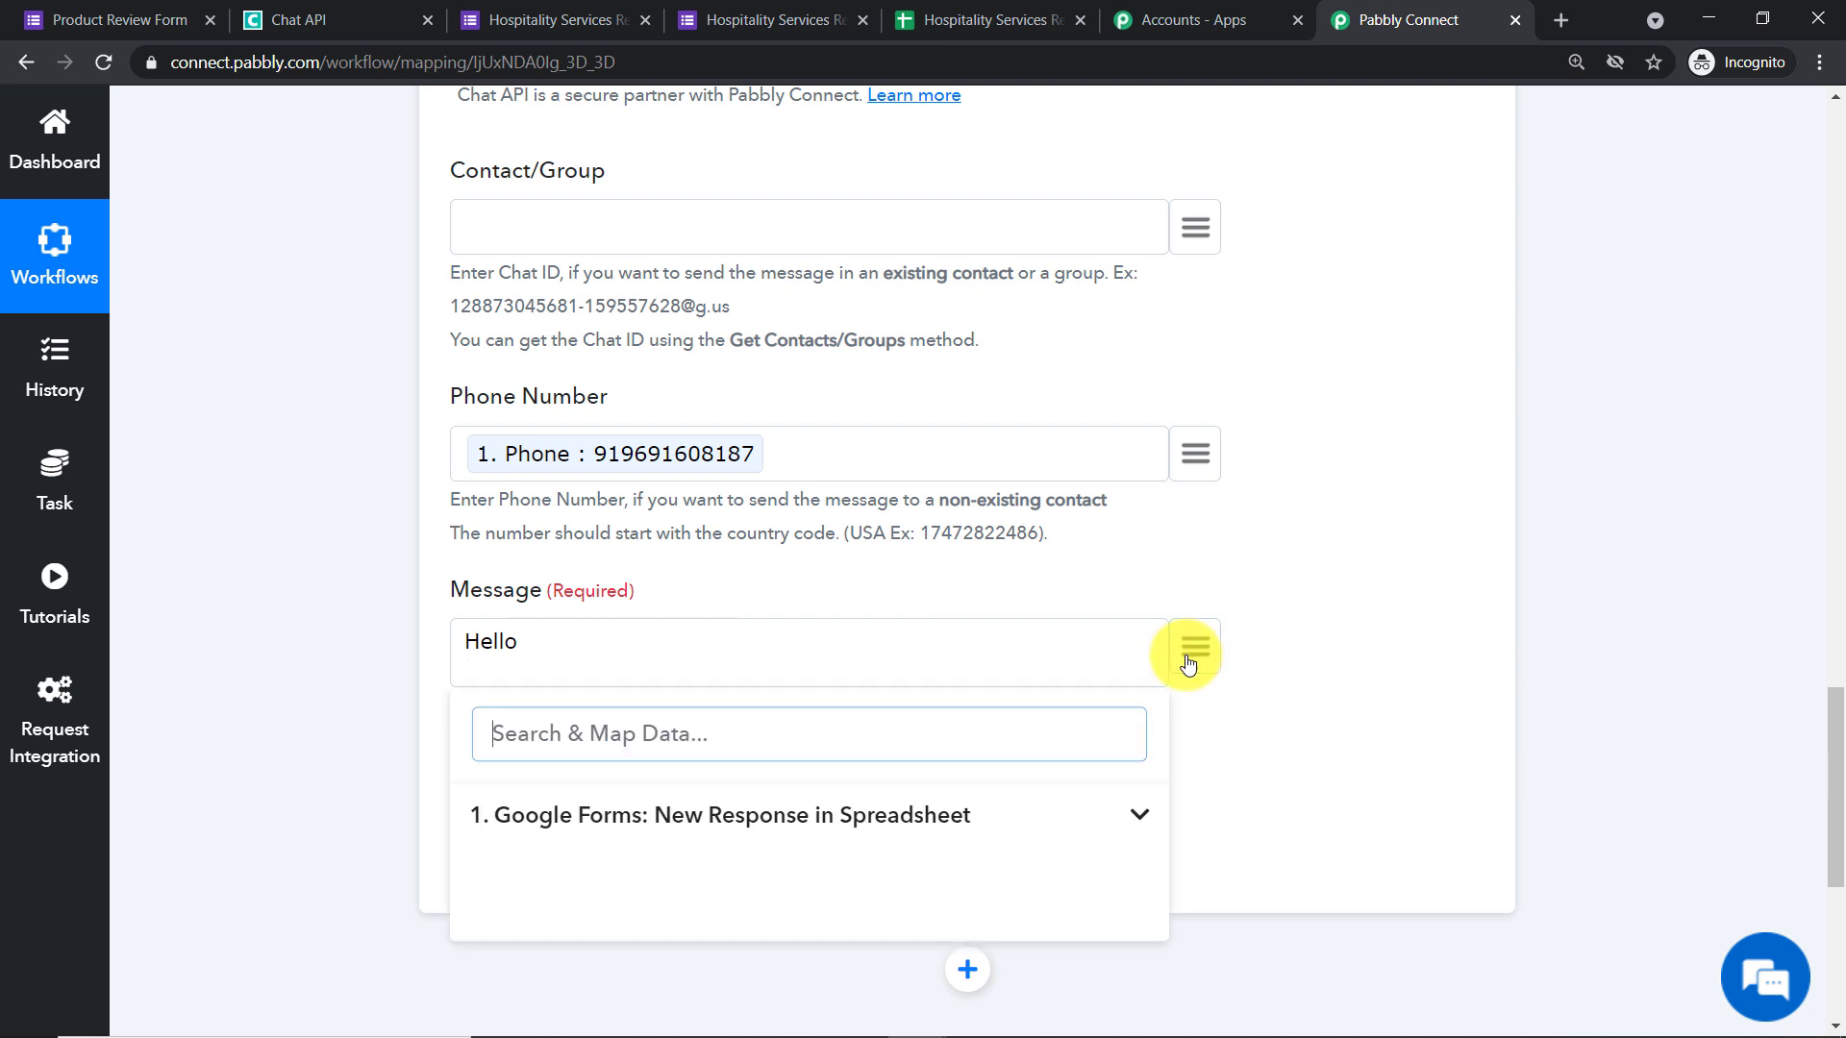
click(775, 827)
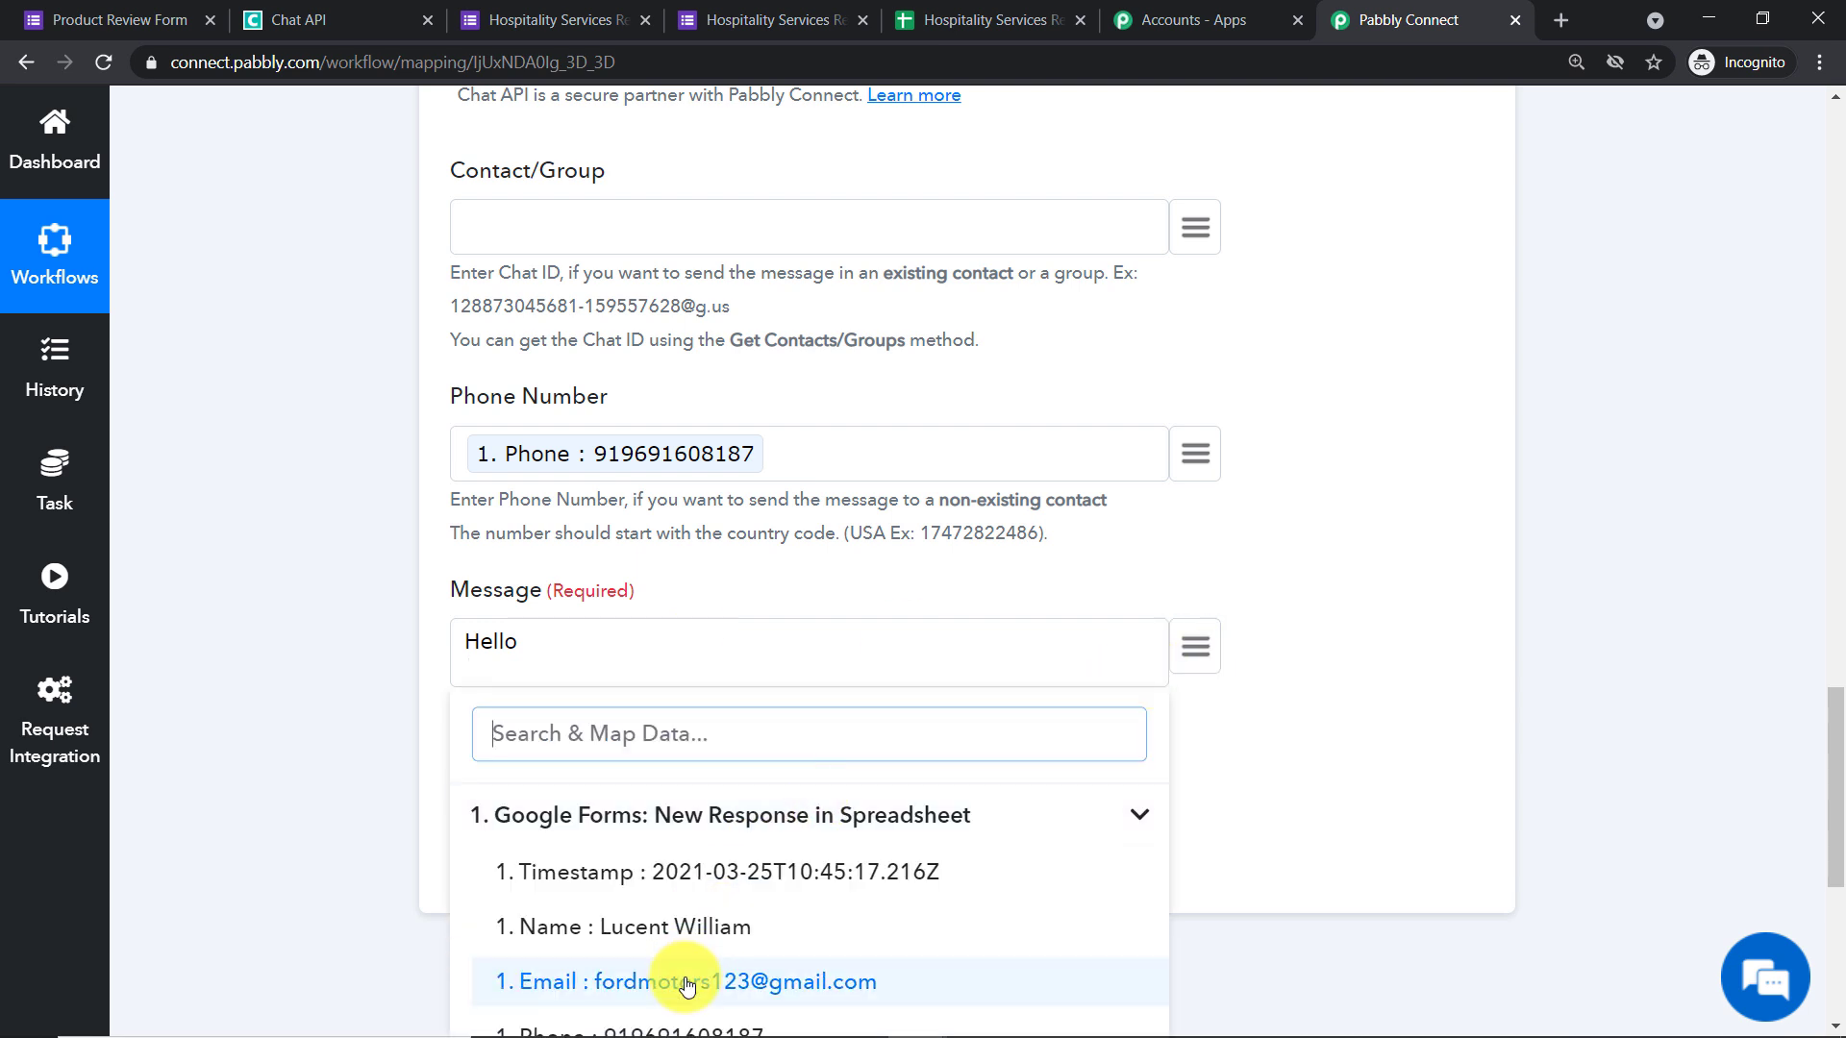
click(668, 927)
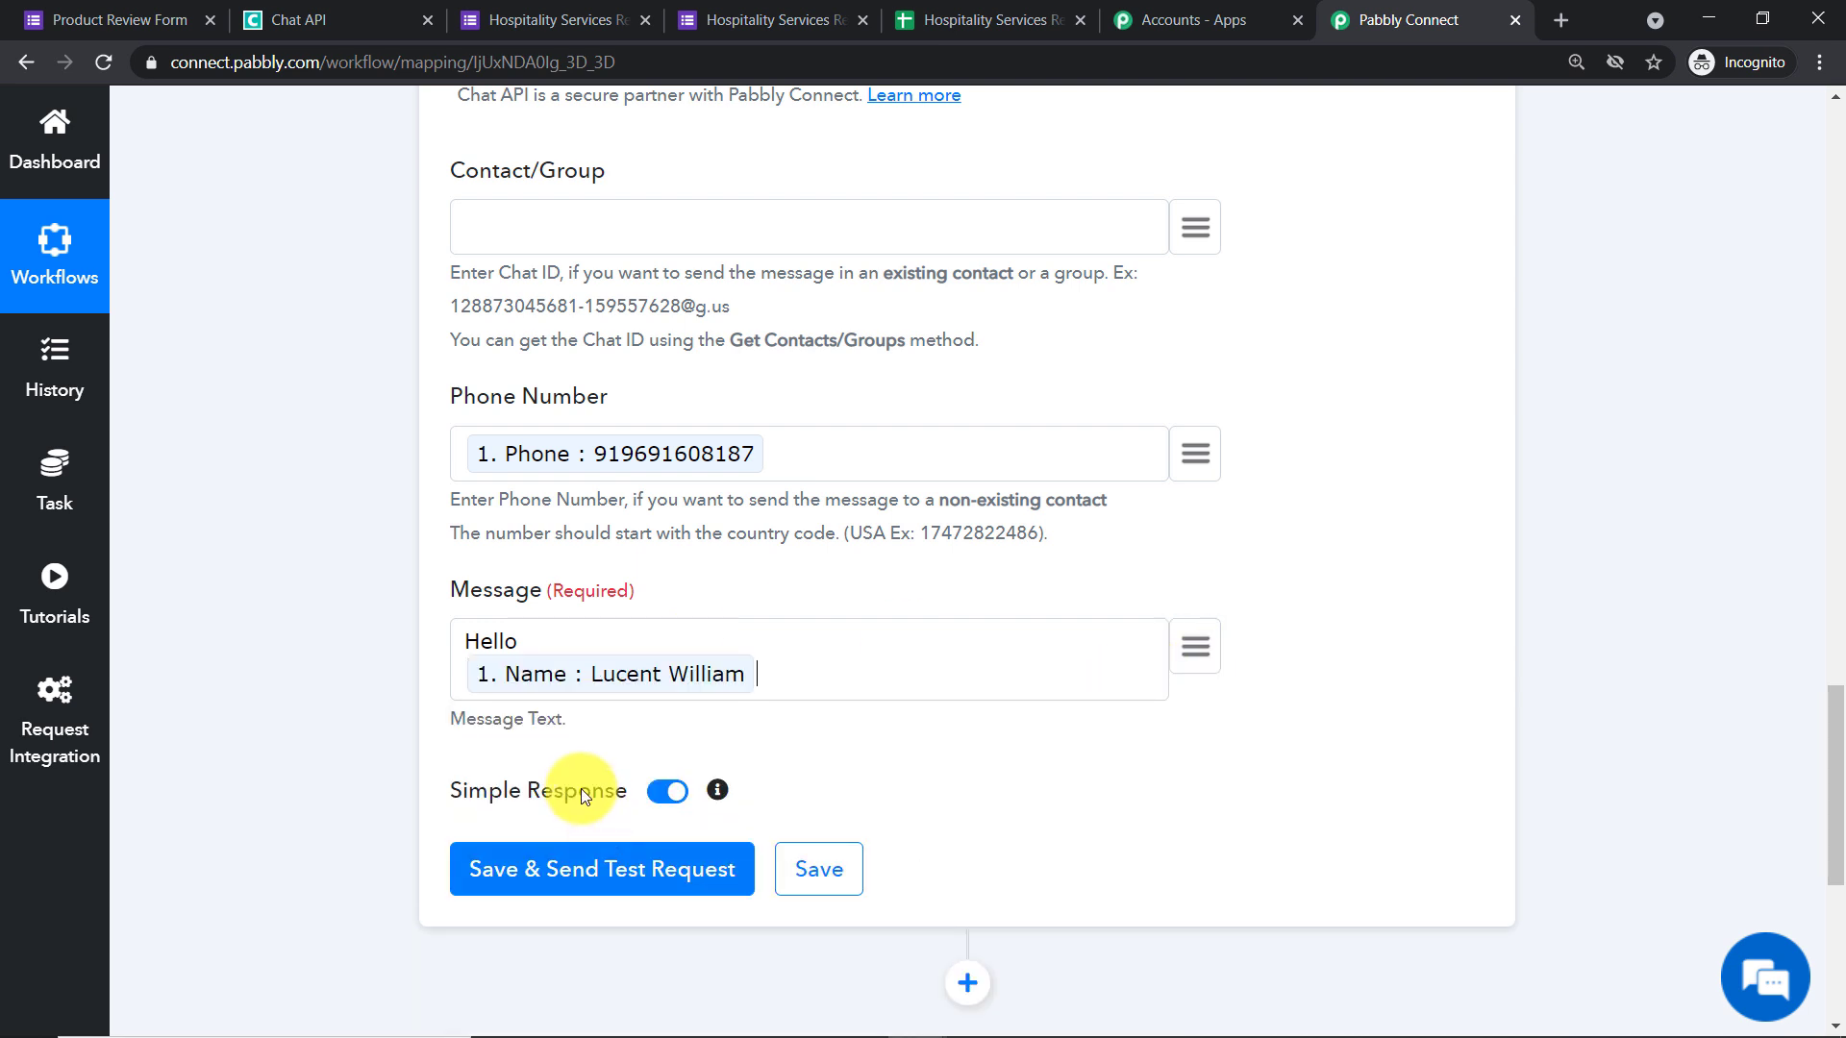
click(466, 673)
text(Mr)
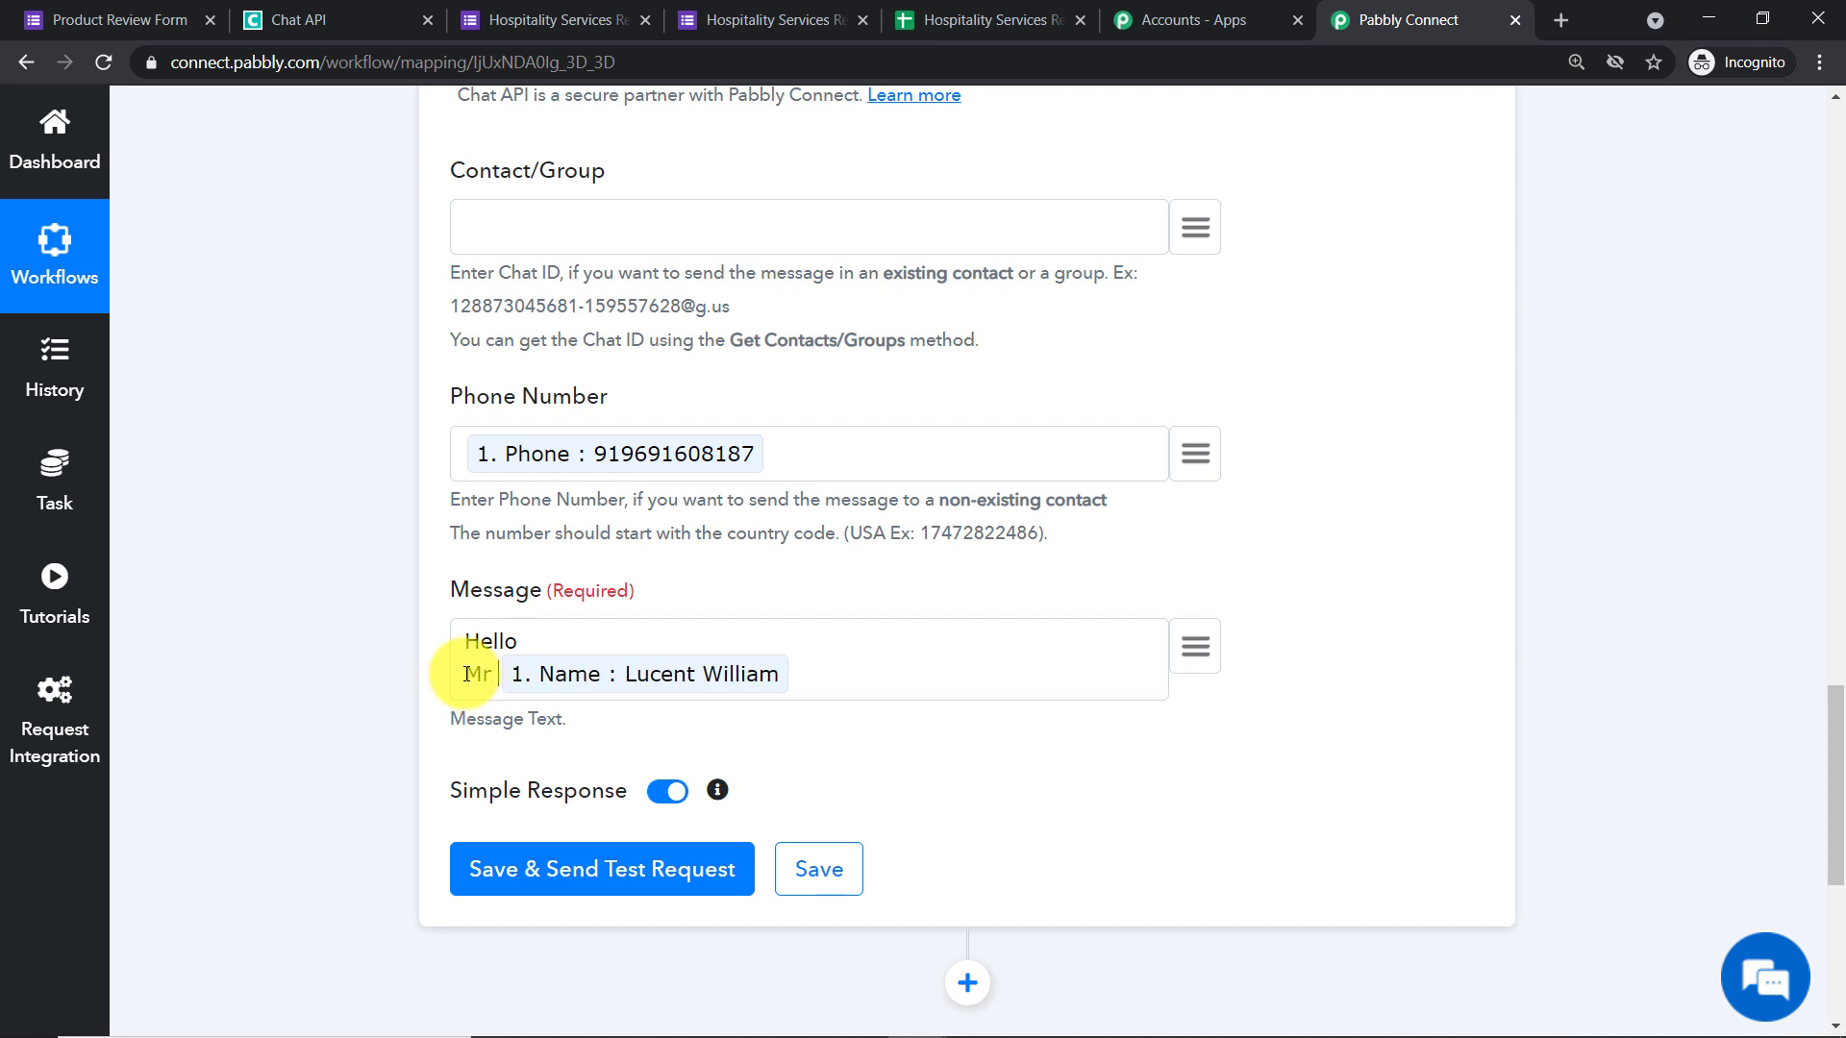
- Continue the message after the name with "with email:" followed by the mapped Email field from the form response
click(784, 674)
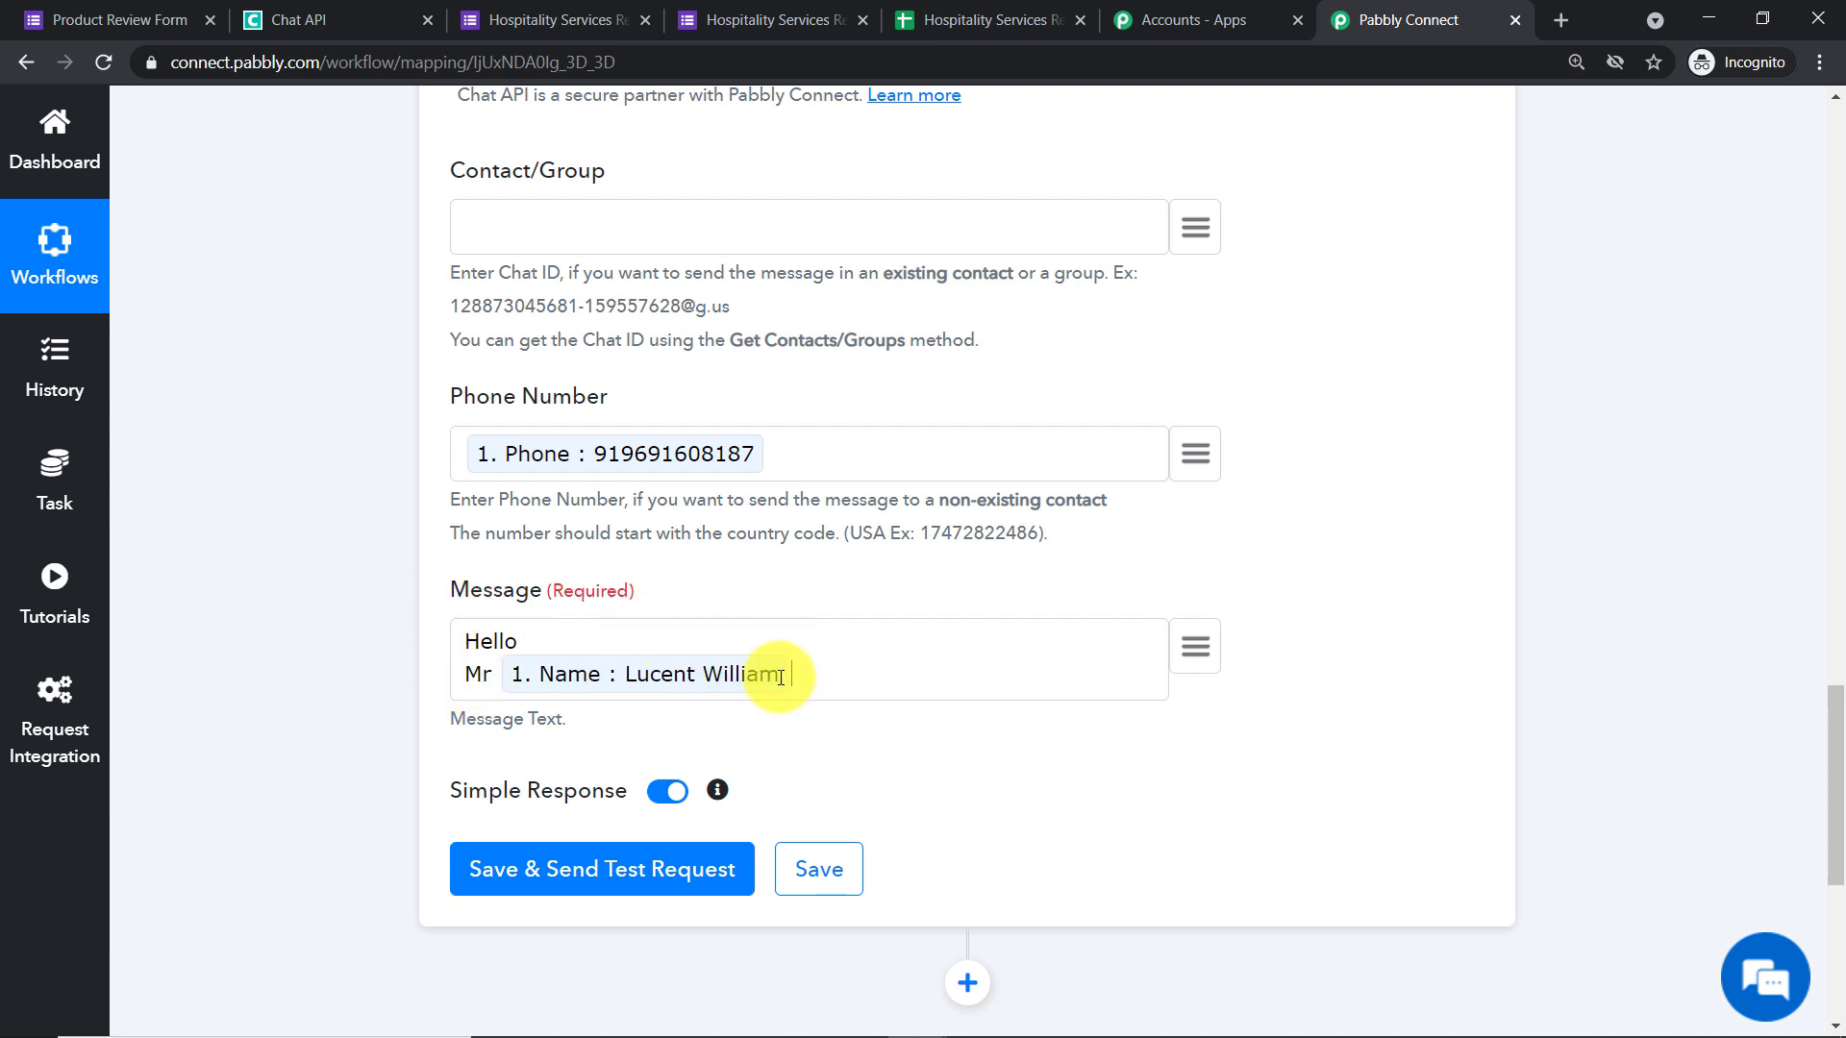
text(with email)
click(1218, 647)
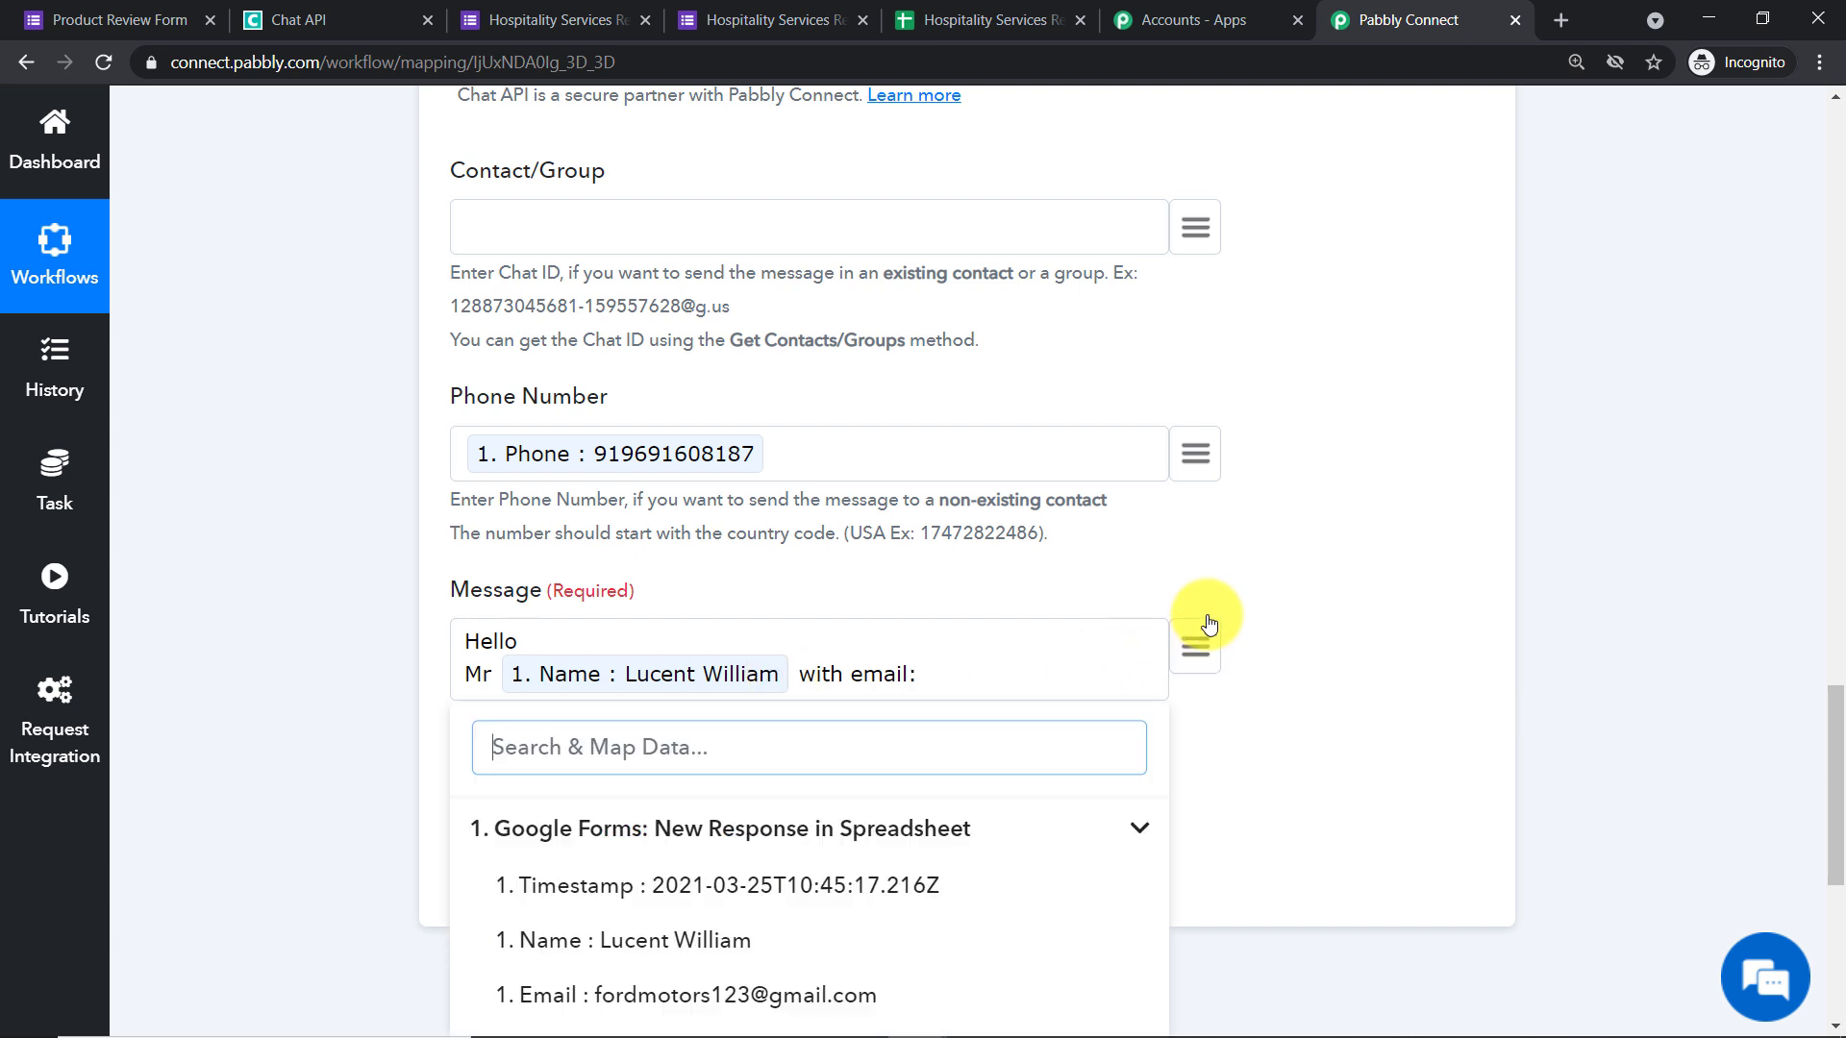
click(800, 992)
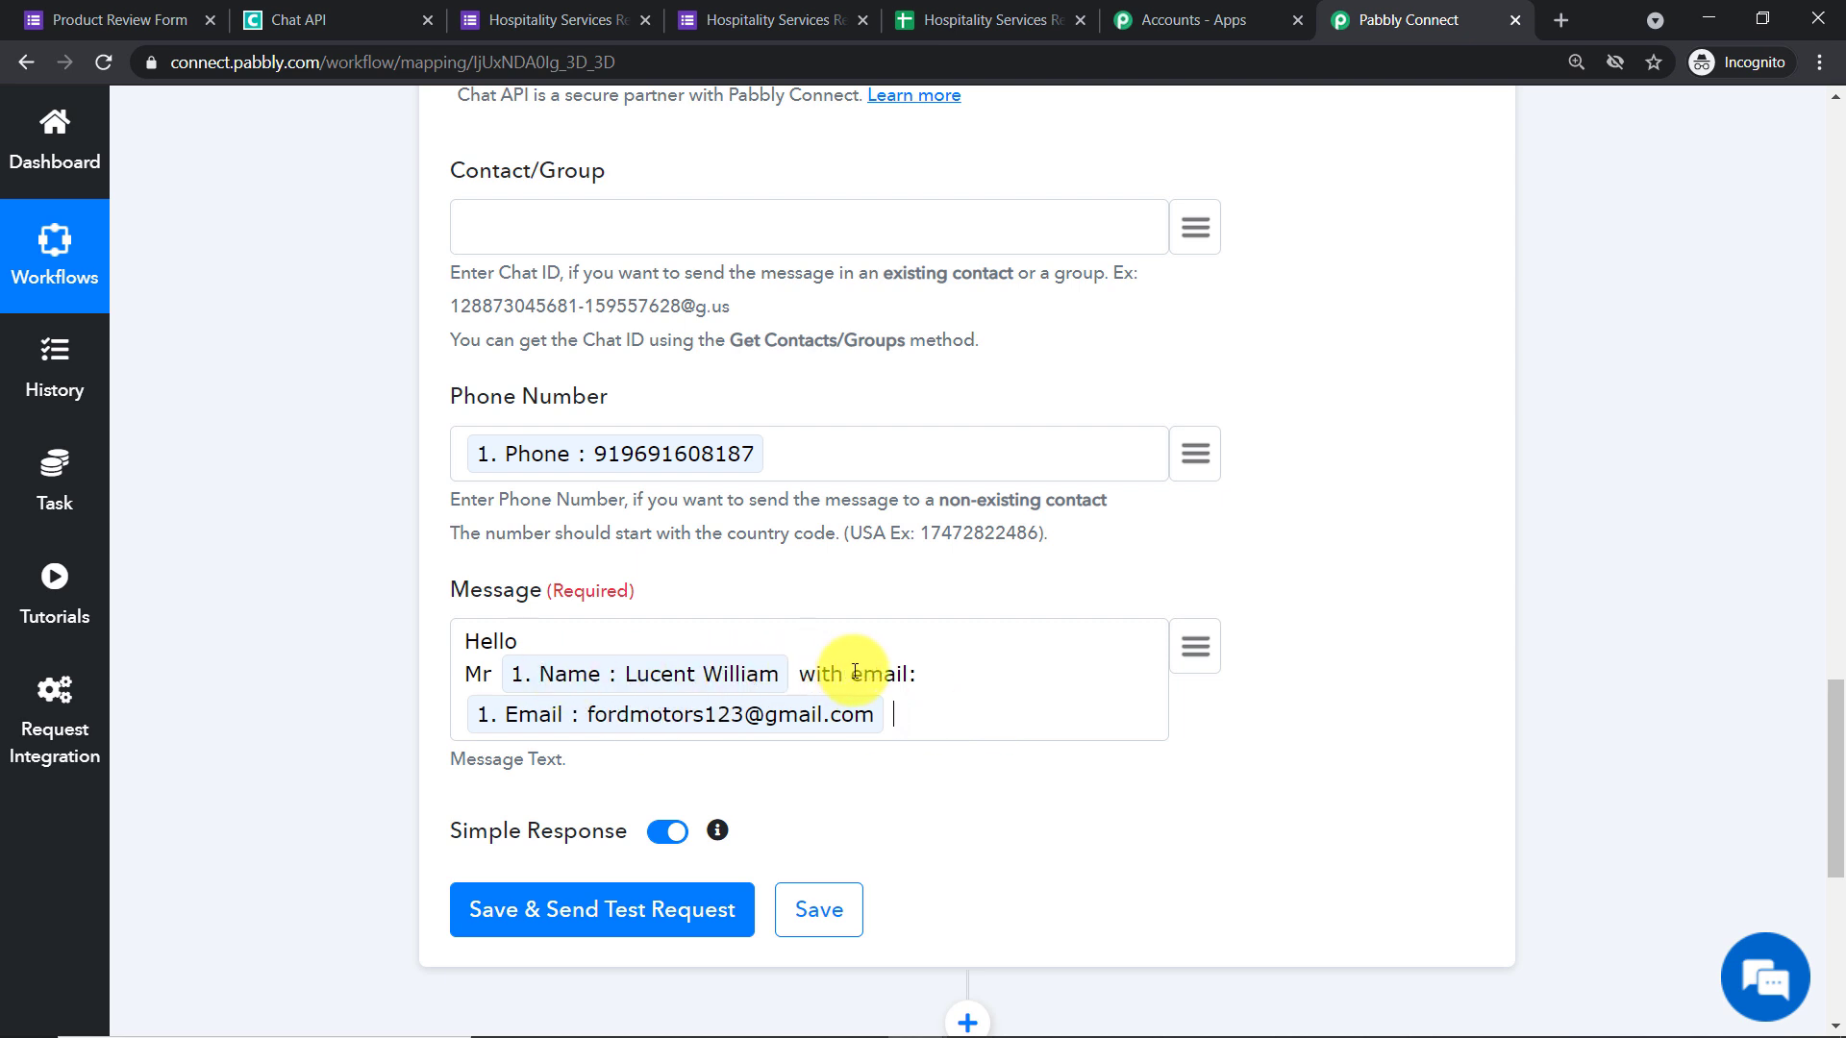
- End the message after the mapped email with "thank you for submitting the feedback.", then save the action and send a test request
text(t)
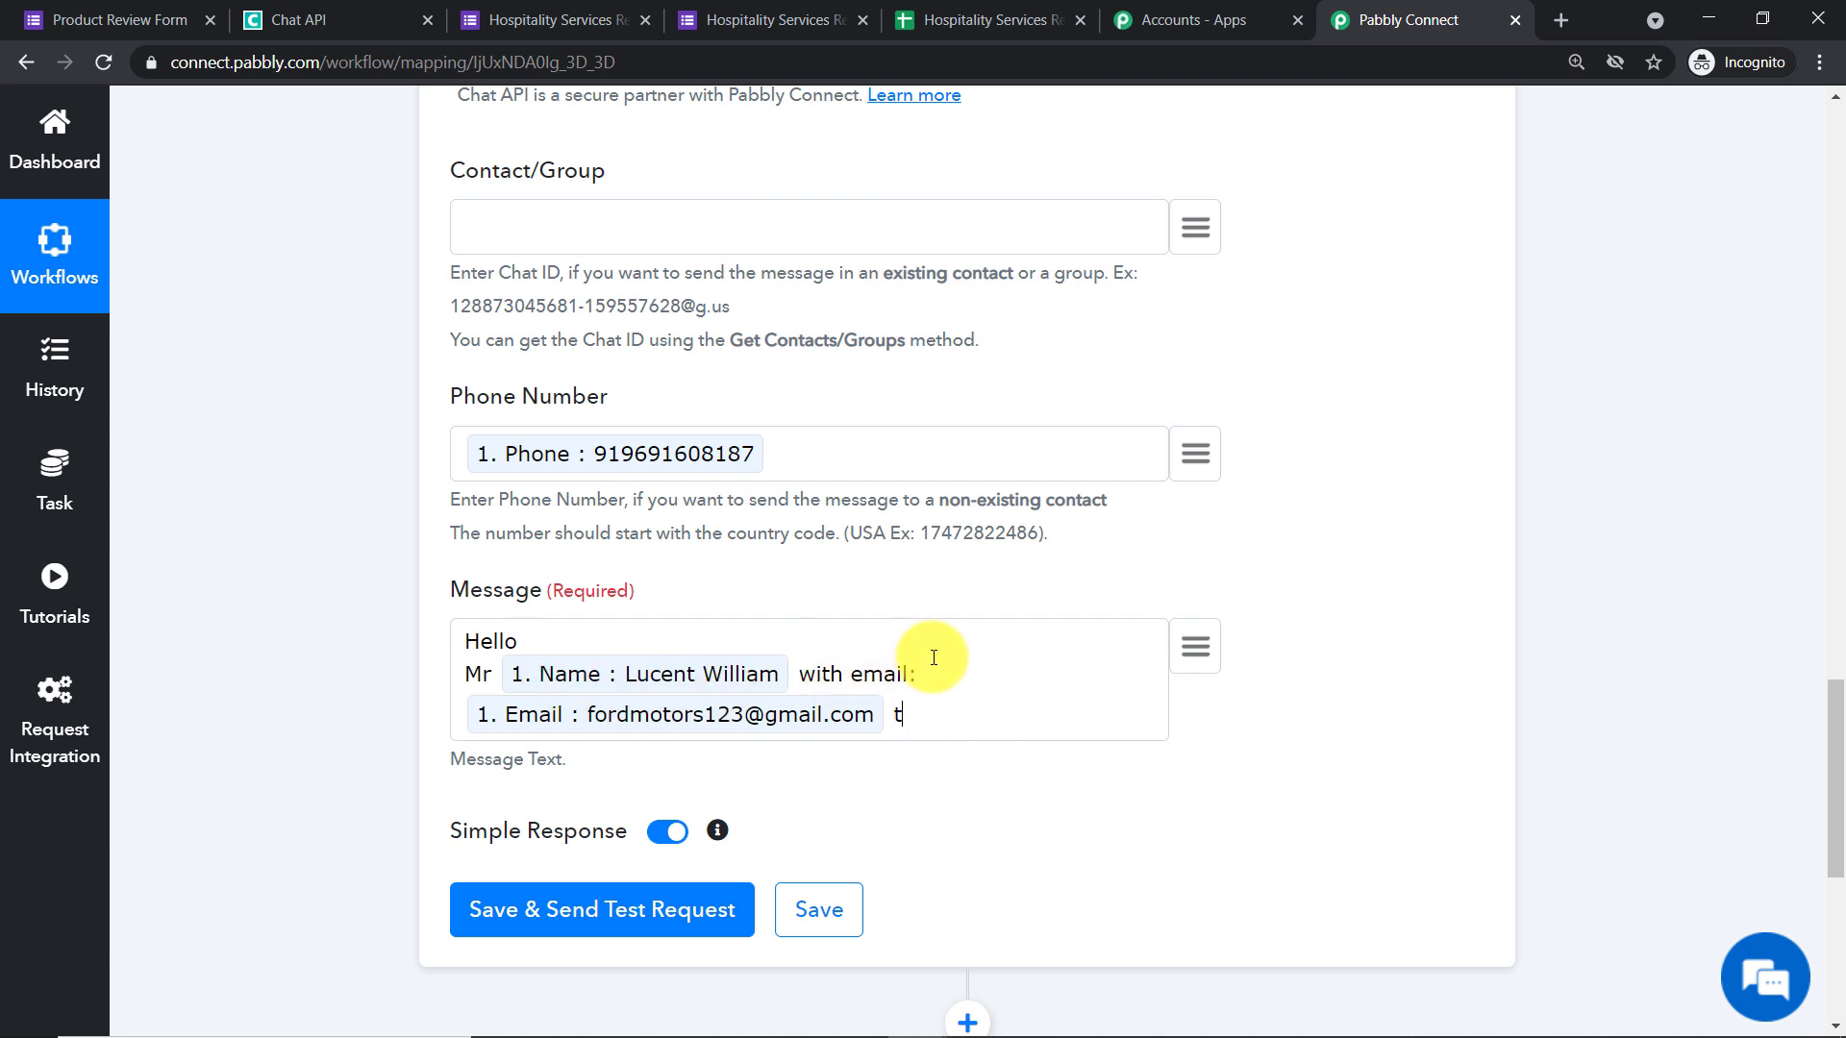
text(han you for subm)
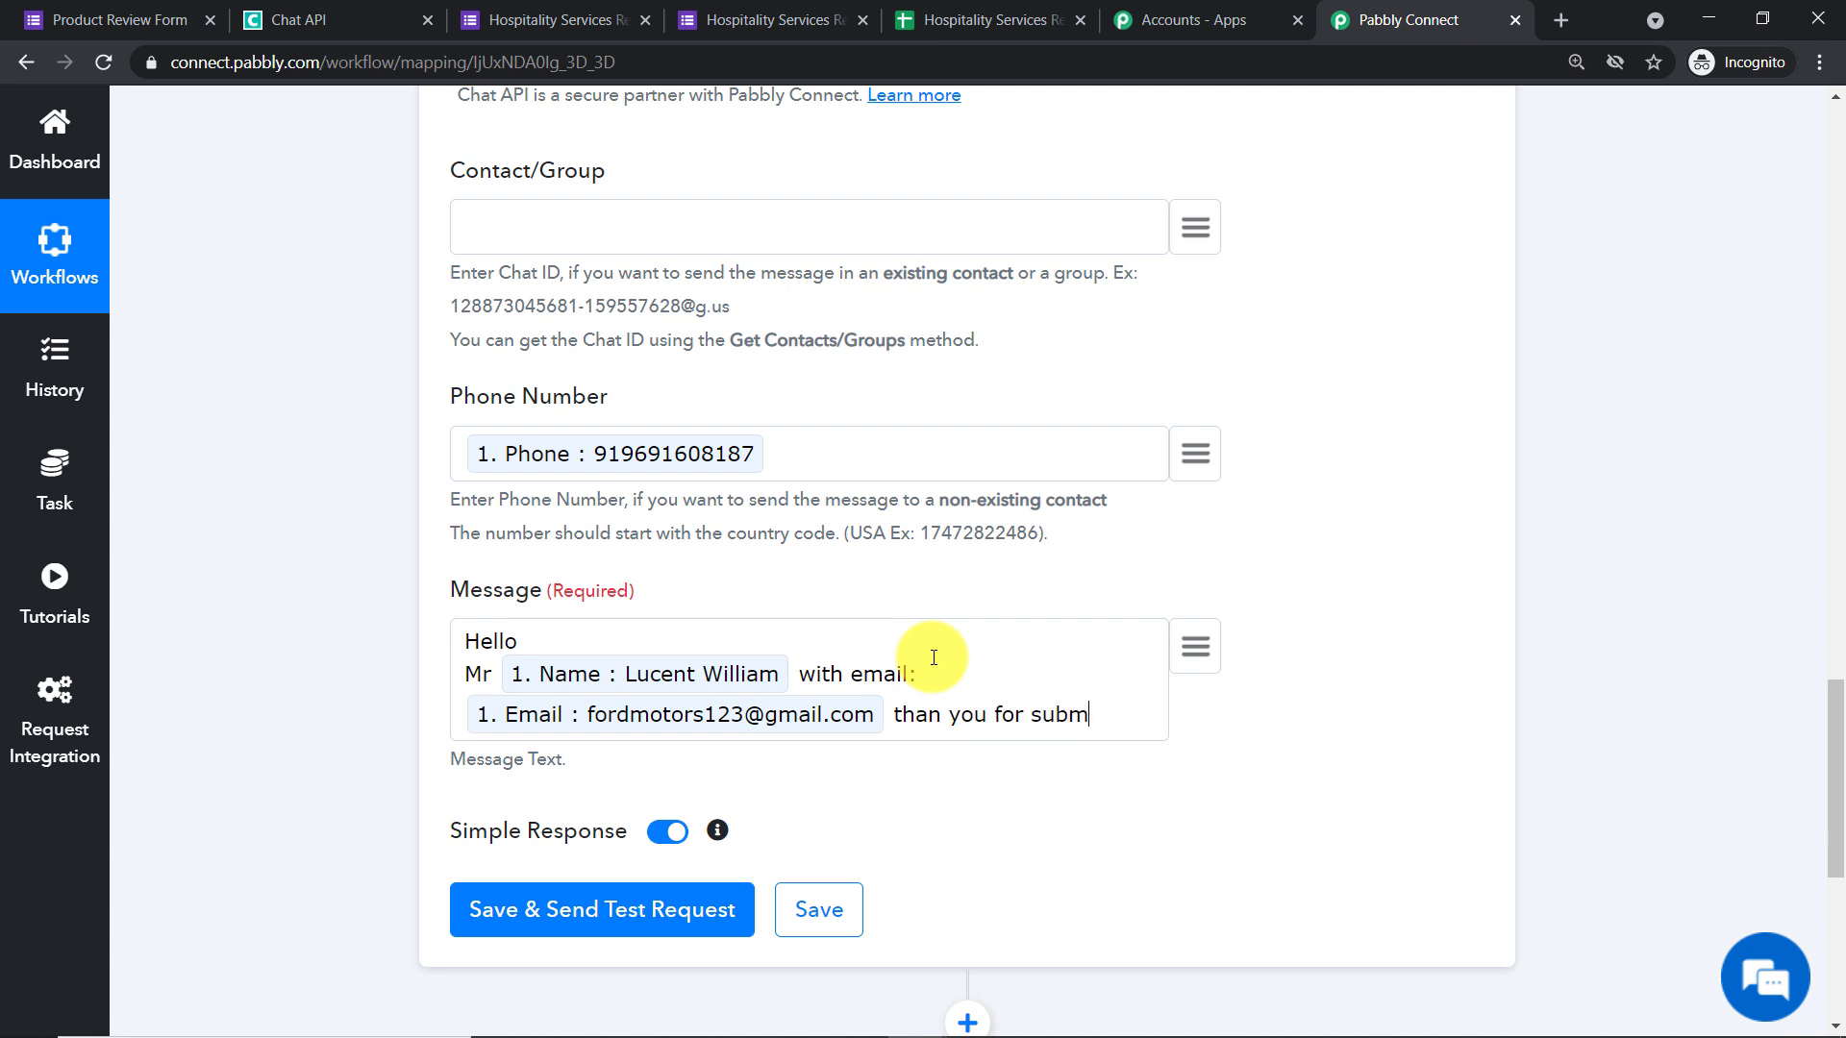
text(itting the )
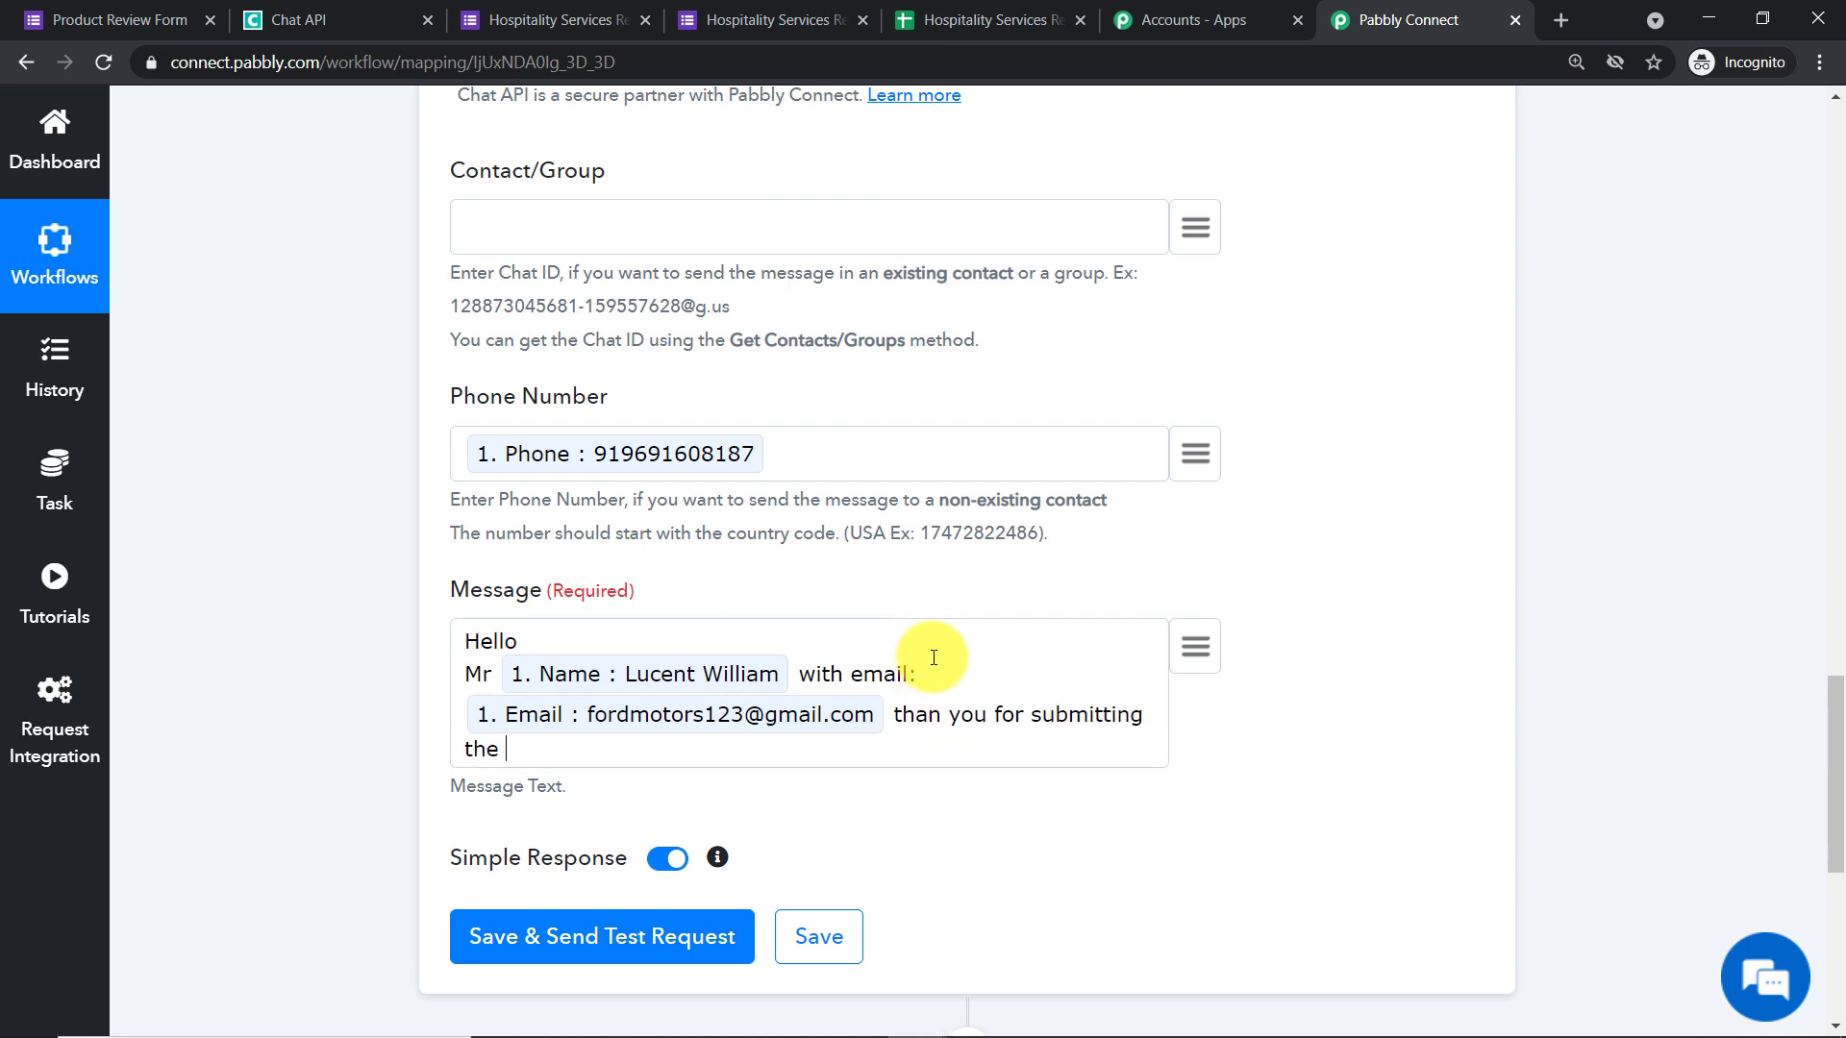
text(feedback .)
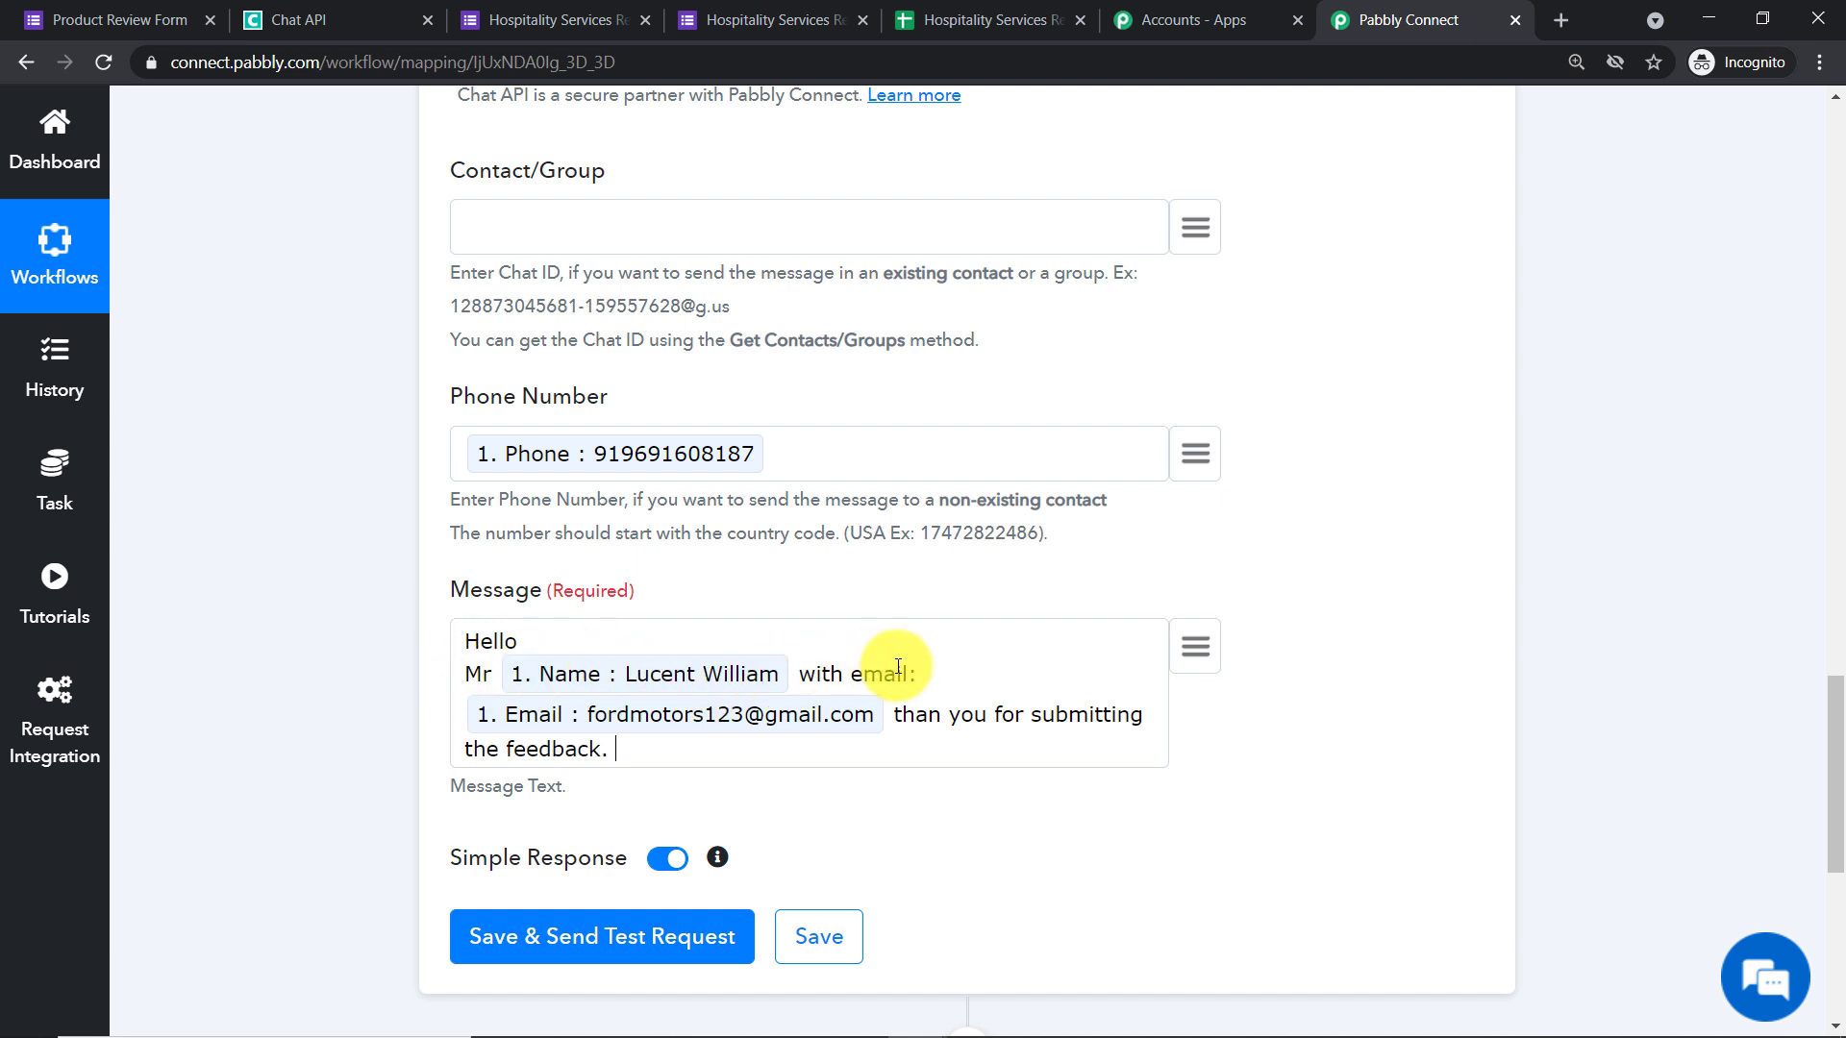
click(941, 716)
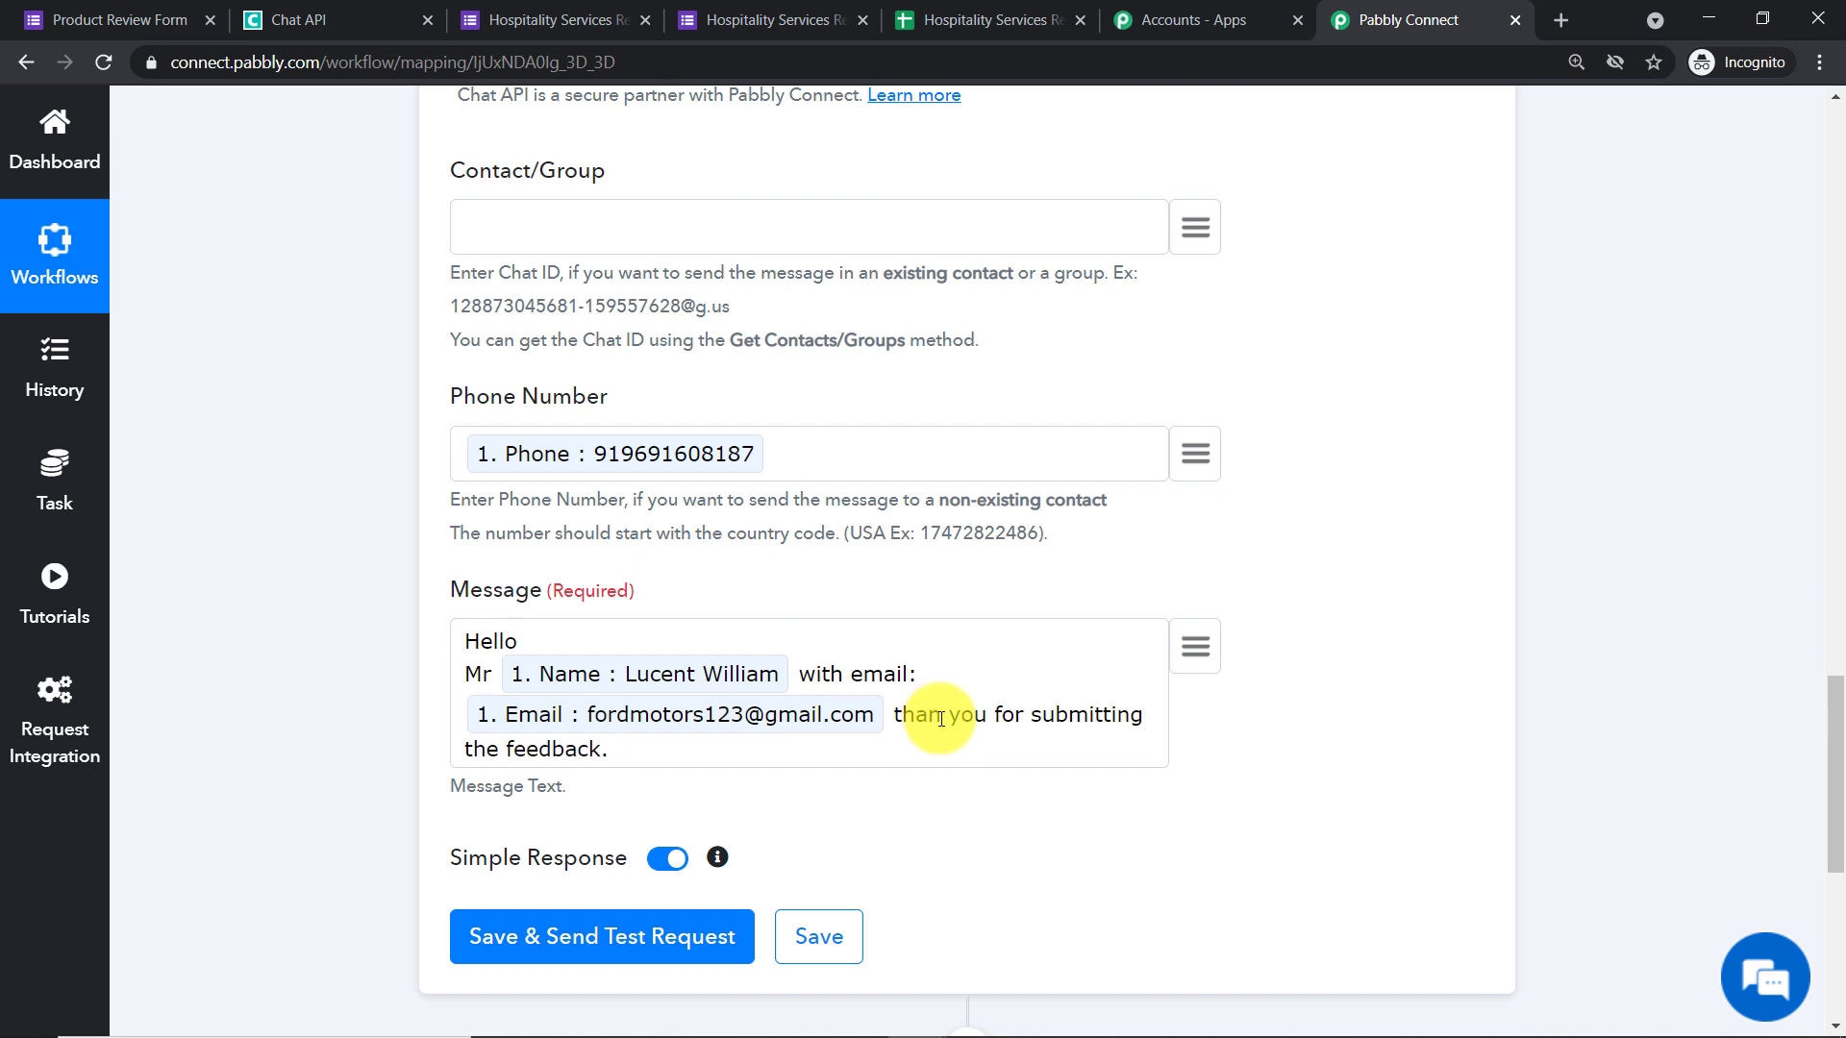
text(k)
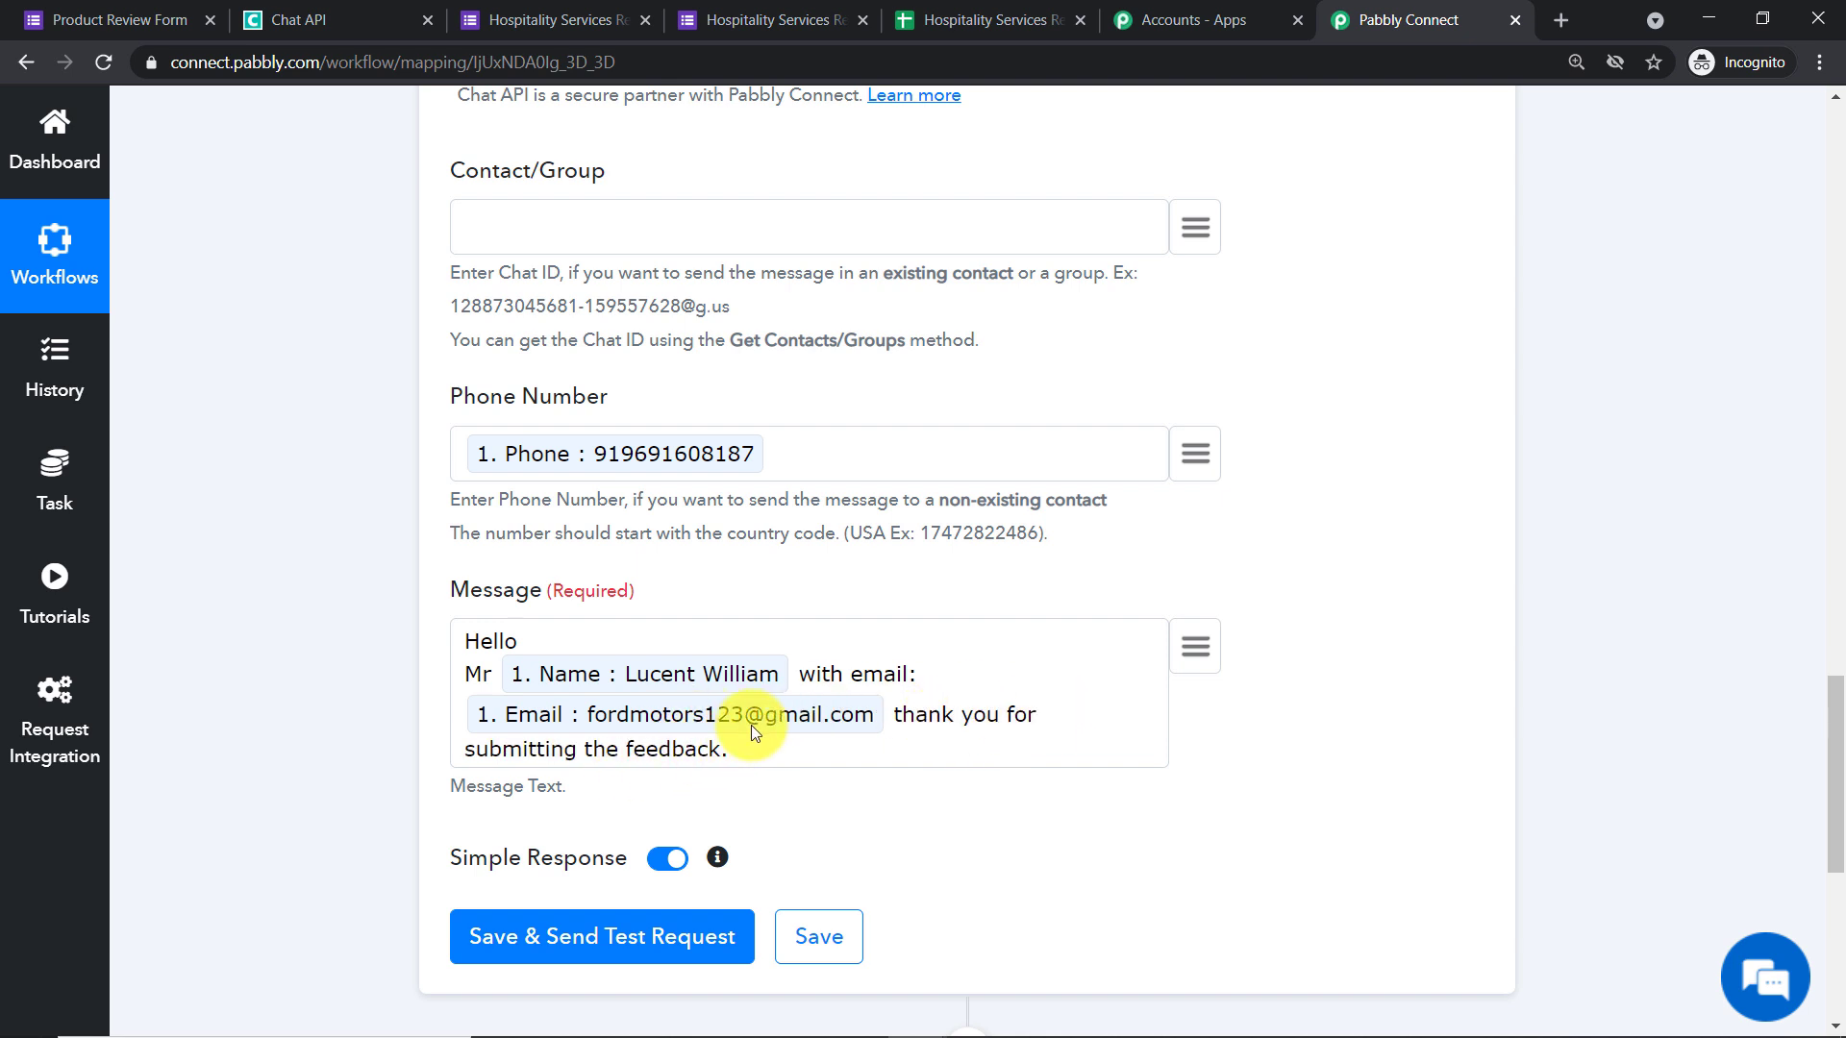
scroll(634, 701, down, 3)
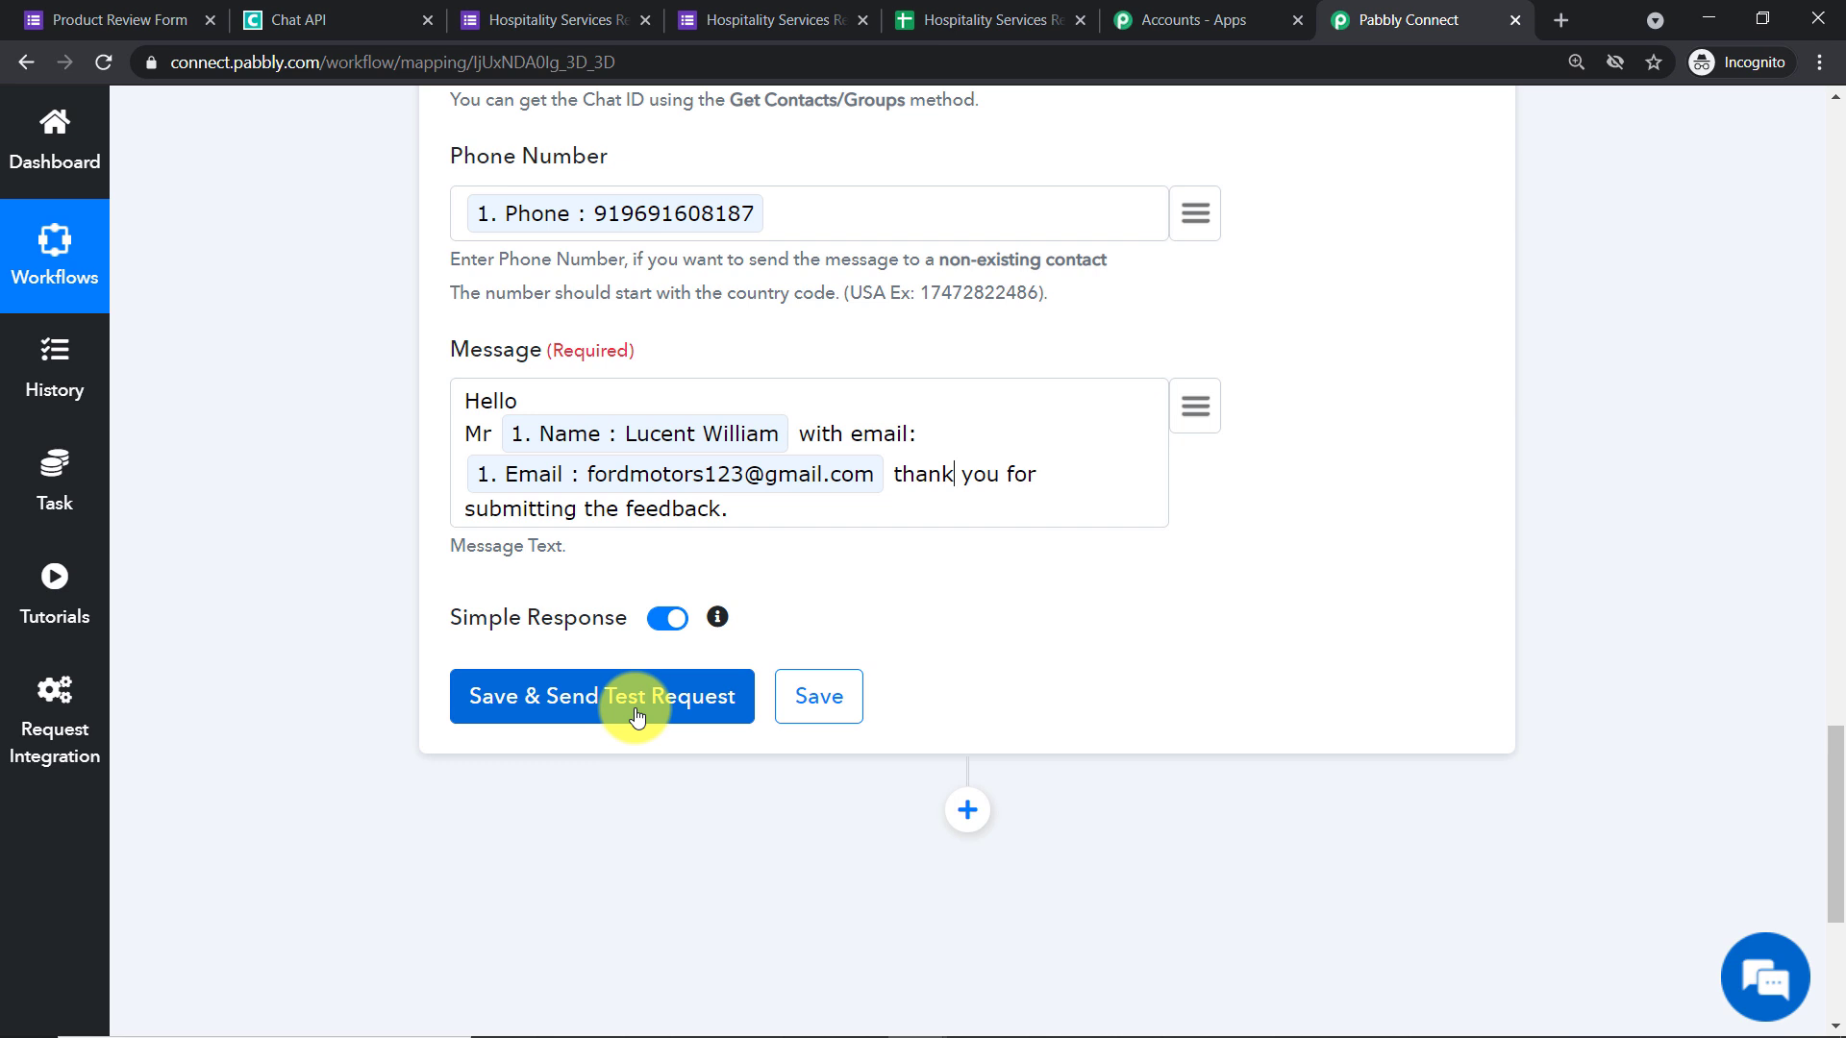
click(634, 717)
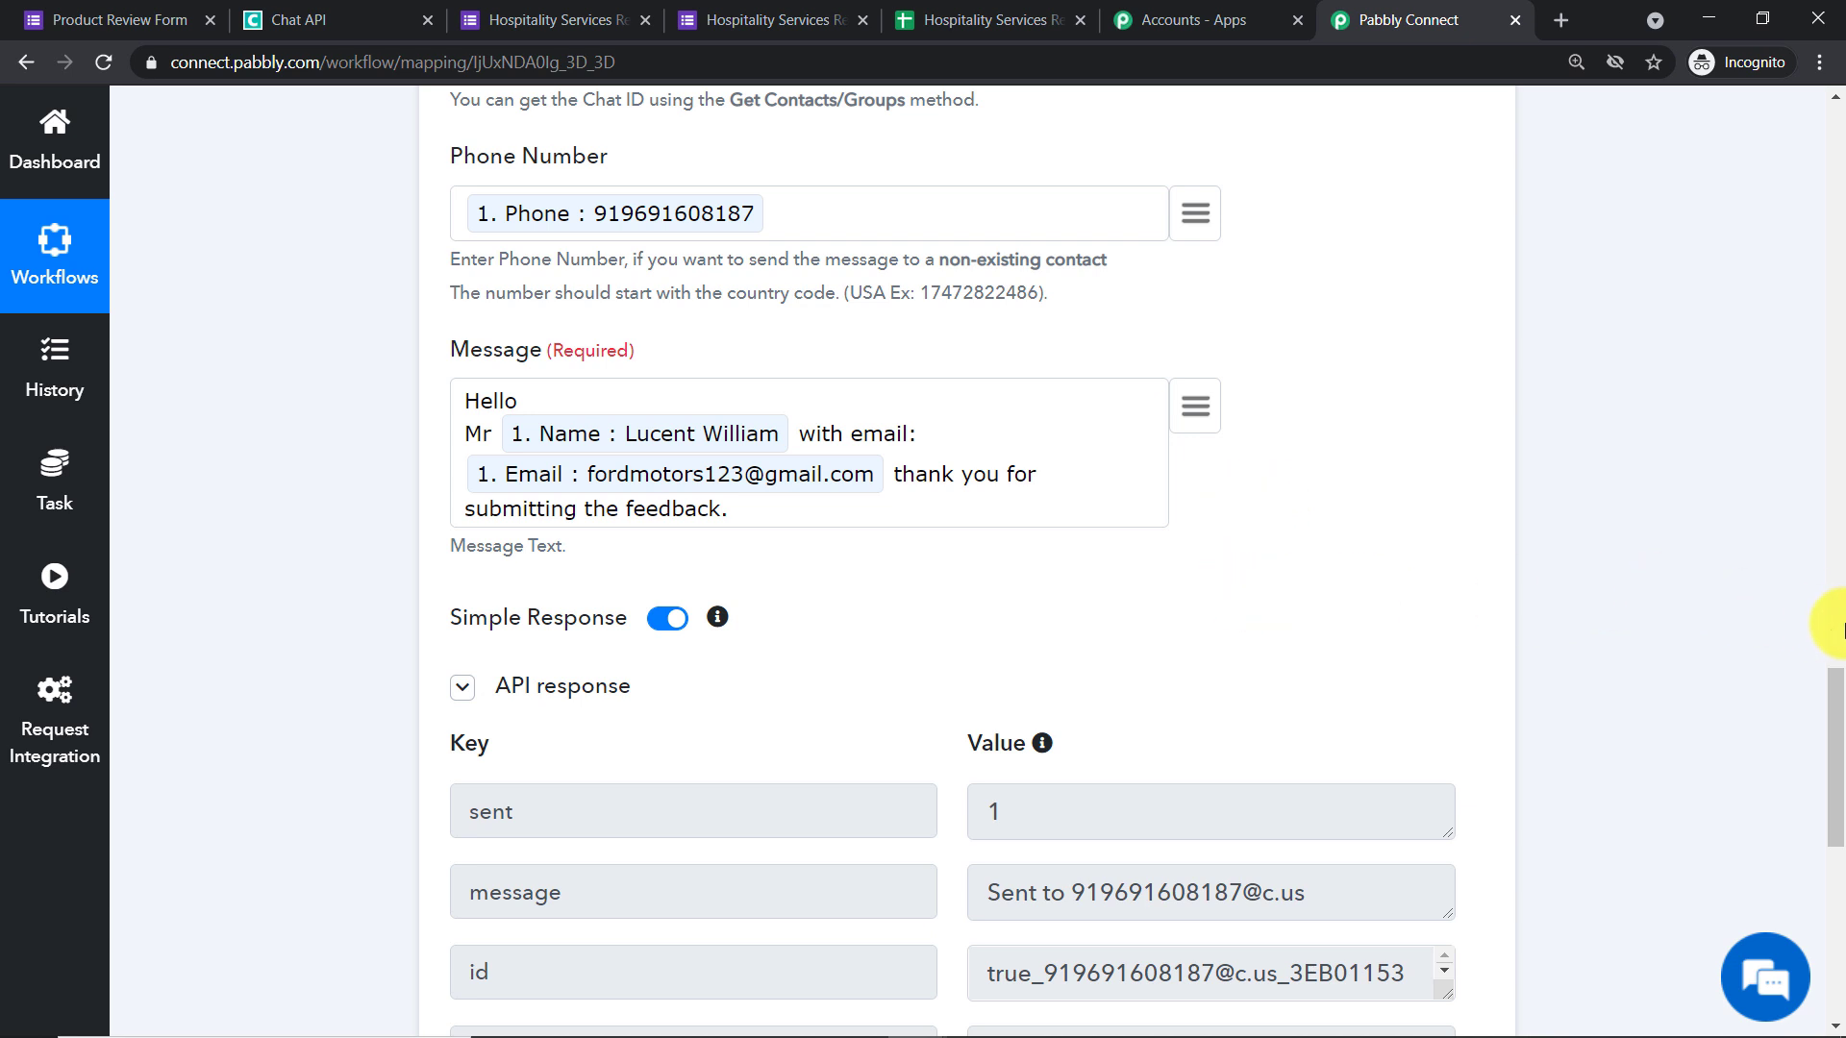
- Collapse the Chat API Send Message action and the Google Forms trigger so the workflow shows only its two step headers
click(1825, 619)
click(848, 370)
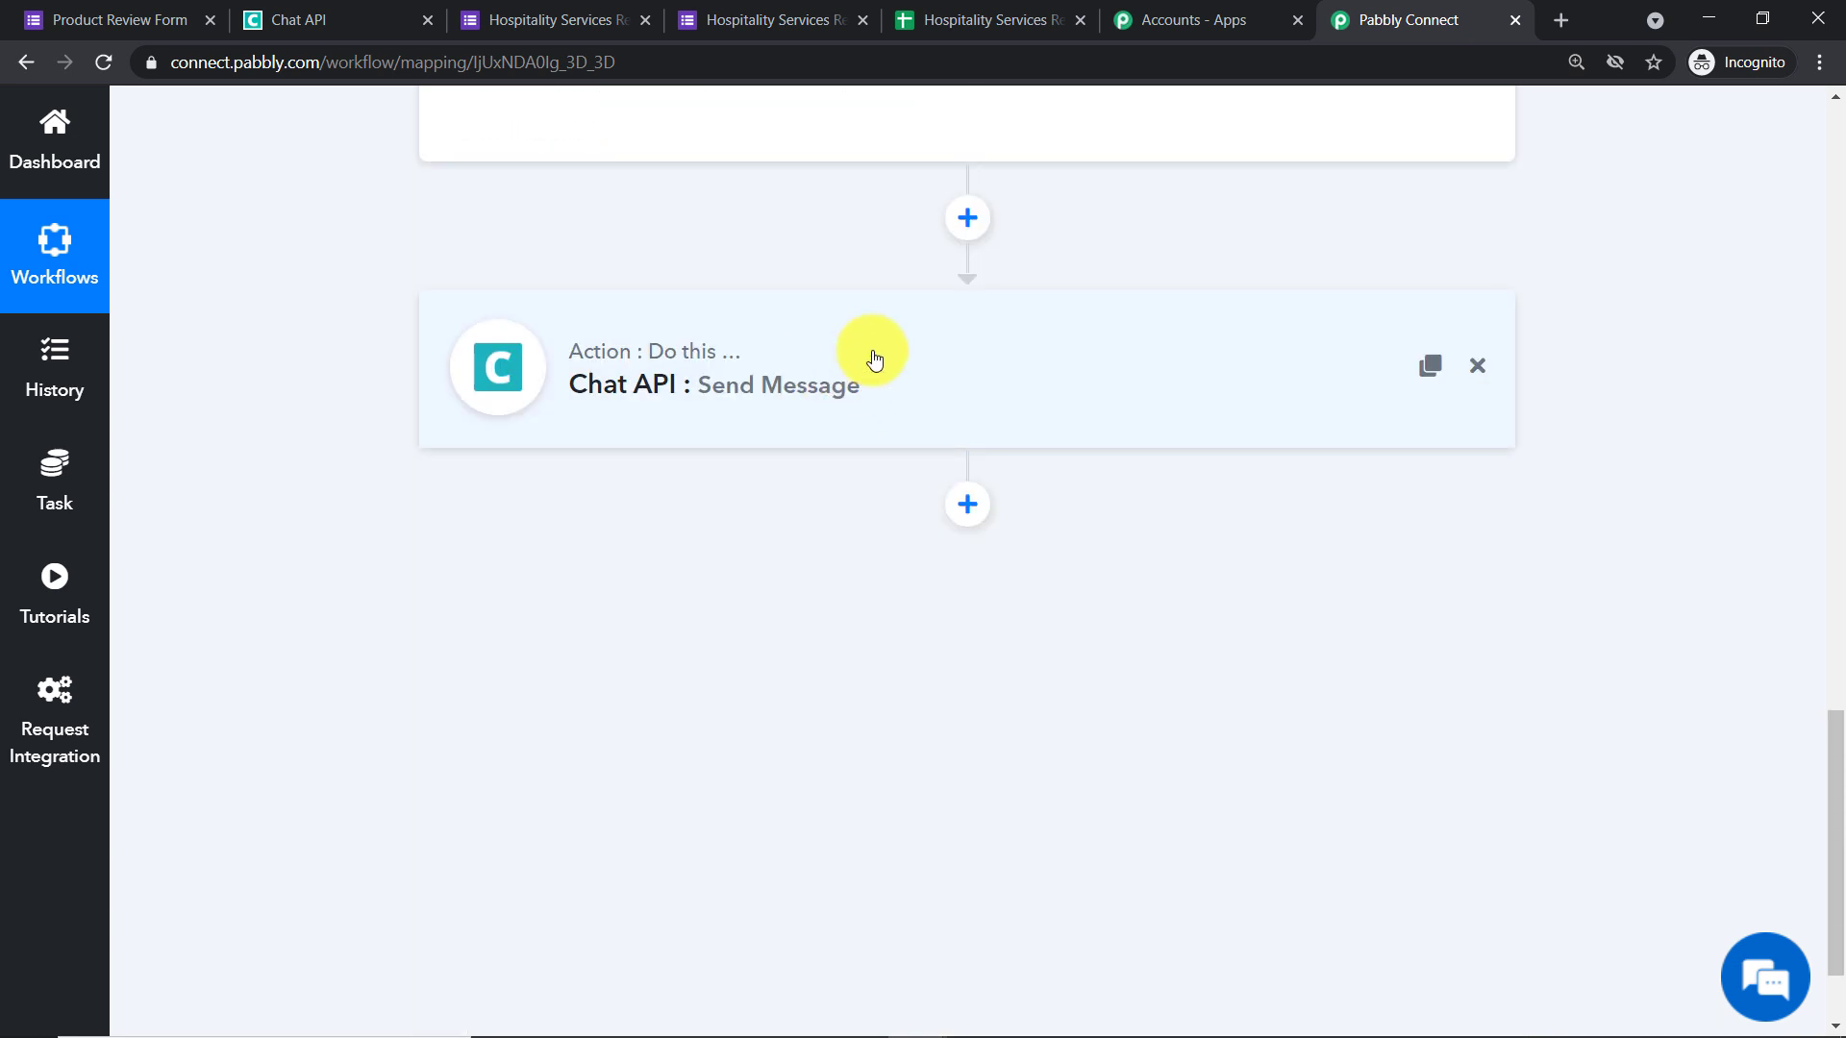
click(1836, 594)
drag(1836, 594, 1817, 240)
click(980, 373)
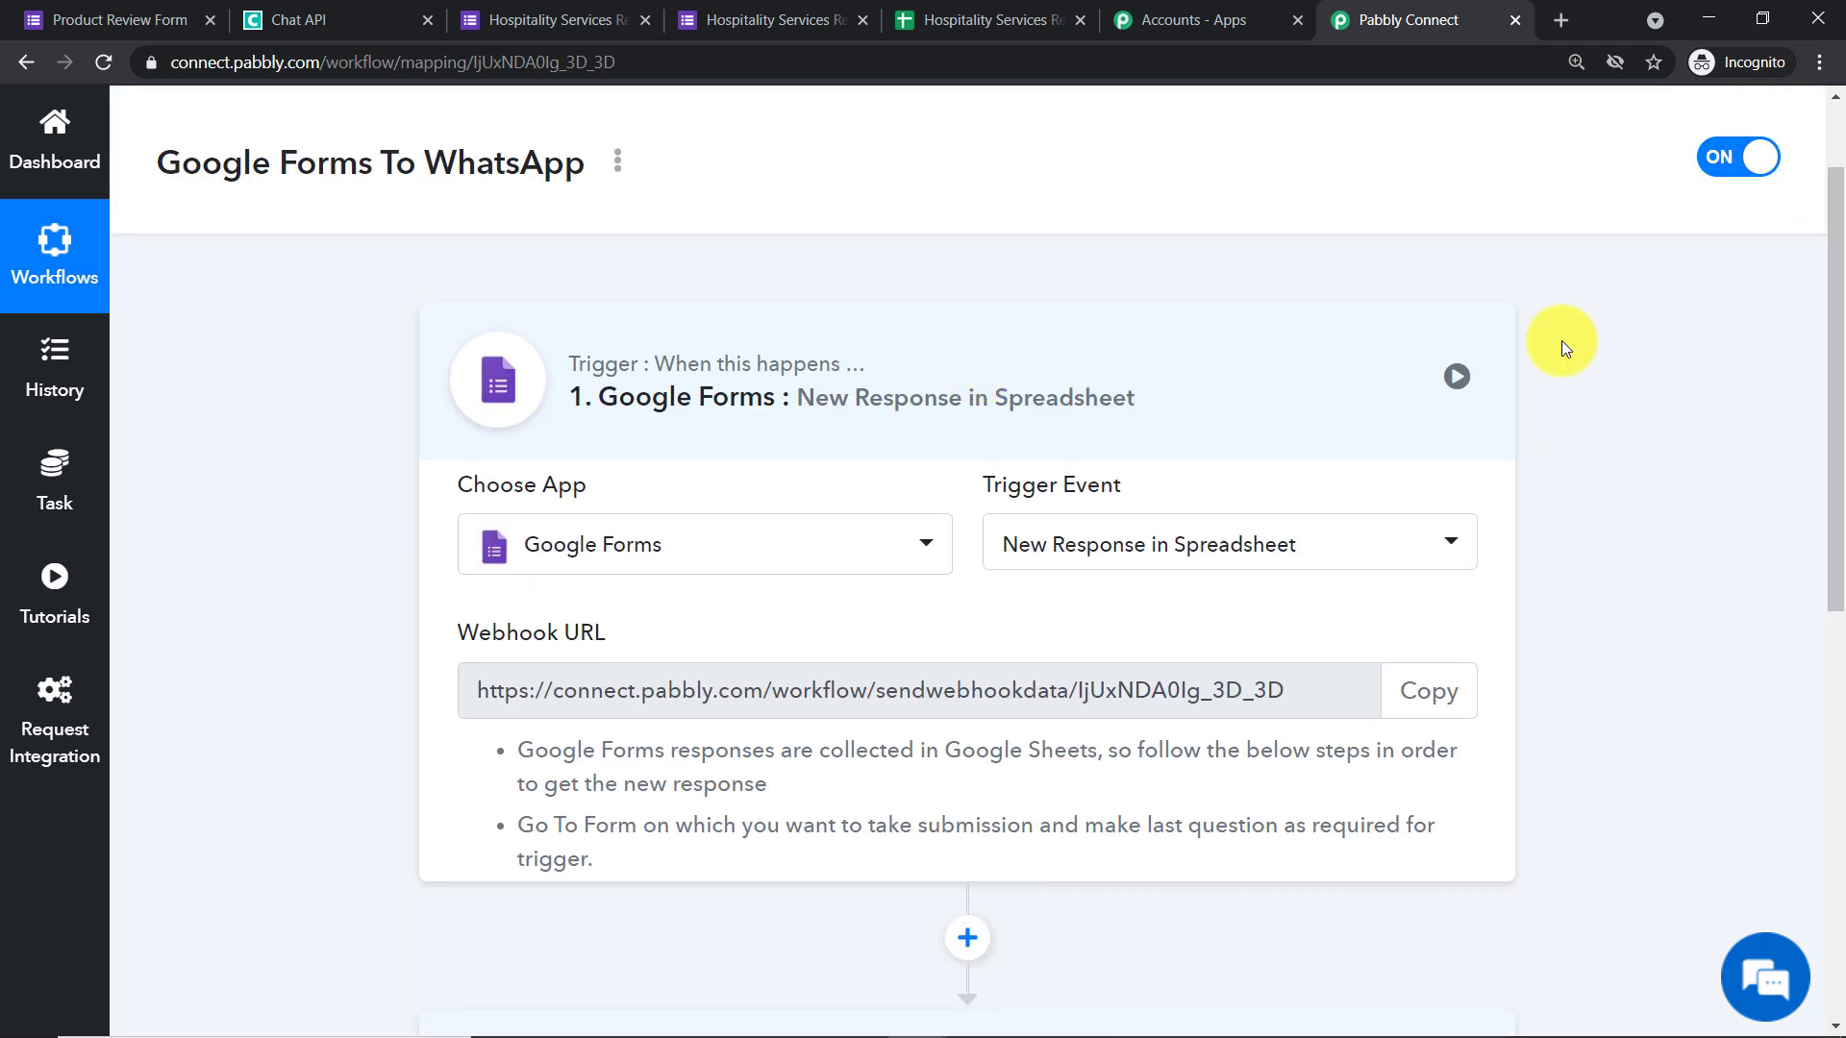
scroll(1808, 485, down, 1)
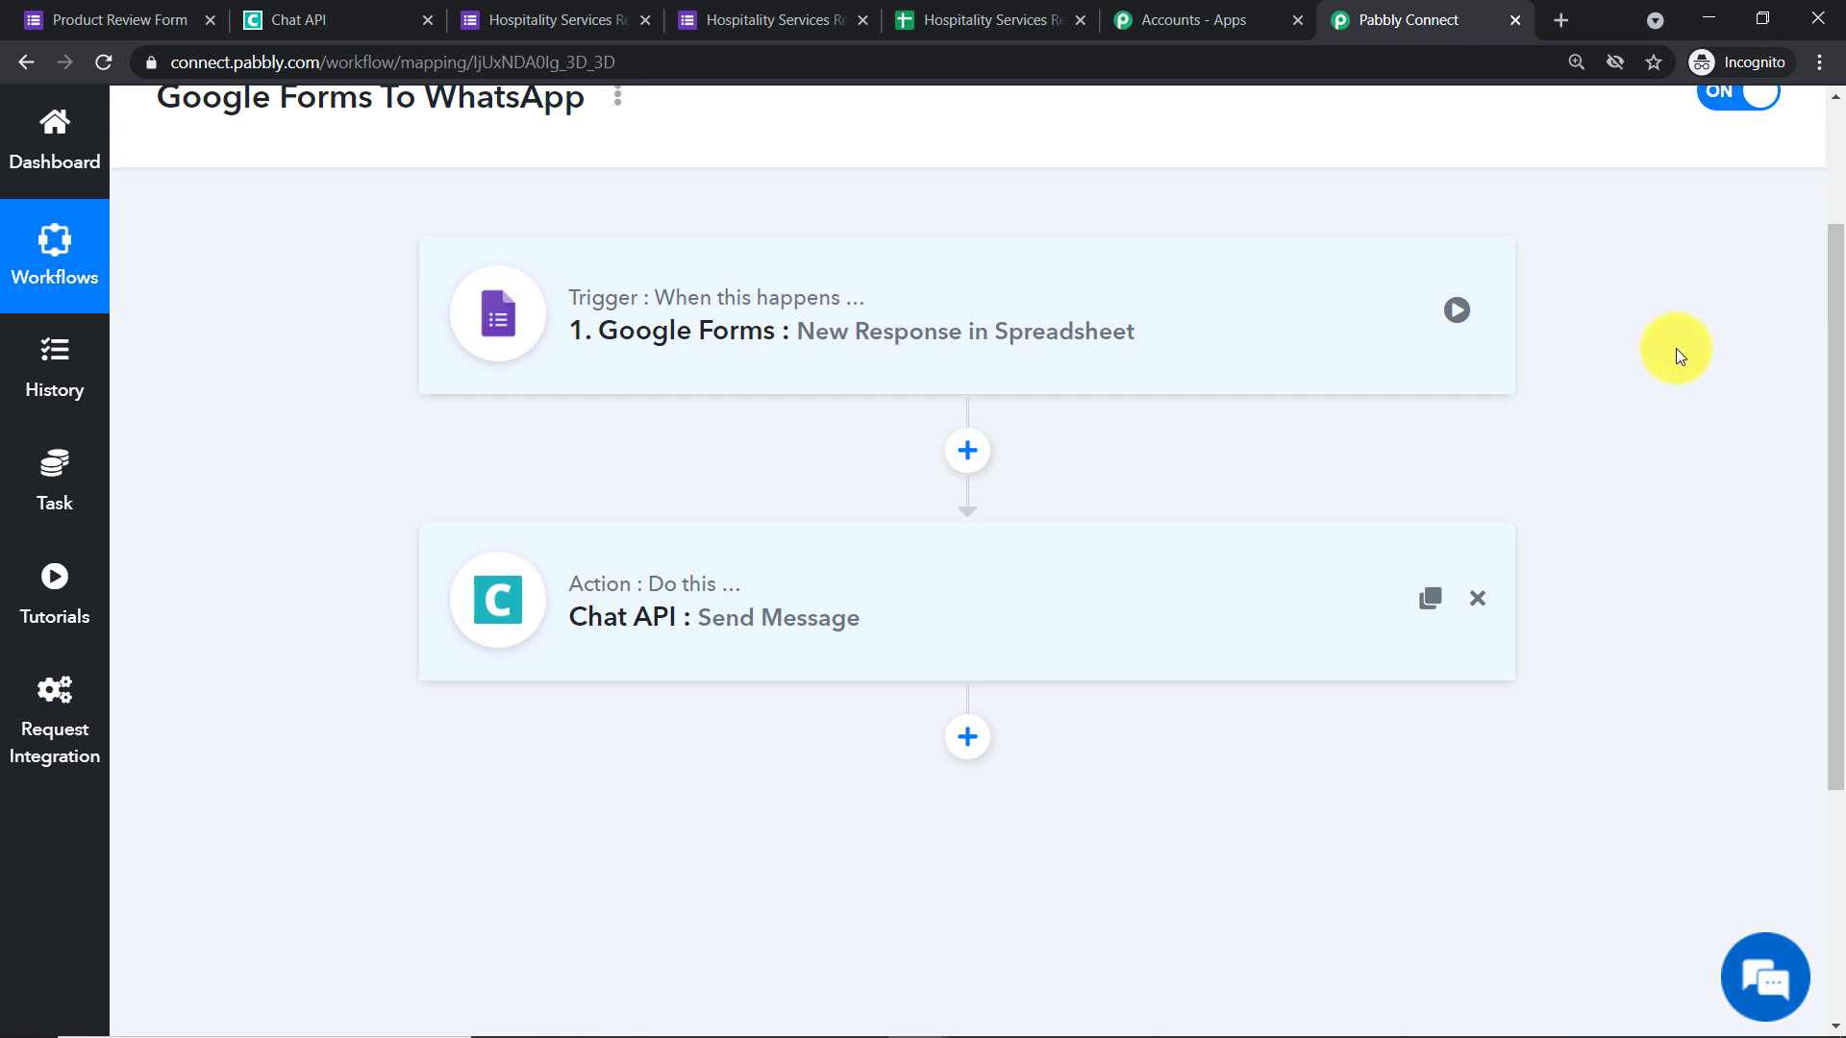